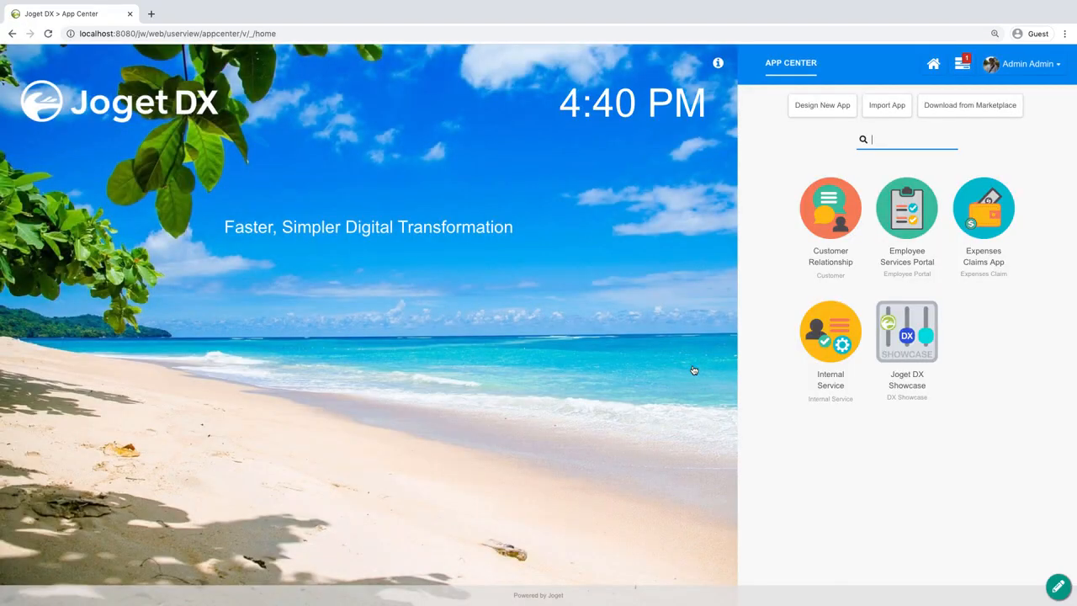
Create a new app with the ID mrb and the name Meeting Room Booking.
click(834, 108)
text(mrb)
key(Tab)
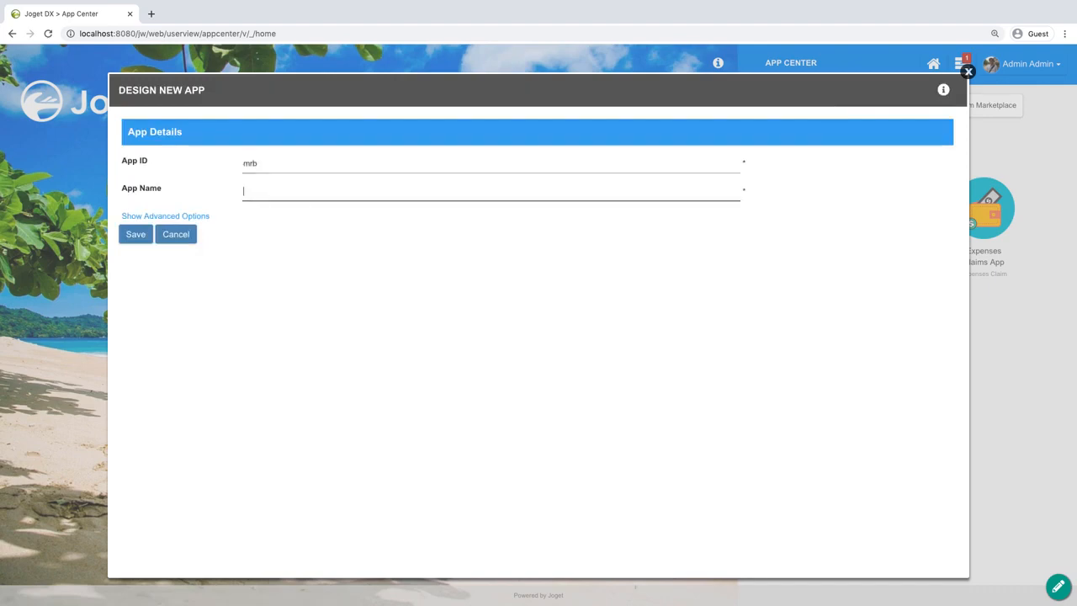
text(Meeting Room Booking)
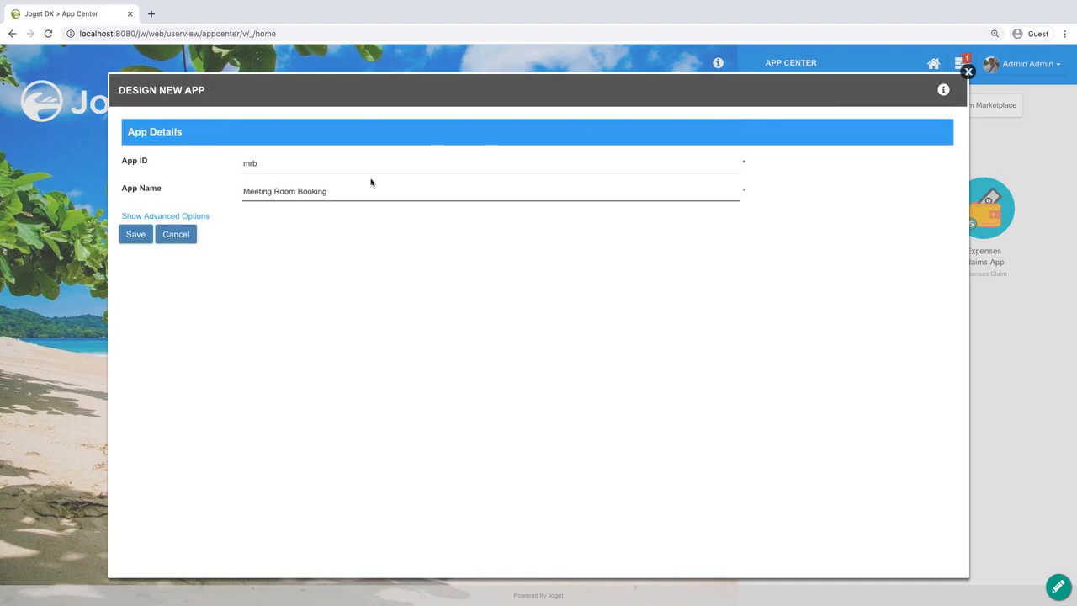
click(137, 234)
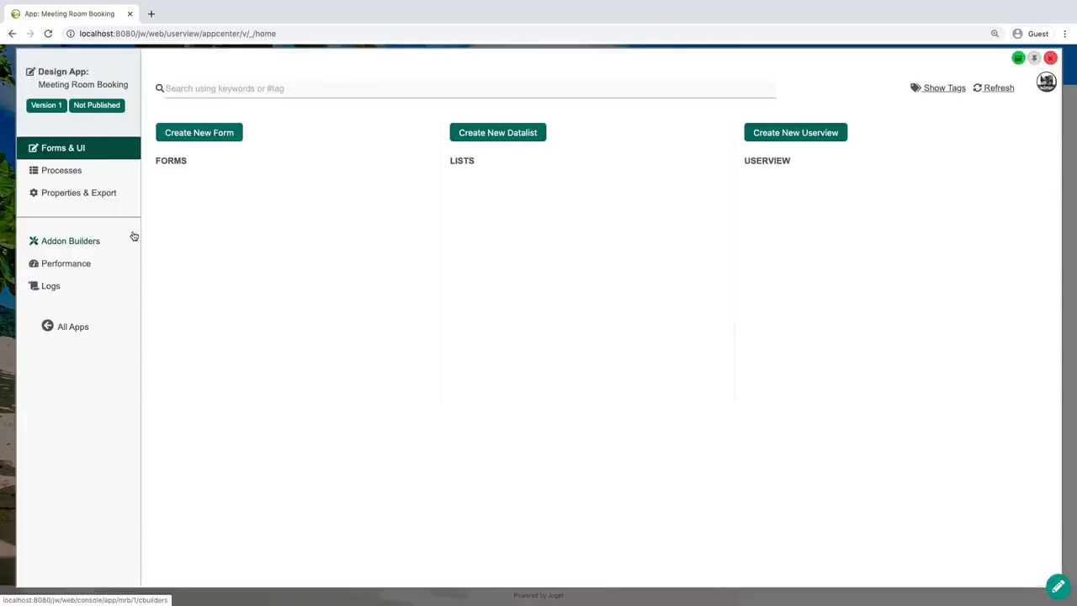
Create a new form with the ID booking, the name Booking and a table name starting with mrb_b.
click(216, 133)
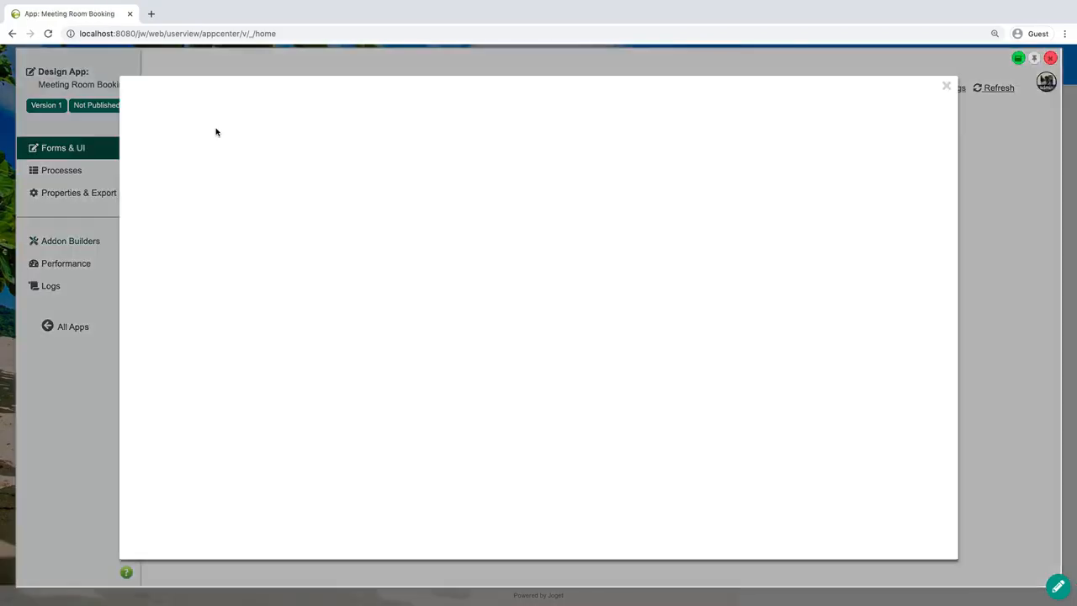
click(289, 166)
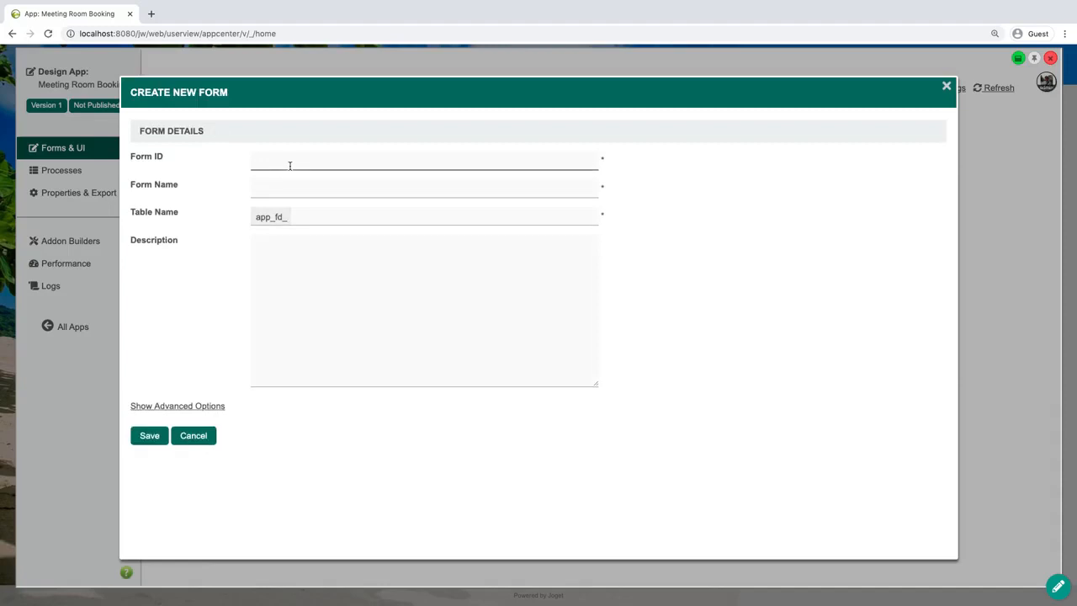
key(Tab)
text(B)
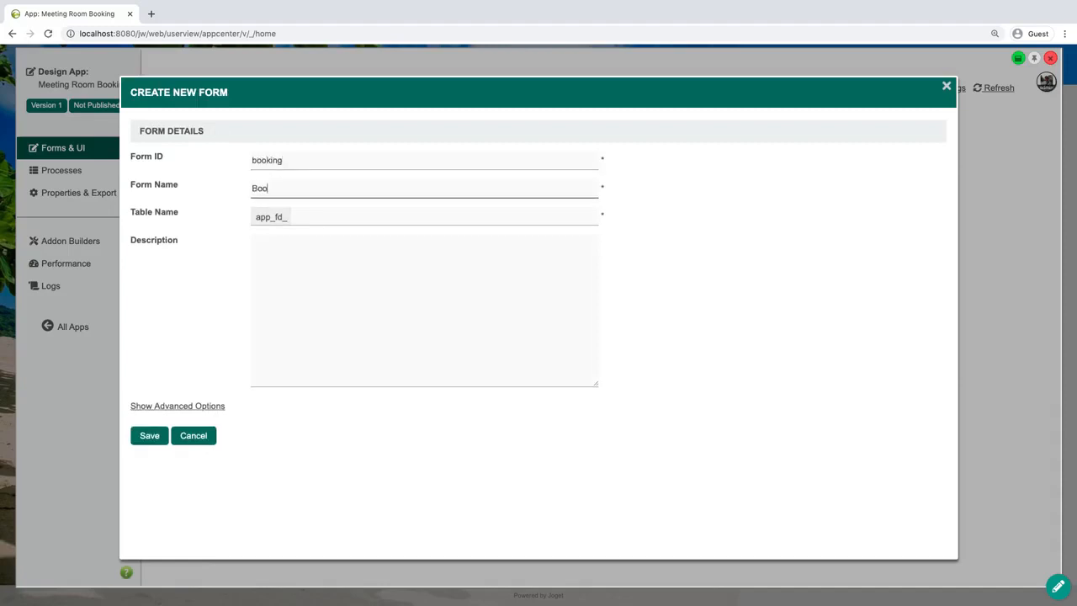
key(Tab)
text(m)
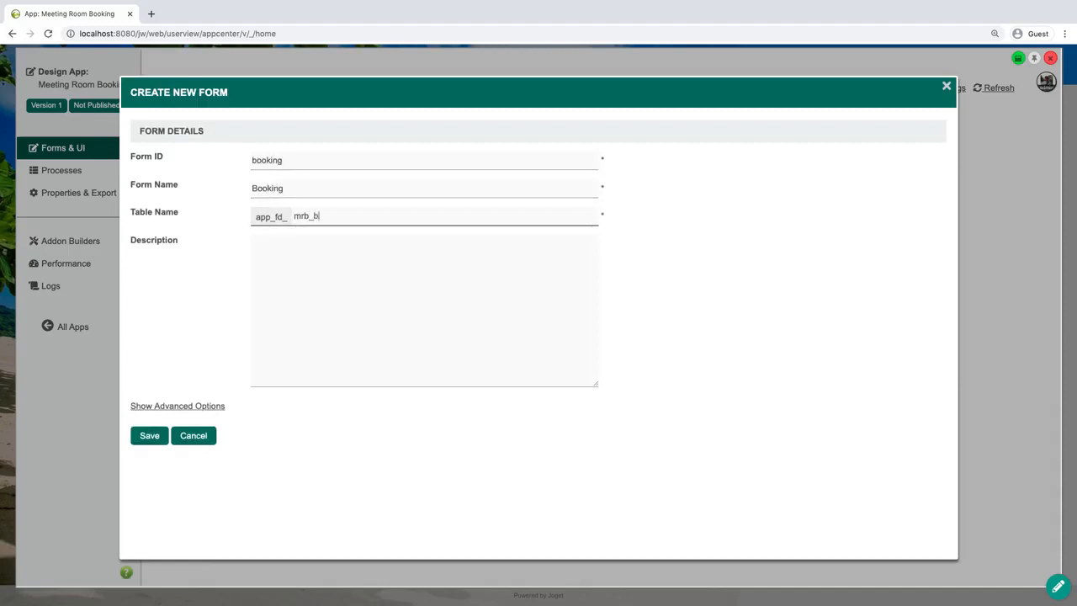
click(149, 439)
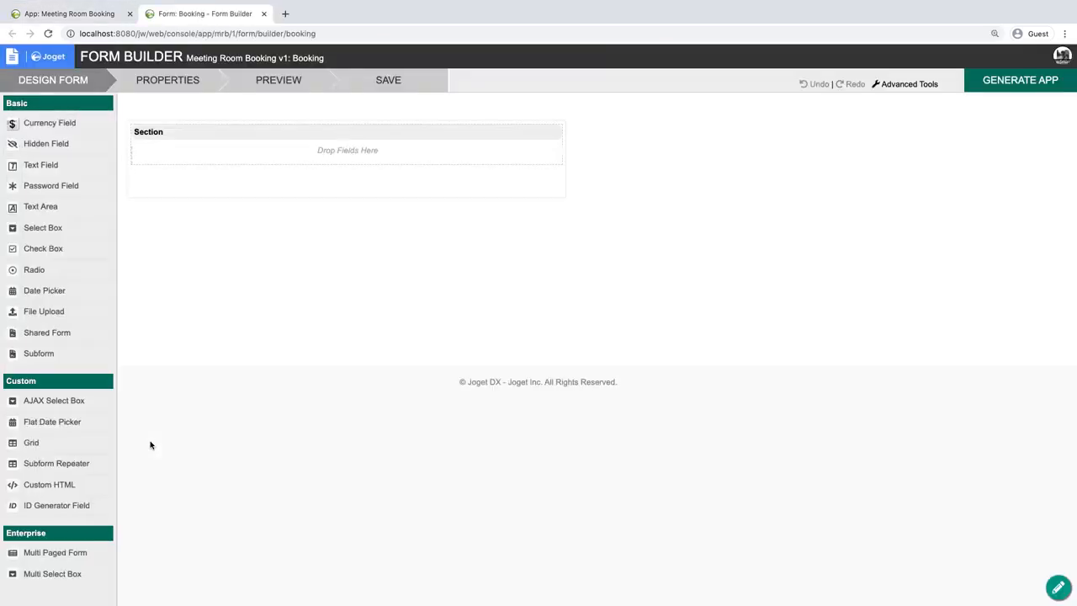
Change the label of the form's section to Booking.
click(496, 132)
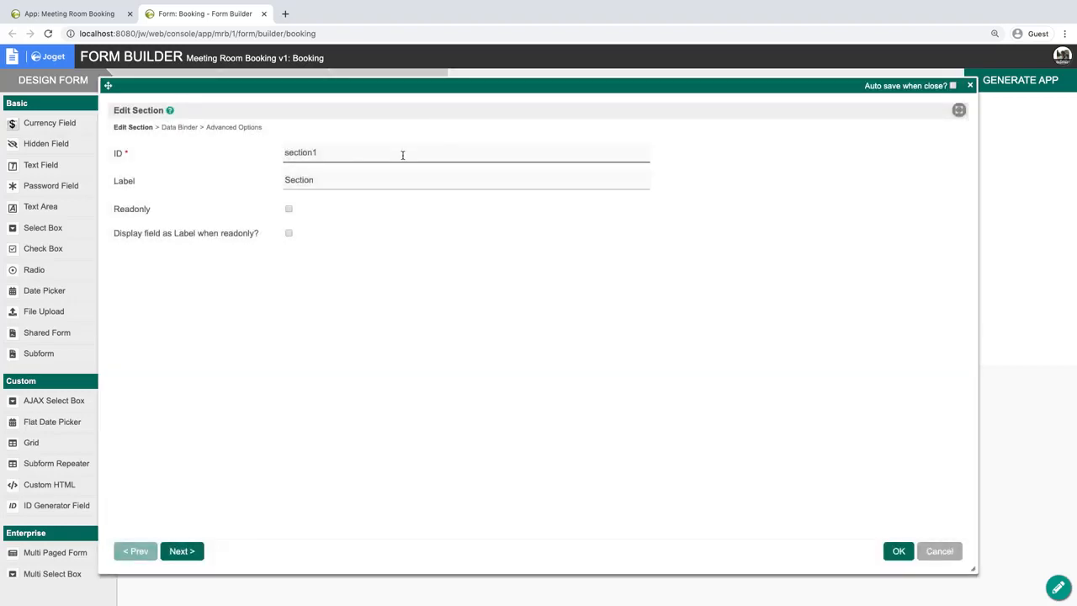
click(388, 175)
double_click(389, 175)
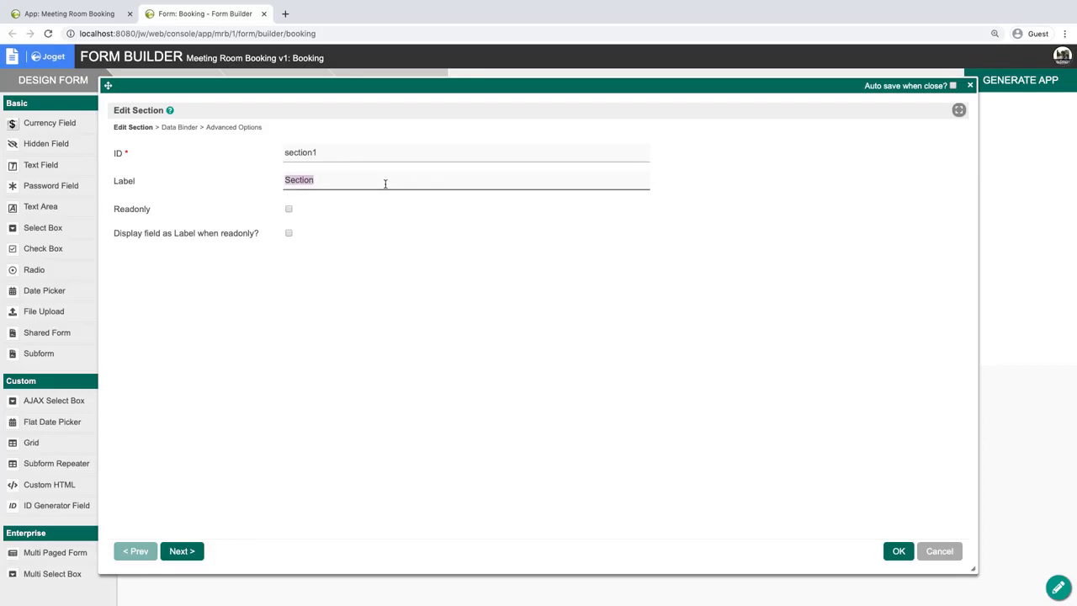
text(V)
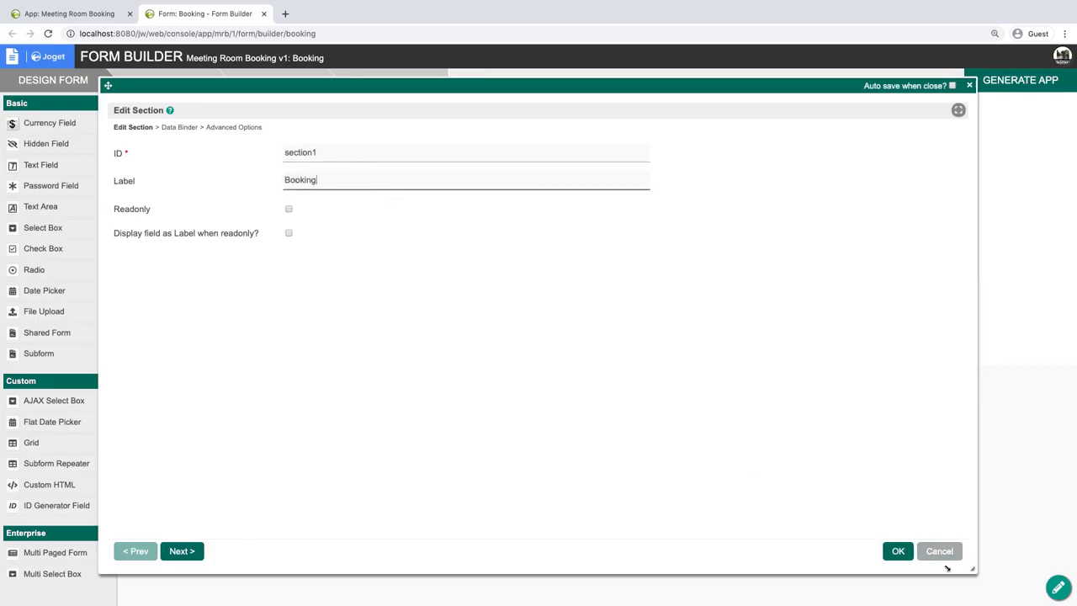
Narrow the section's properties dialog and move it beside the form, enable auto save when closing, and apply the section settings.
drag(947, 568, 595, 561)
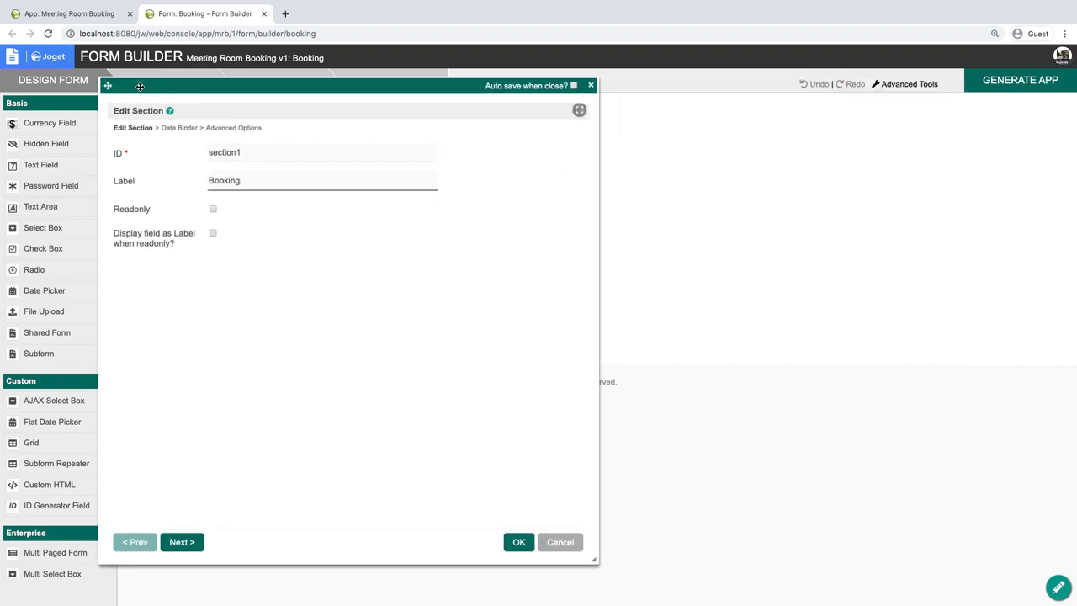
drag(109, 87, 505, 92)
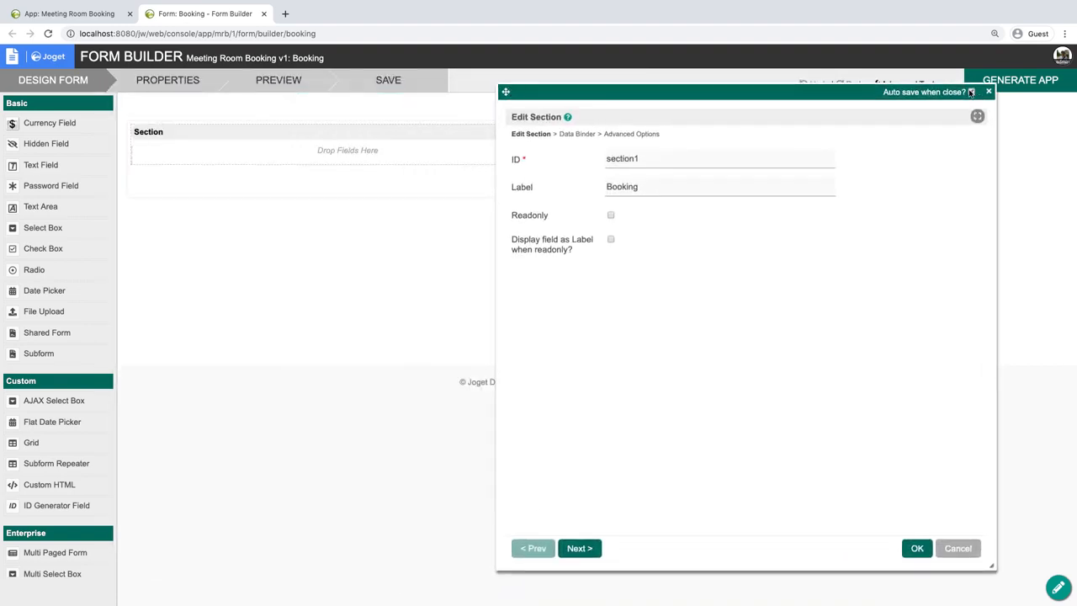
click(914, 548)
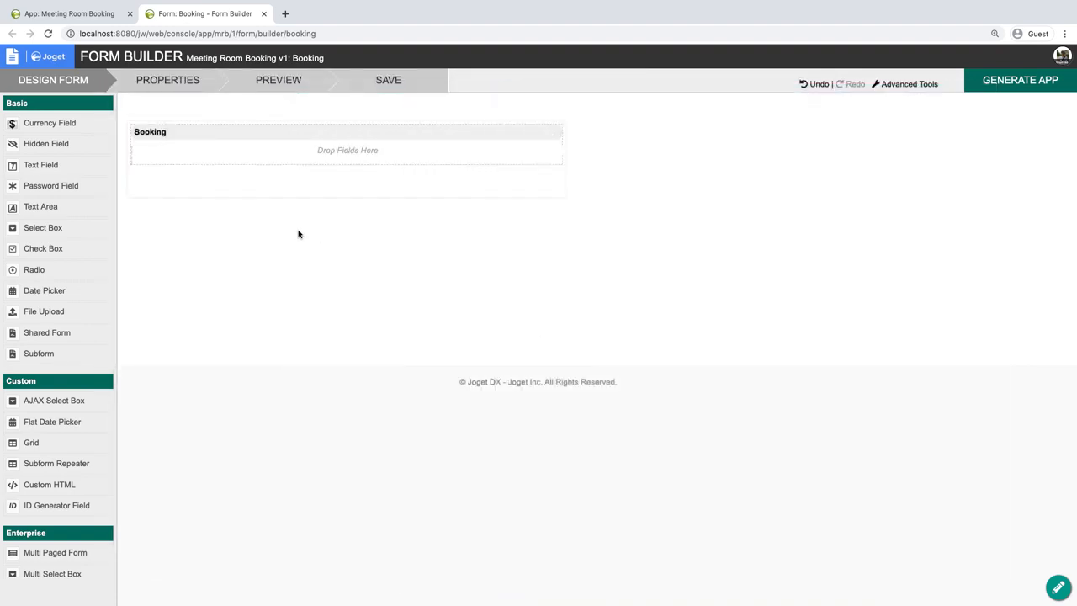
Add a text field to the Booking section with the ID name and the label Name.
drag(42, 166, 160, 163)
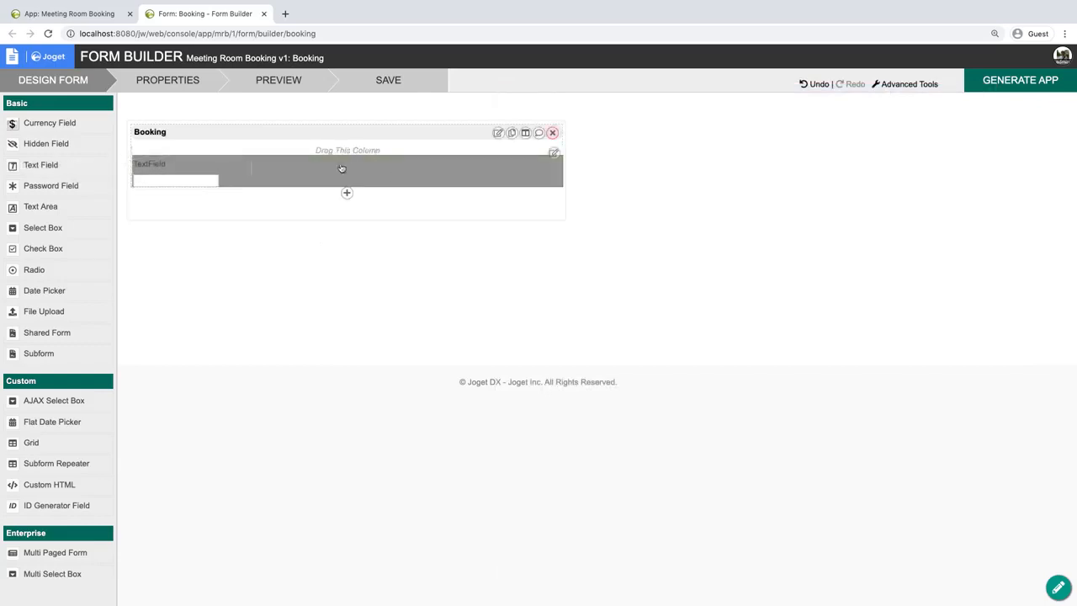
click(336, 163)
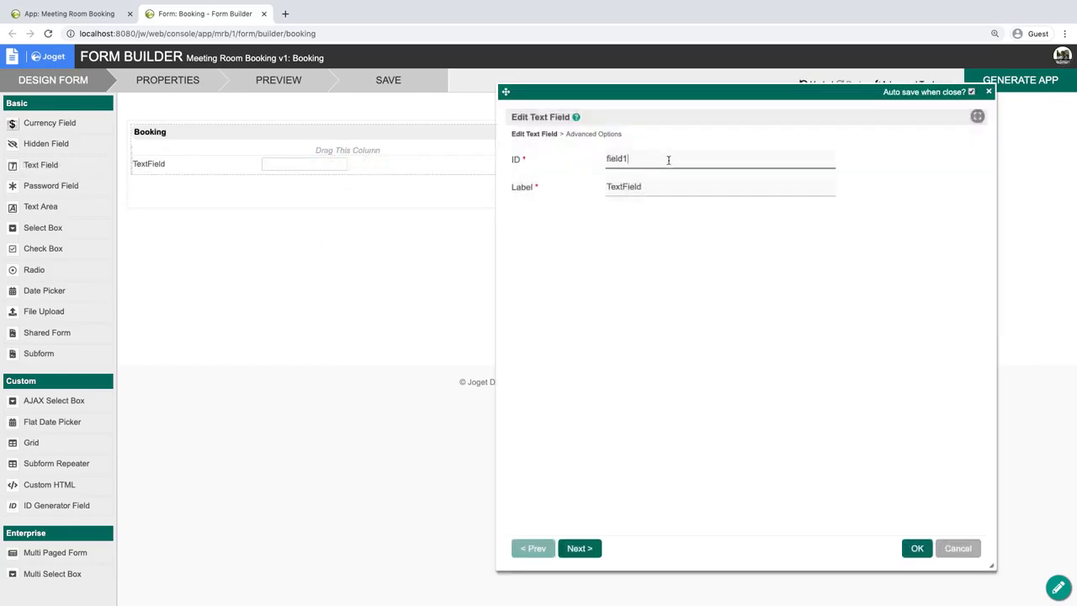
double_click(668, 159)
text(name)
key(Tab)
text(Na)
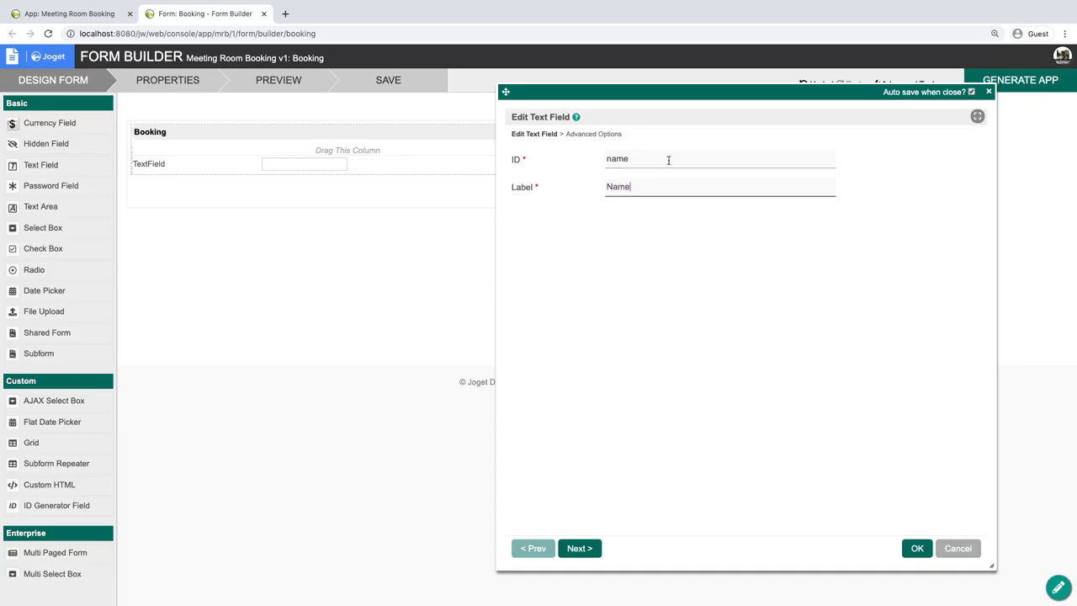
Set the Name field's placeholder to "Your Name Please" and apply the field settings.
click(603, 134)
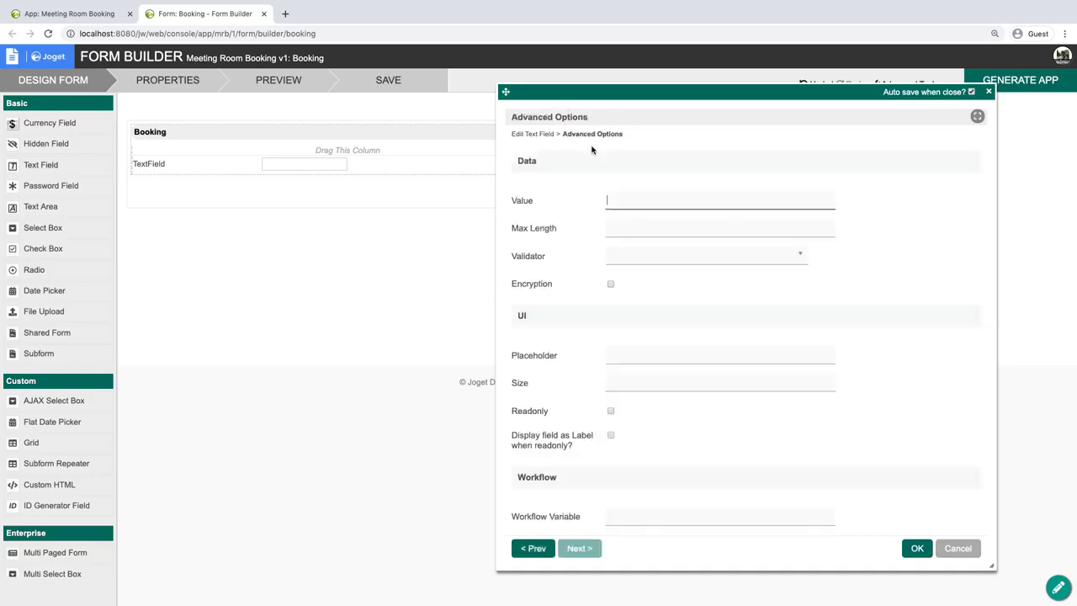
click(659, 360)
text(Your Name Please)
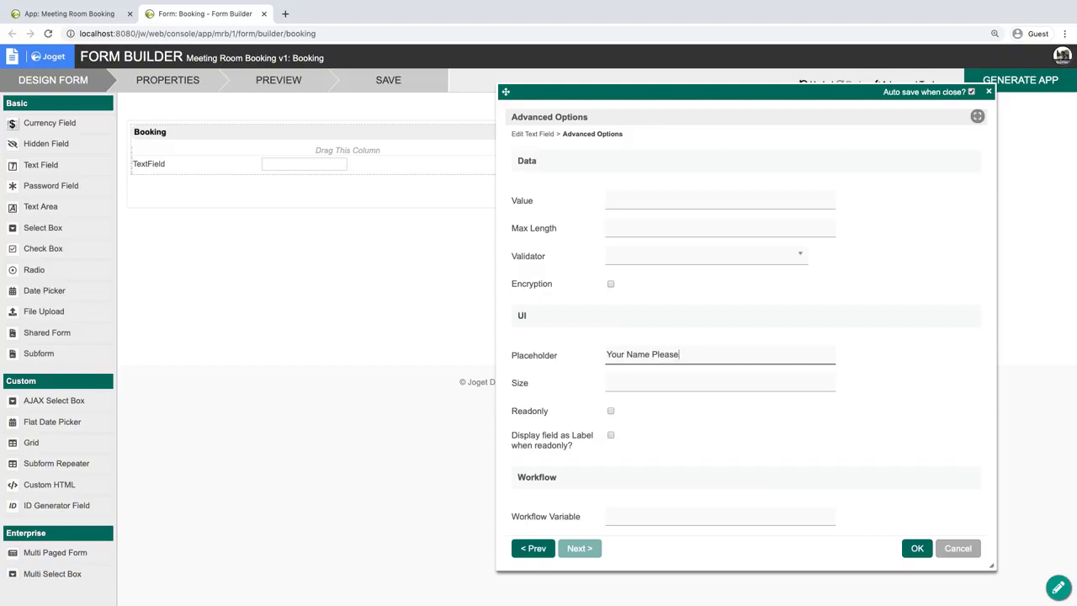
key(Return)
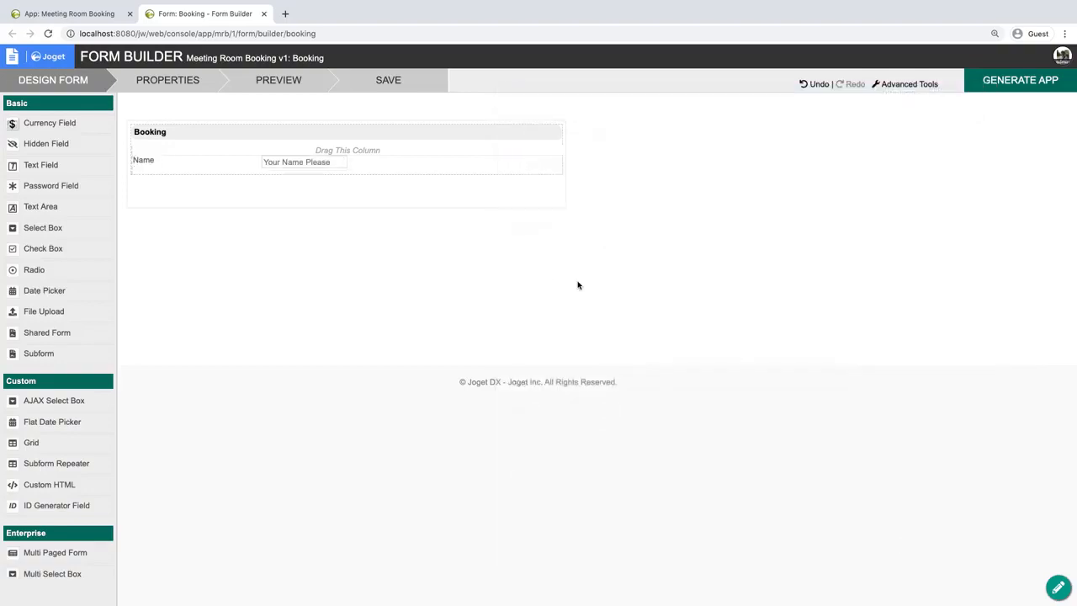
Add a second text field below Name with the ID subject and the label Subject.
drag(57, 172, 338, 190)
click(335, 185)
double_click(692, 161)
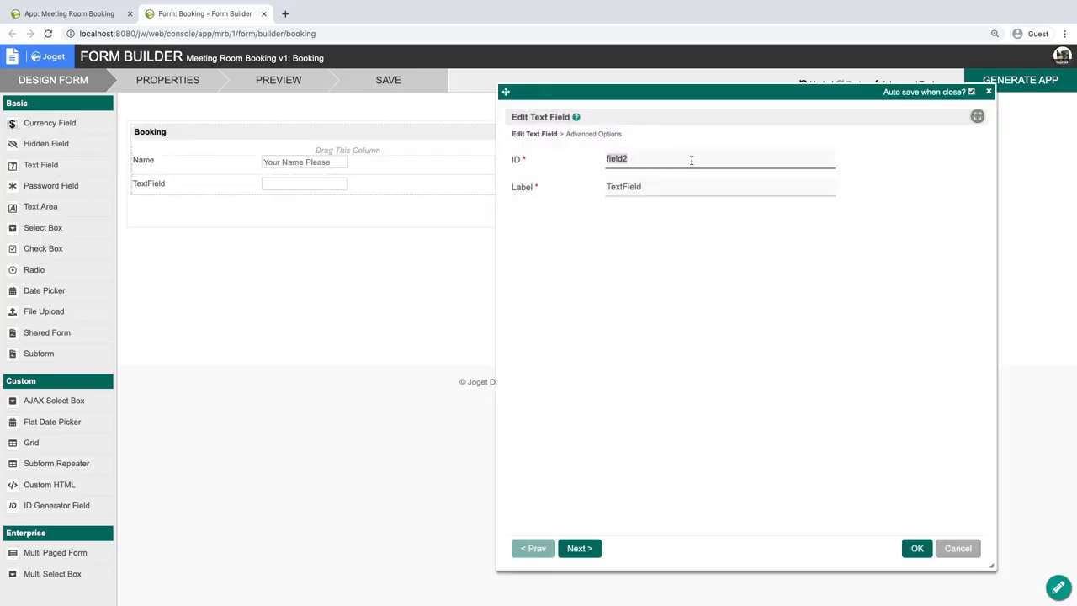
text(subject)
key(Tab)
text(S)
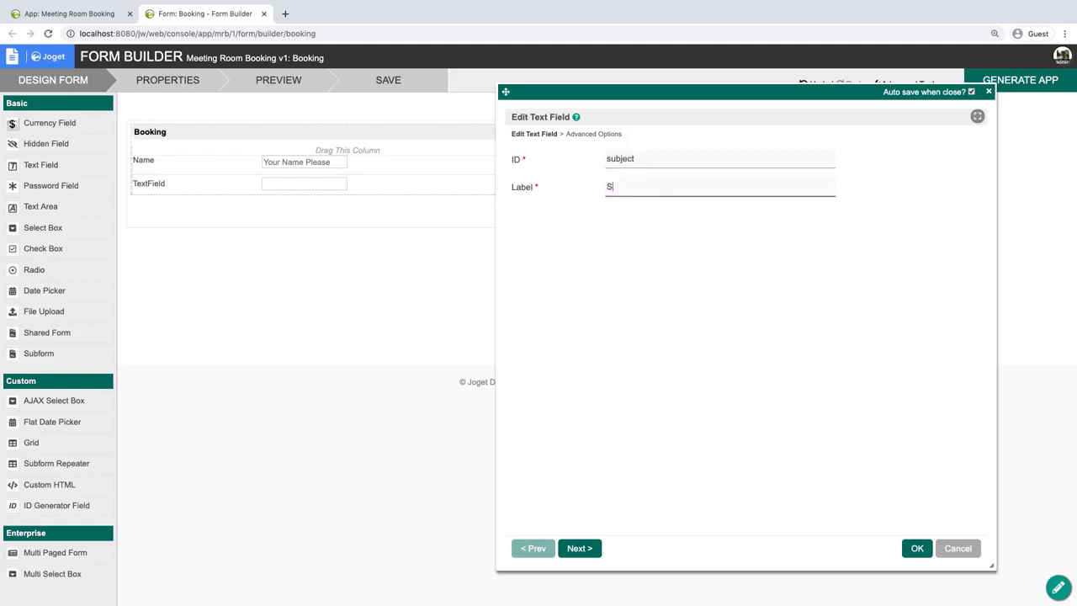
Set the Subject field's placeholder to "Your Meeting Title Please" and apply the field settings.
click(593, 133)
click(688, 358)
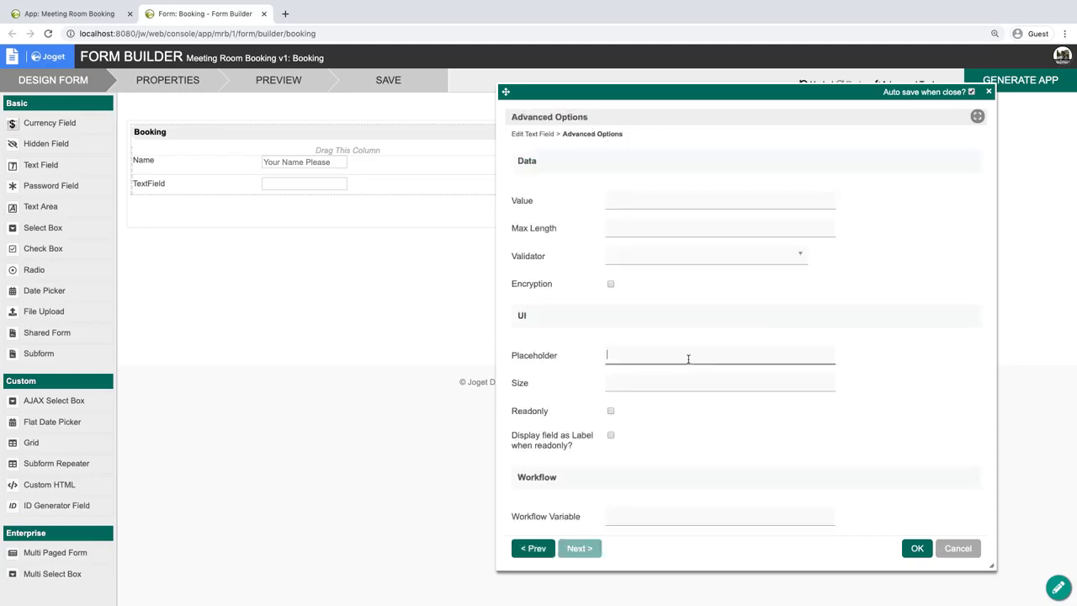
text(Your Meeting Title Please)
key(Return)
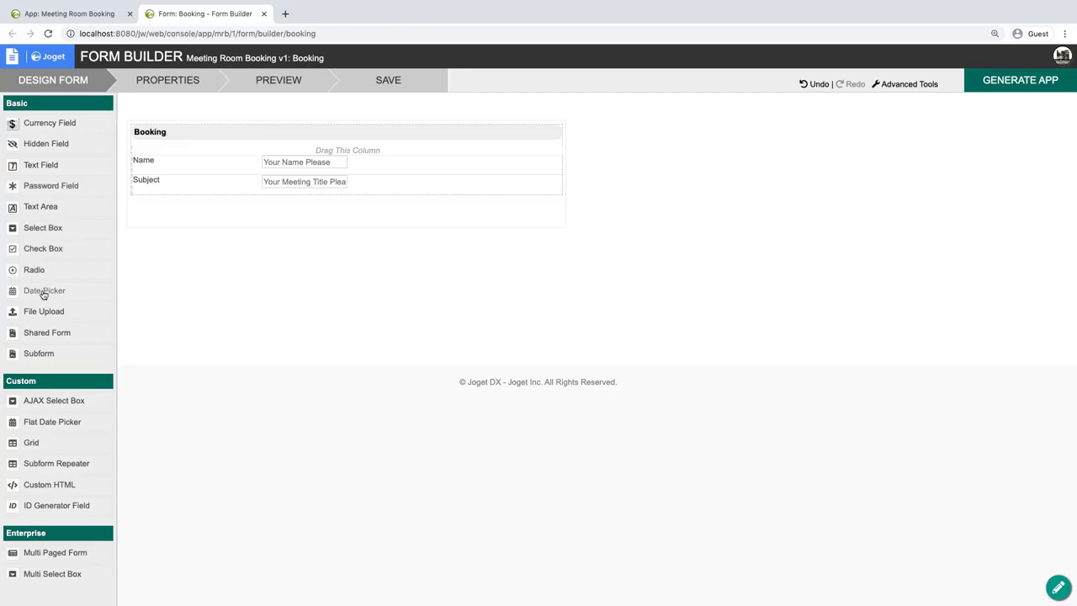
Add a date picker below Subject with the ID date_from, the label Date From and the field type Date and Time.
drag(43, 293, 240, 208)
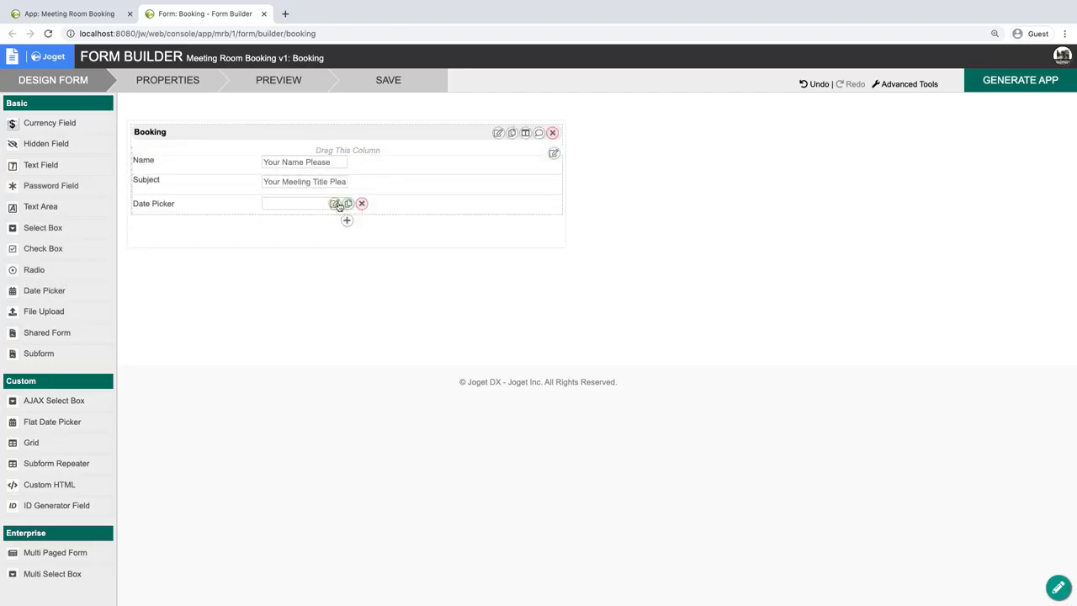
click(335, 204)
double_click(682, 161)
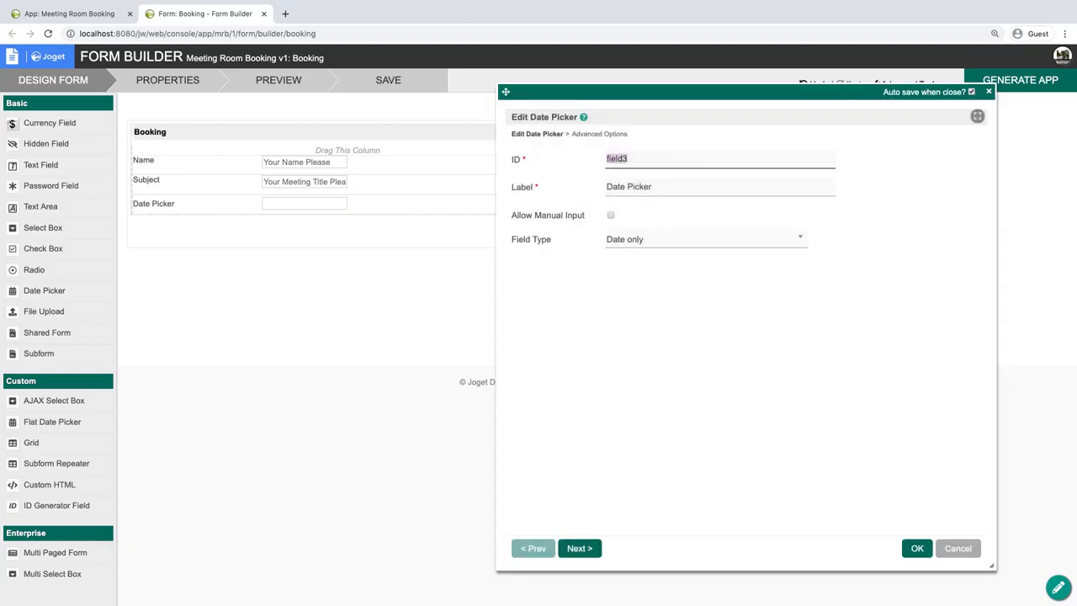
text(date_from)
key(Tab)
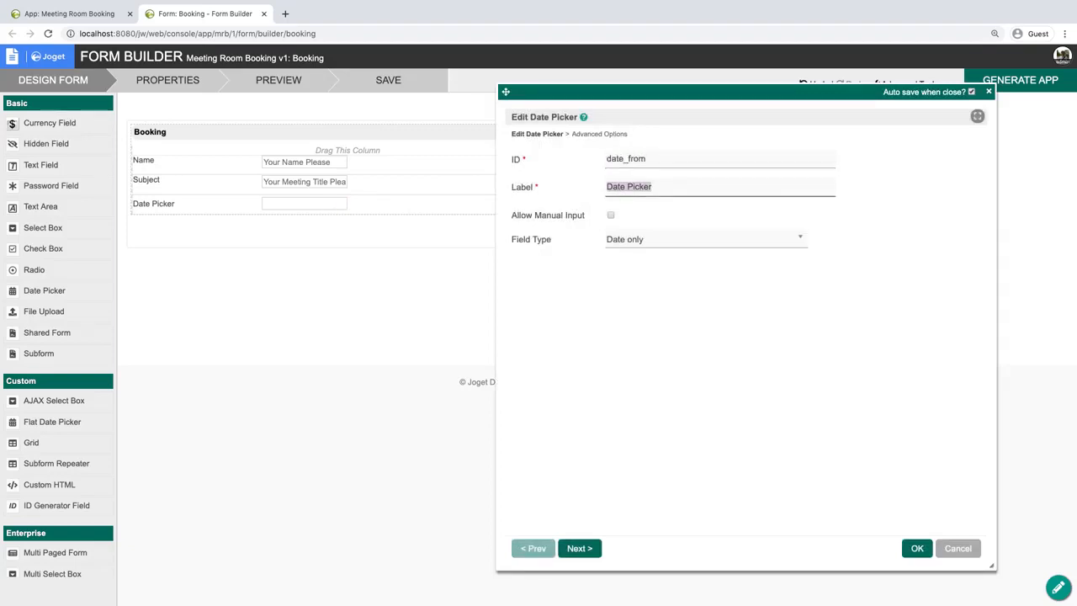
text(Date From)
click(725, 238)
click(633, 295)
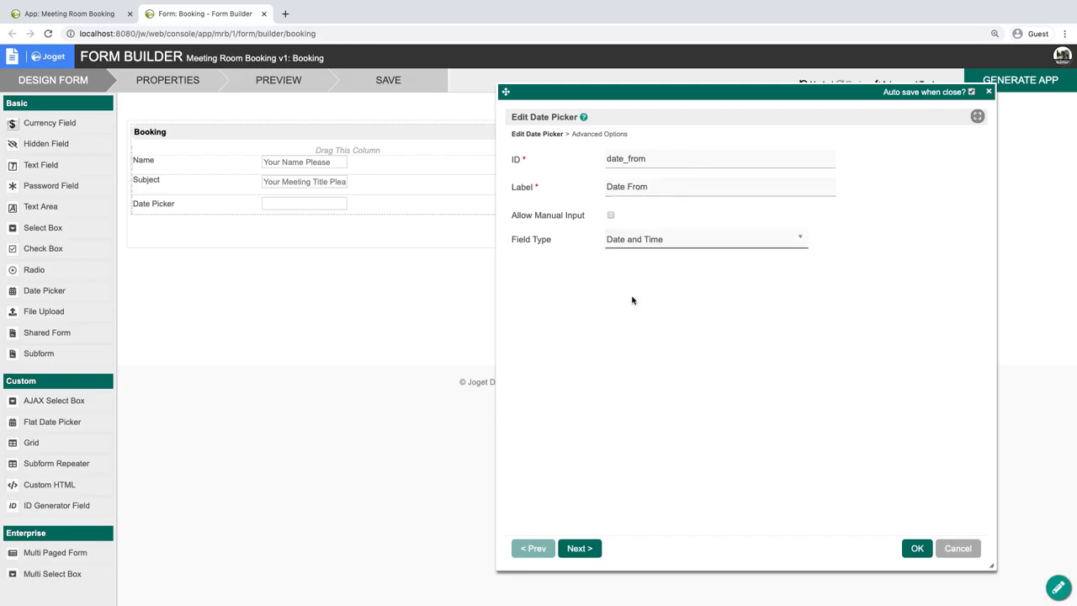
Enable the 24 hours format for the Date From picker and apply its settings.
click(589, 134)
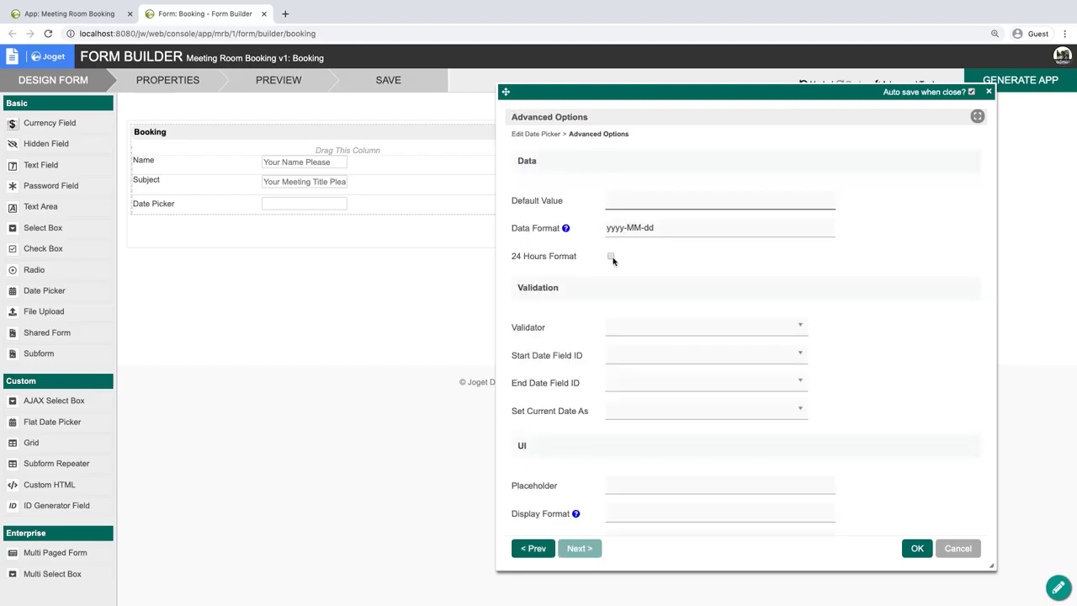
click(612, 257)
click(916, 547)
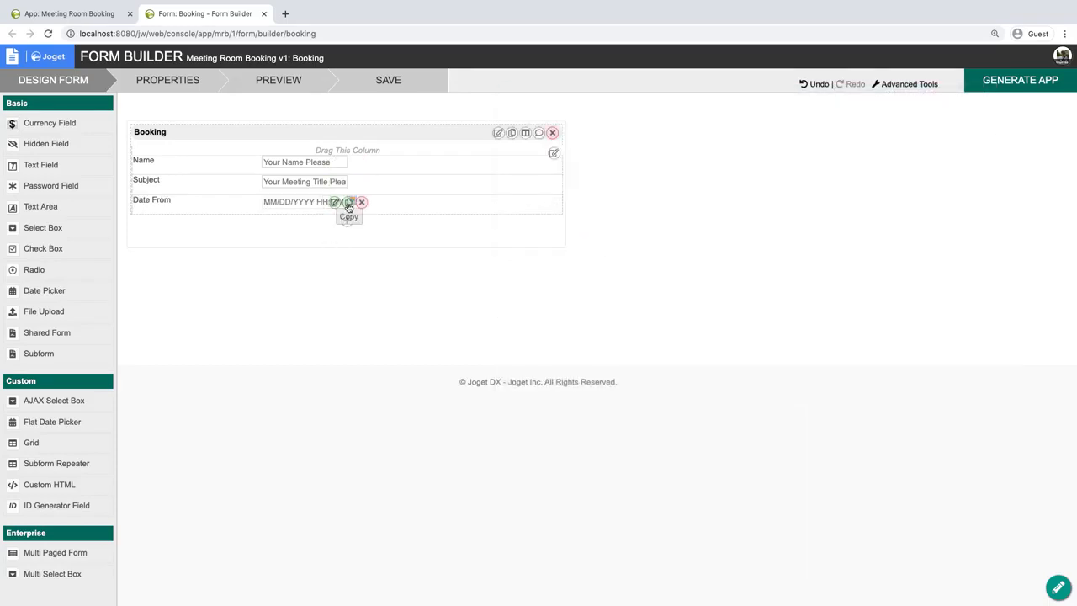
Duplicate the Date From picker in the same column and give the copy the ID date_to and the label Date To.
click(348, 207)
click(554, 152)
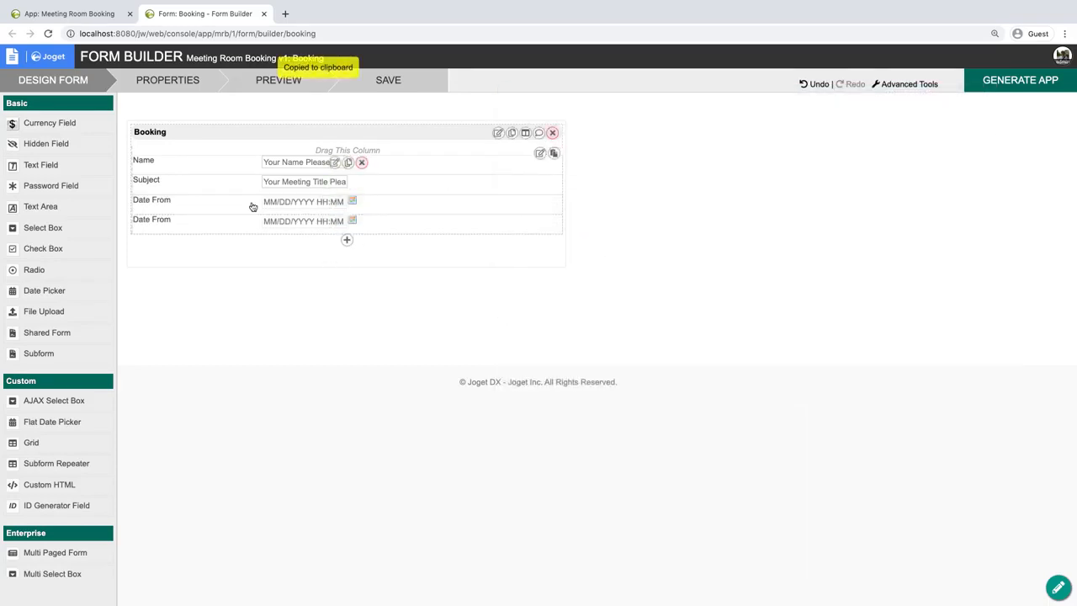
click(335, 221)
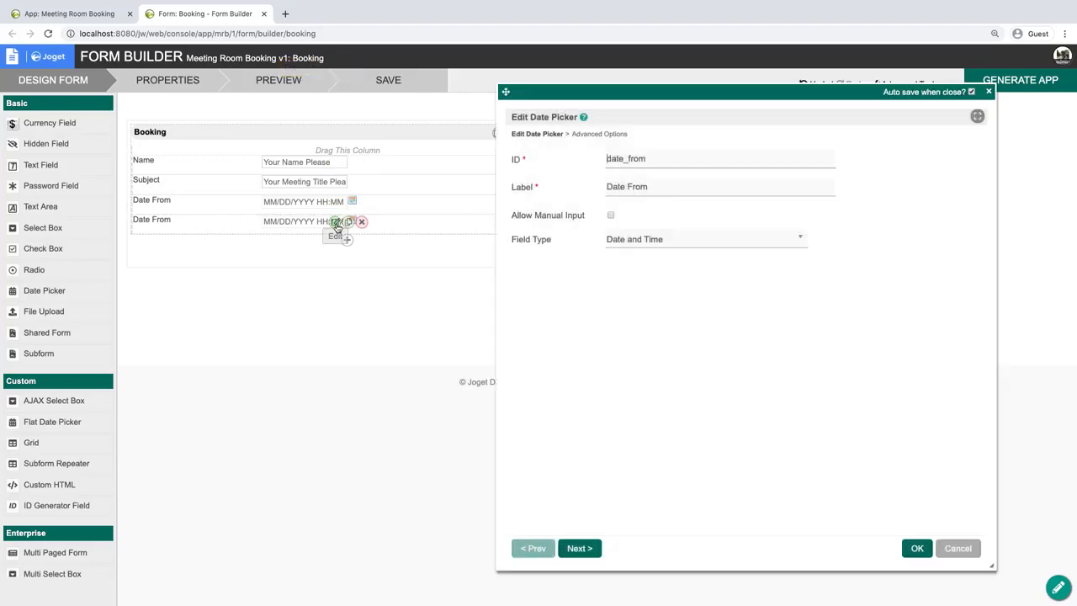
double_click(637, 156)
text(date_to)
key(Tab)
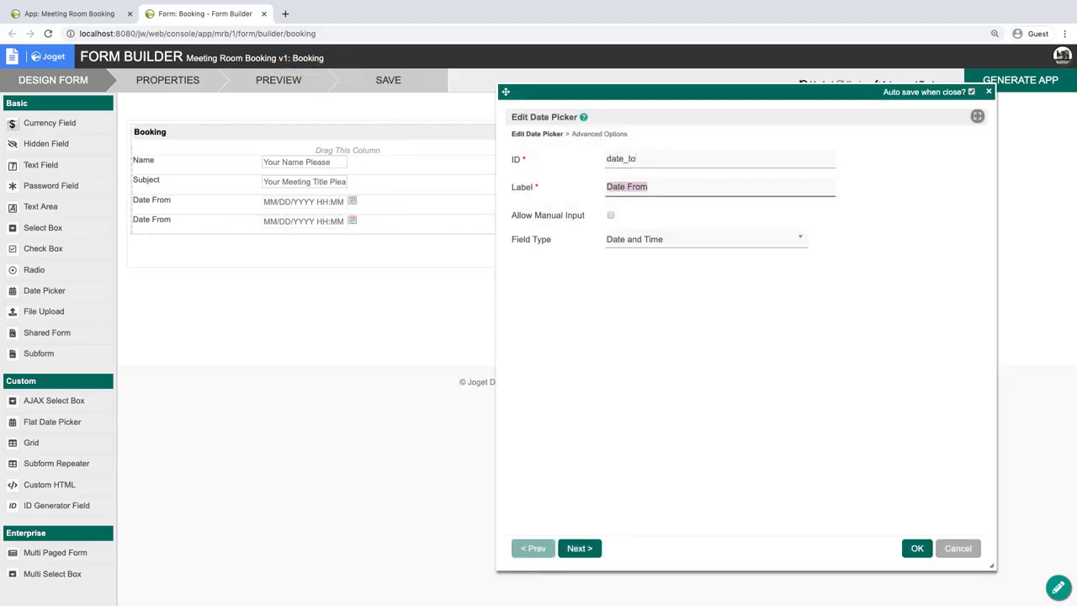
text(Date Fr)
key(Return)
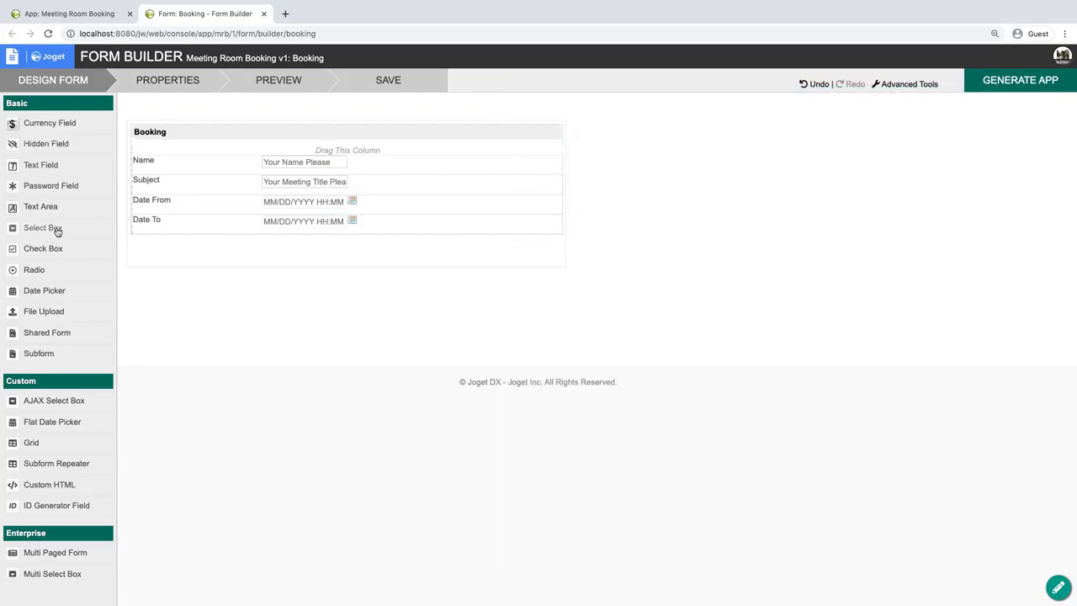
Add a select box between Subject and Date From with the ID room and the label Room.
drag(51, 227, 197, 215)
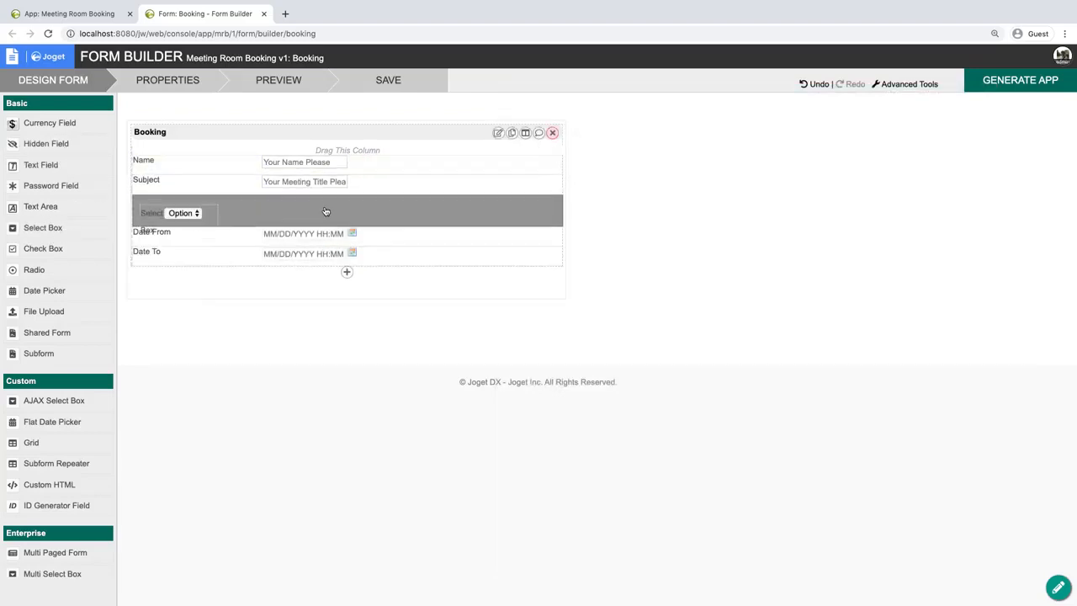
click(336, 205)
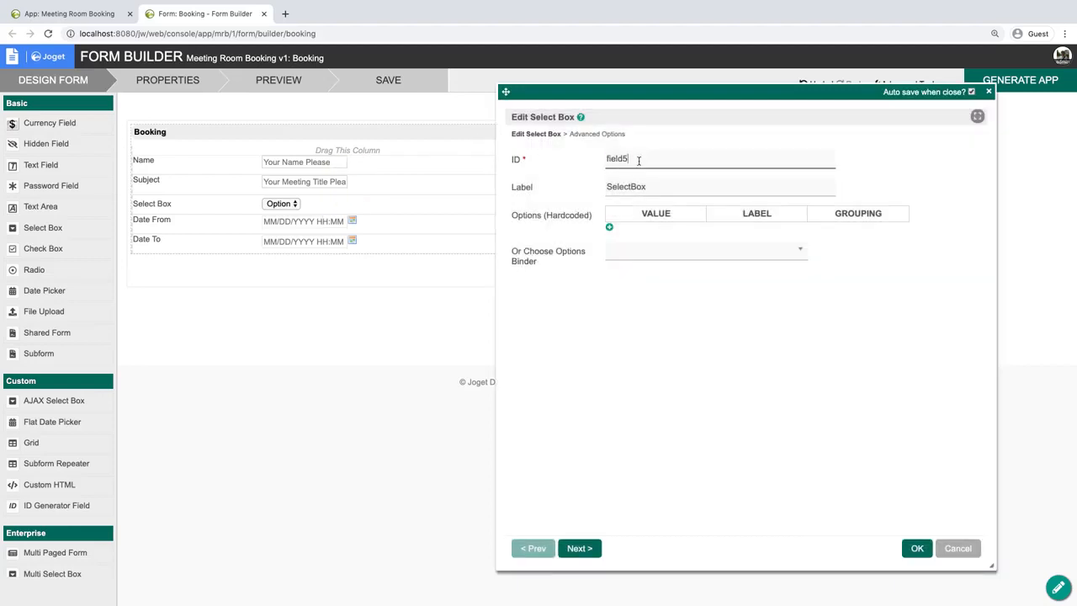
double_click(639, 160)
text(room)
key(Tab)
text(Room)
Give the Room select box three hardcoded options, a blank one, Alpha Room and Beta Room, and apply its settings.
click(609, 227)
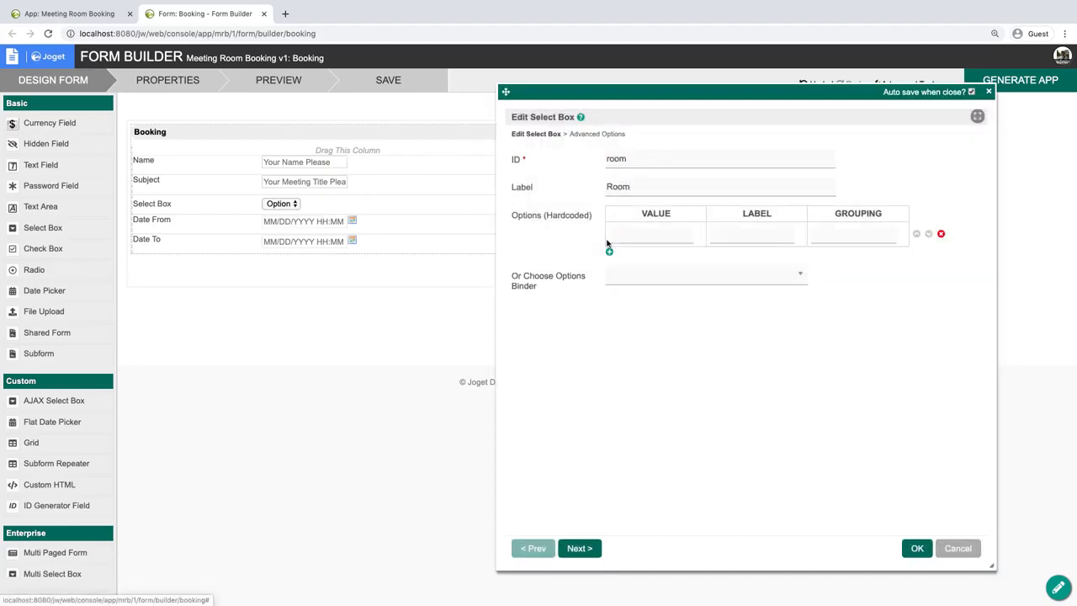
click(609, 252)
click(610, 277)
click(637, 258)
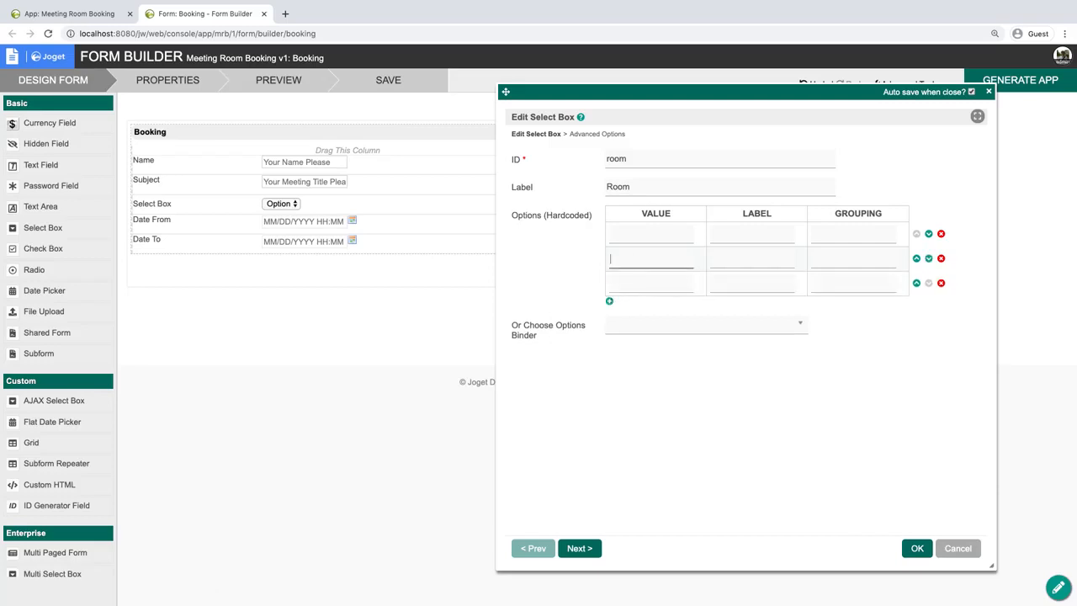
text(Alpha Room)
key(Tab)
text(Alpha Room)
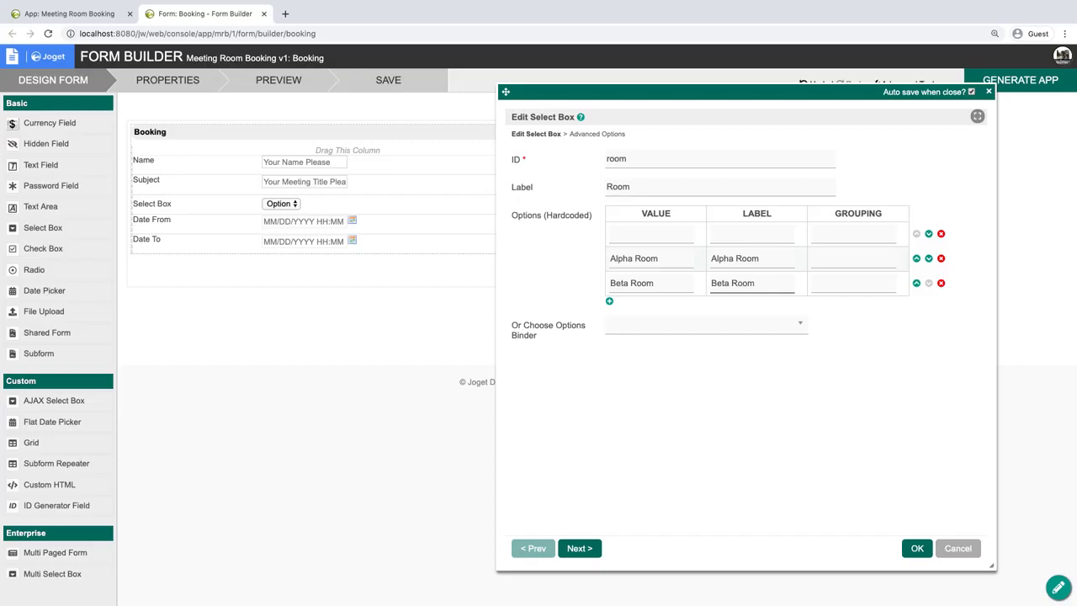
click(917, 547)
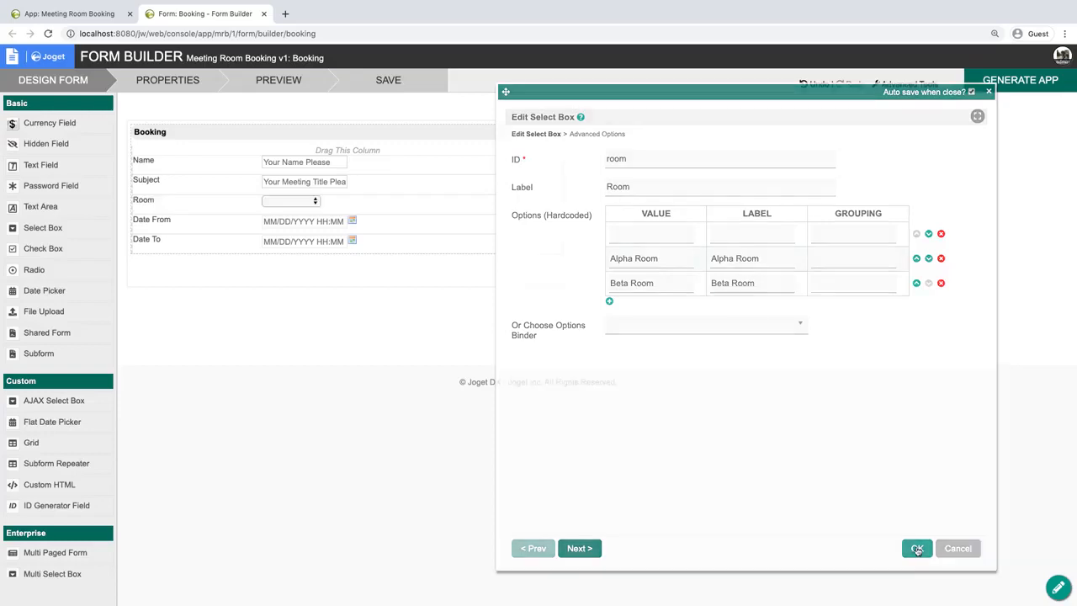
Save the Booking form and generate a CRUD from it with the app generator.
click(385, 80)
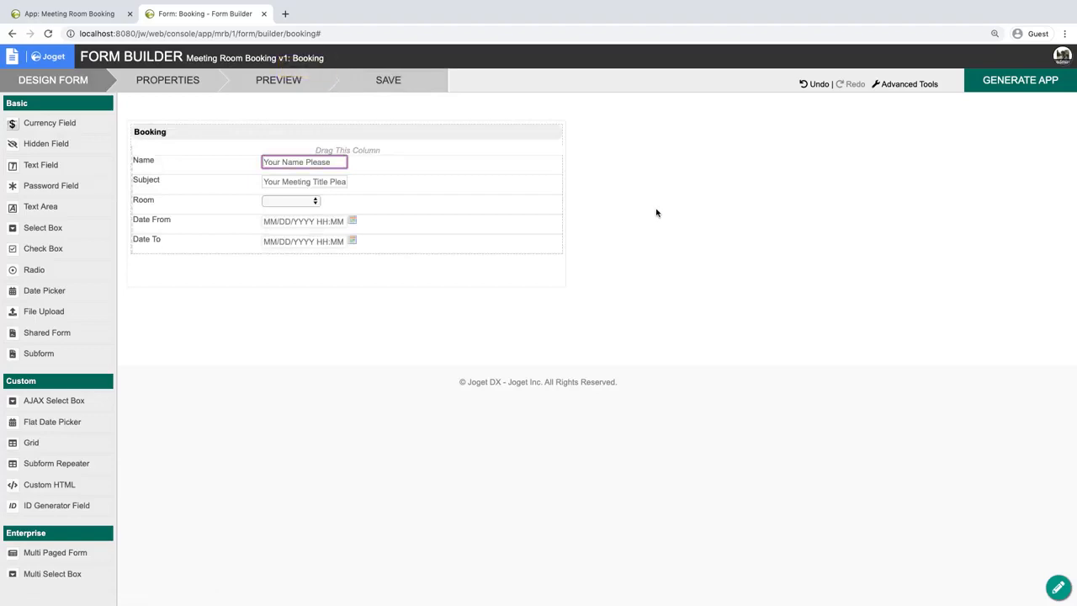
click(1040, 87)
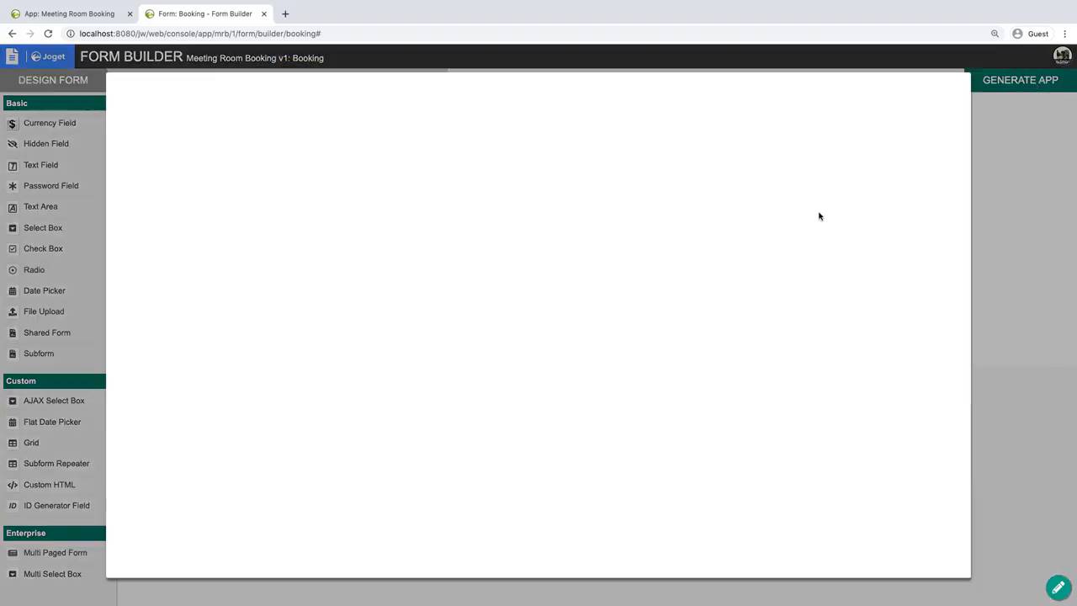
click(186, 211)
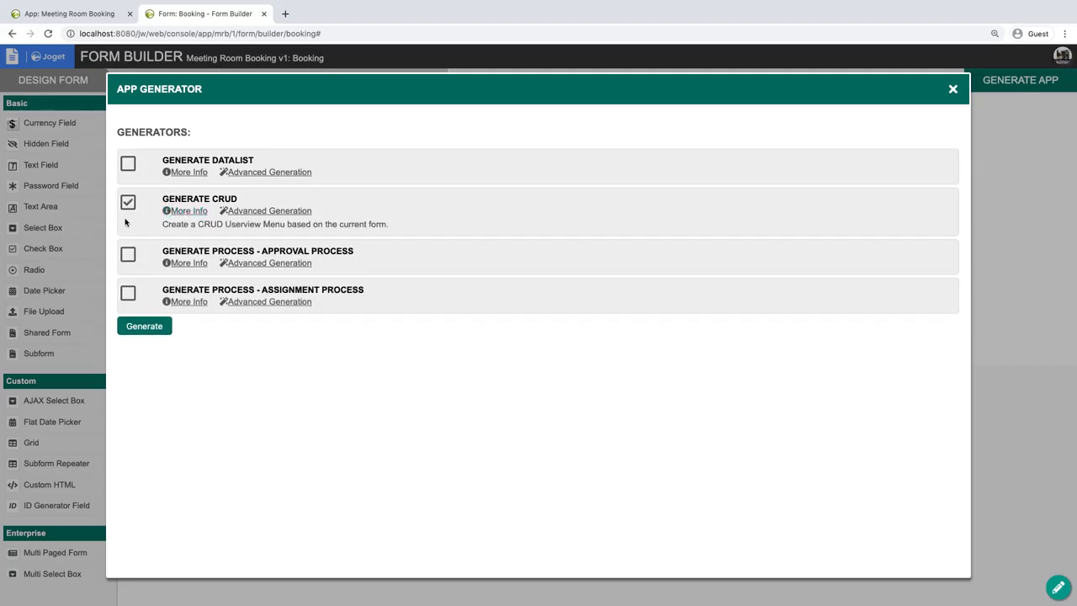
click(143, 328)
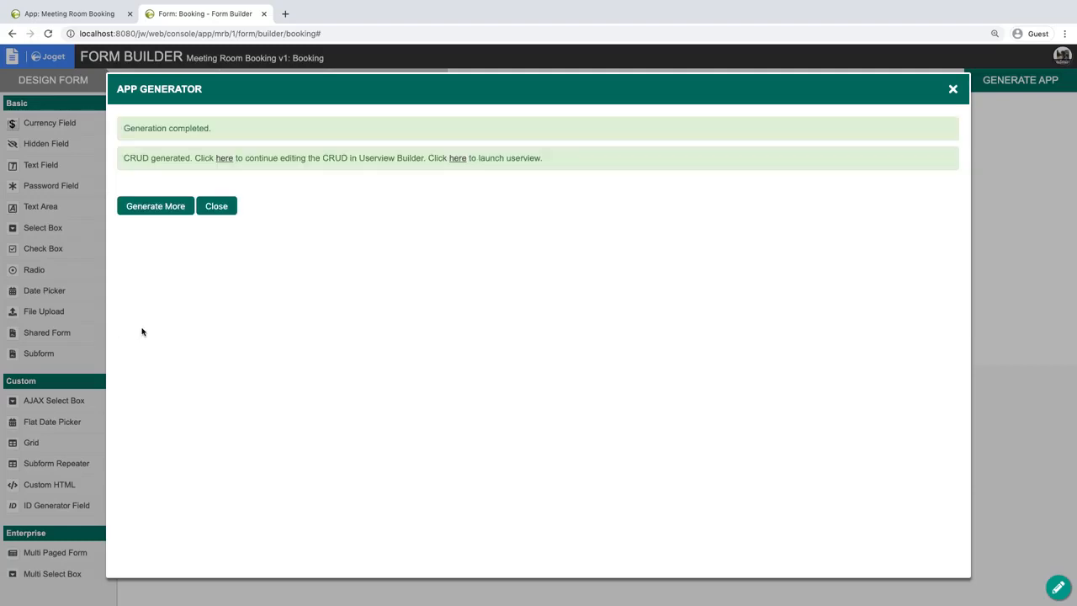
Leave the app design view, launch the Meeting Room Booking app from the App Center and open Manage Booking.
click(79, 13)
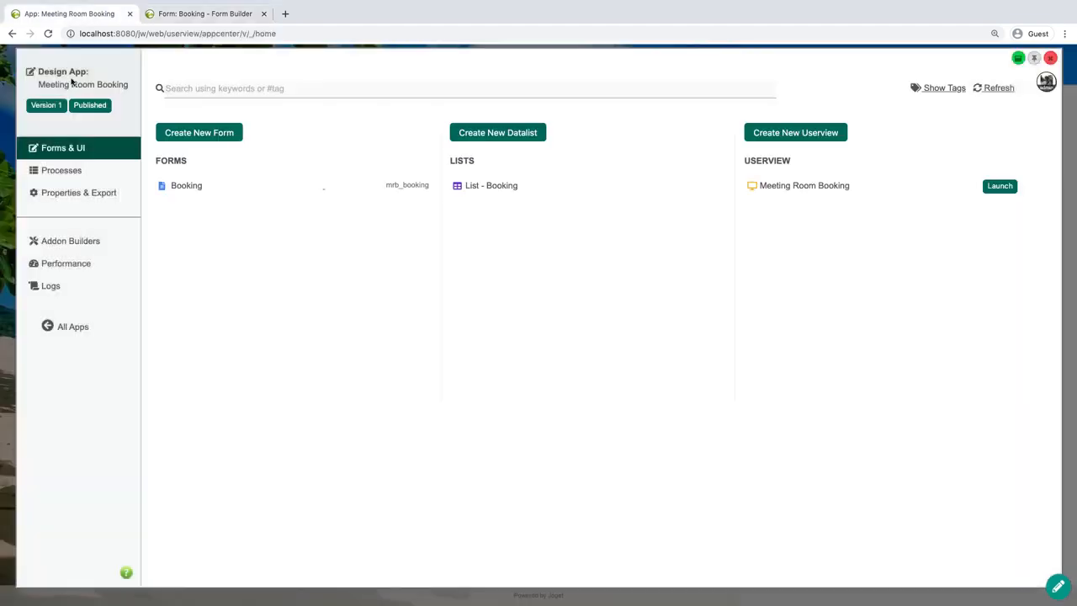
click(8, 247)
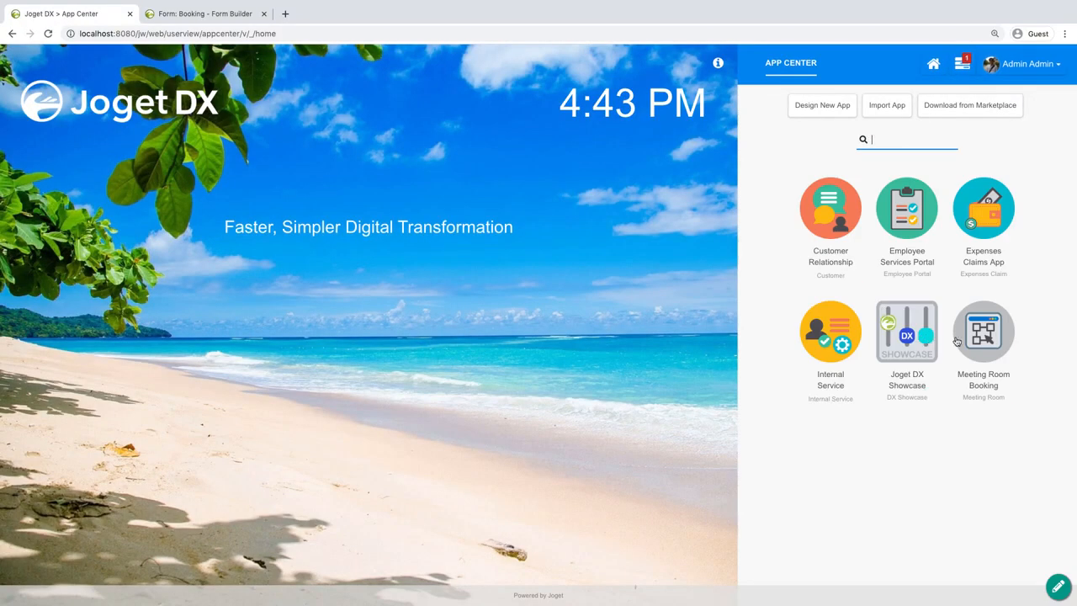
click(969, 337)
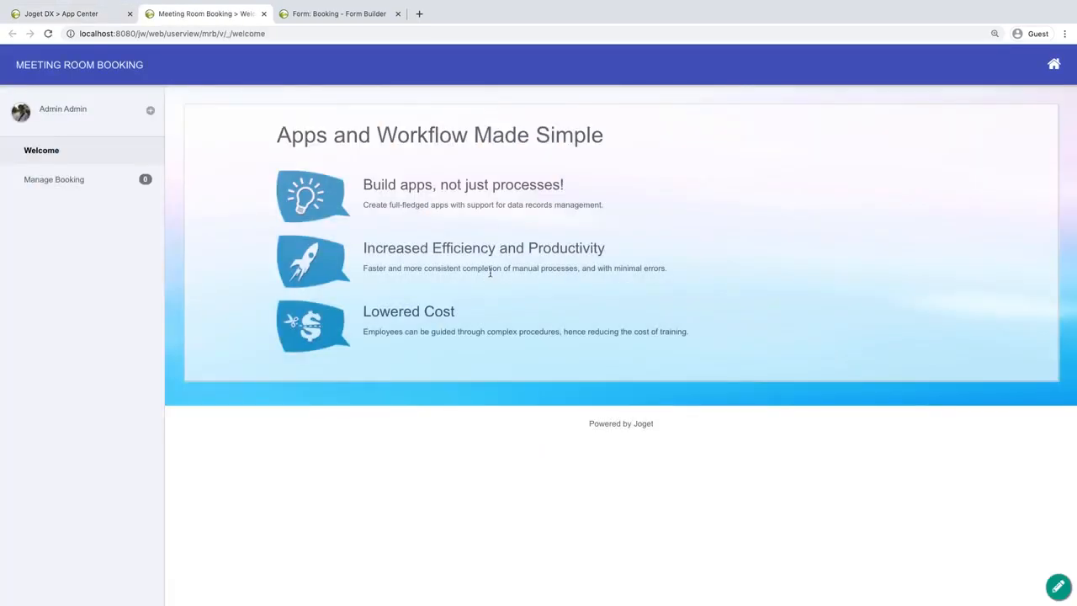
click(60, 180)
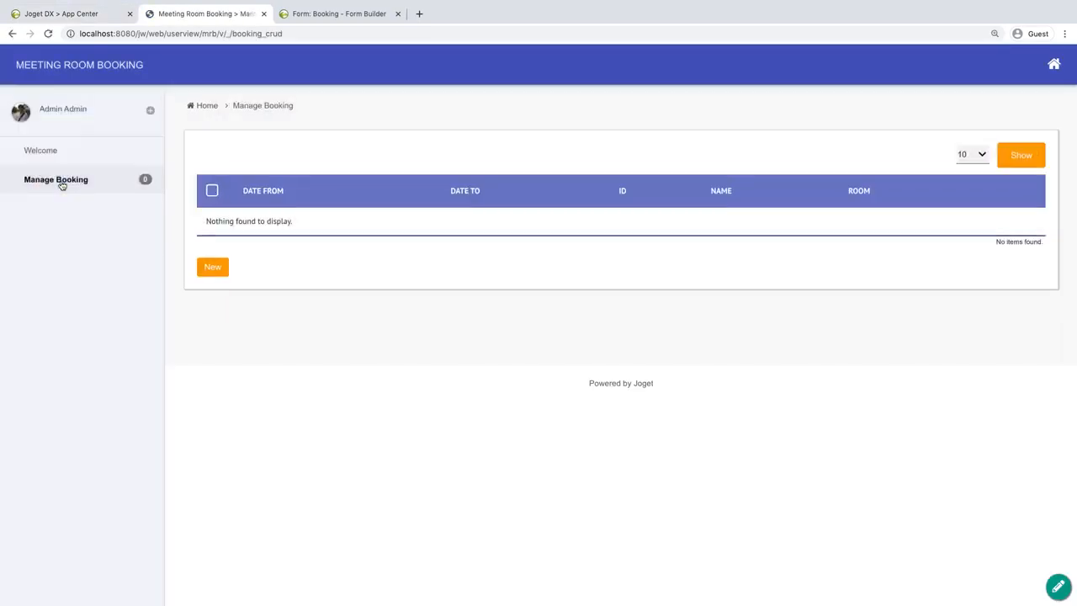
Start a new booking with the booker's full name, the subject "New Product Discussion" and the room Alpha Room.
click(214, 266)
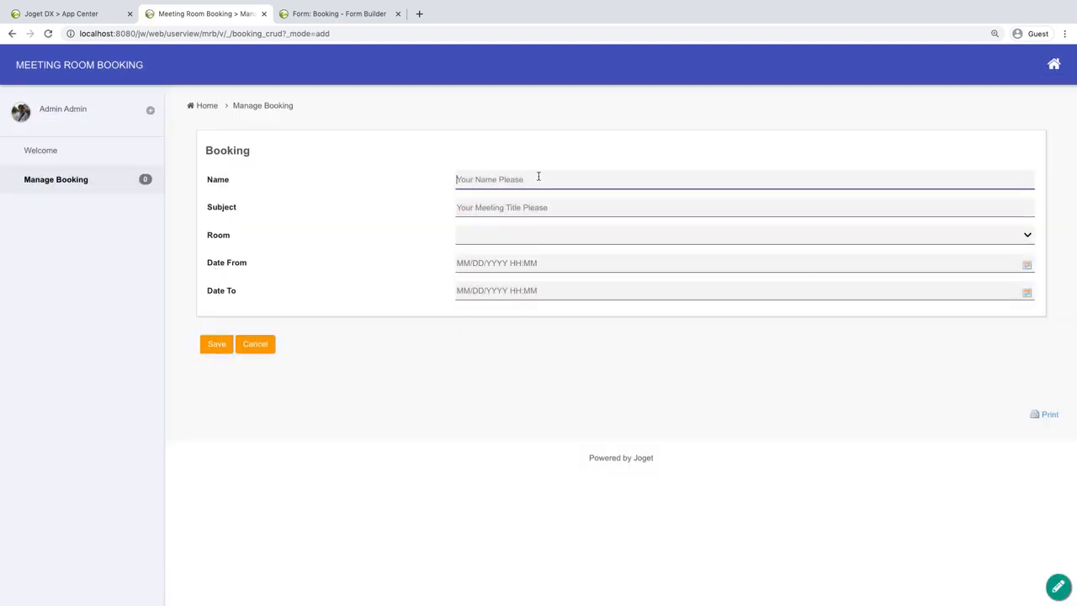
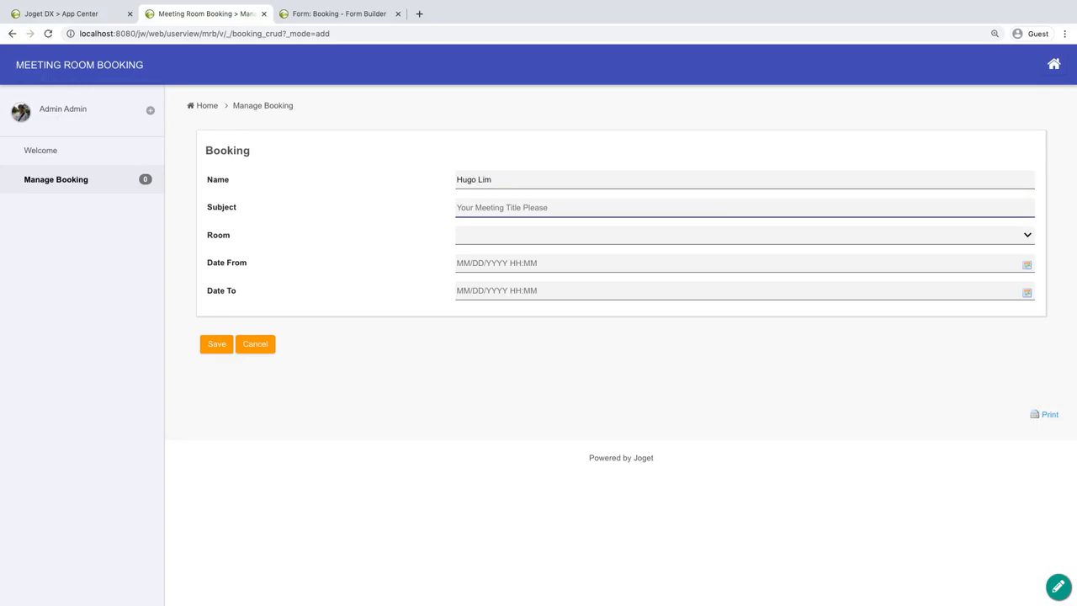
text(New Product Discussion)
click(508, 239)
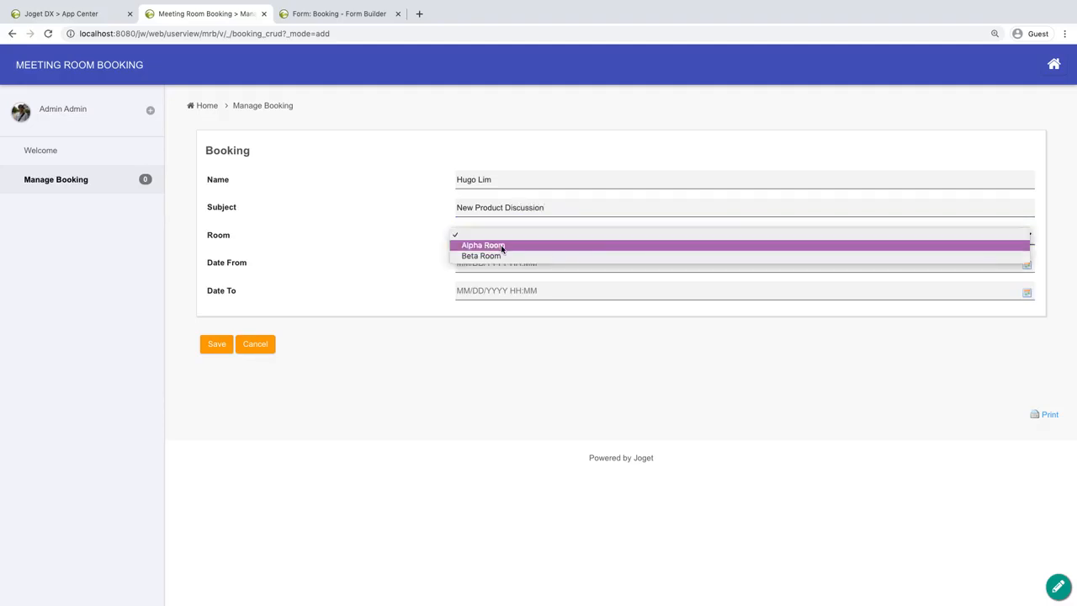
click(500, 244)
Set the booking's Date From to 03/05/2020 14:00.
click(542, 263)
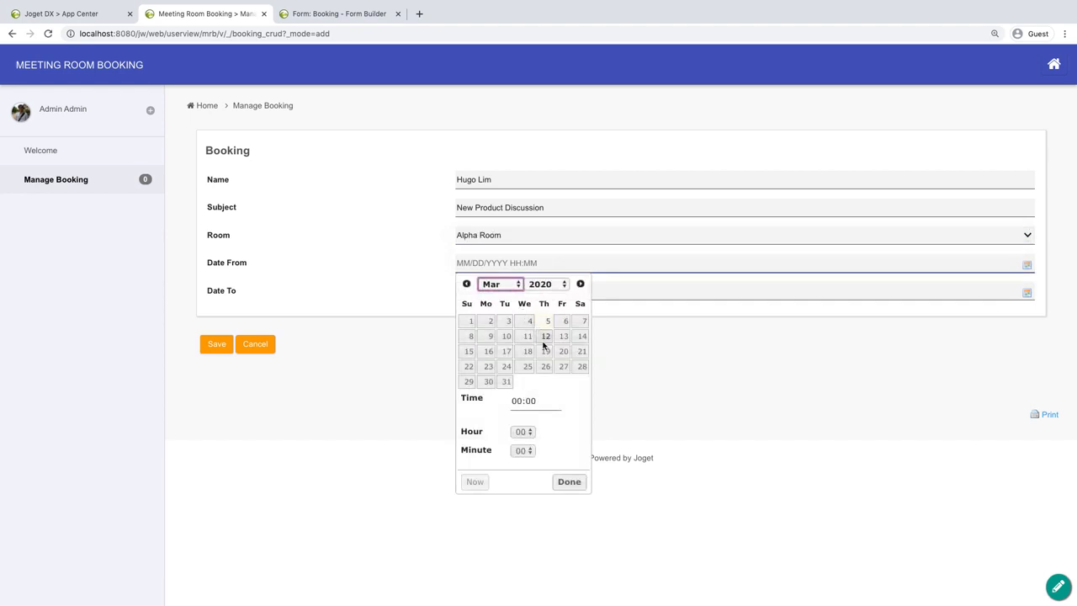
click(521, 431)
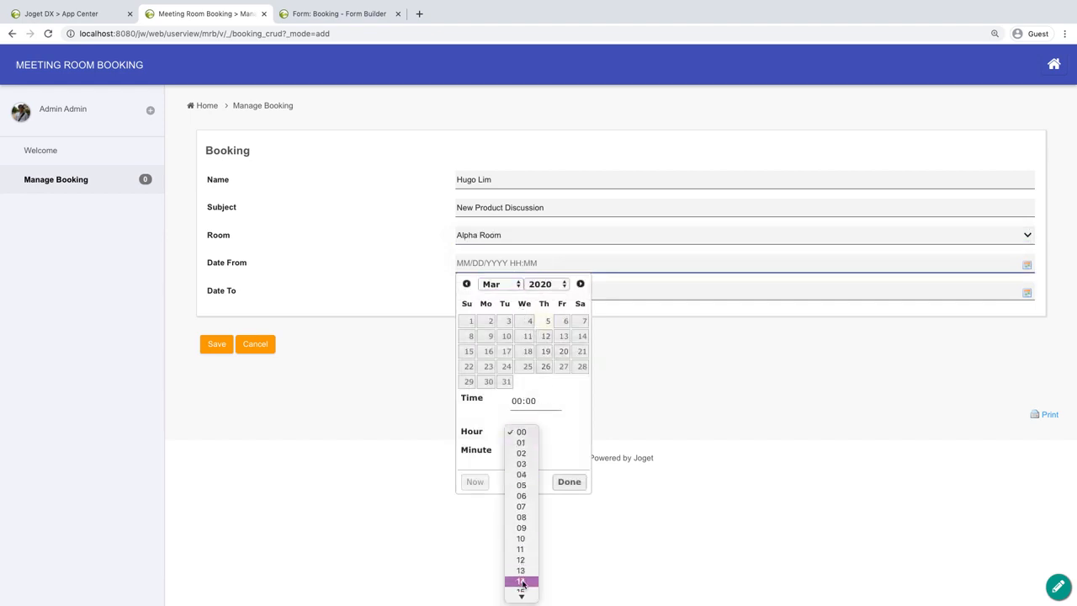
click(522, 580)
click(569, 481)
Set the booking's Date To to 03/05/2020 16:00 and save the booking.
click(548, 291)
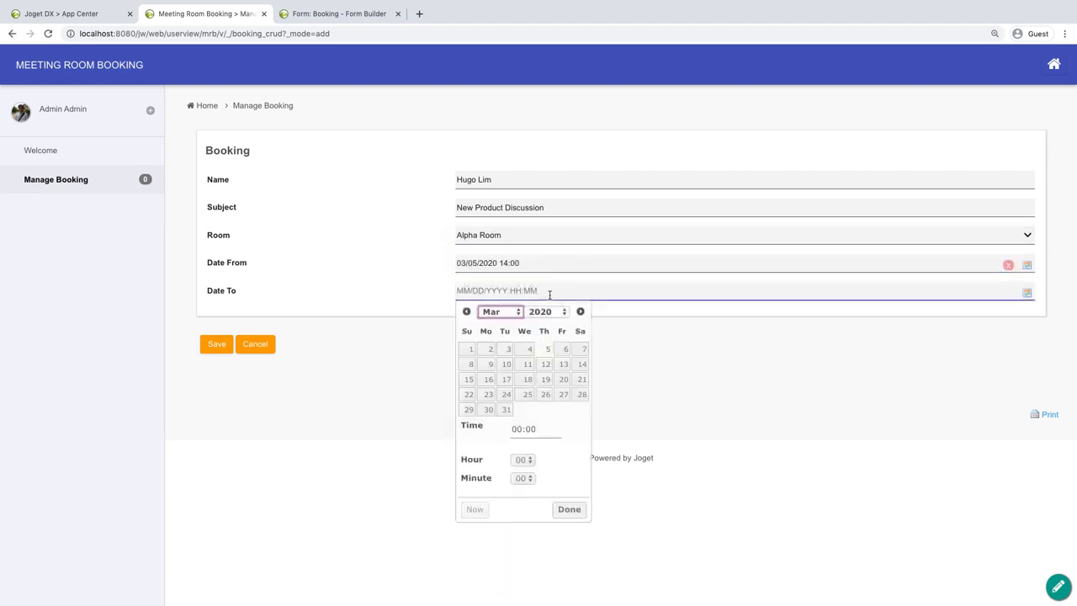
click(529, 461)
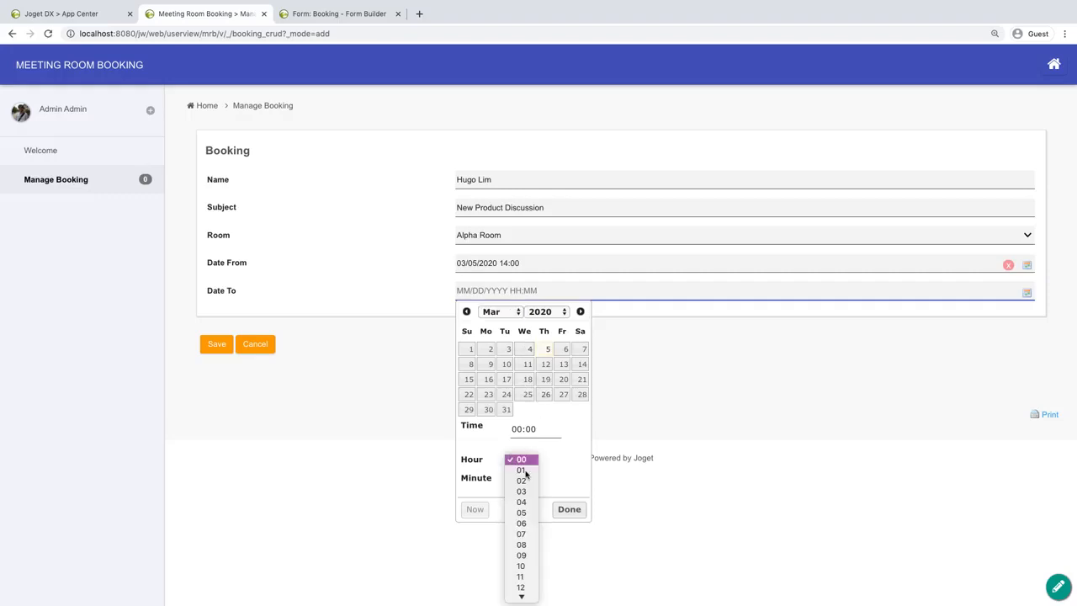
click(523, 571)
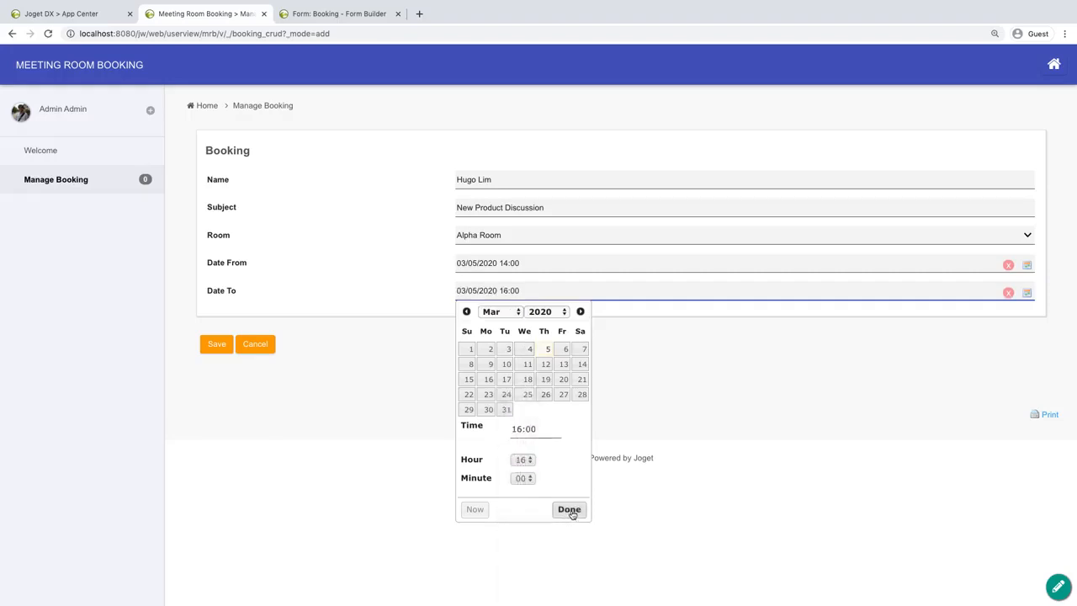
click(568, 509)
click(217, 344)
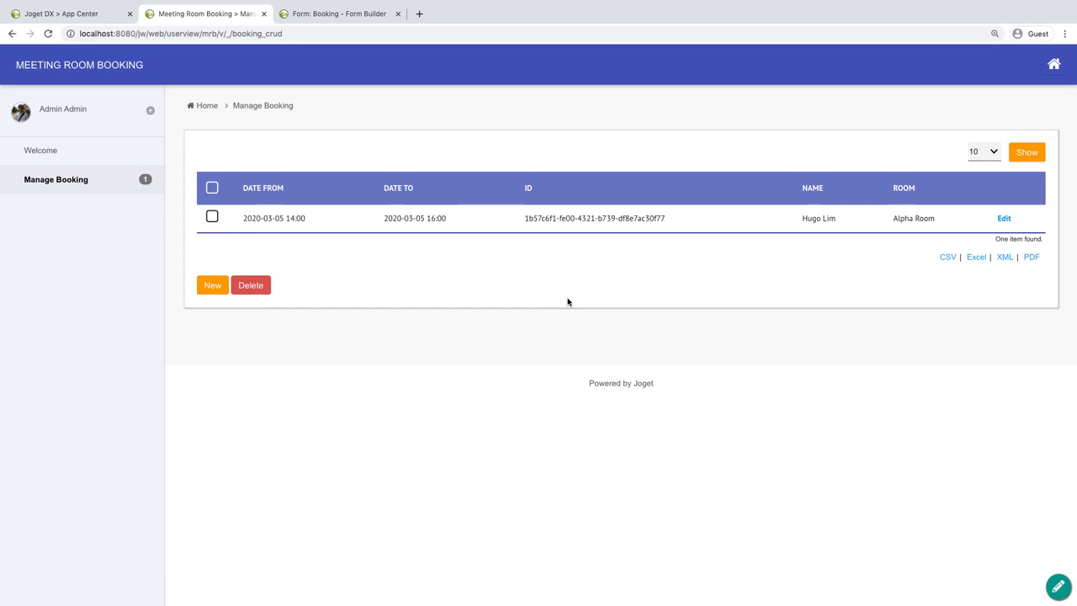
Open the Booking list for editing through Quick Edit and arrange its columns as Name, Subject, Room, Date From, Date To, without ID.
click(1058, 587)
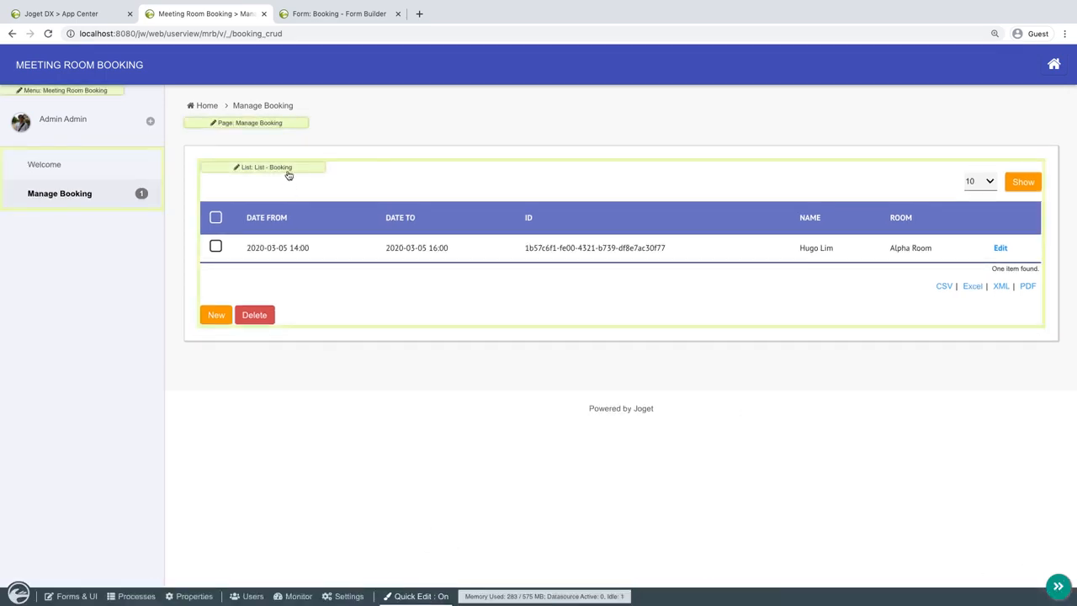
click(287, 168)
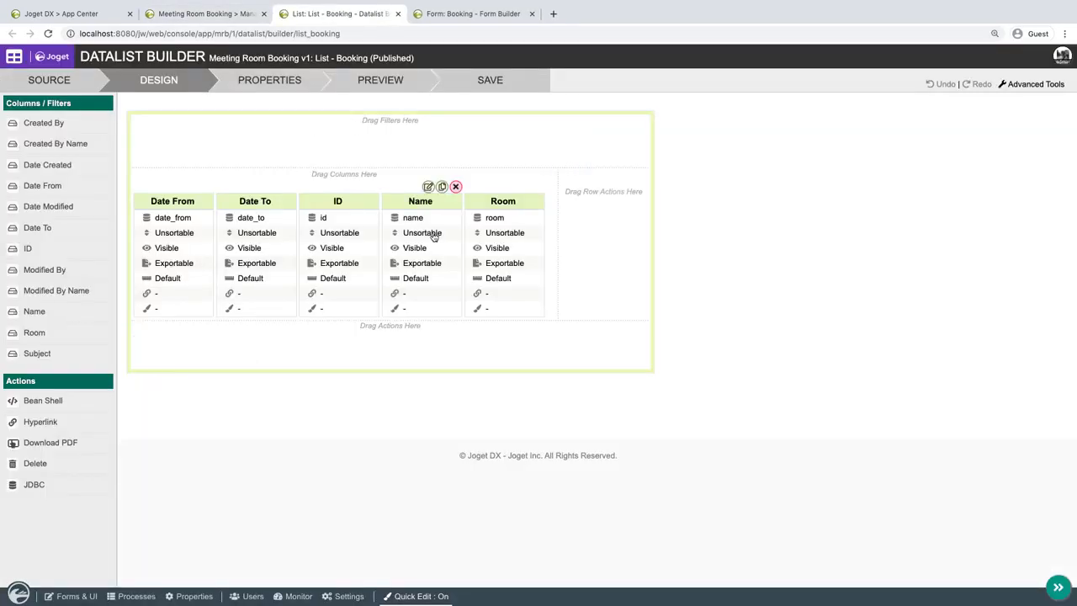
drag(433, 235, 181, 233)
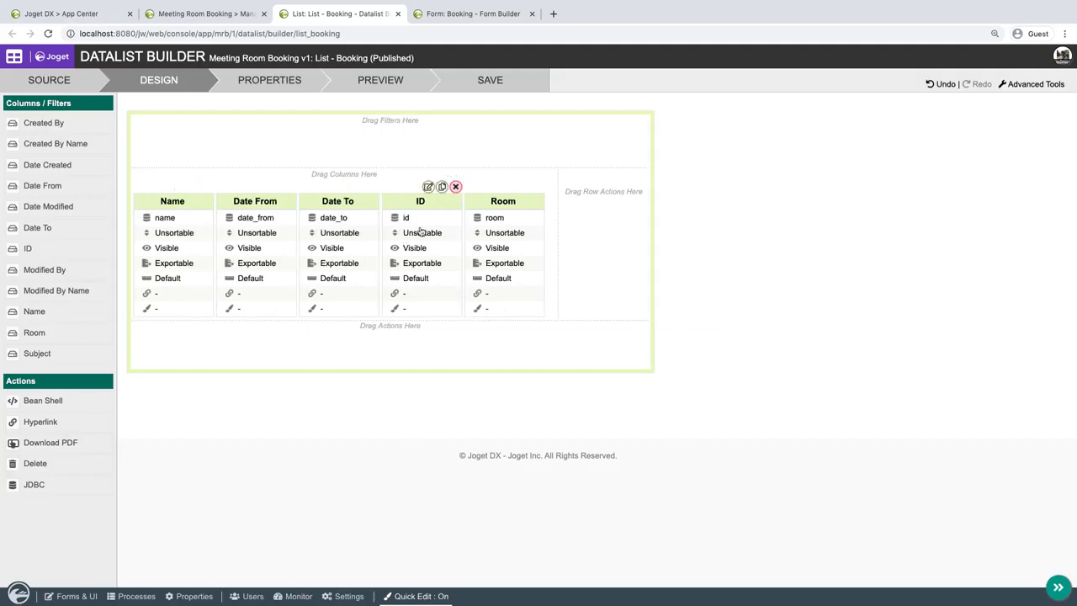
drag(503, 236, 286, 235)
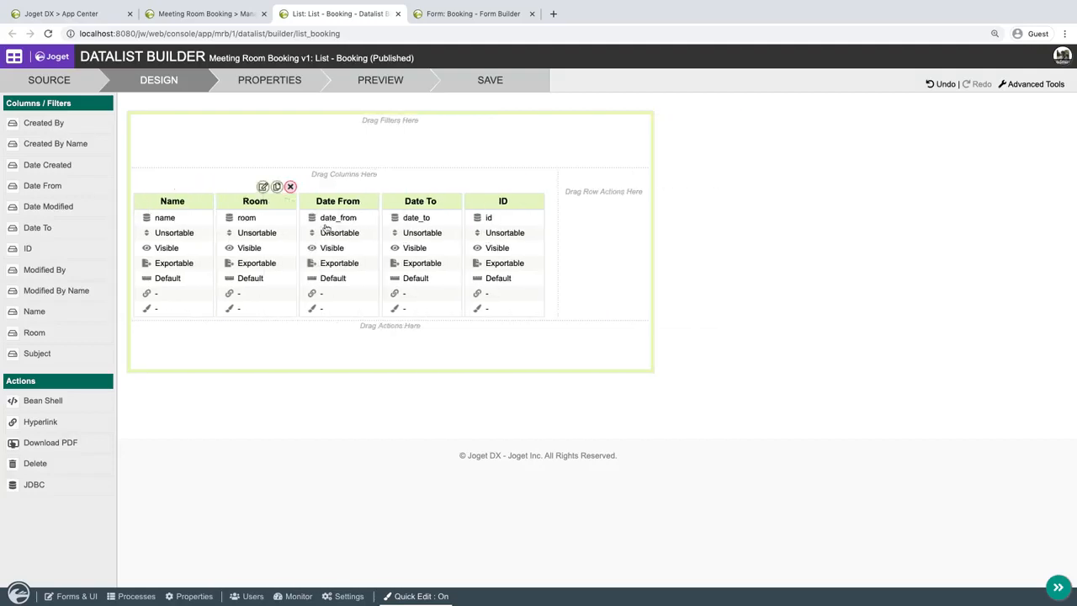
click(539, 186)
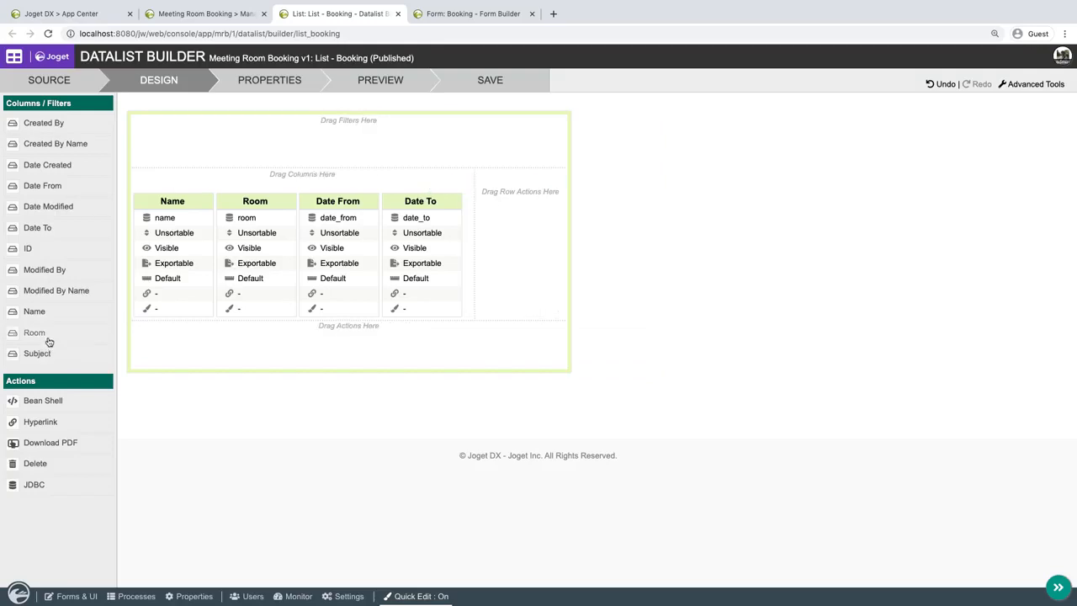
drag(41, 354, 244, 233)
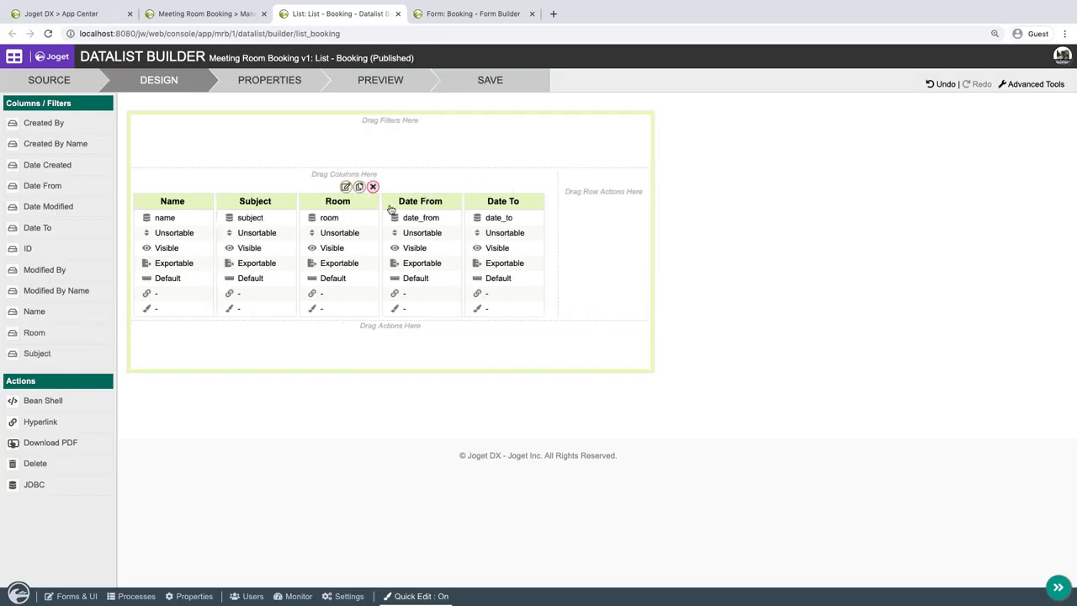
Preview the rearranged Booking list, close the preview and save the list.
click(408, 80)
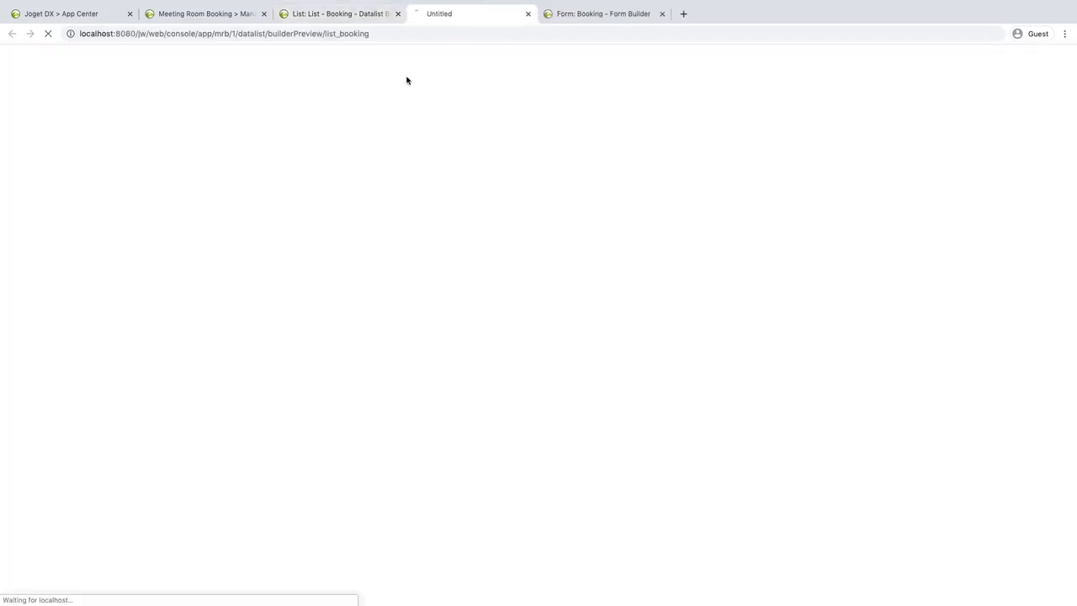
click(533, 14)
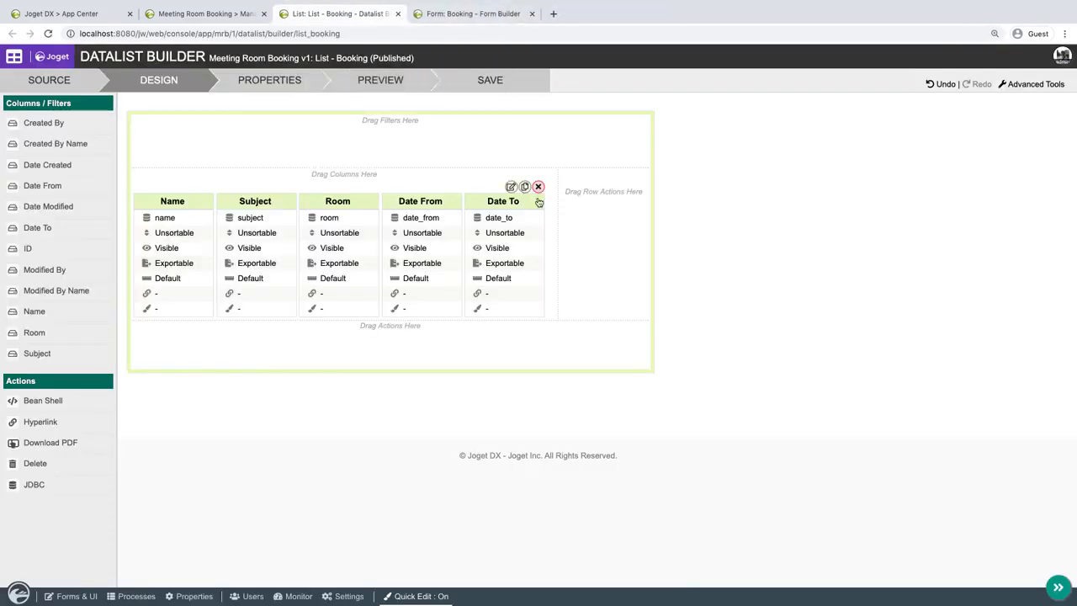
click(495, 84)
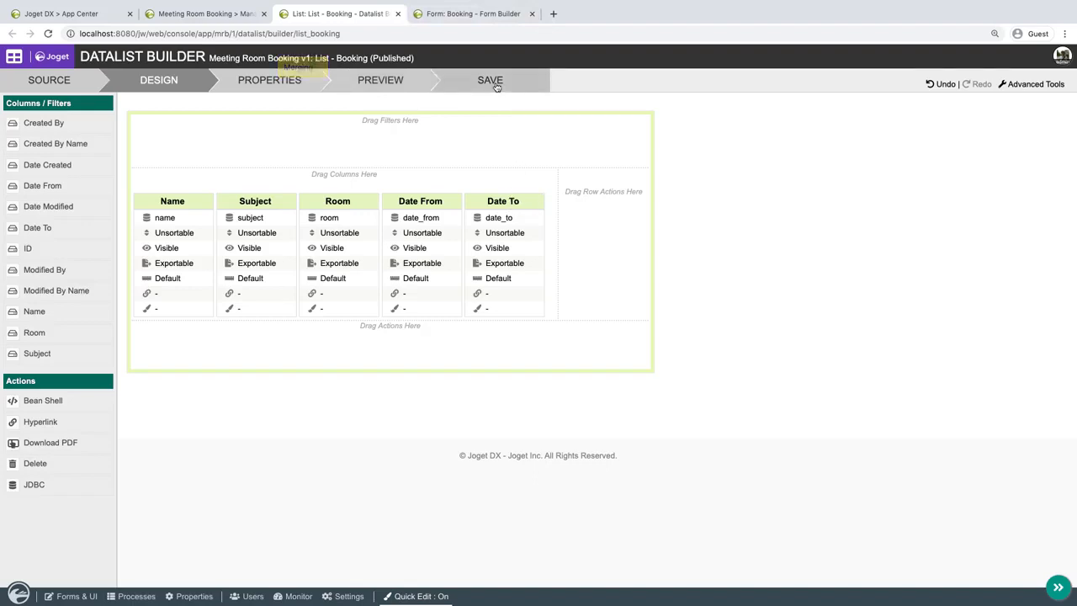
Return to the running Meeting Room Booking app and reload Manage Booking to check the list's columns.
click(224, 17)
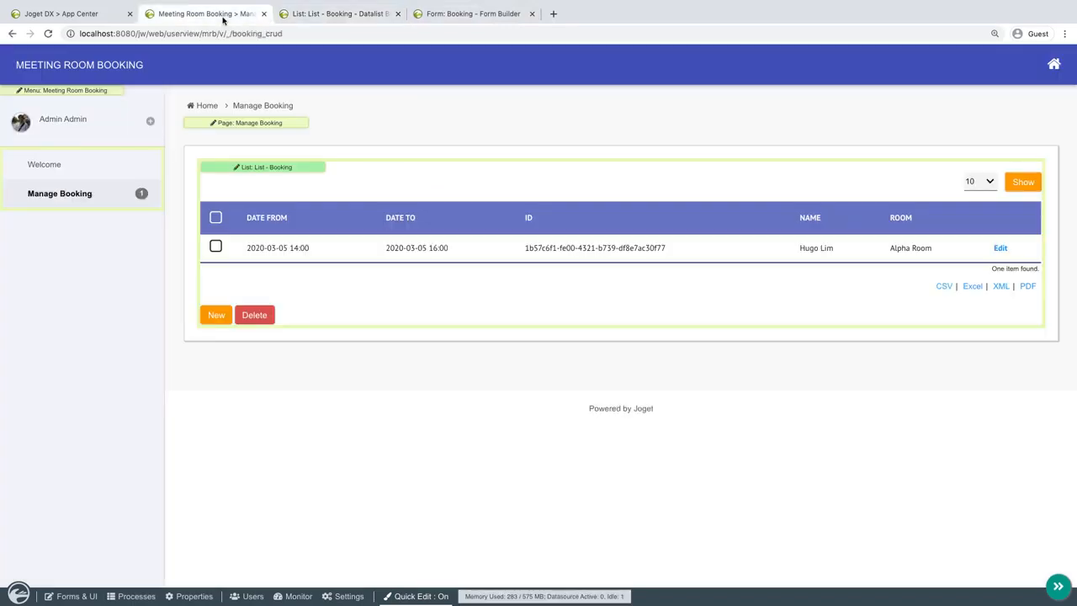
click(48, 34)
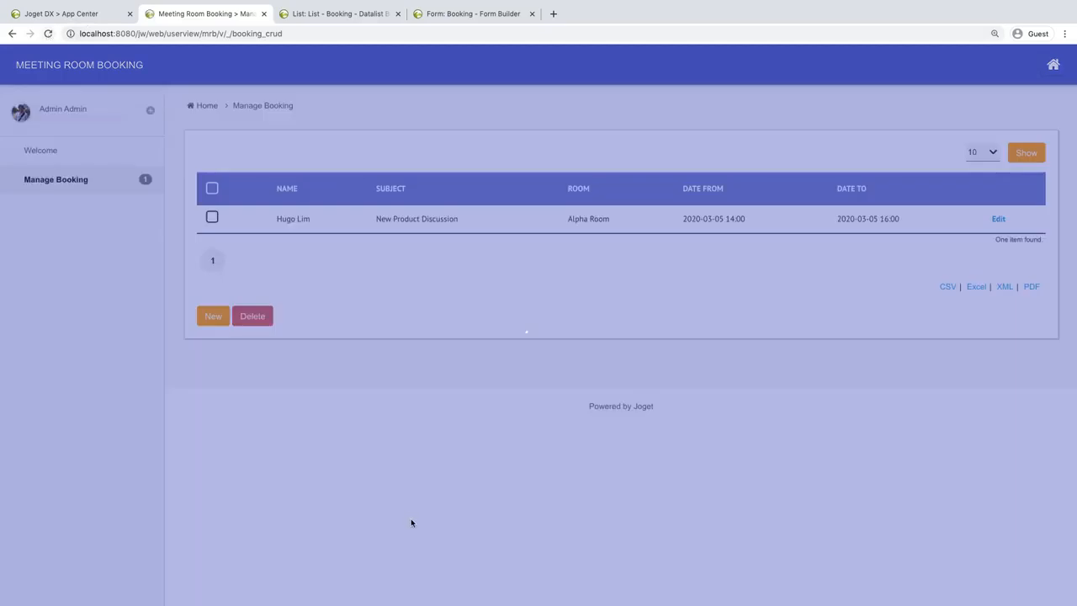
Turn Quick Edit off and open the Meeting Room Booking userview for editing from the app's design page.
click(400, 596)
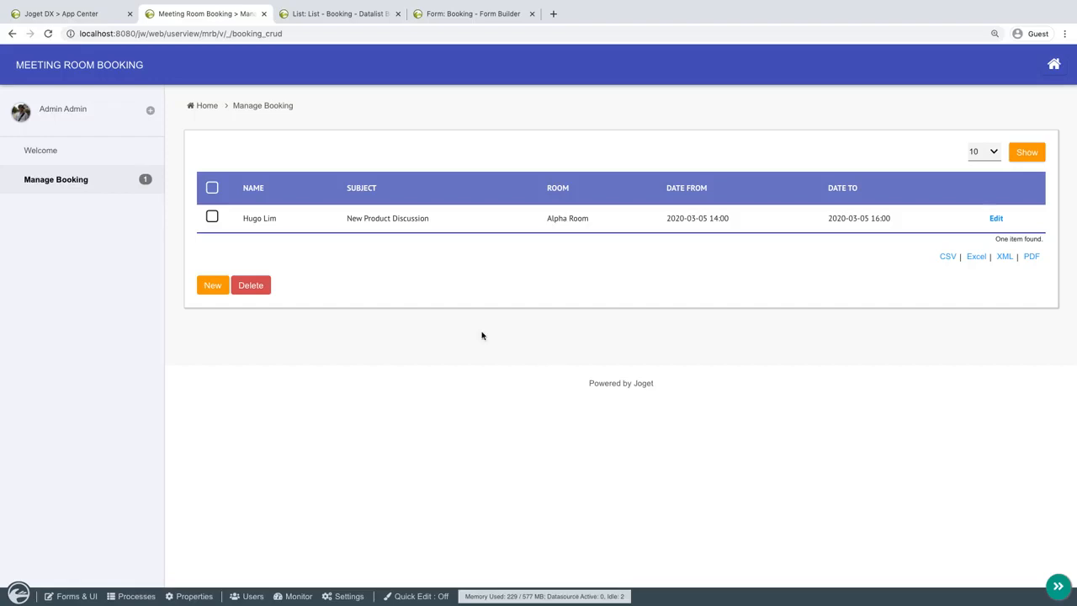
click(91, 14)
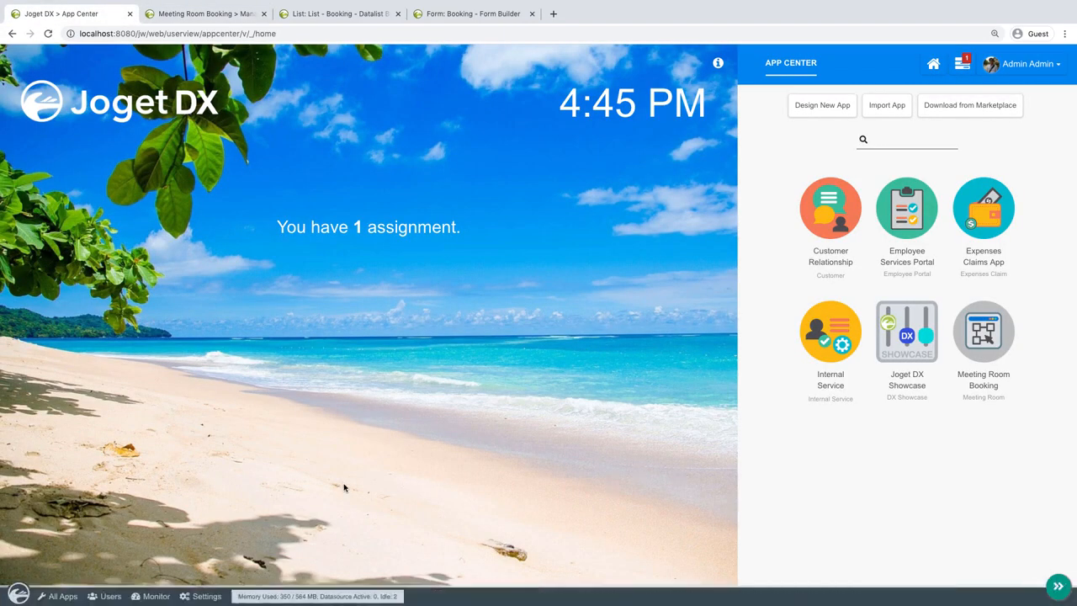
click(60, 596)
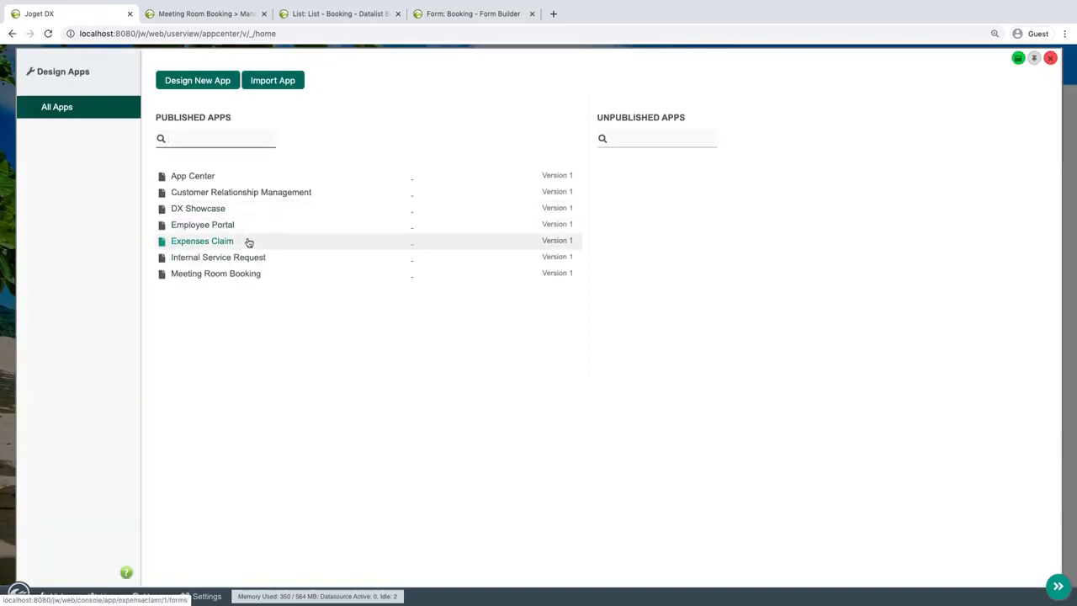
click(240, 277)
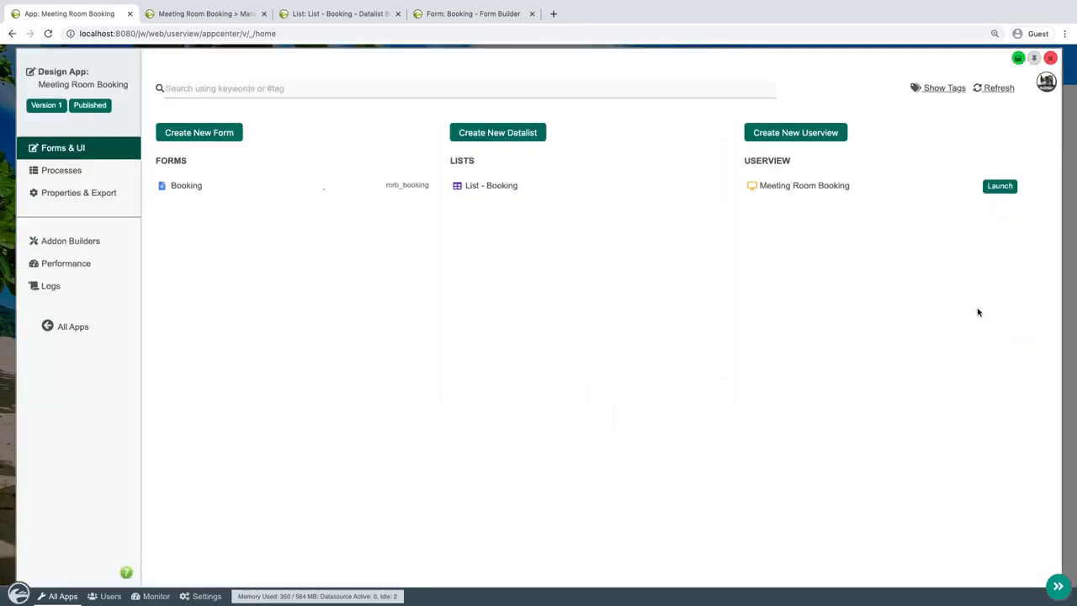
click(1018, 58)
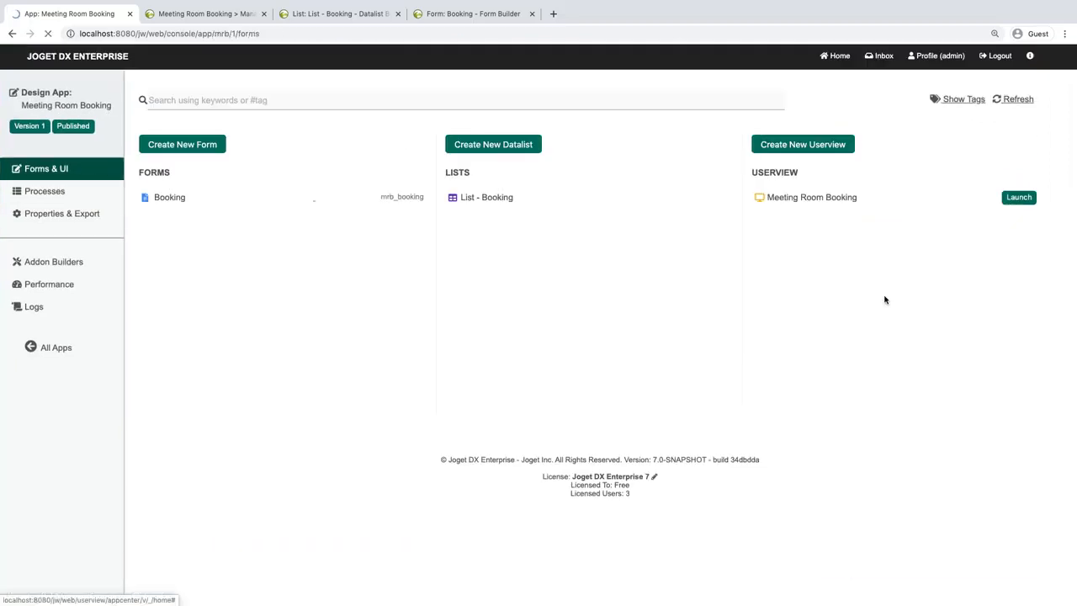
click(833, 200)
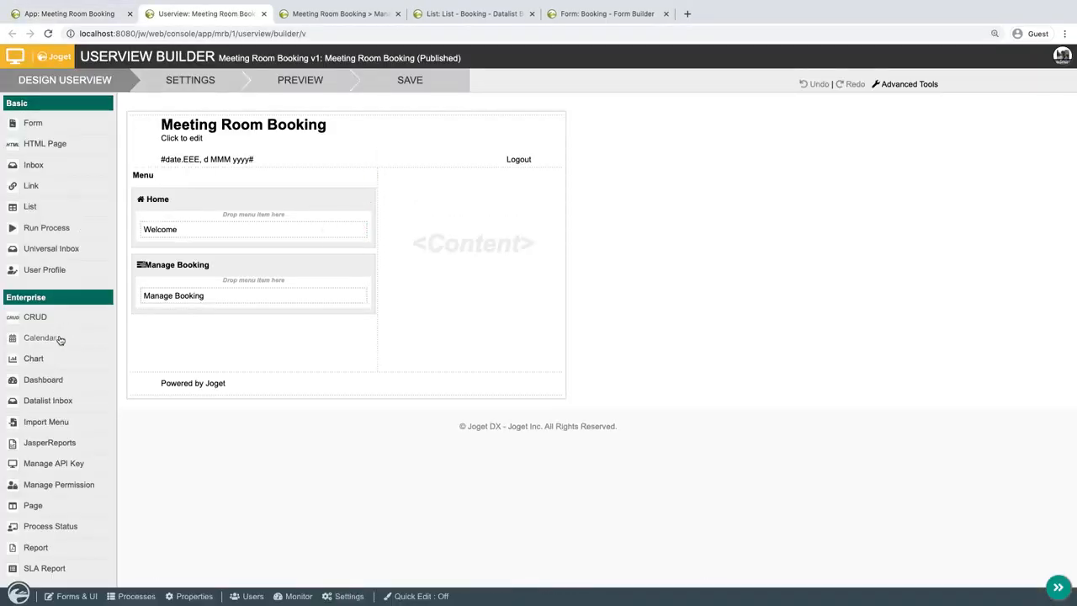
Add a Calendar menu under Manage Booking and set its data binder to Advanced Form Data Binder with the Booking form.
drag(61, 341, 220, 333)
click(333, 314)
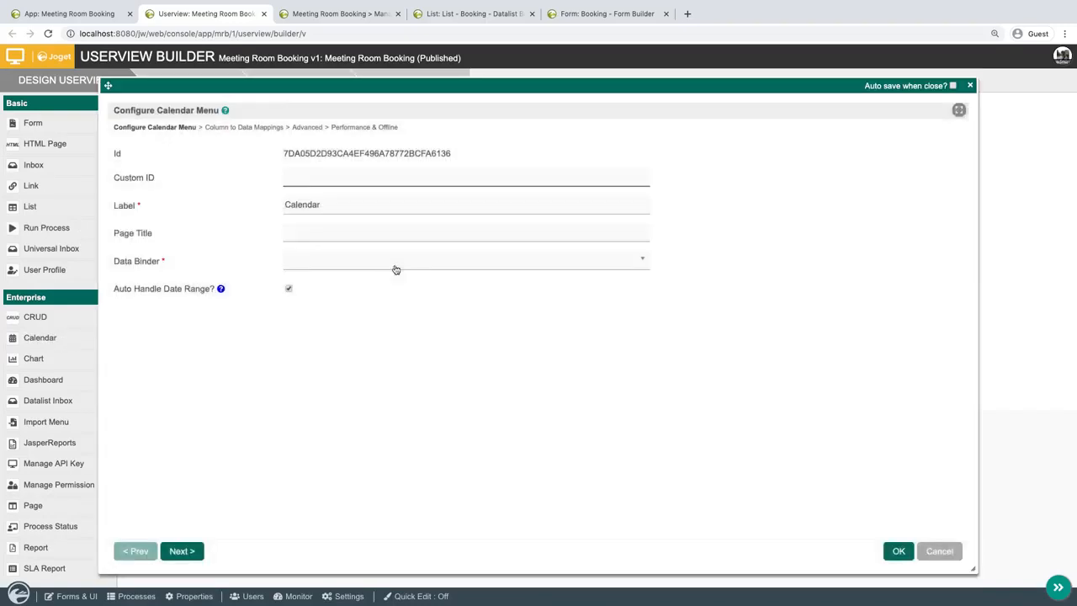
click(395, 269)
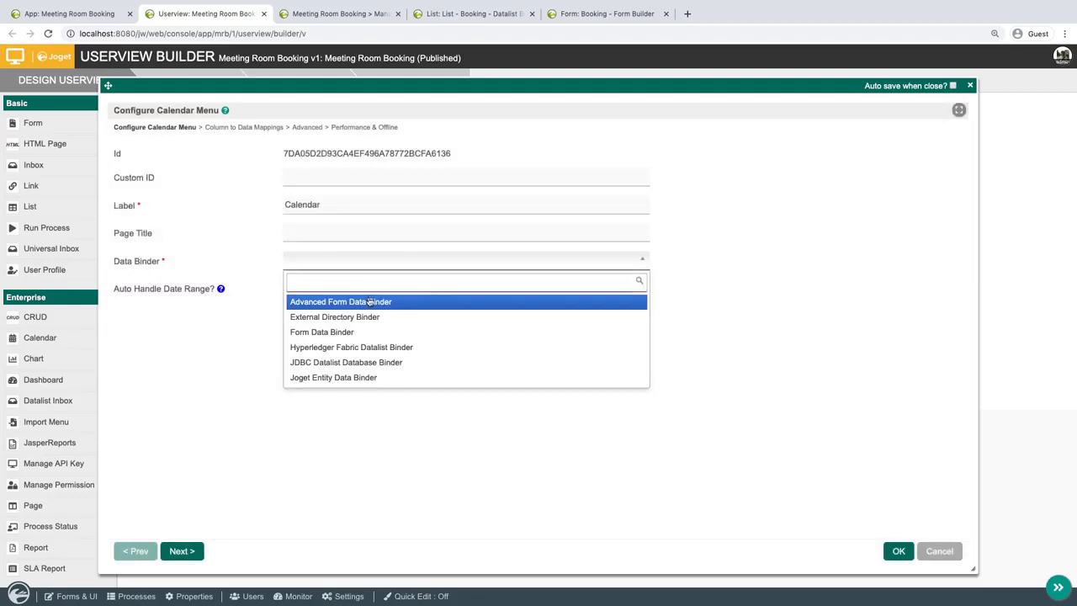
click(368, 297)
click(259, 126)
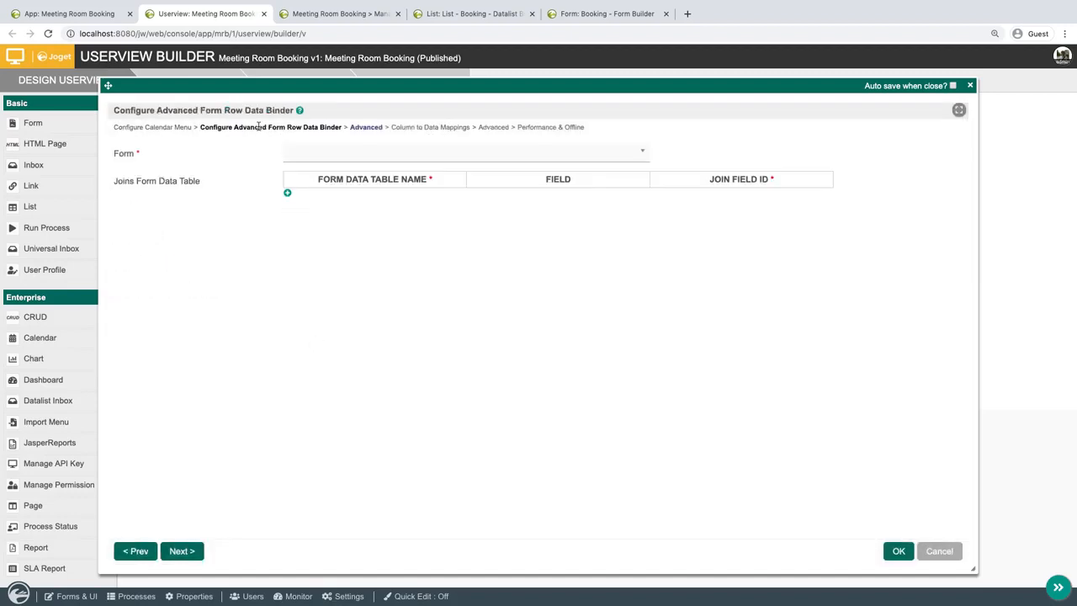
click(337, 155)
click(322, 197)
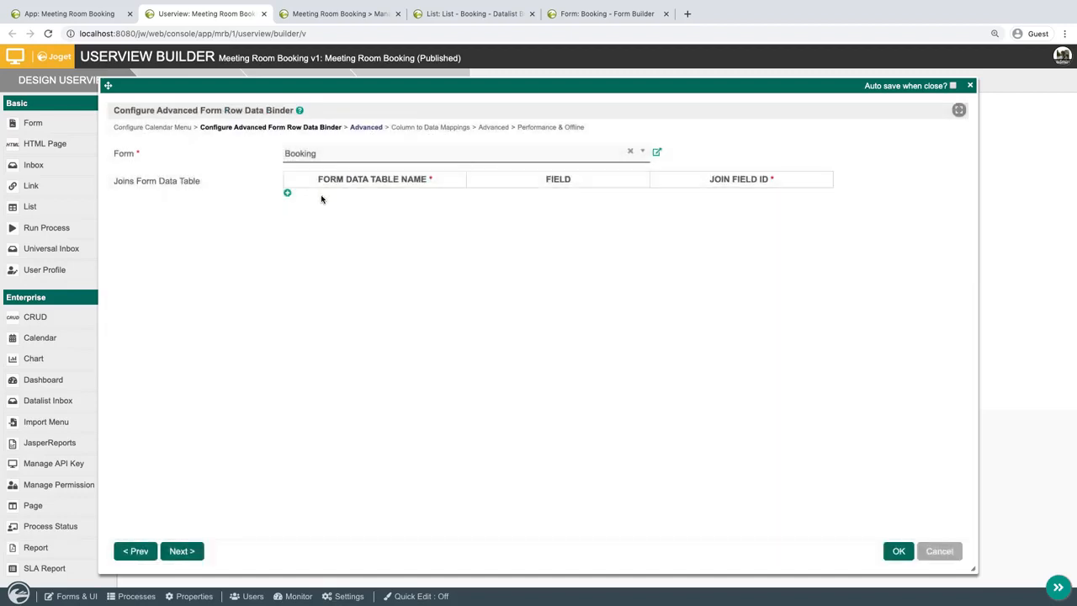
Show all calendar settings on a single page and map the Event Title to the Subject column.
click(176, 551)
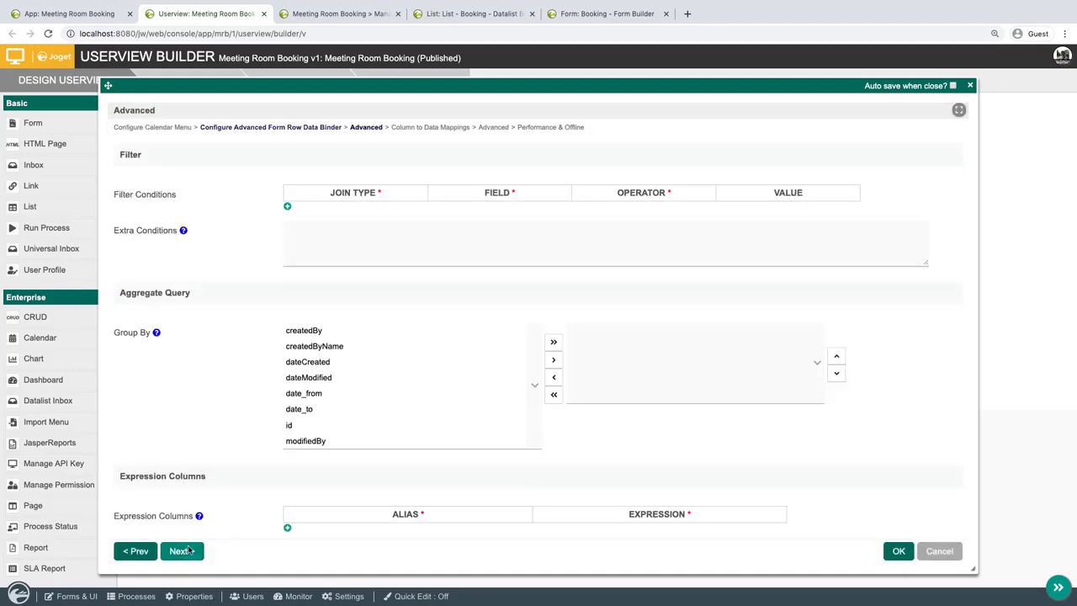
click(959, 112)
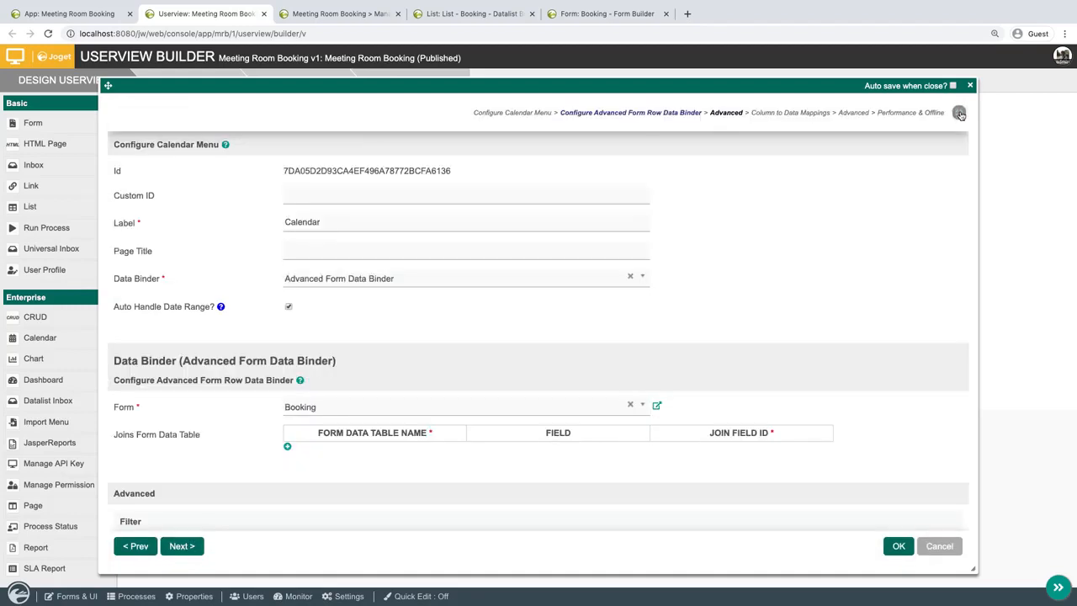
scroll(447, 375, down, 10)
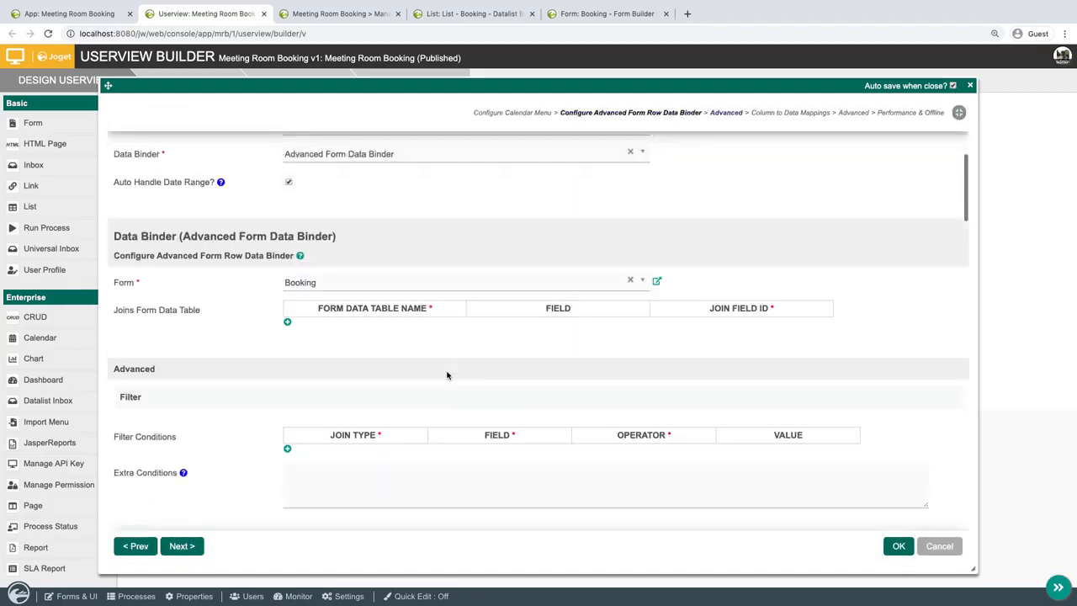
scroll(447, 375, down, 5)
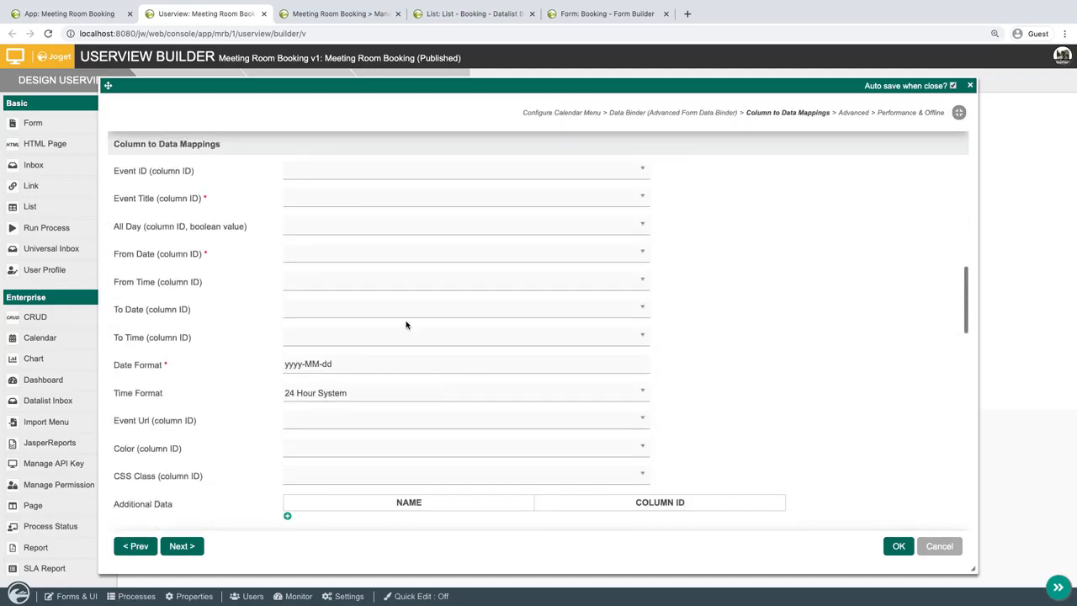
click(380, 203)
text(sub)
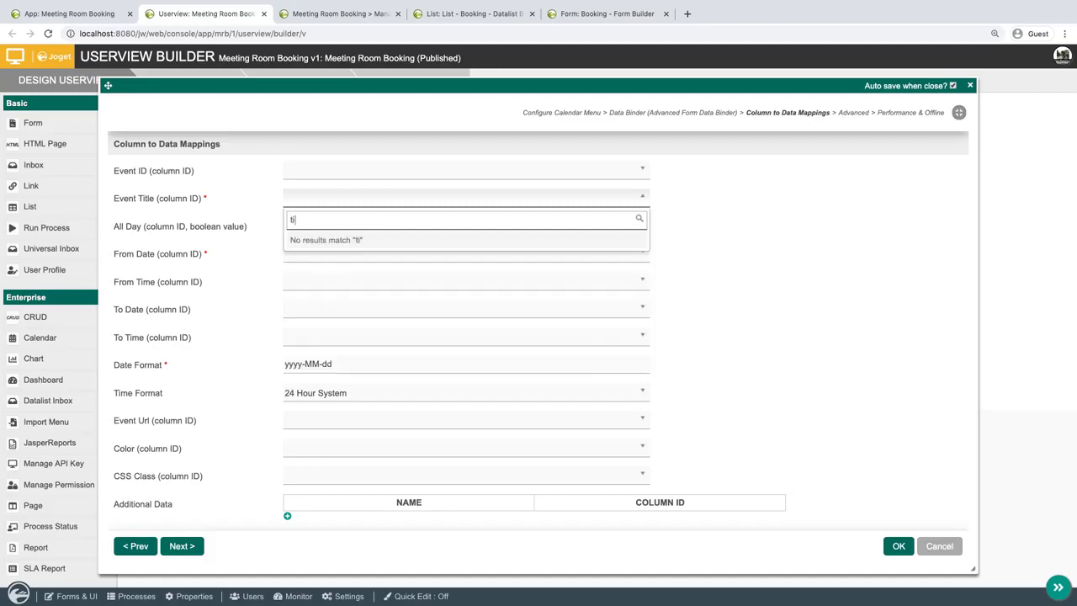
click(365, 238)
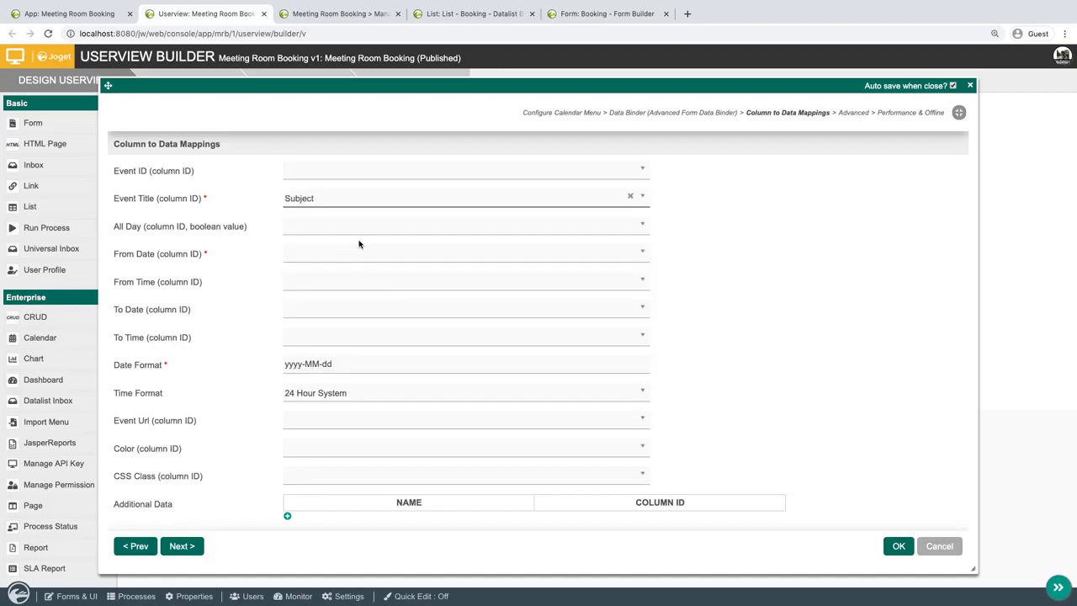
Map the calendar's From Date to the Date From column and its To Date to the Date To column.
click(344, 259)
text(fr)
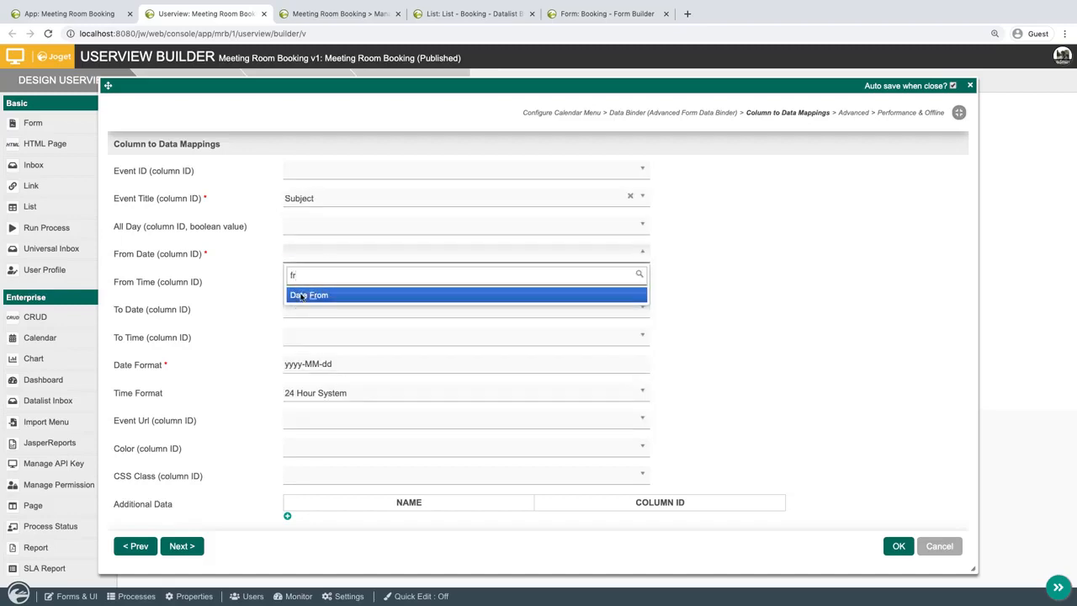
click(302, 297)
click(338, 313)
text(to)
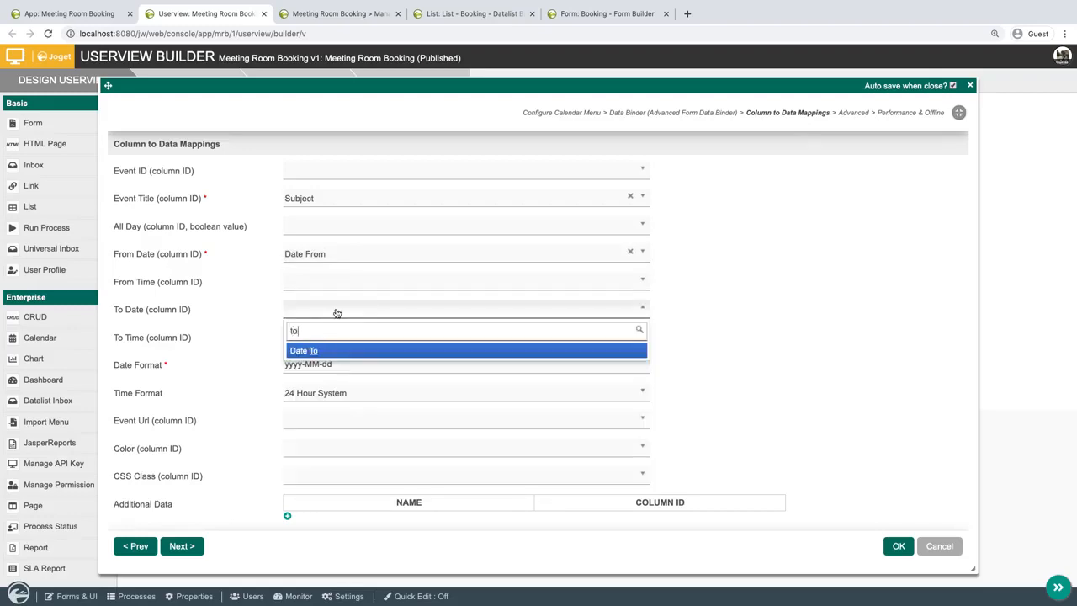
click(318, 351)
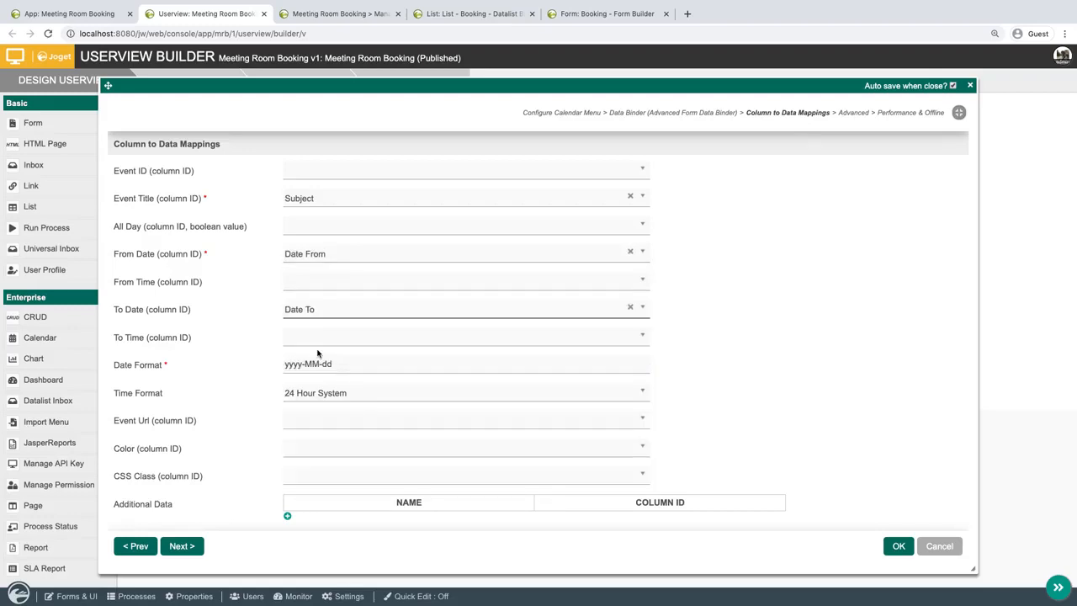
Keep the 24 Hour System time format, confirm the calendar's properties and save the userview.
click(335, 393)
click(336, 392)
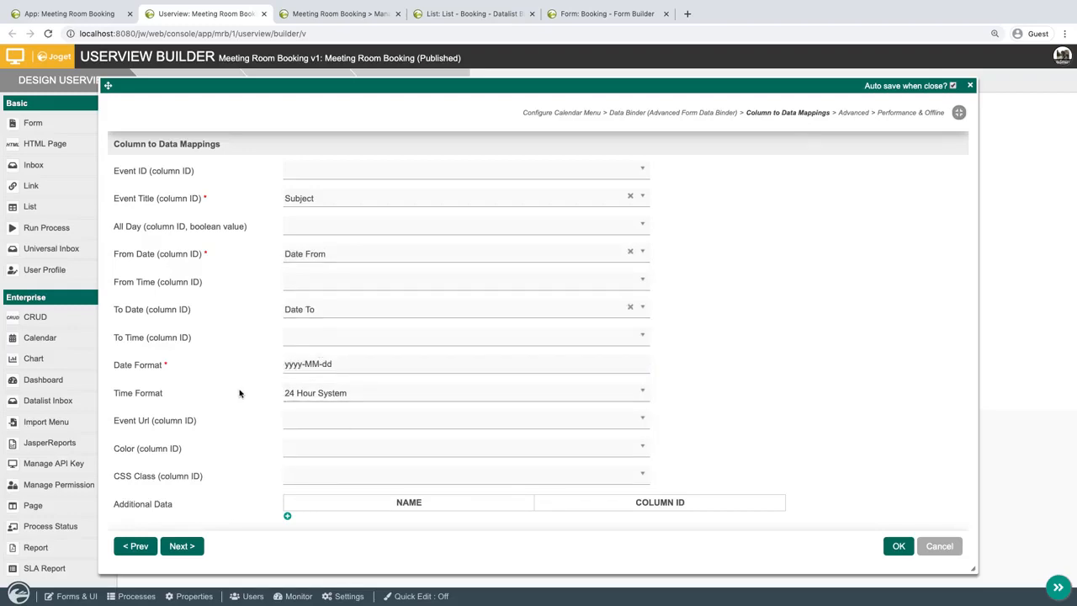
click(899, 545)
click(432, 87)
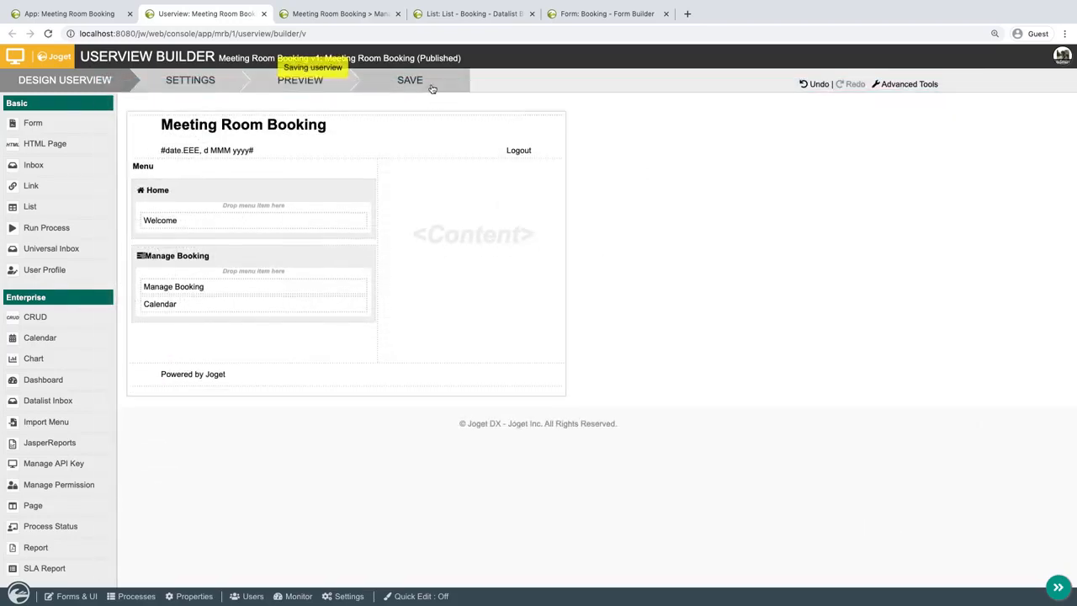
Close the Datalist Builder and Form Builder pages and open the Calendar menu in the running Meeting Room Booking app.
click(532, 15)
click(512, 13)
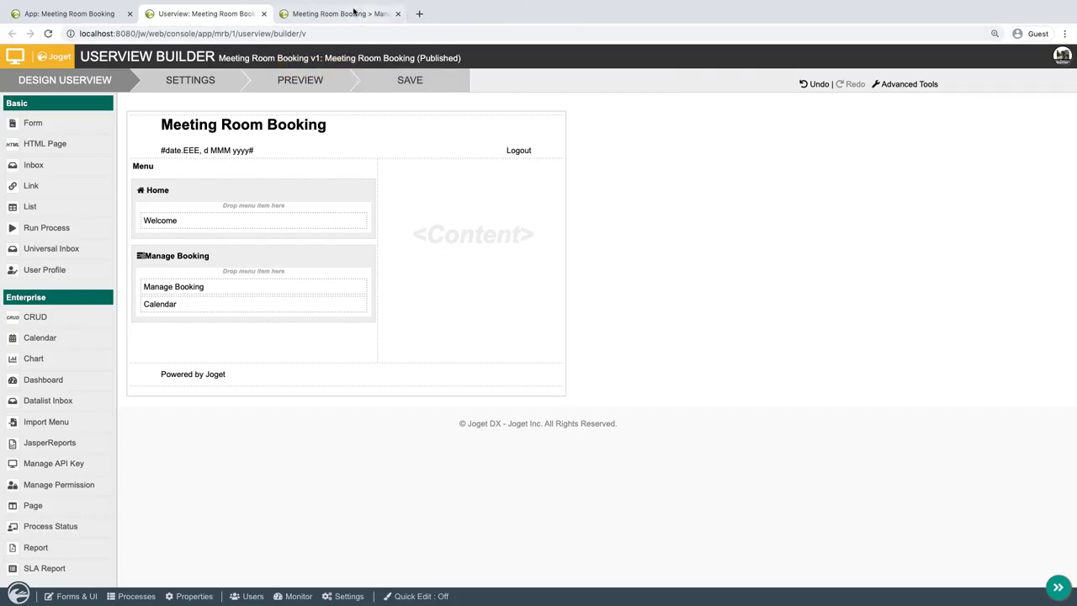
click(348, 14)
click(55, 180)
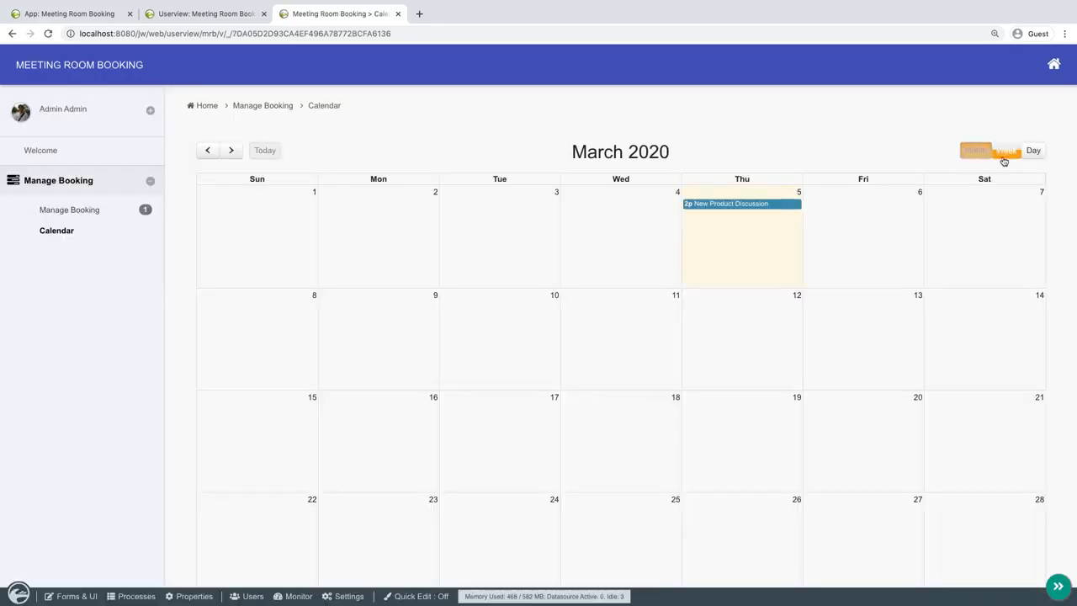
Switch the calendar to the week view and examine the New Product Discussion booking.
click(1004, 155)
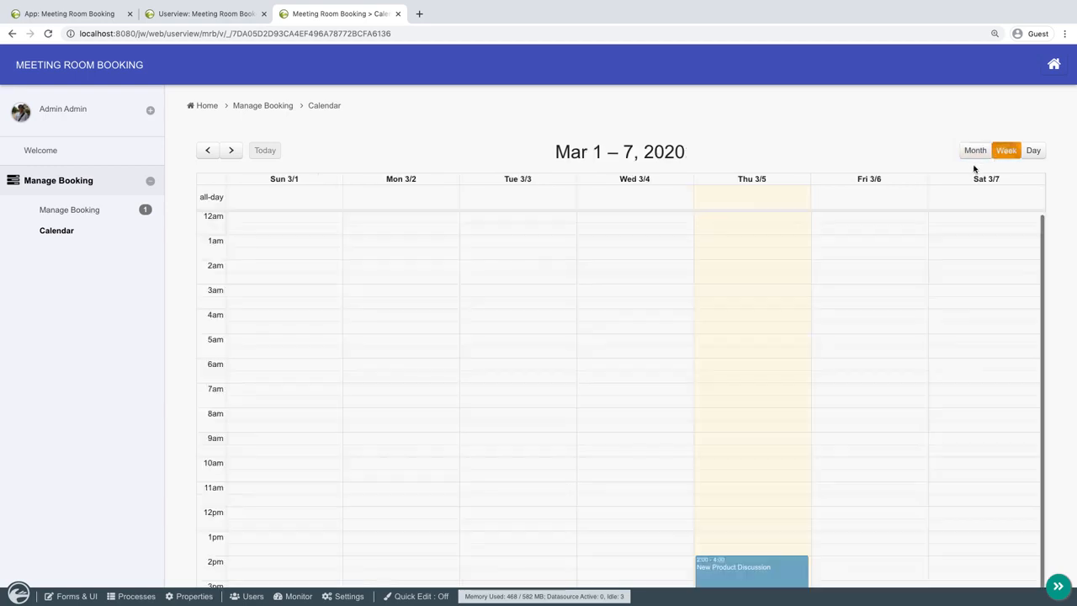
scroll(883, 372, down, 3)
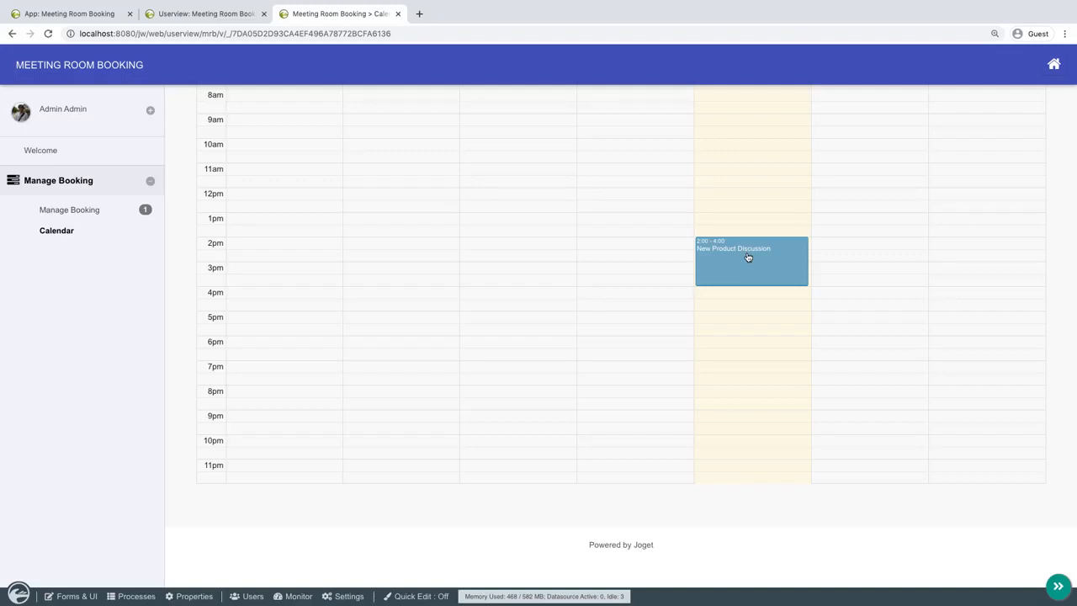
scroll(748, 256, up, 4)
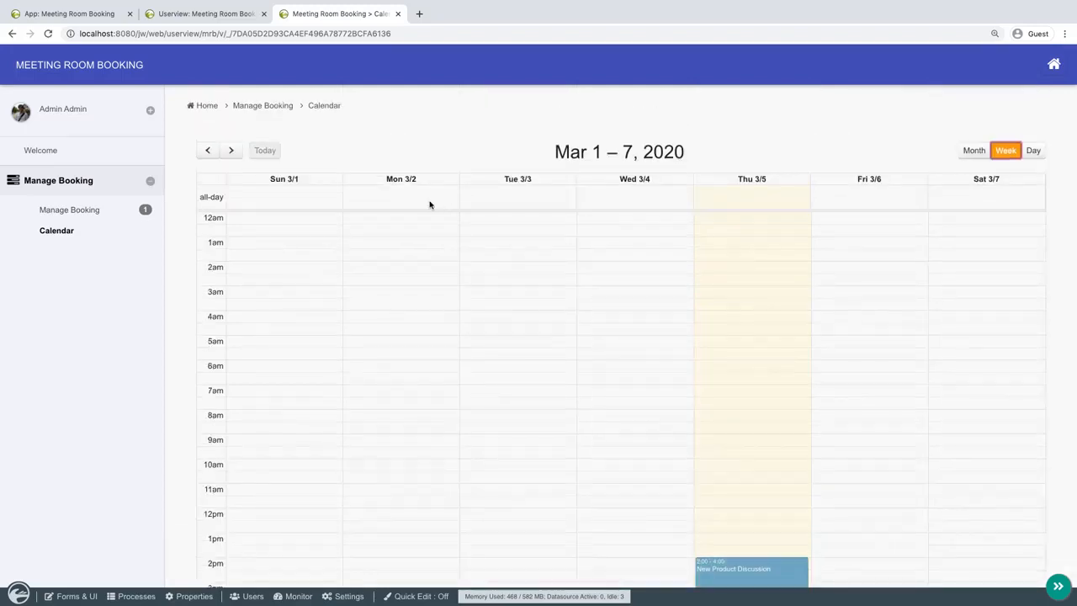
click(749, 568)
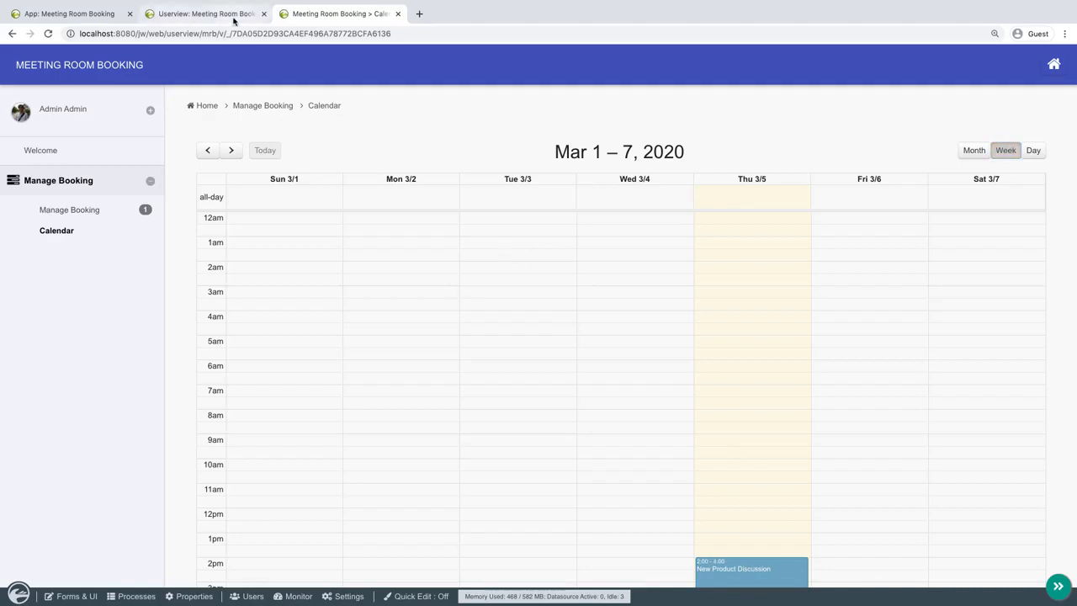
In the Userview Builder, add a Form menu under Manage Booking, labelled Calendar View and using the Booking form.
click(202, 14)
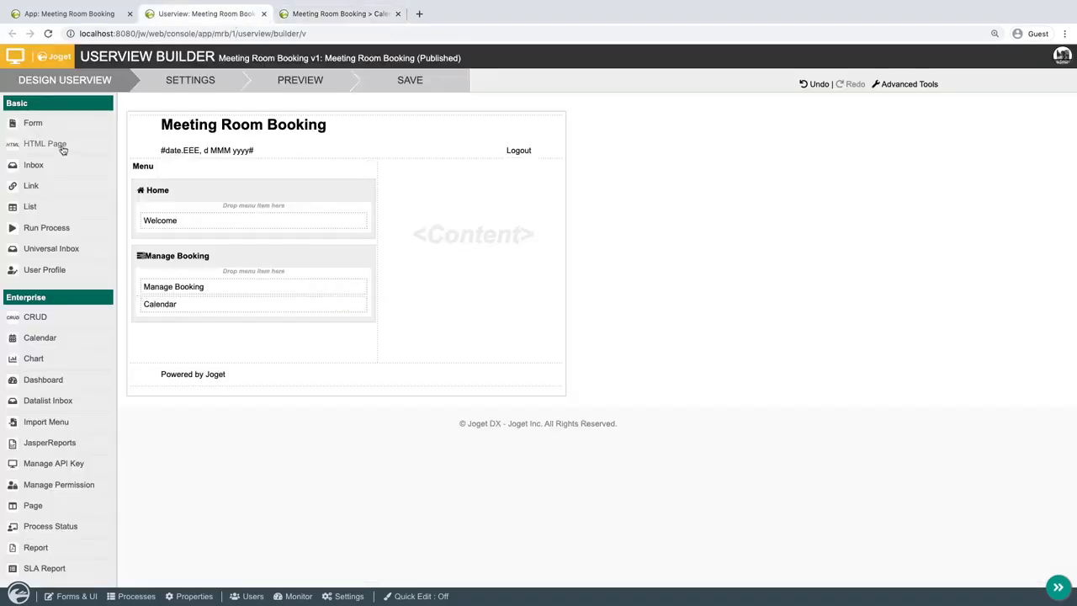
drag(52, 132, 201, 341)
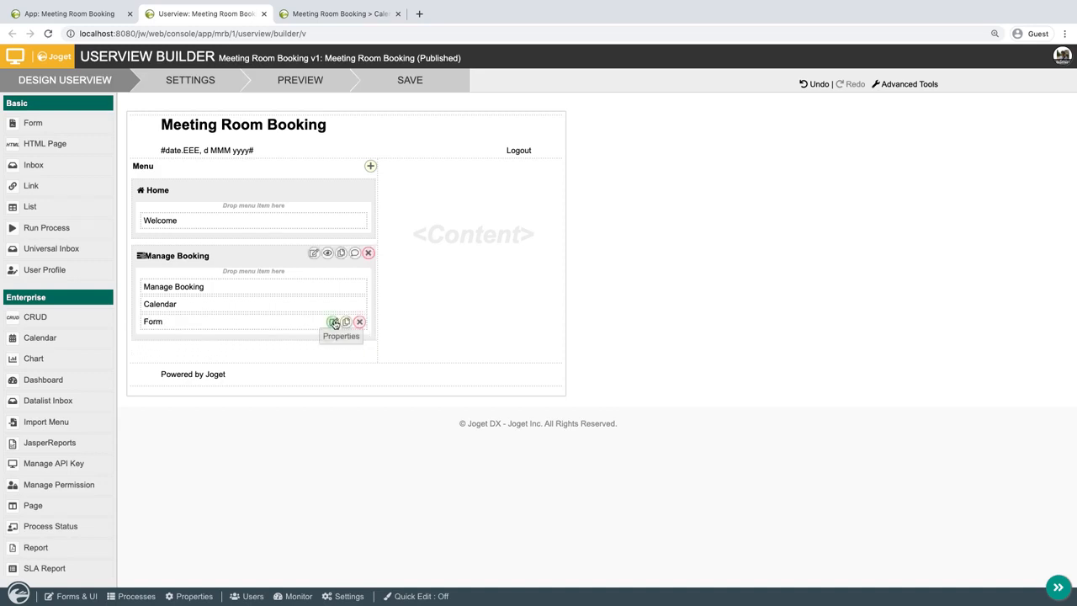
click(334, 323)
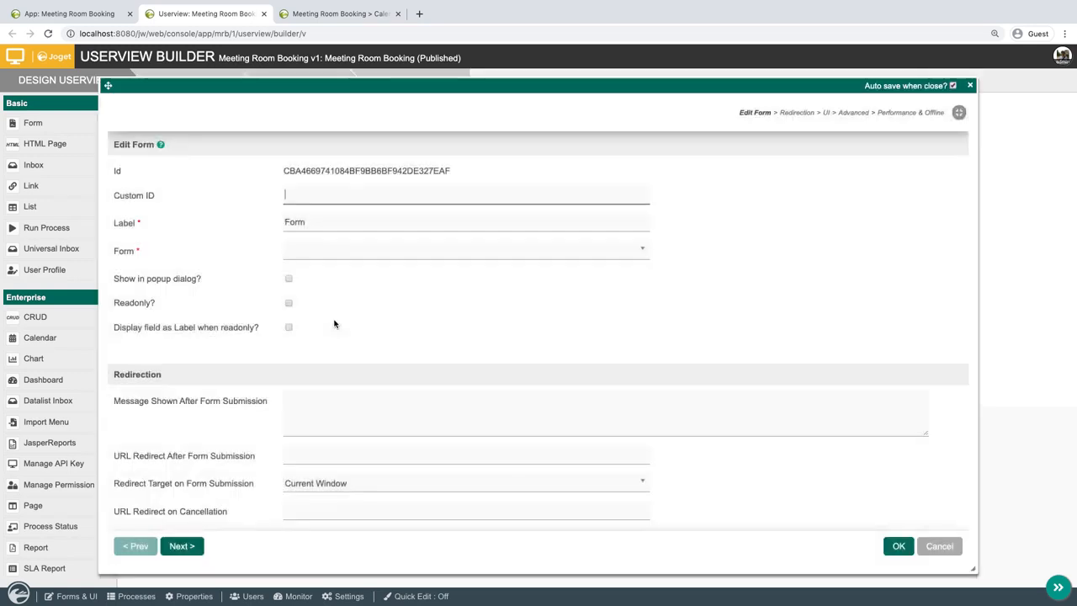
triple_click(396, 222)
text(Calendar View)
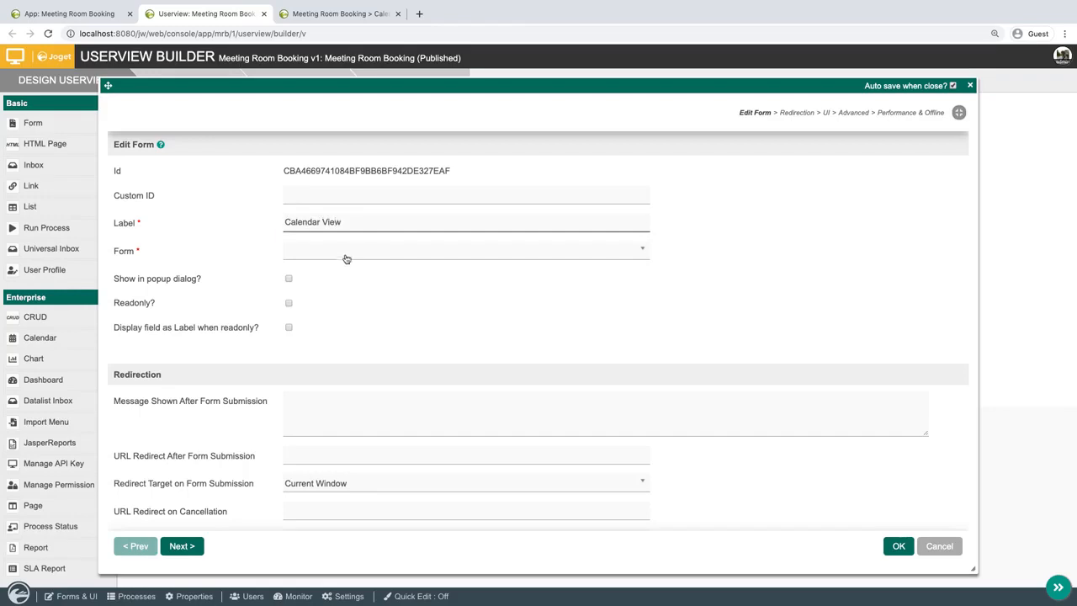
click(346, 259)
click(325, 292)
Set the Calendar View menu's custom ID to calendarView, copy that ID and confirm the form properties.
click(398, 197)
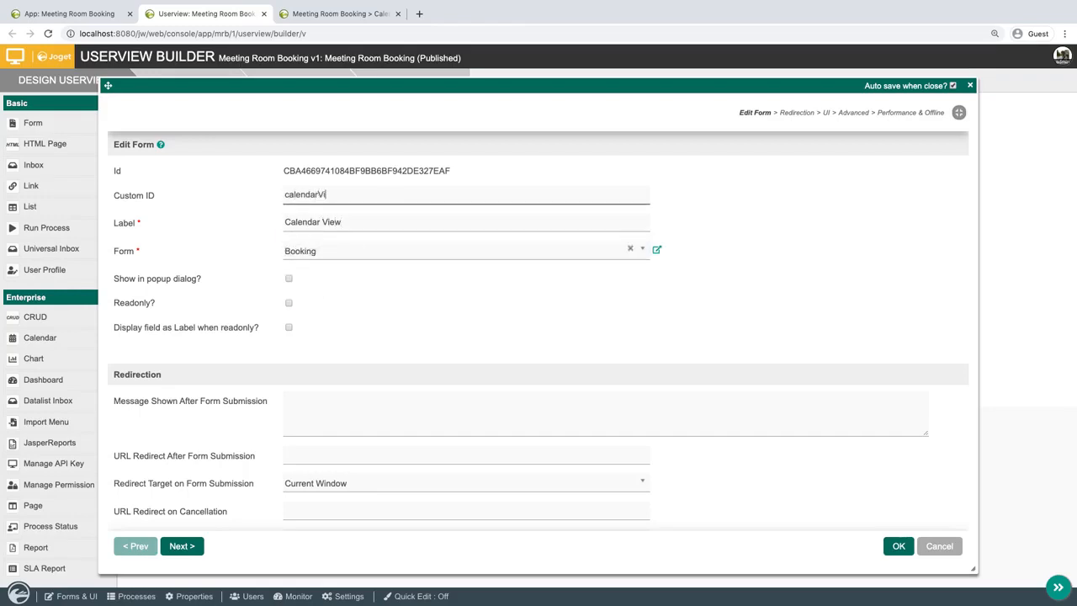
double_click(303, 194)
right_click(316, 199)
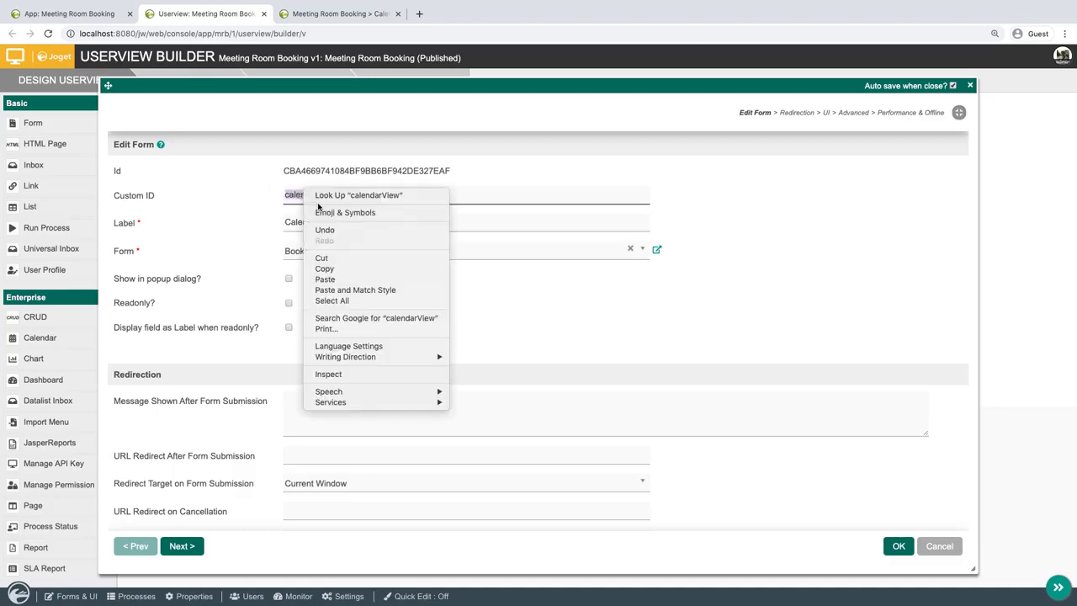
click(324, 268)
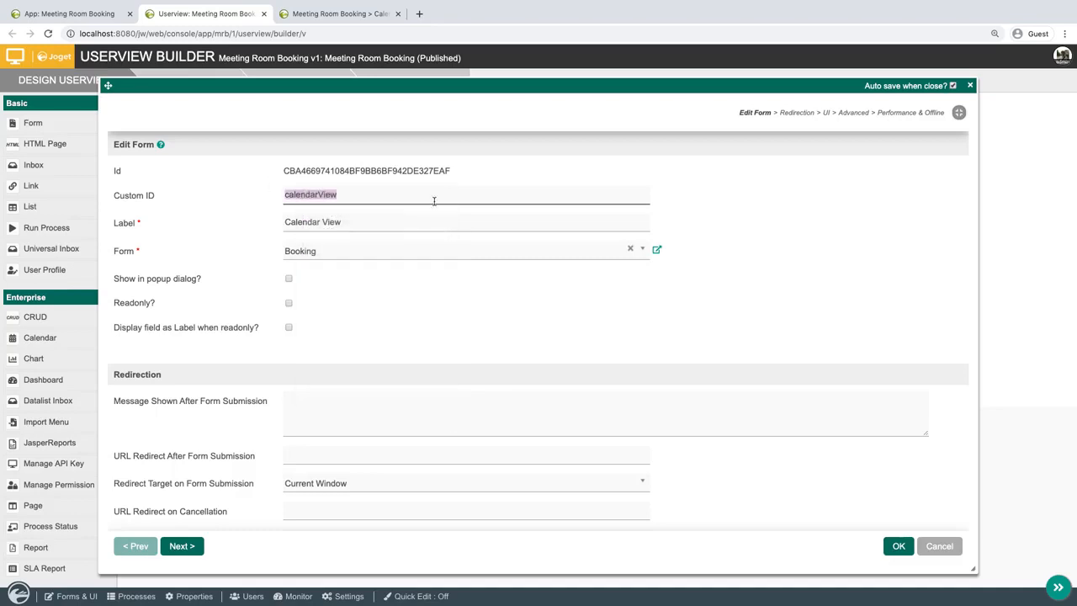
click(899, 546)
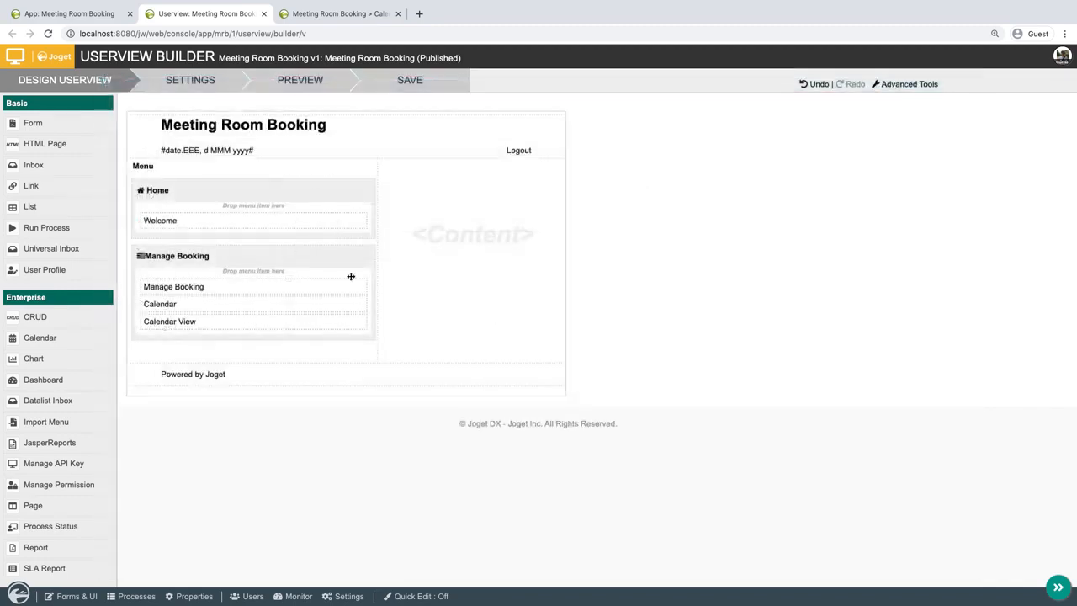
Add window.location = "calendarView?id=" + event.id; to the Calendar menu's Event Click Callback and save the userview.
click(334, 305)
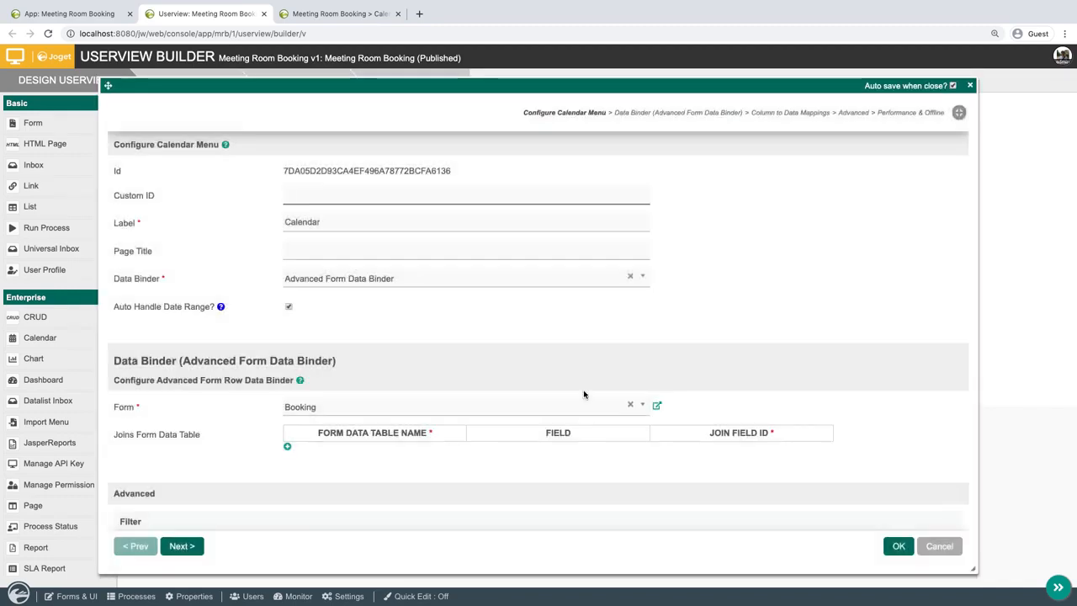
click(855, 113)
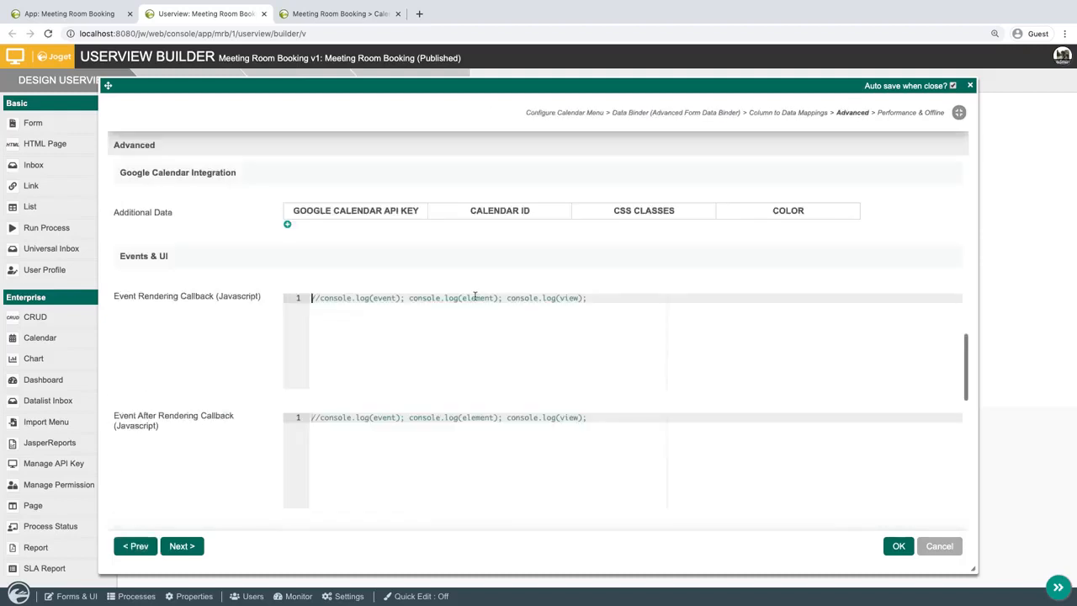
scroll(475, 296, down, 1)
scroll(474, 296, down, 5)
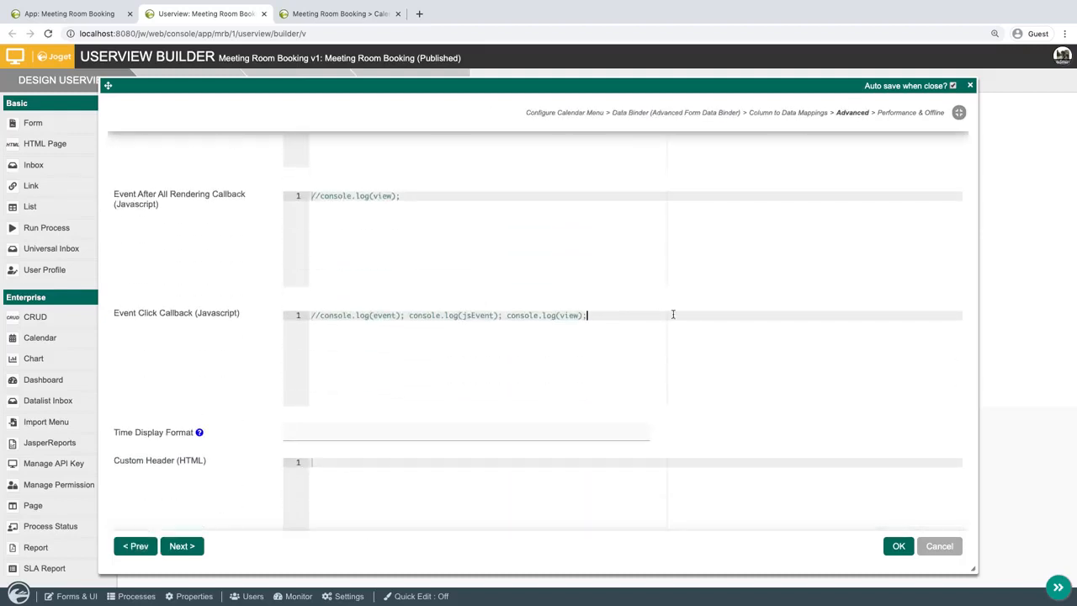
key(Return)
text(wi)
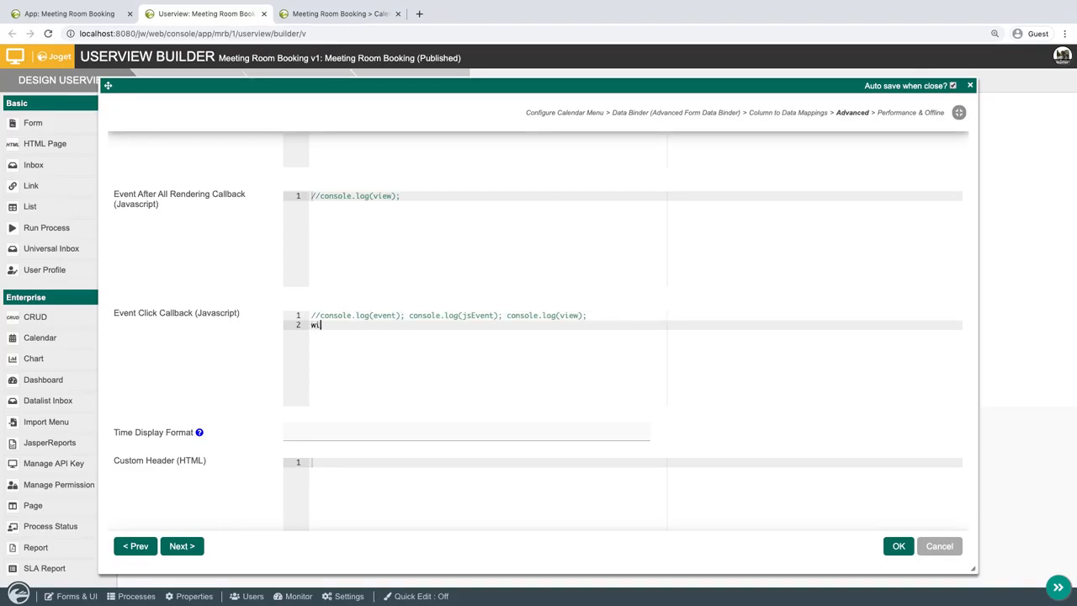
text(ndow.location = ")
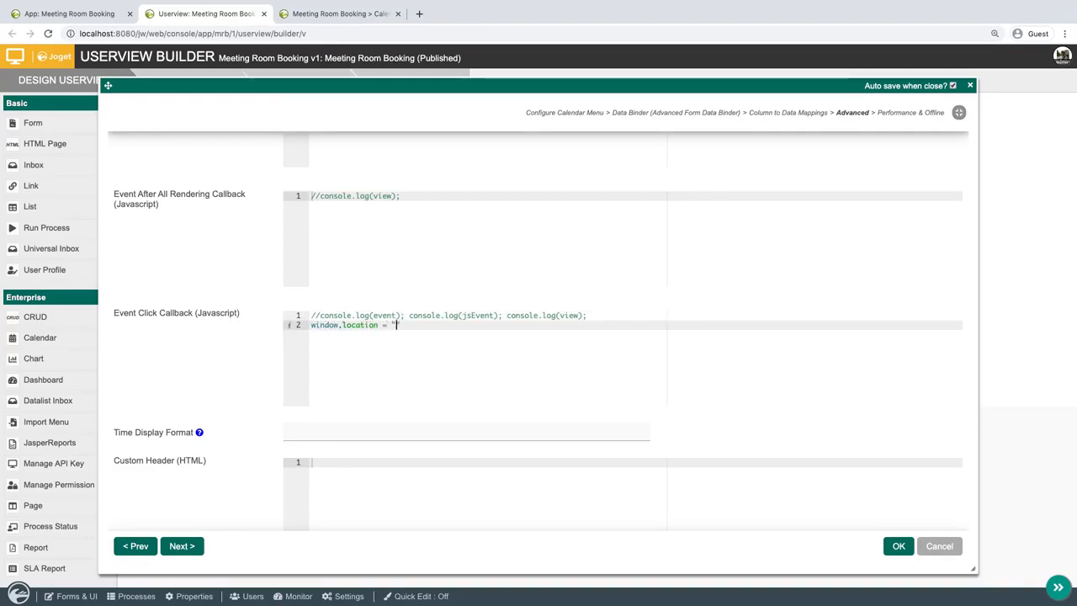
text(calendarView?id=")
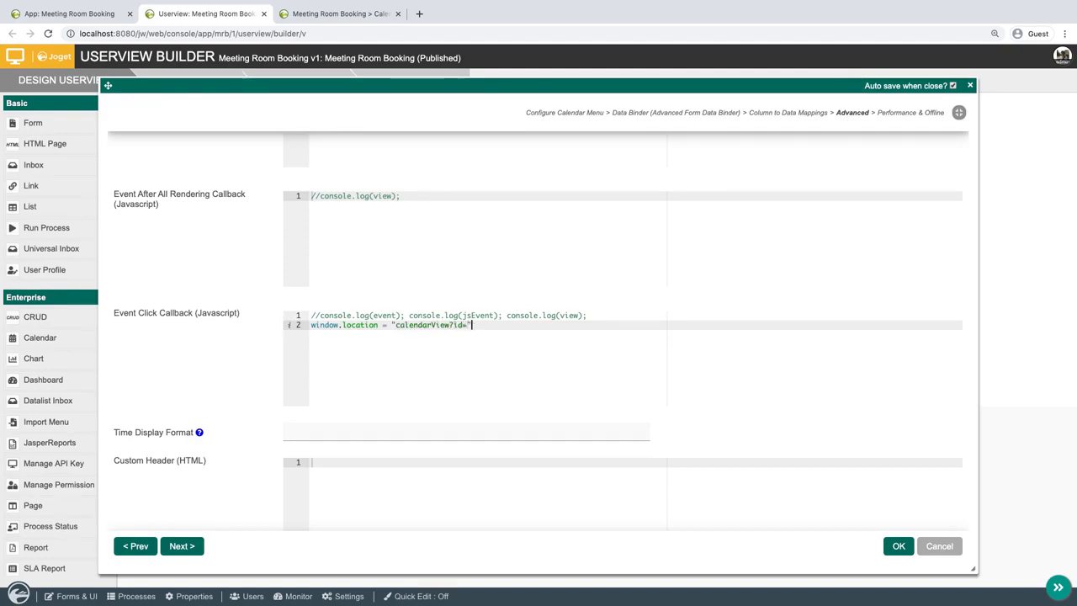
text( + event.id;)
click(898, 549)
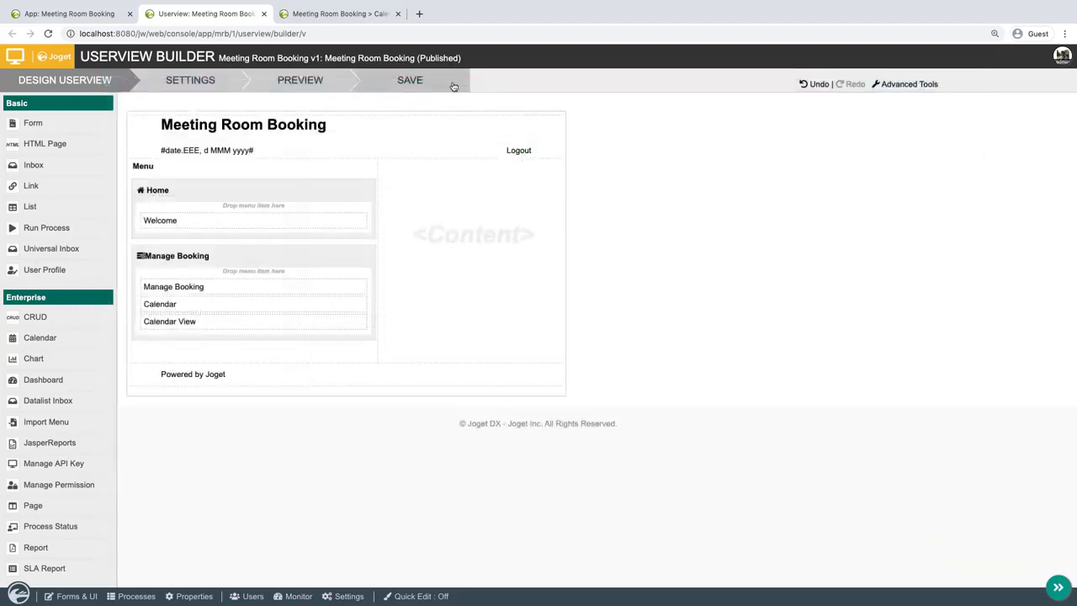
click(451, 88)
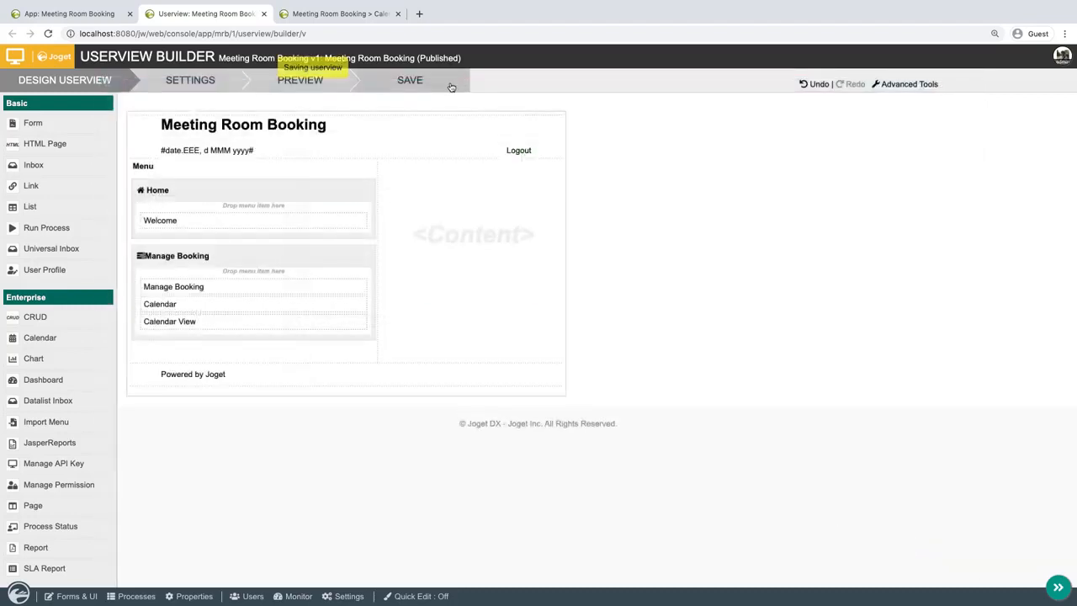
Switch to the running Meeting Room Booking app, reload the Calendar and open the New Product Discussion booking from it.
click(331, 14)
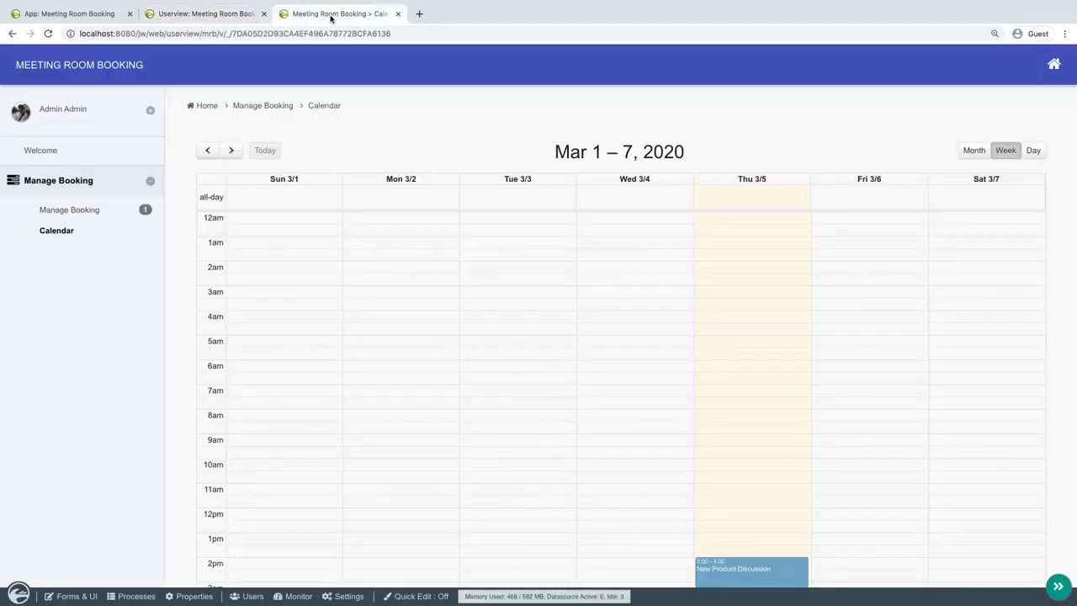
click(79, 234)
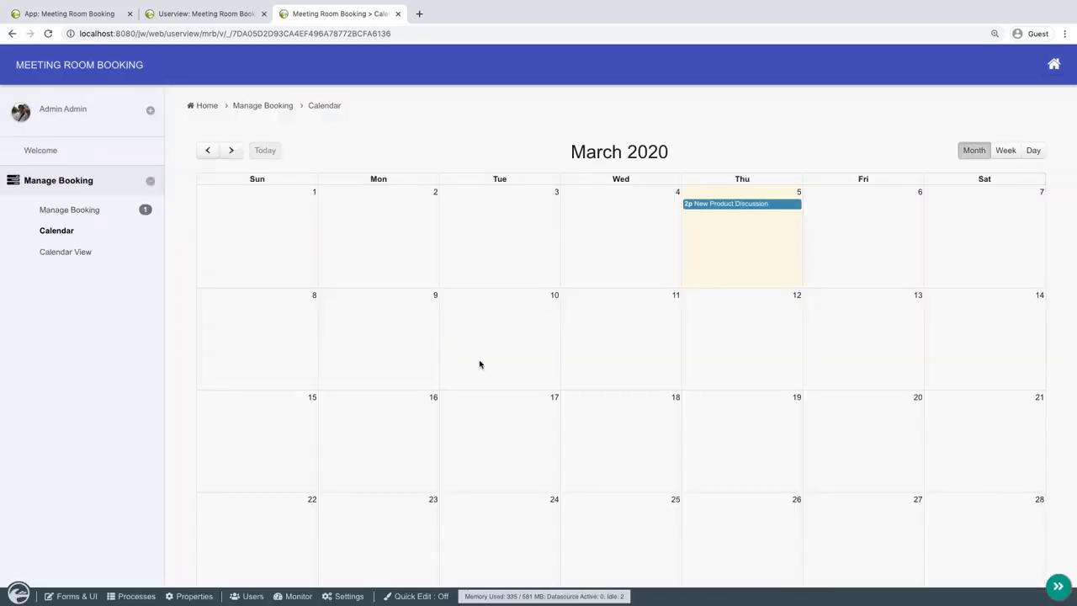
click(758, 205)
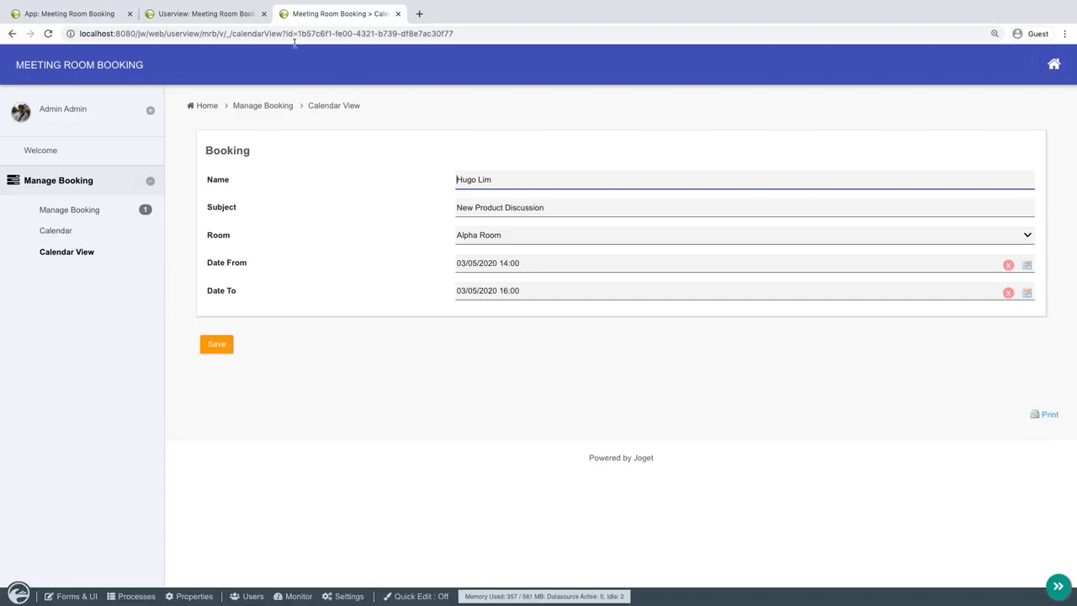
Back in the Userview Builder, make the Calendar View form menu readonly with its fields displayed as labels.
click(229, 14)
mouse_move(332, 327)
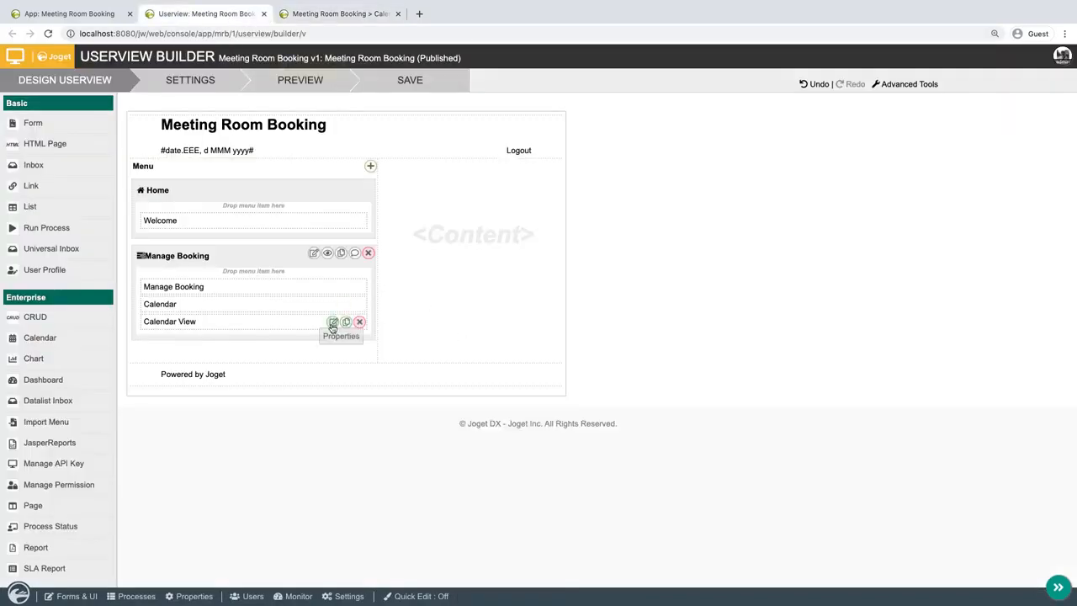
click(332, 323)
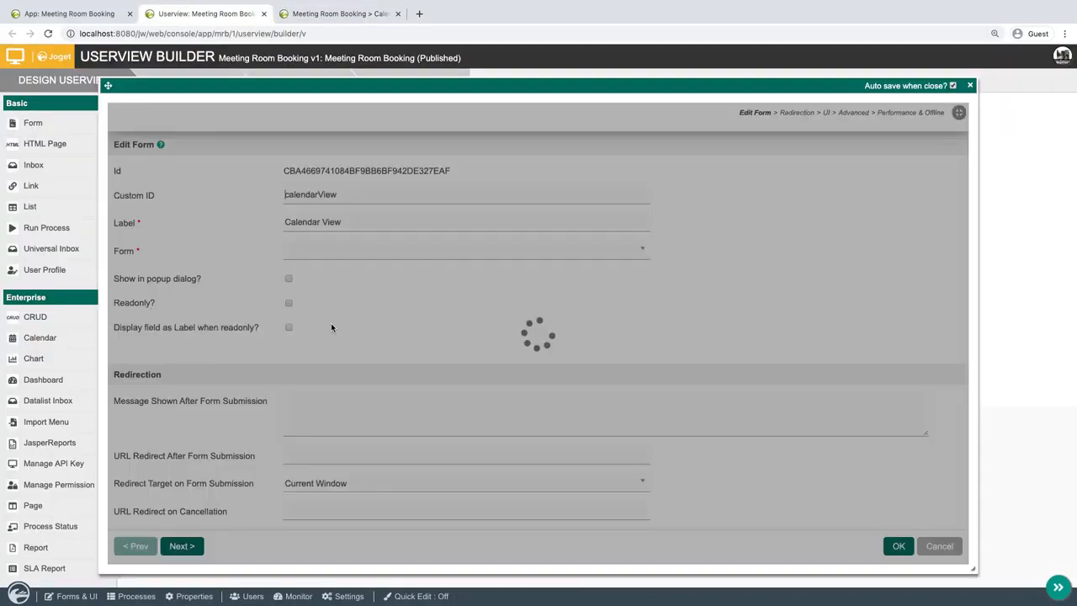
click(289, 302)
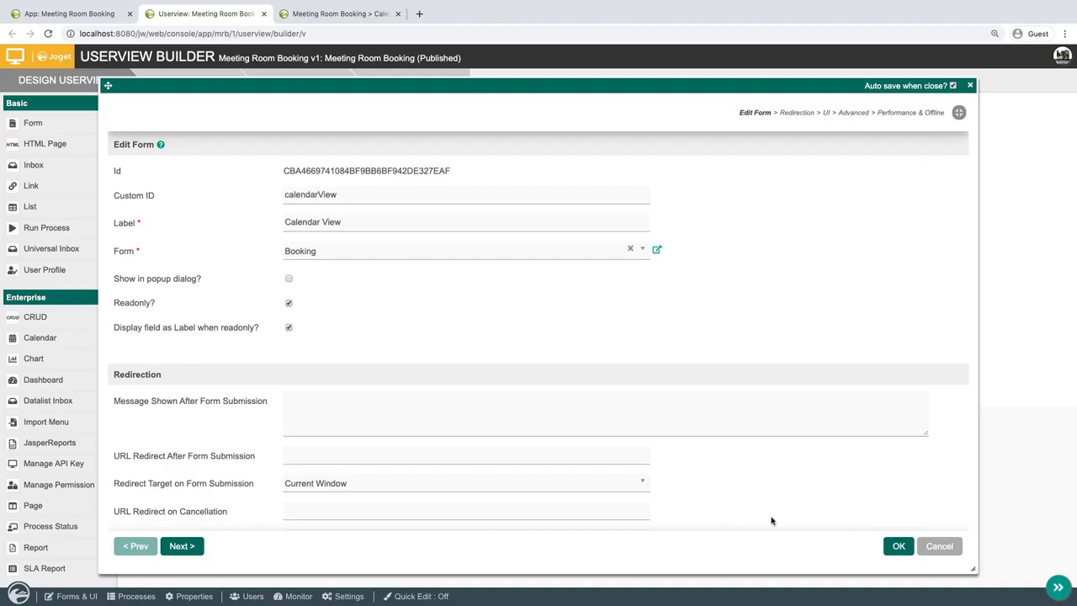
click(897, 545)
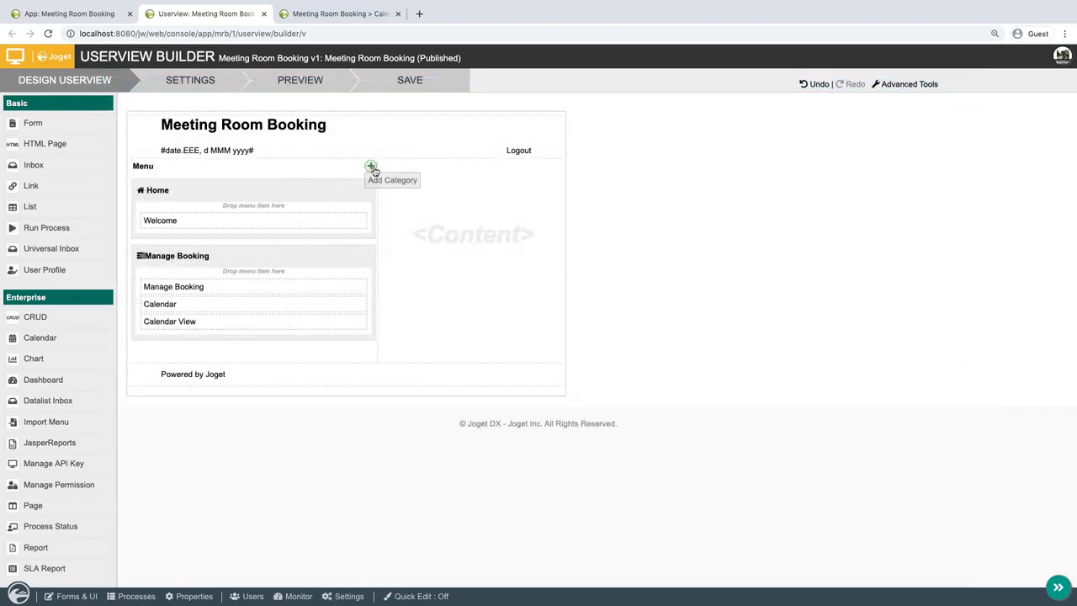
Add a category labelled hidden below Manage Booking and move the Calendar View menu into it.
click(371, 168)
drag(255, 193, 223, 356)
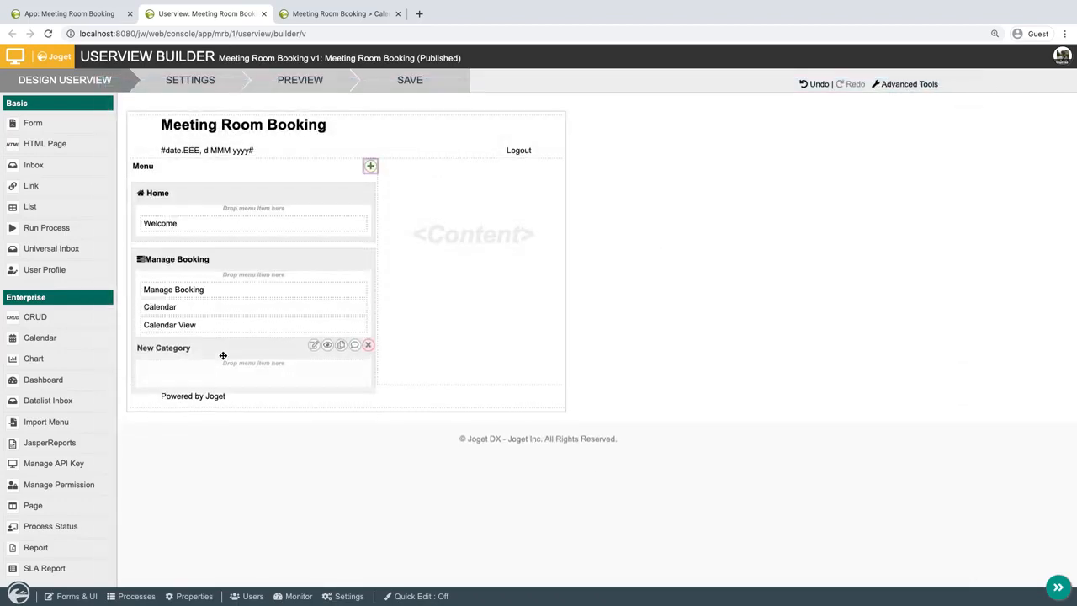
click(314, 354)
text(N)
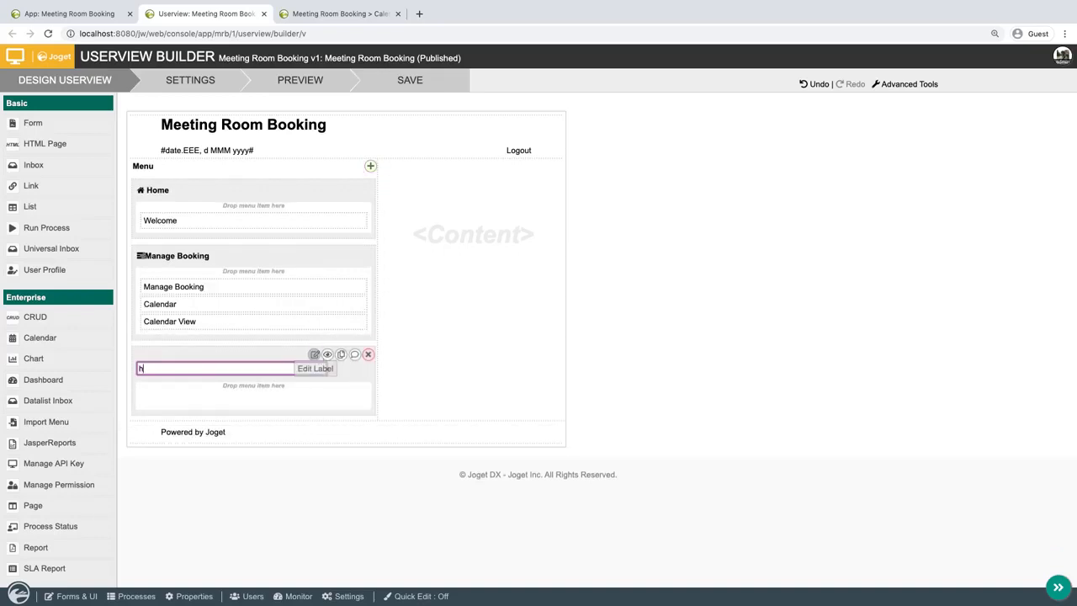
text(idden)
key(Return)
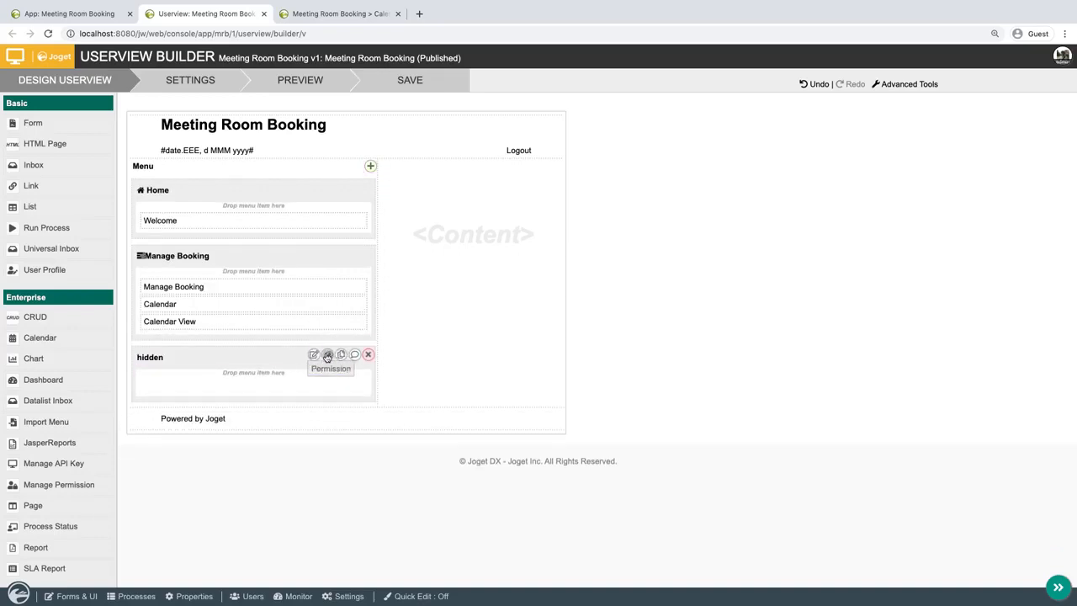
drag(224, 329, 224, 370)
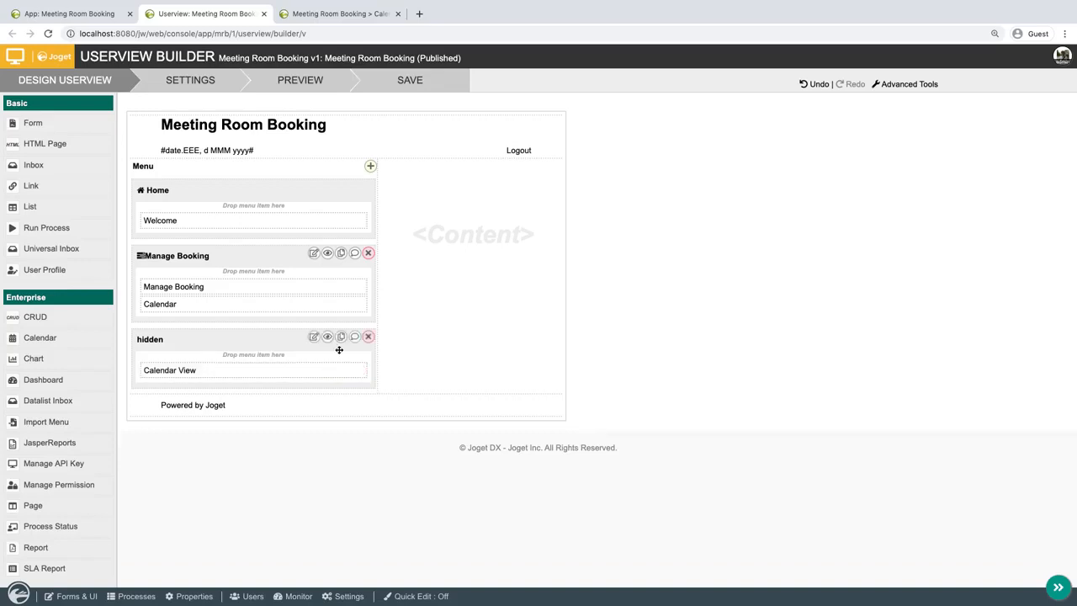
Set the hidden category to Hide From Menu and save the userview.
click(313, 338)
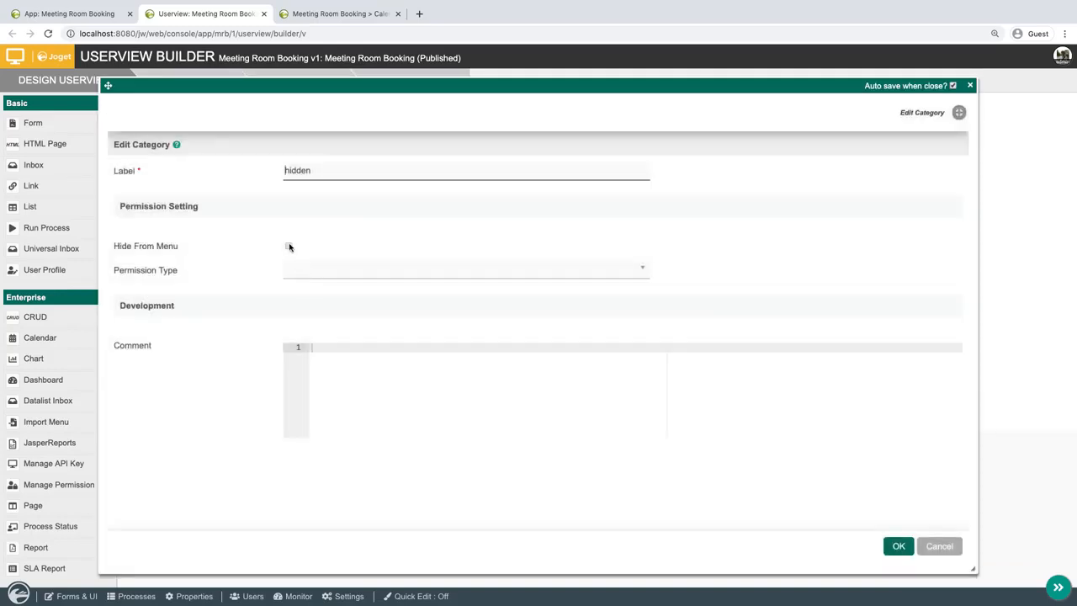
click(289, 246)
key(Escape)
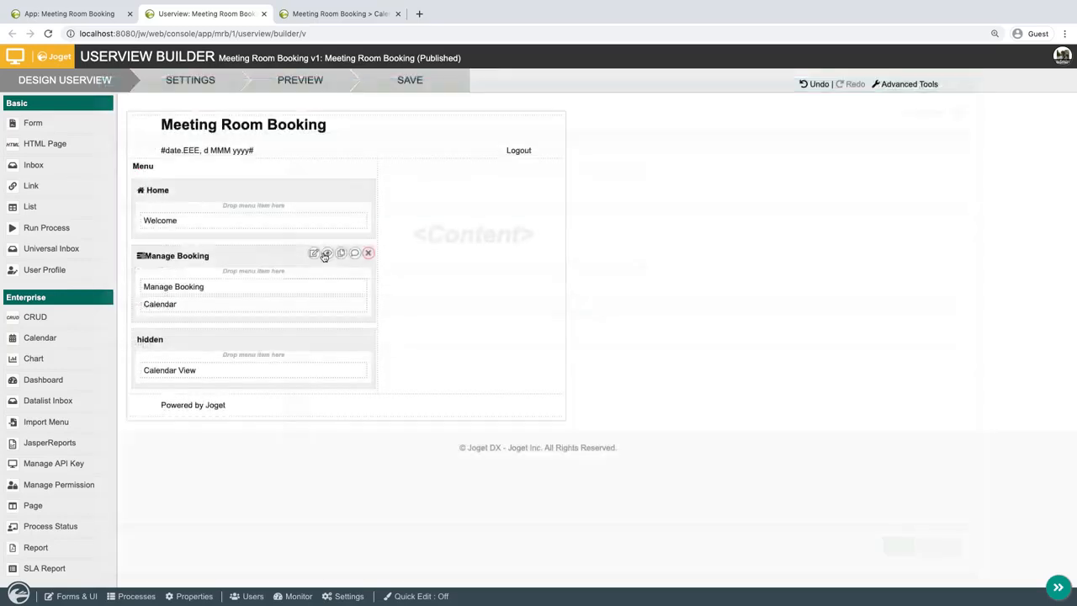
click(437, 85)
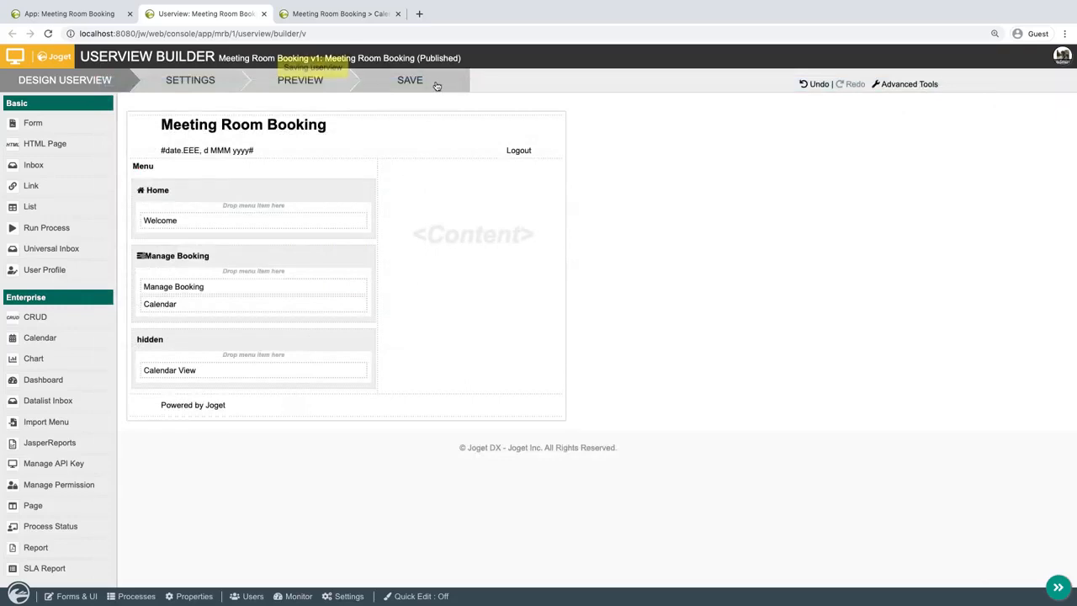
In the running app, reload the Calendar and check the New Product Discussion booking's readonly view.
click(341, 14)
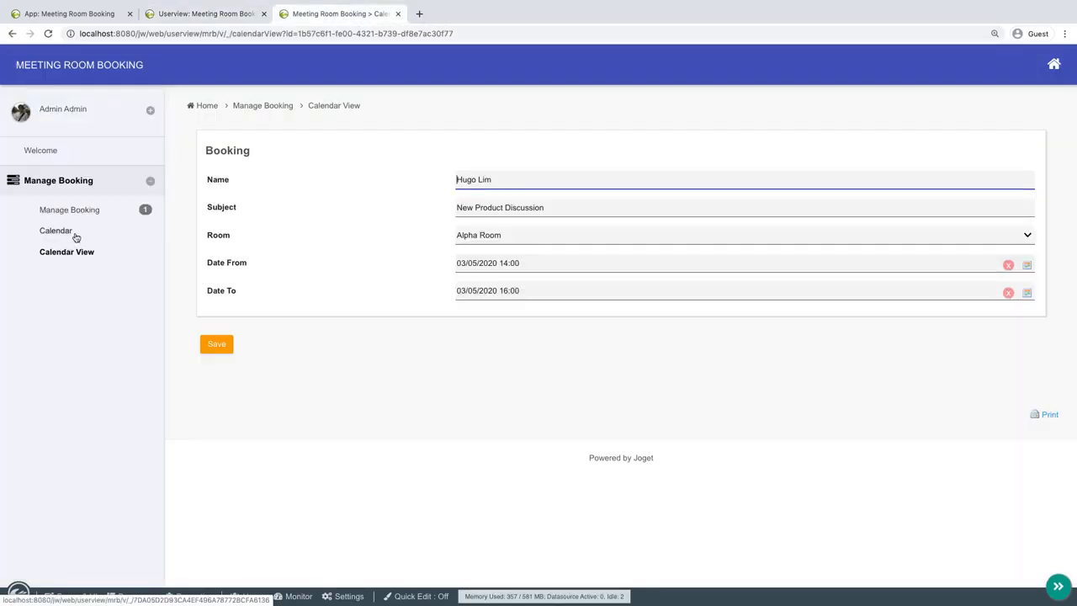
click(69, 233)
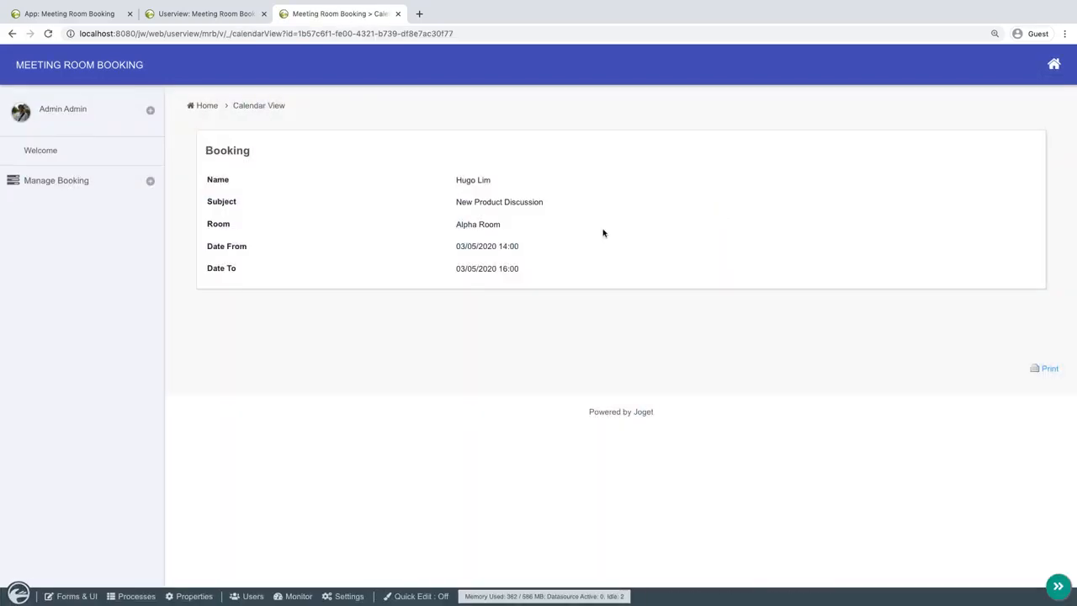
Open the Booking form in the Form Builder from the app's design page and bring up the App Generator.
click(200, 13)
click(93, 16)
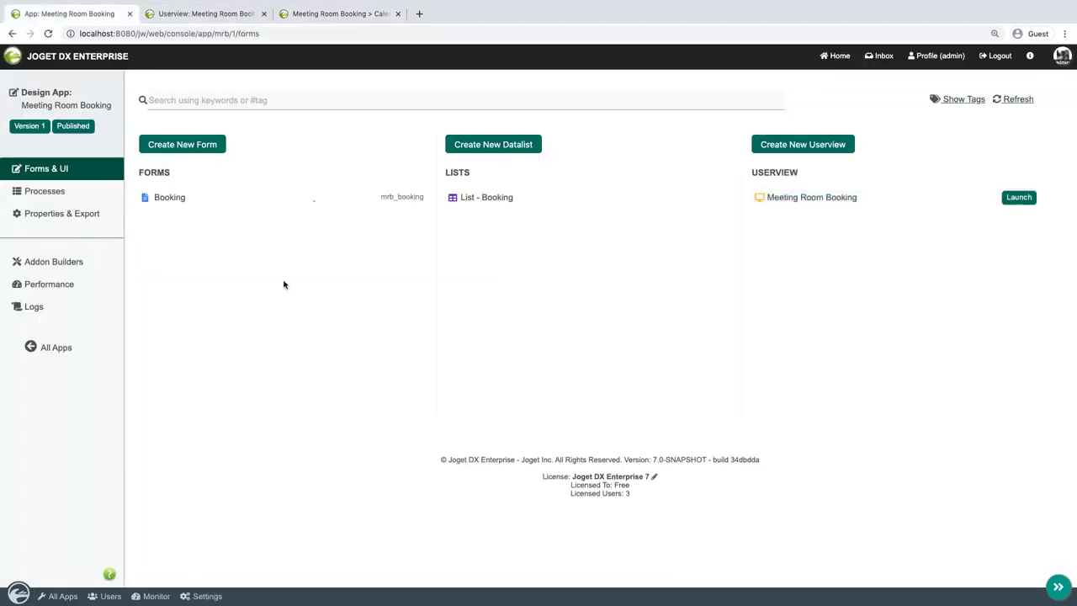
click(327, 200)
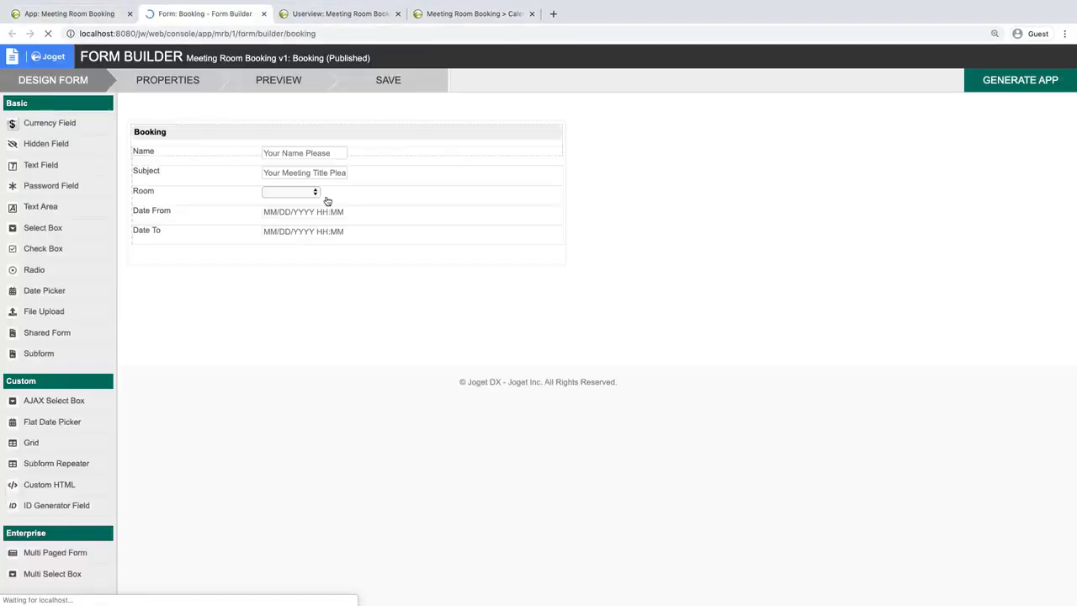
click(1024, 79)
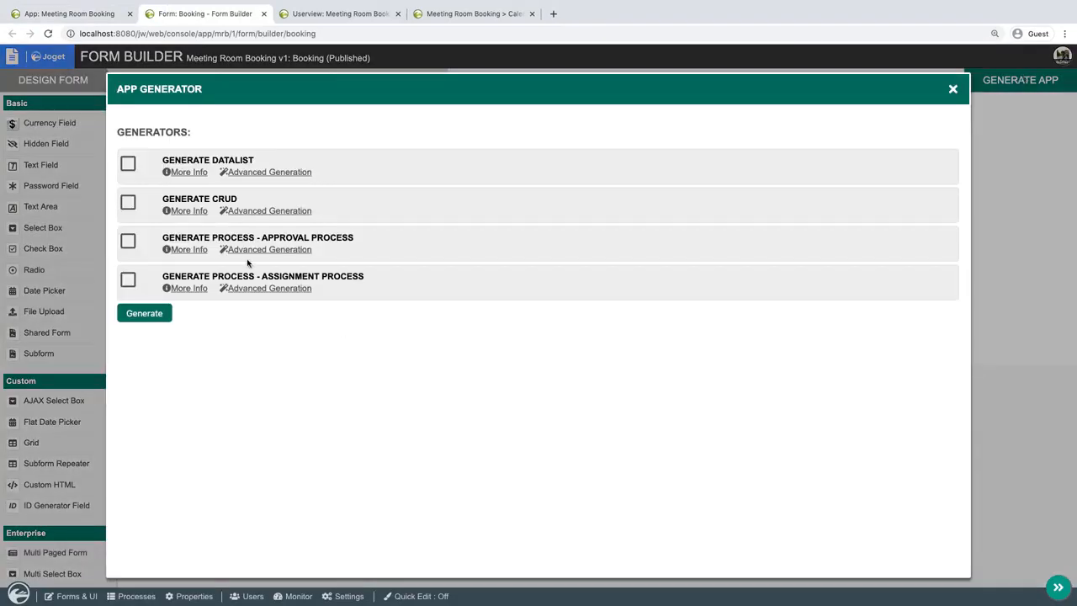
Examine the Approval Process generator's diagram and its advanced generation options, and cancel the configuration.
click(197, 250)
scroll(197, 252, down, 1)
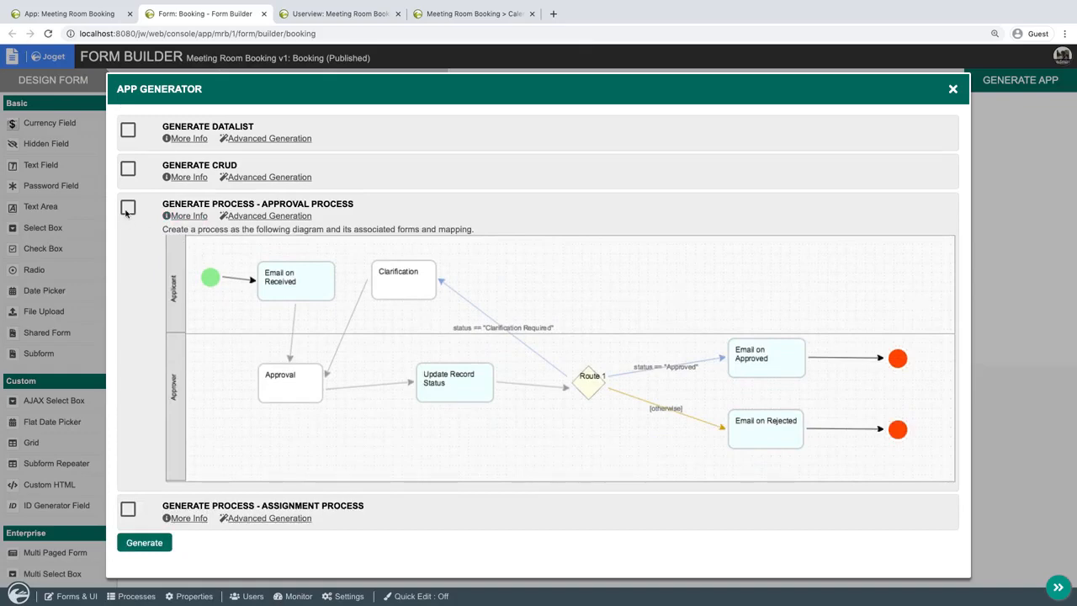
click(251, 220)
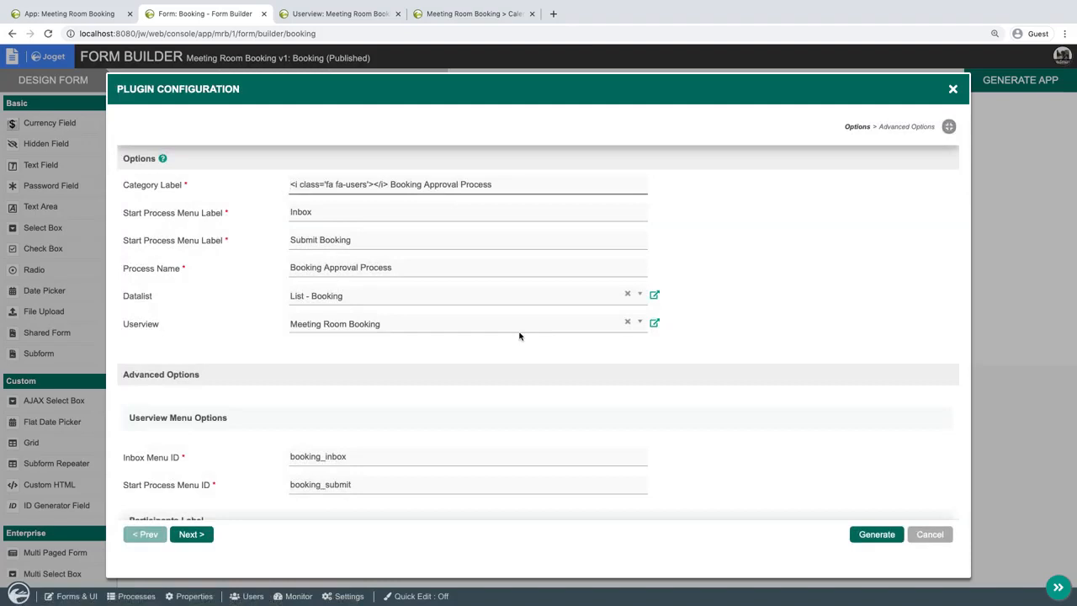
scroll(519, 335, down, 5)
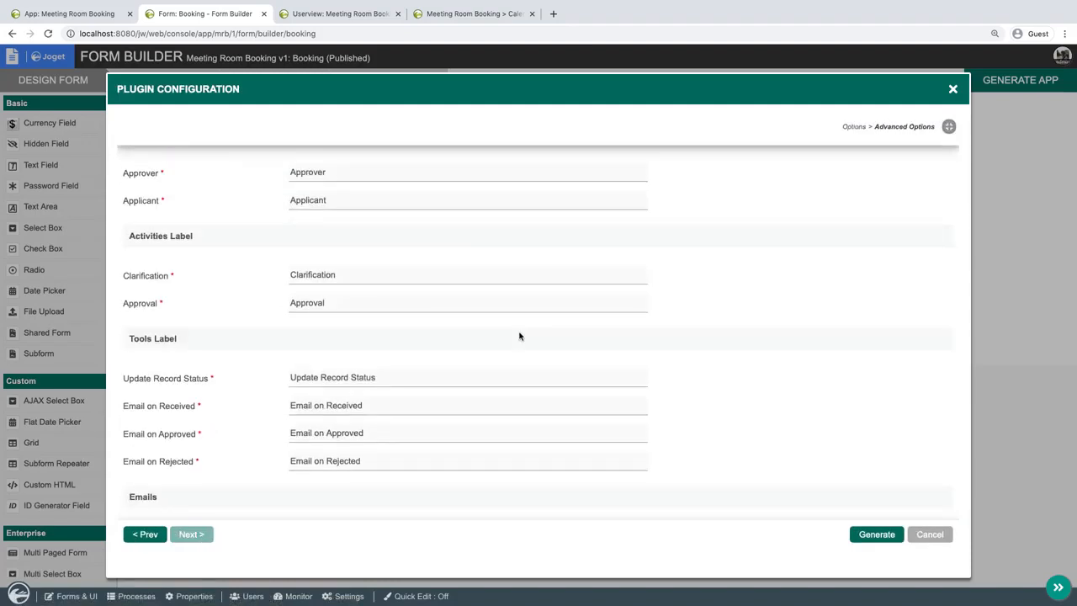
scroll(519, 336, down, 5)
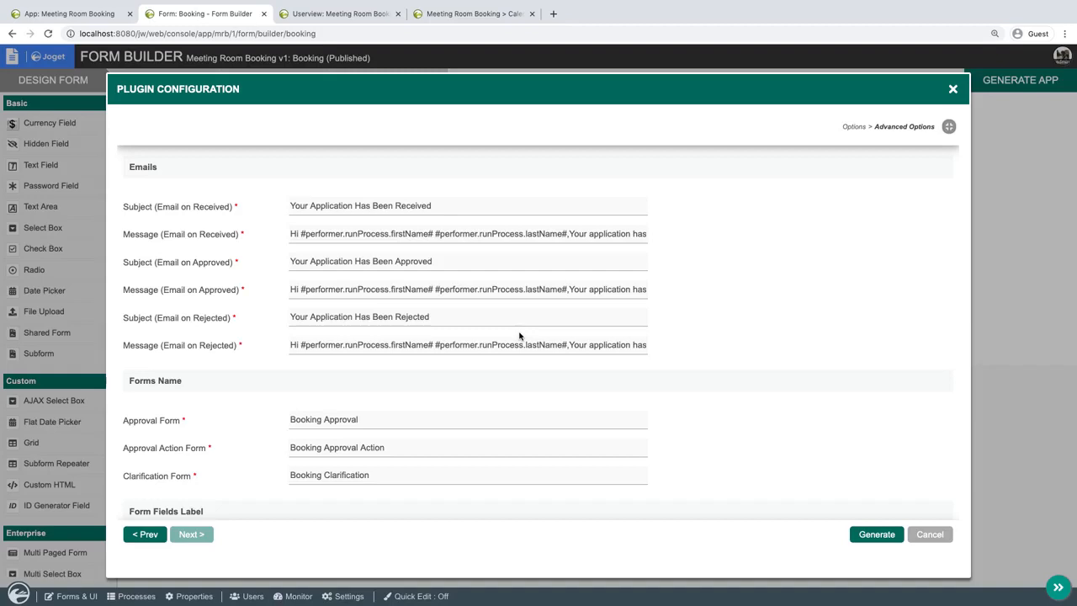
click(145, 535)
click(930, 534)
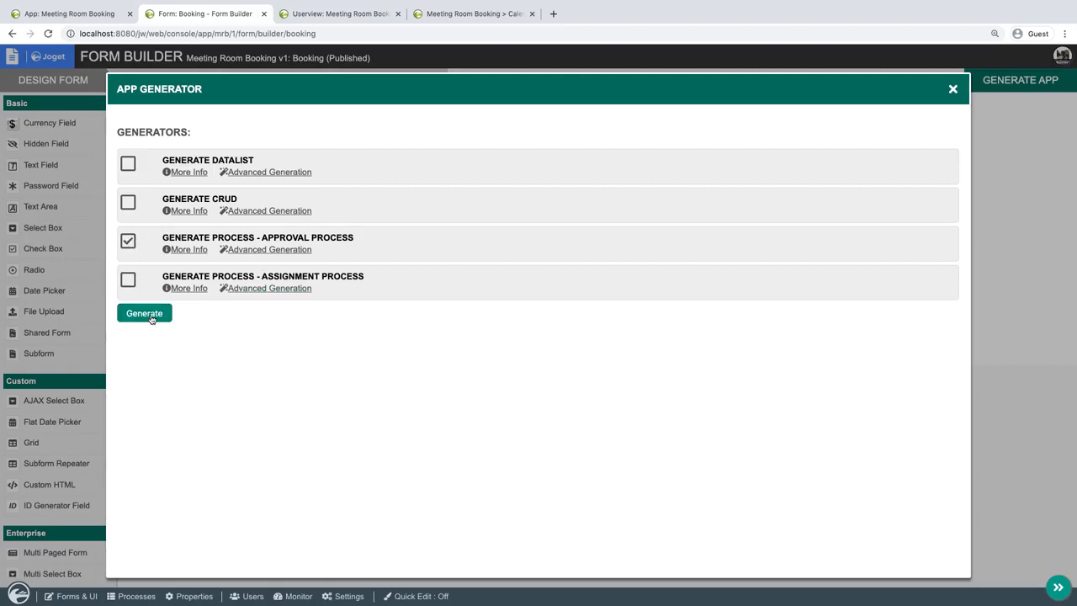
Generate the Approval Process for the Booking form and open the Booking Approval Process in the Process Builder.
click(151, 317)
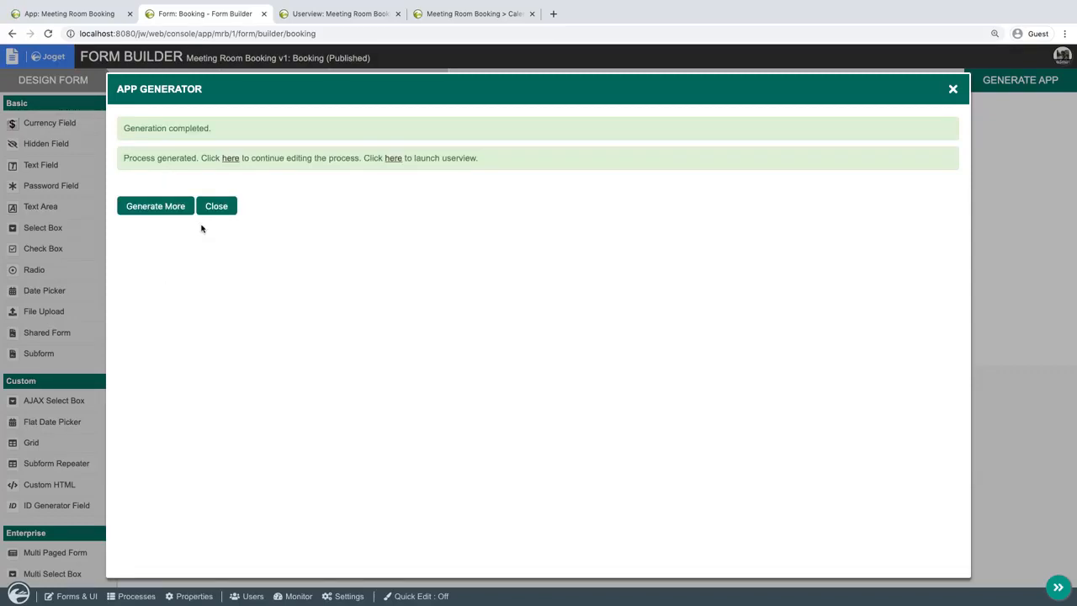
click(230, 159)
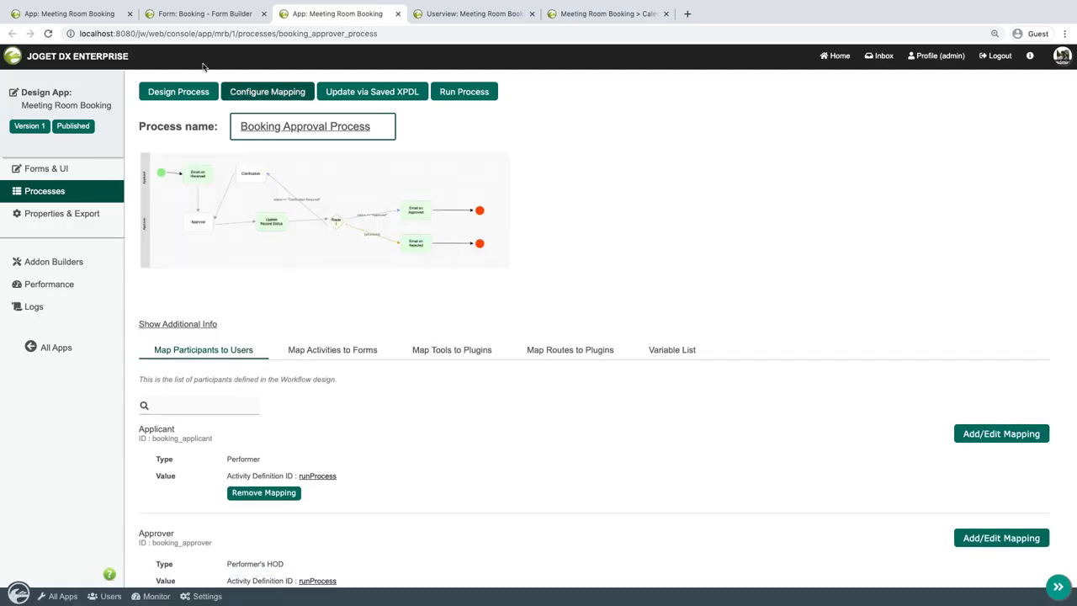
click(178, 94)
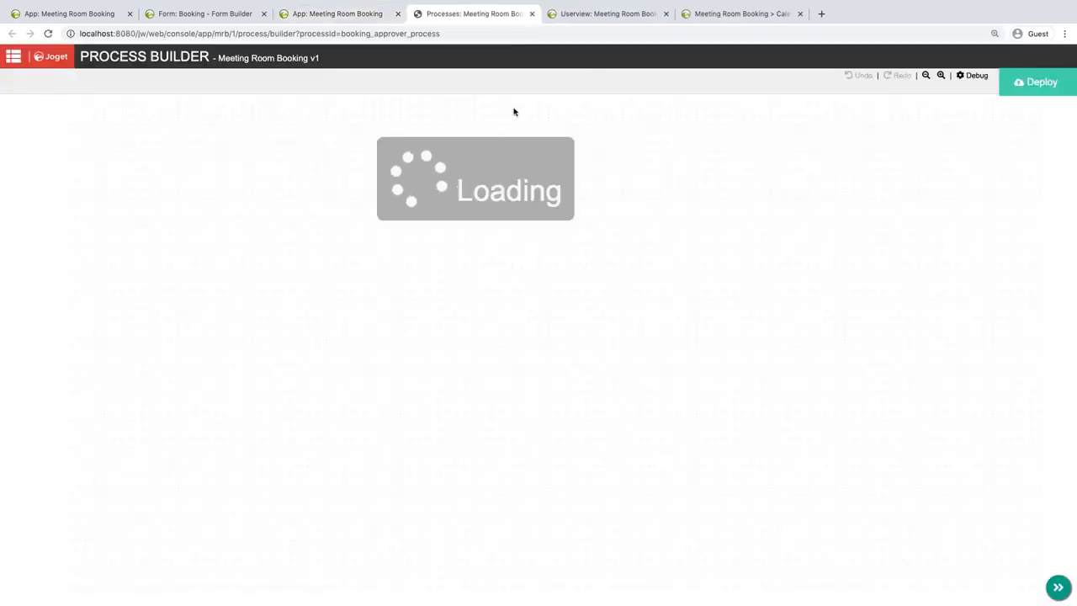
Open the mapping of the Booking Approval Process and switch the Email on Approved tool's plugin to Export Form Email Tool.
drag(305, 150, 364, 151)
click(531, 13)
click(278, 92)
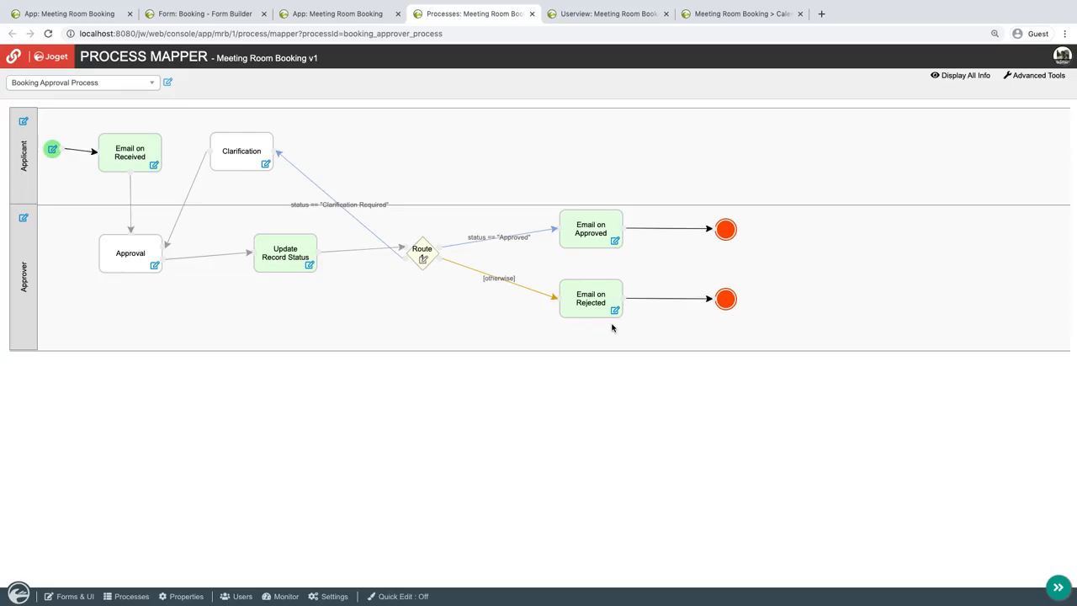
click(614, 243)
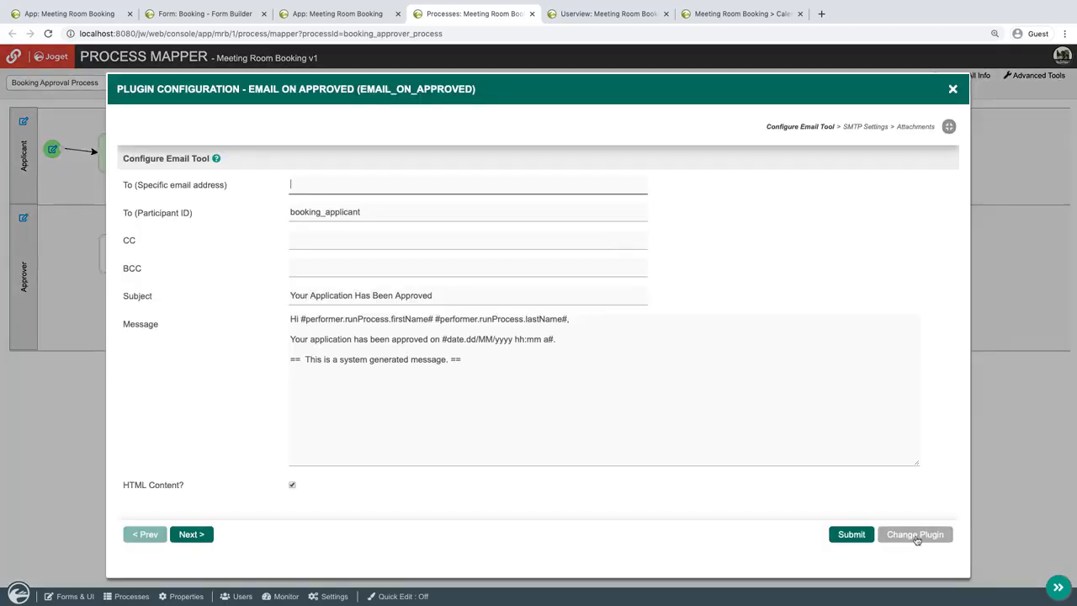
click(917, 539)
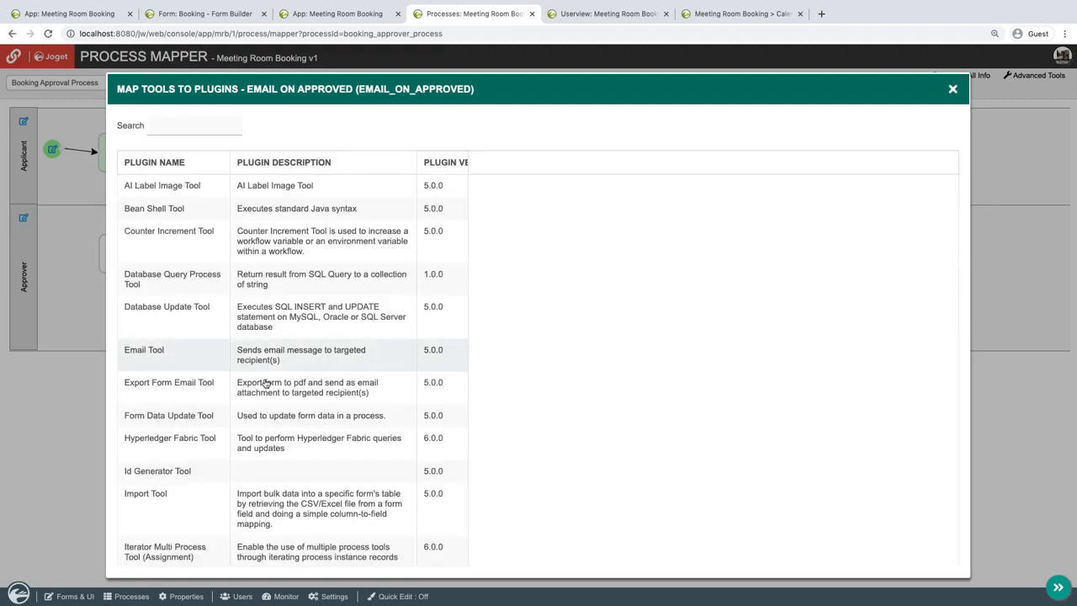
click(289, 390)
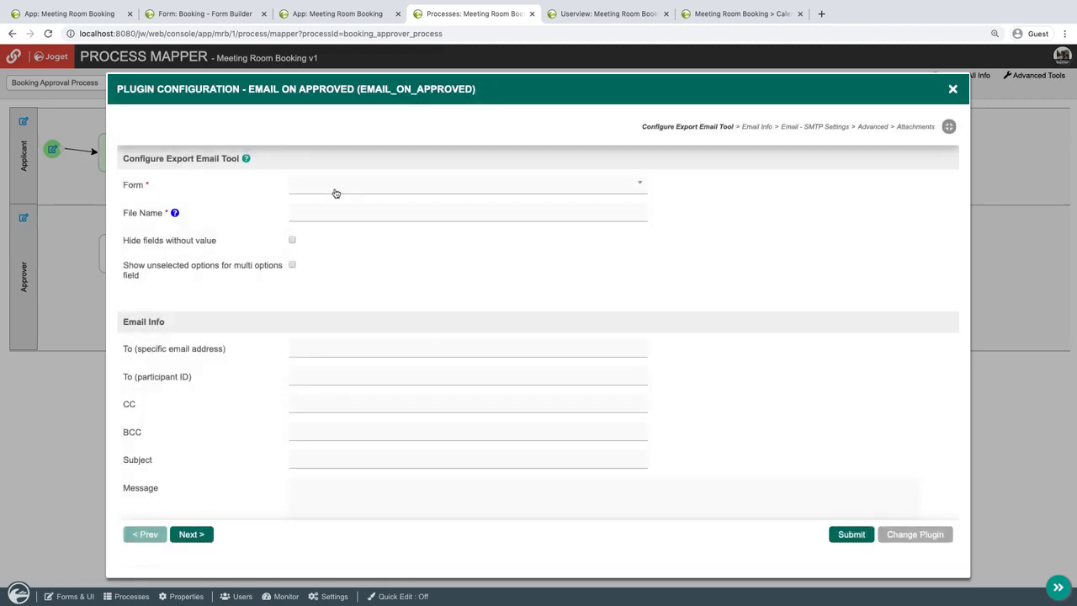
Configure the export email tool to use the Booking Approval form with the file name booking.
click(336, 187)
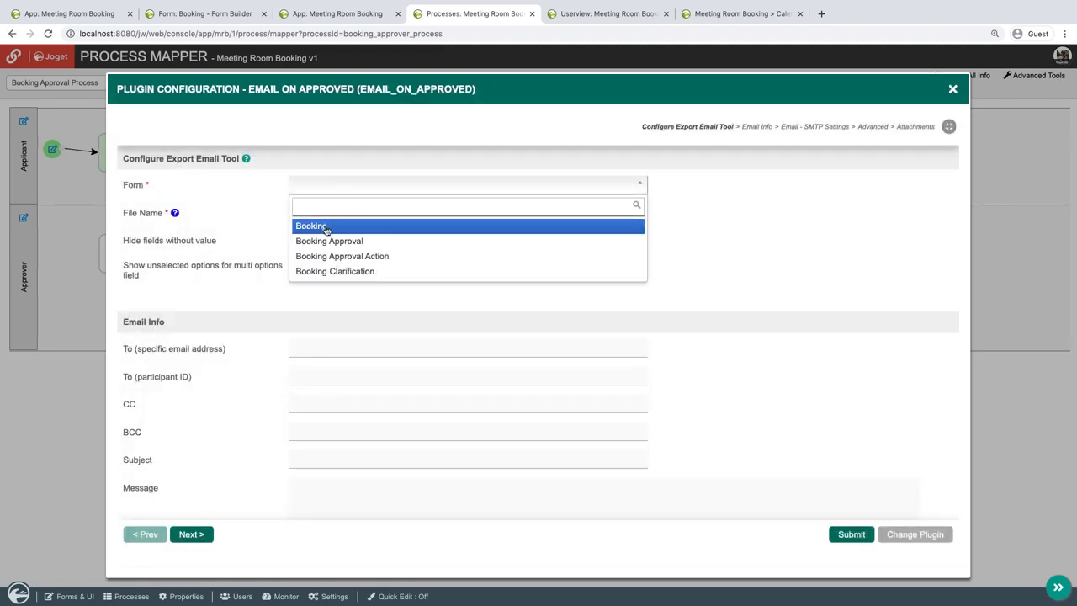
click(326, 244)
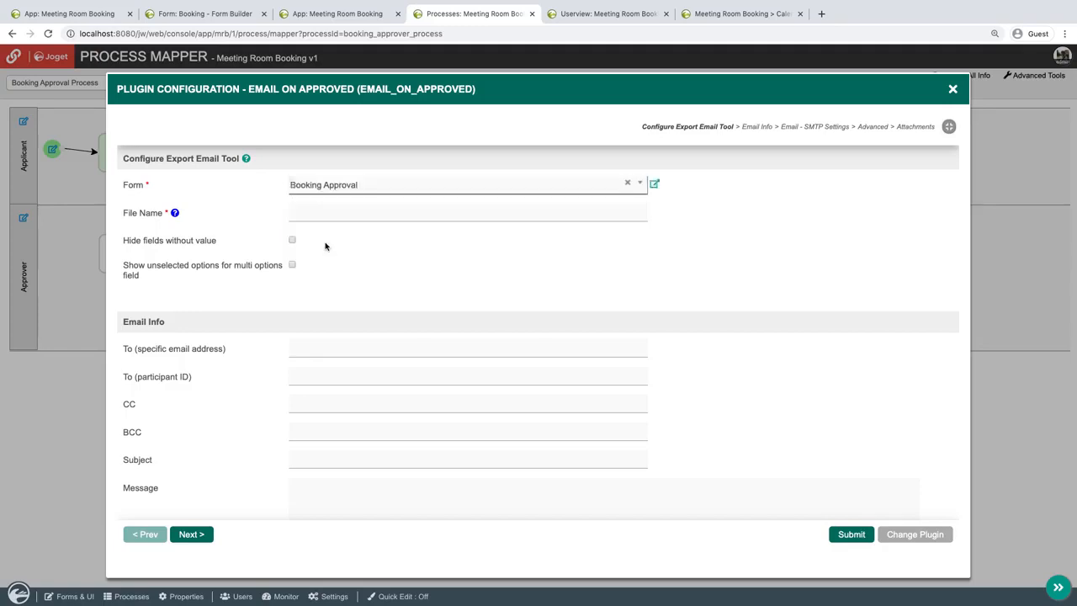
click(360, 216)
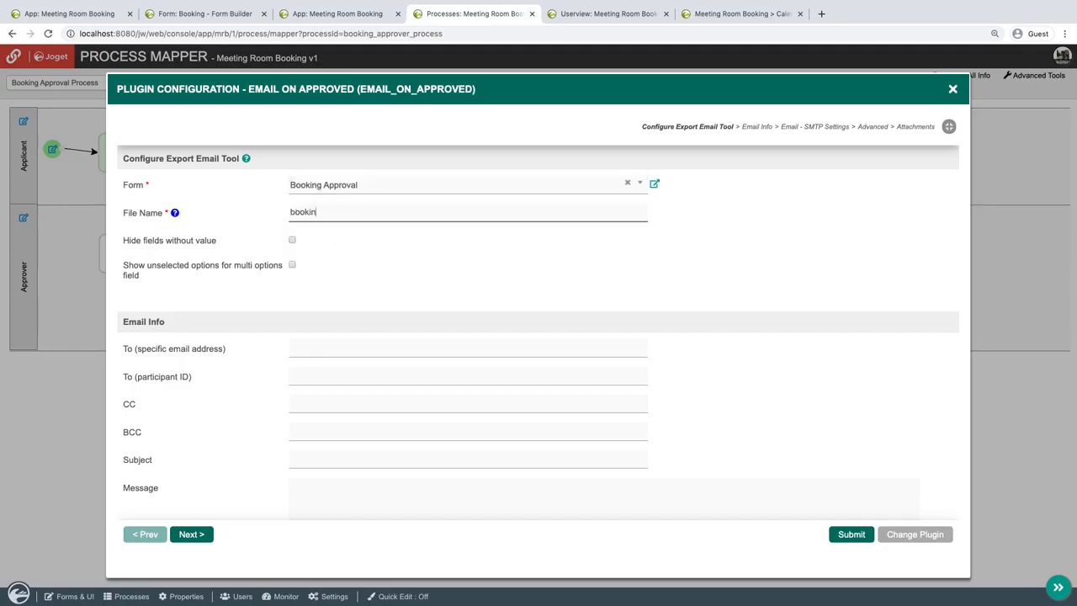
click(321, 298)
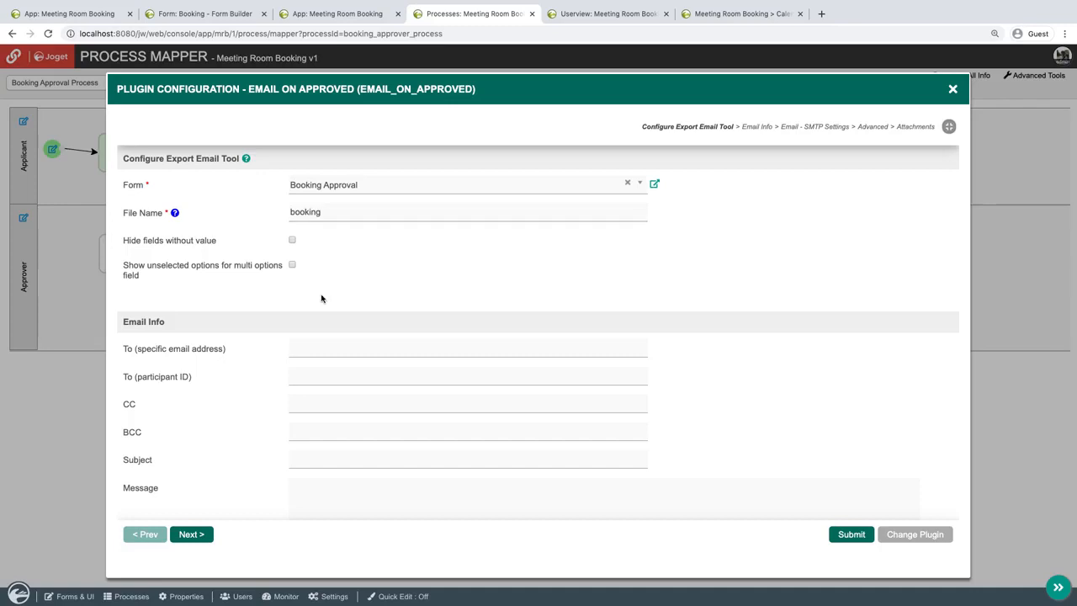
Address the approval email to participant ID booking_applicant with the subject Booking Approved.
scroll(322, 297, down, 3)
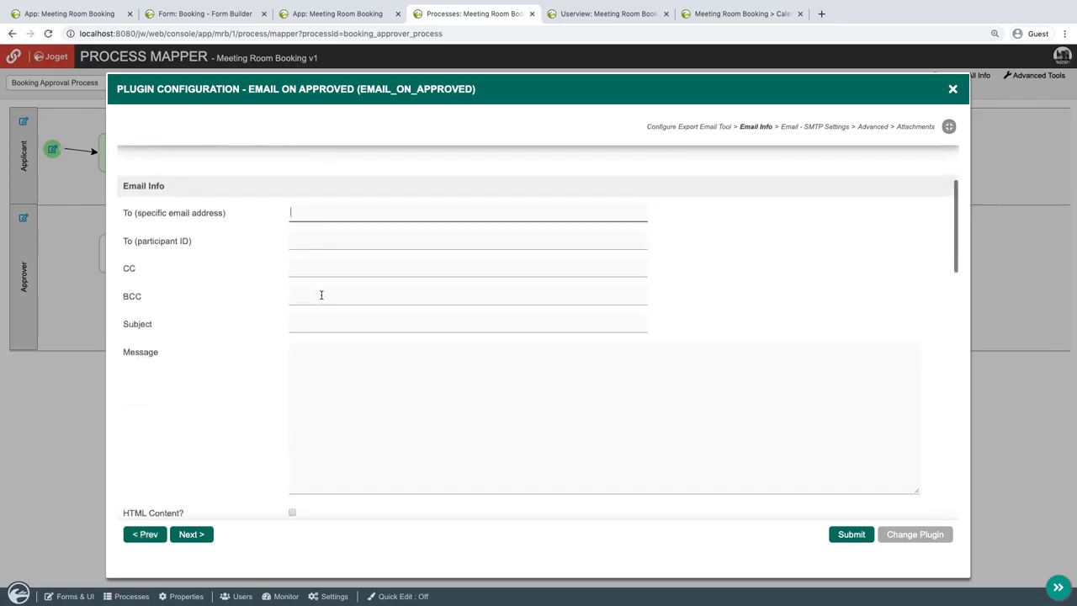
click(397, 241)
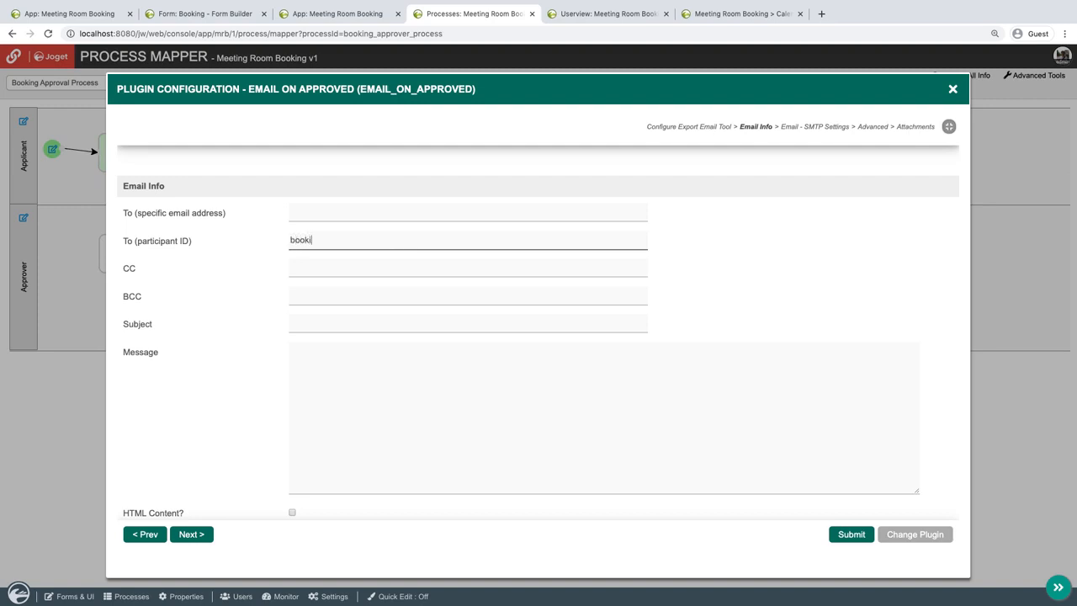
text(booking_applicant)
click(376, 328)
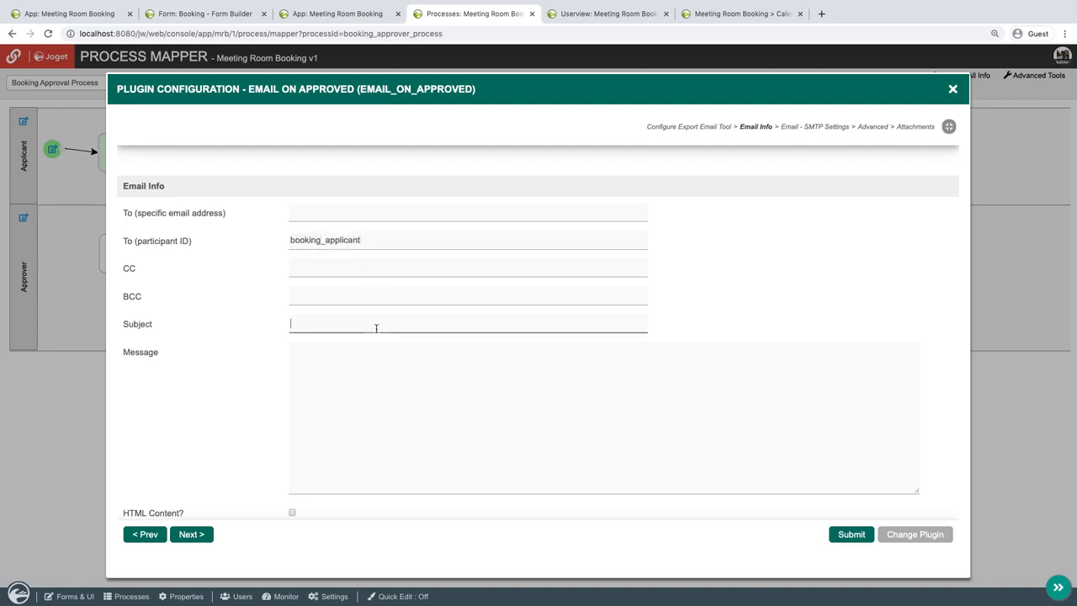
text(Booking Approved)
Write the message "Hi there, Booking Approved! Please see attached. Thanks." on separate lines and submit the plugin configuration.
click(417, 368)
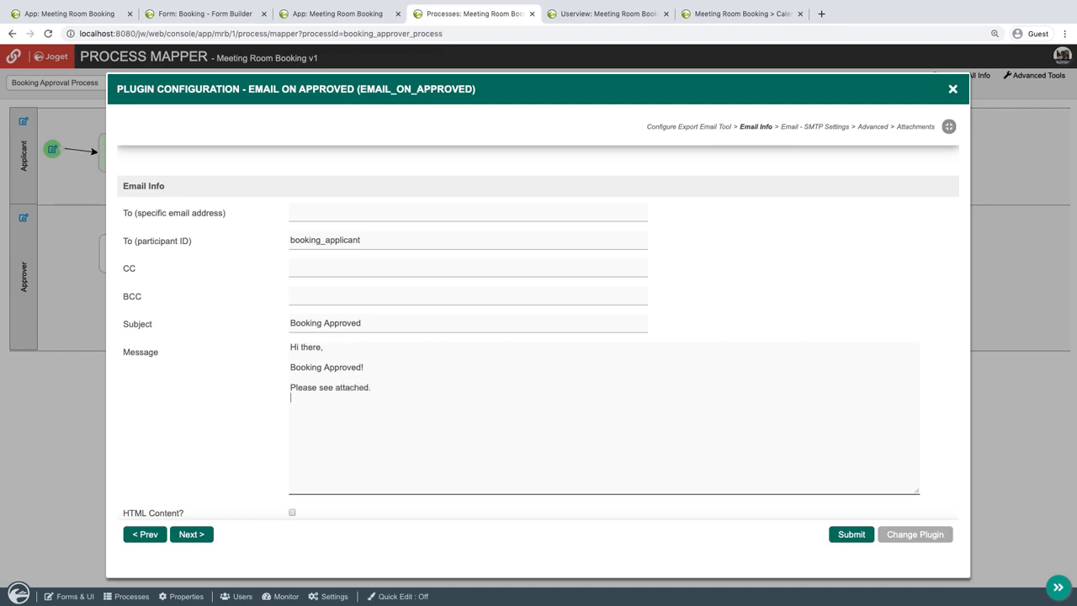
text(hanks.)
scroll(452, 368, down, 6)
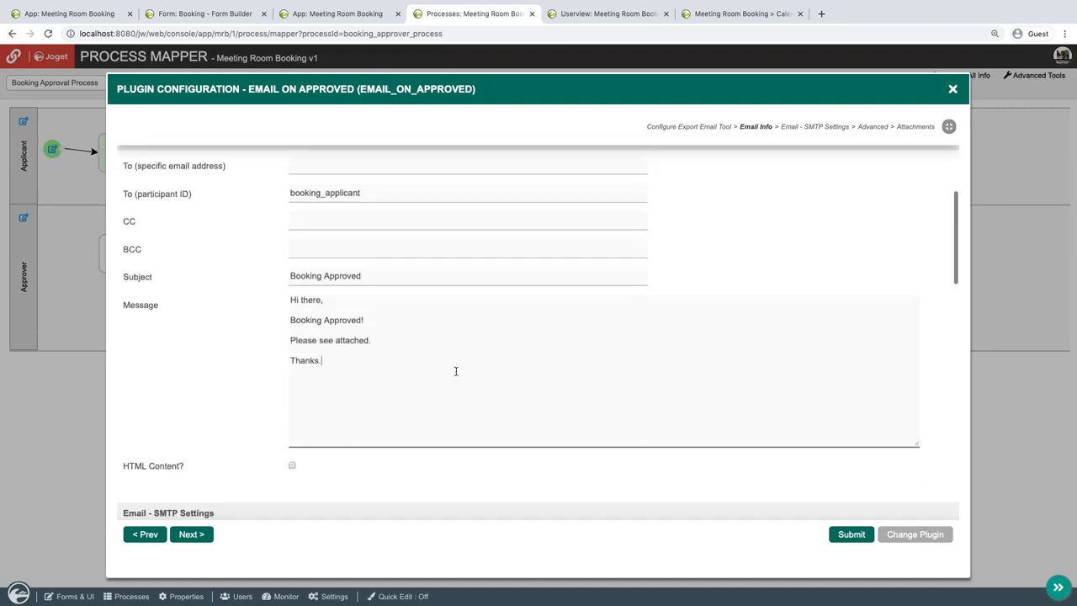
scroll(456, 370, up, 8)
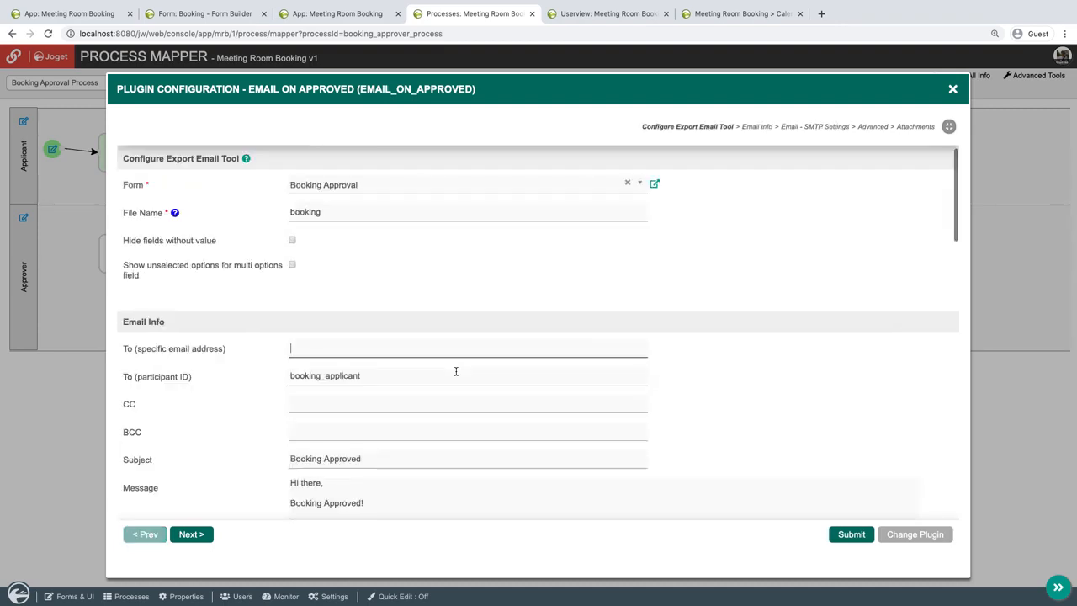
click(851, 535)
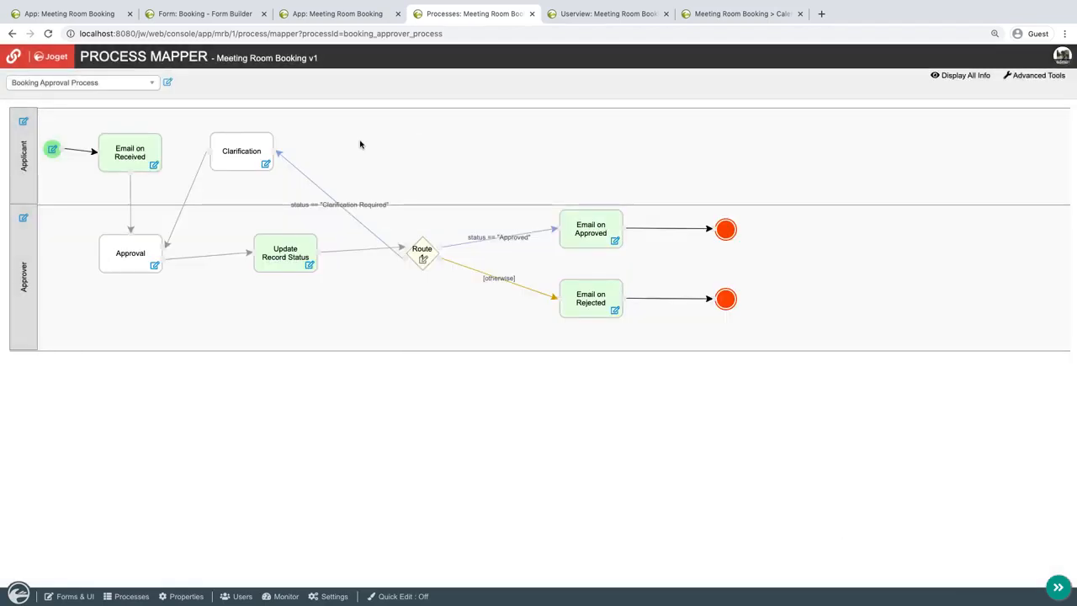
Close the process and userview builder tabs, and open Submit Booking under Booking Approval Process in the running app.
click(320, 14)
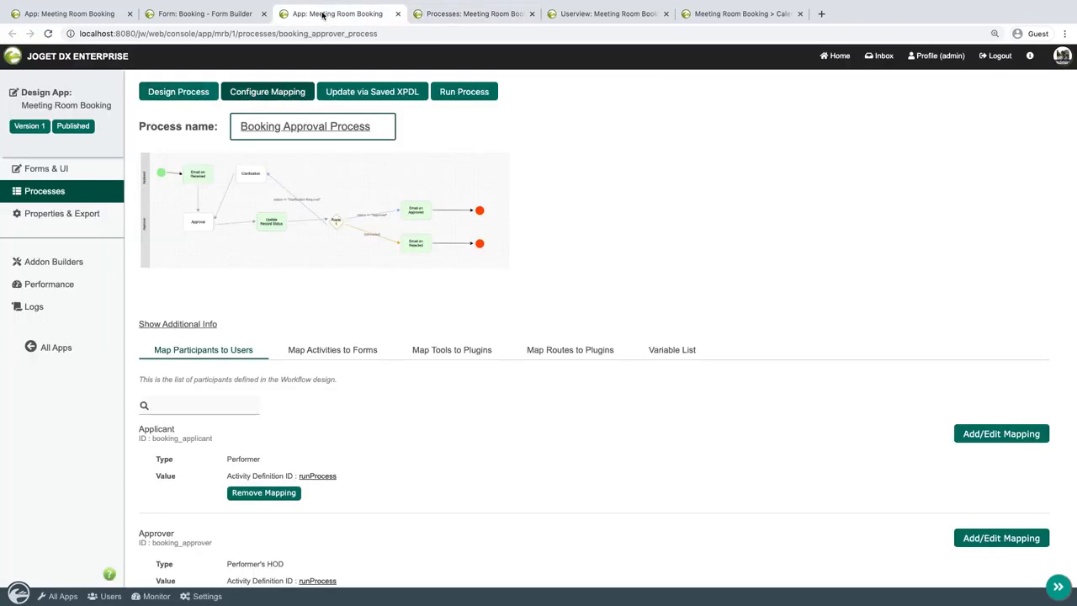
click(398, 15)
click(398, 14)
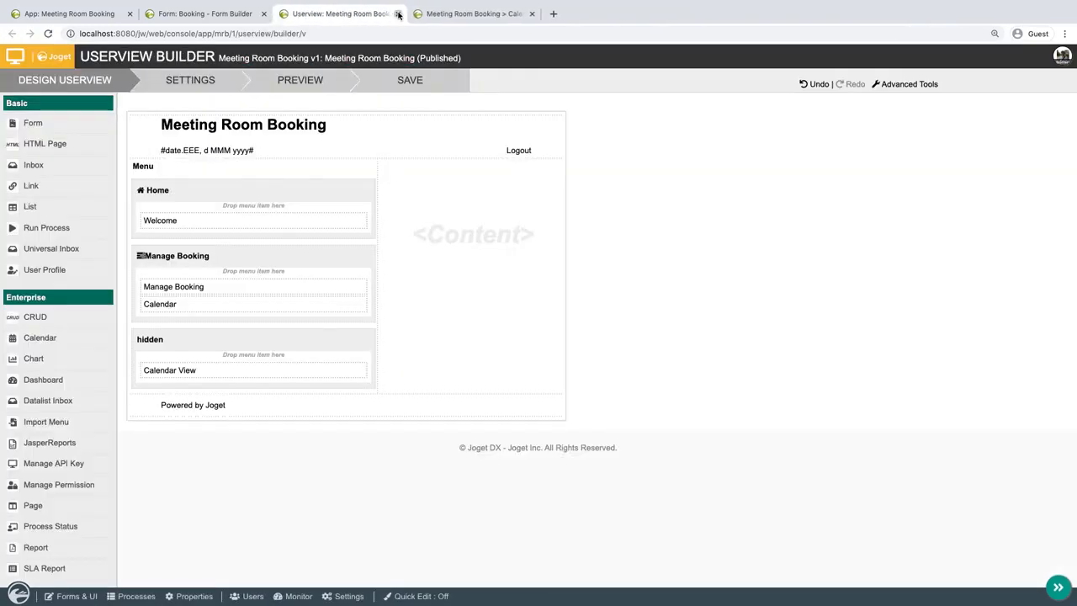
click(397, 14)
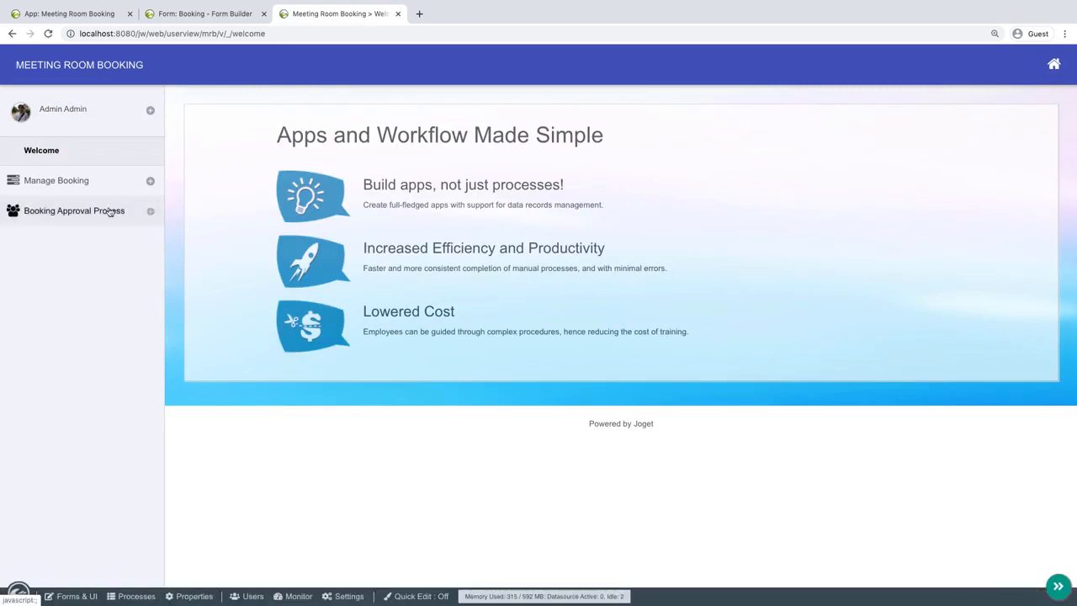
click(110, 211)
click(67, 260)
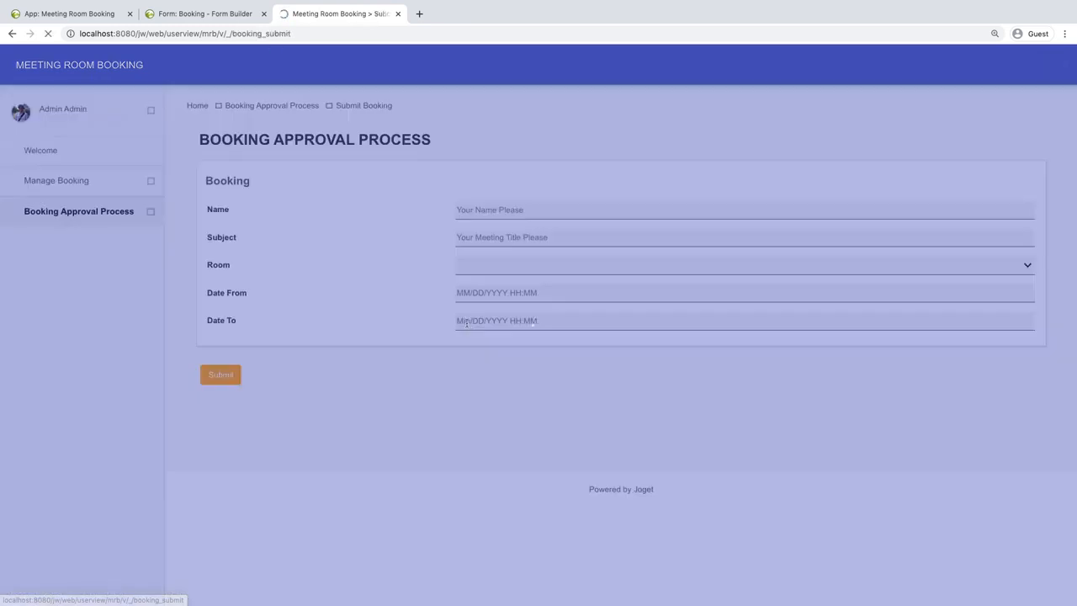
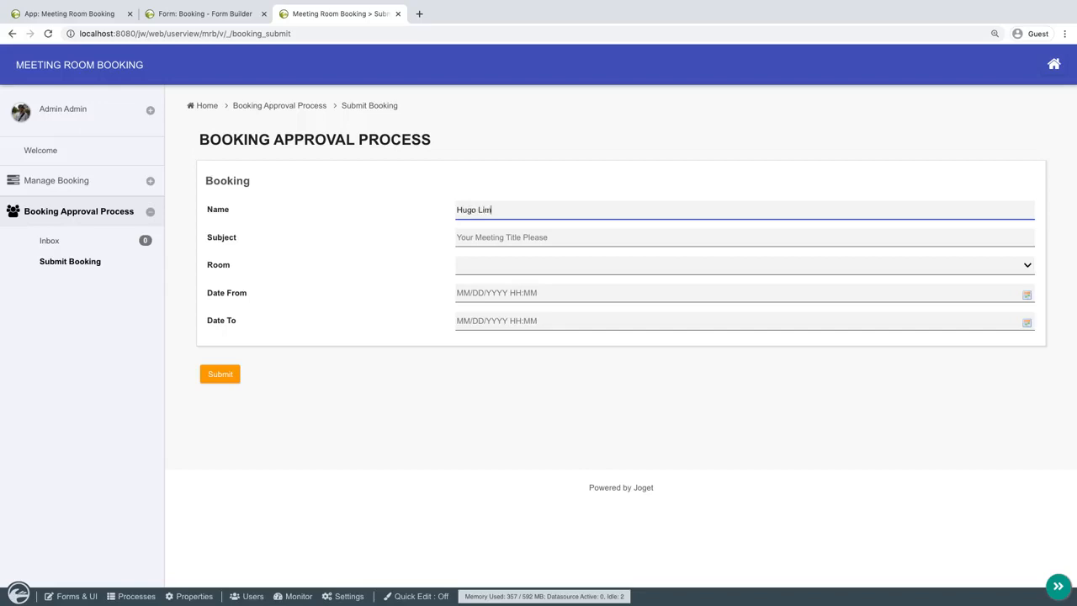
Fill in the booker's full name, the subject UAT Meeting and the room Beta Room in the booking form.
key(Tab)
text(UA)
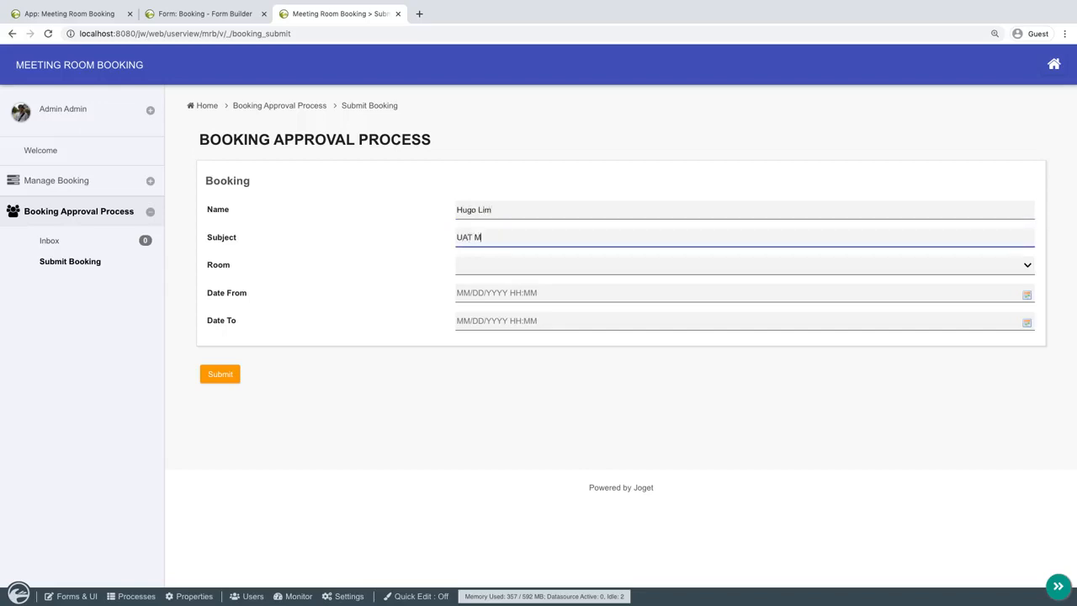
key(Tab)
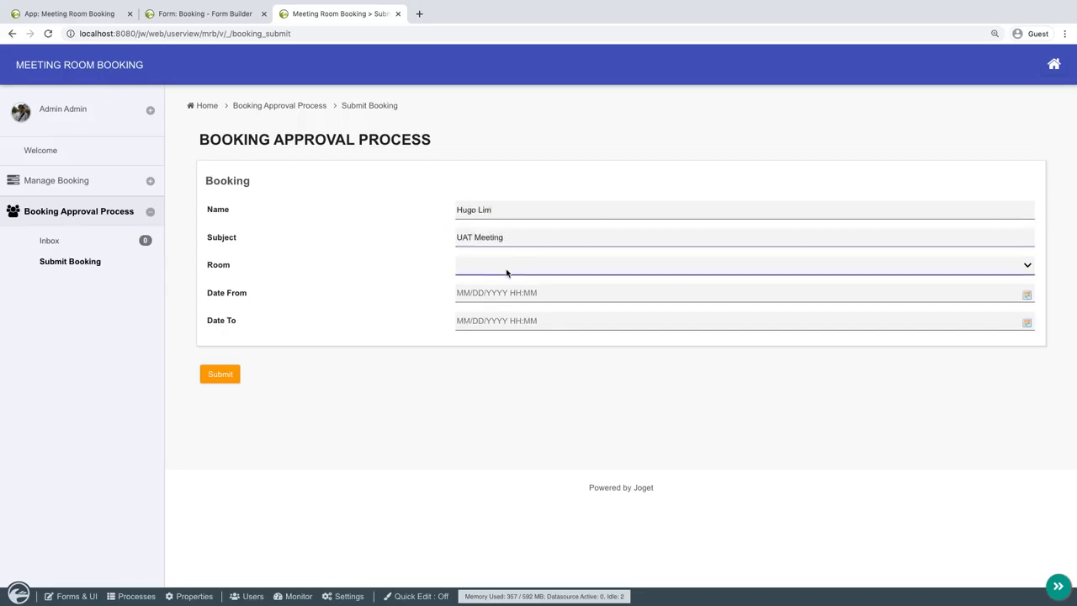
click(504, 271)
click(497, 286)
Set the booking's Date From to 03/06/2020 10:00.
click(486, 293)
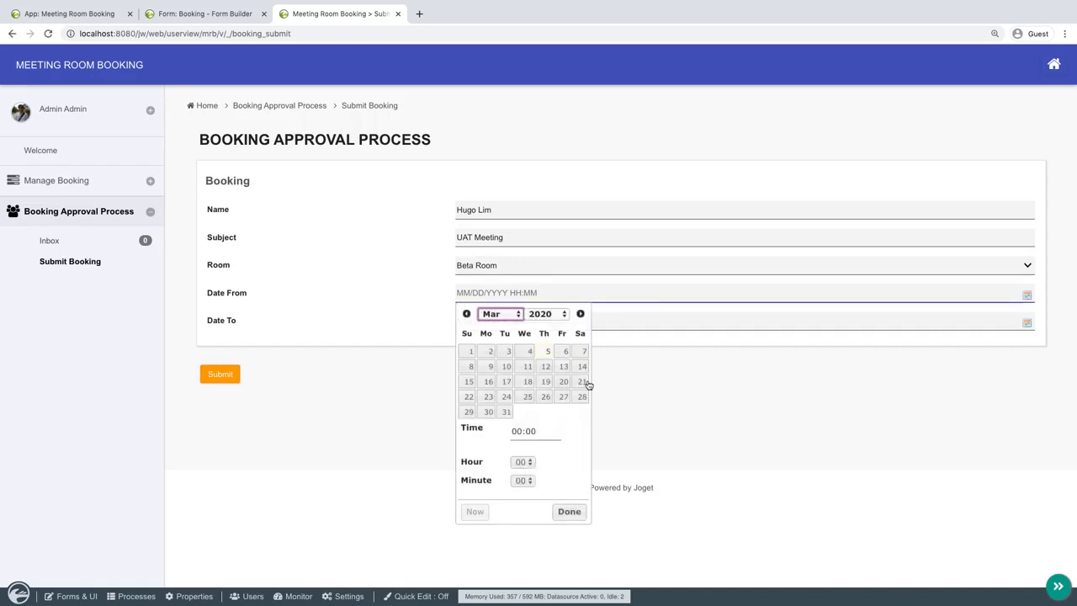
click(565, 351)
click(527, 462)
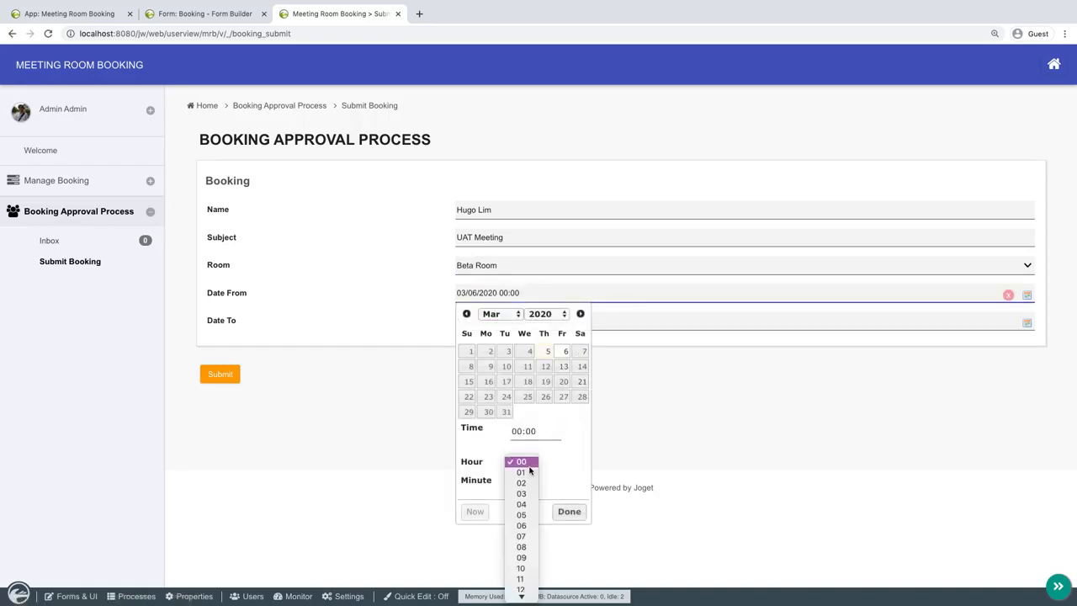
click(521, 568)
click(569, 512)
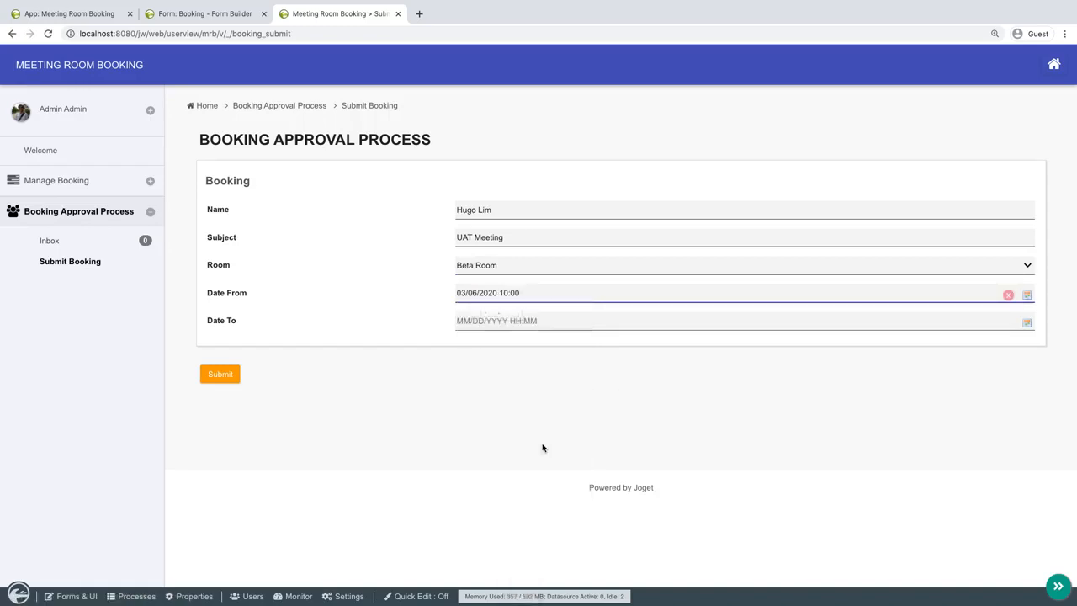
Set the booking's Date To to 03/06/2020 11:00 and submit the booking to start the approval process.
click(598, 320)
click(564, 378)
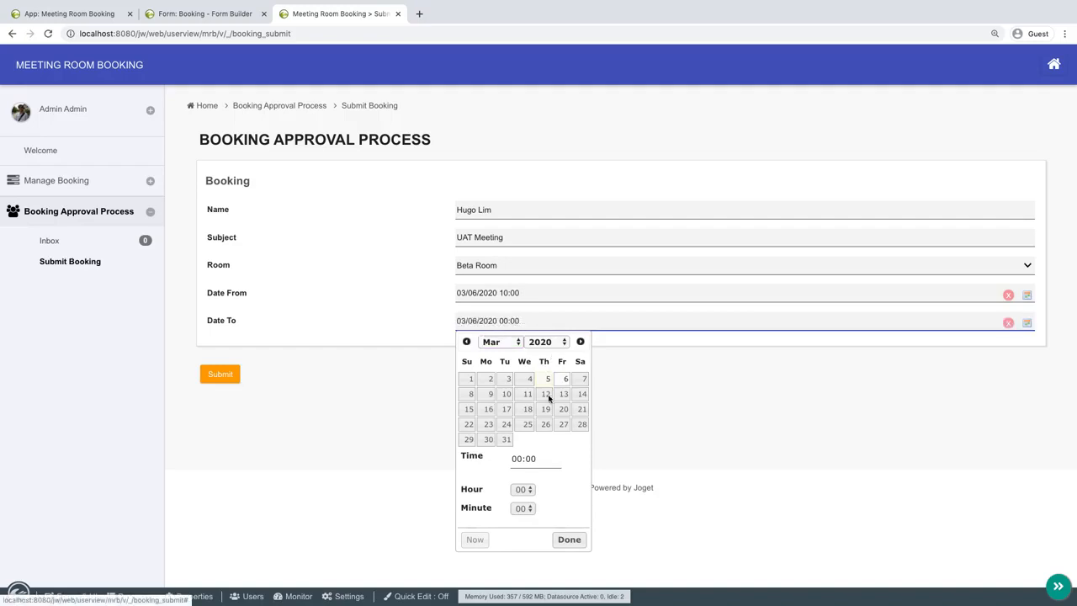
click(522, 488)
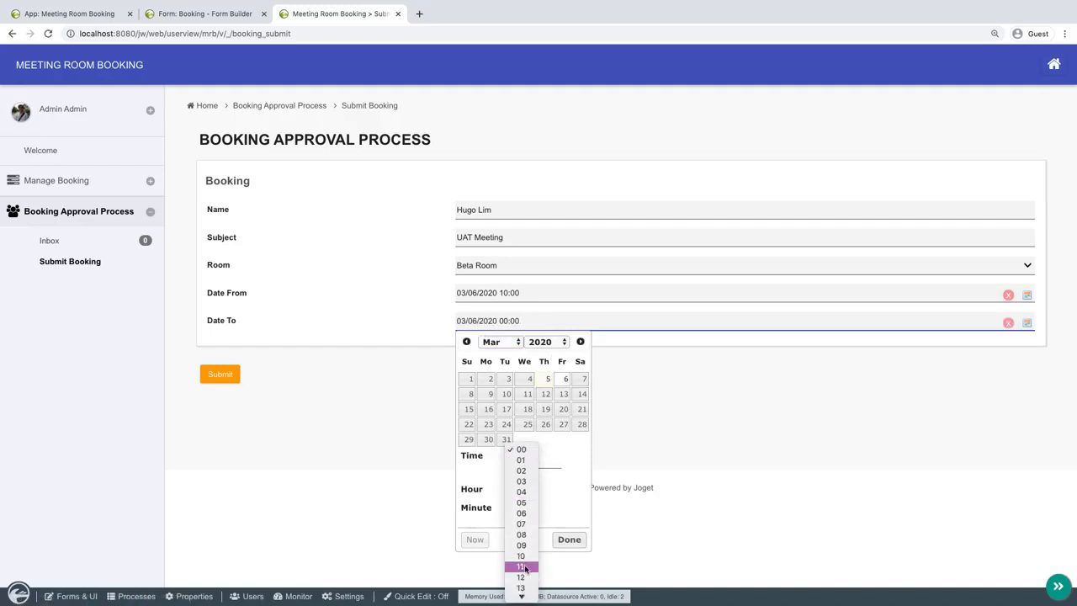
click(522, 562)
click(569, 539)
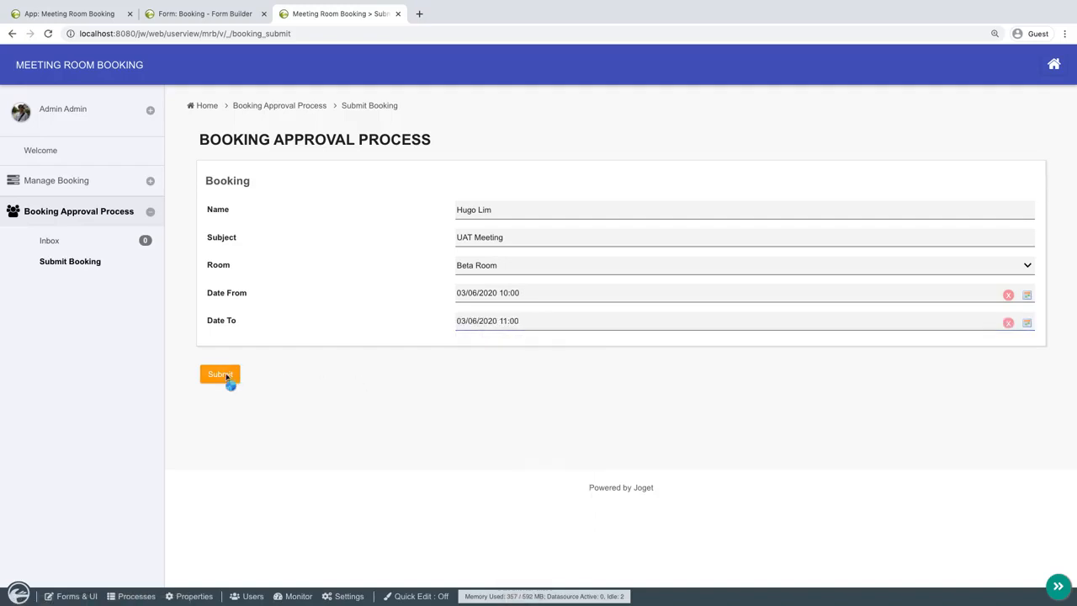
click(223, 376)
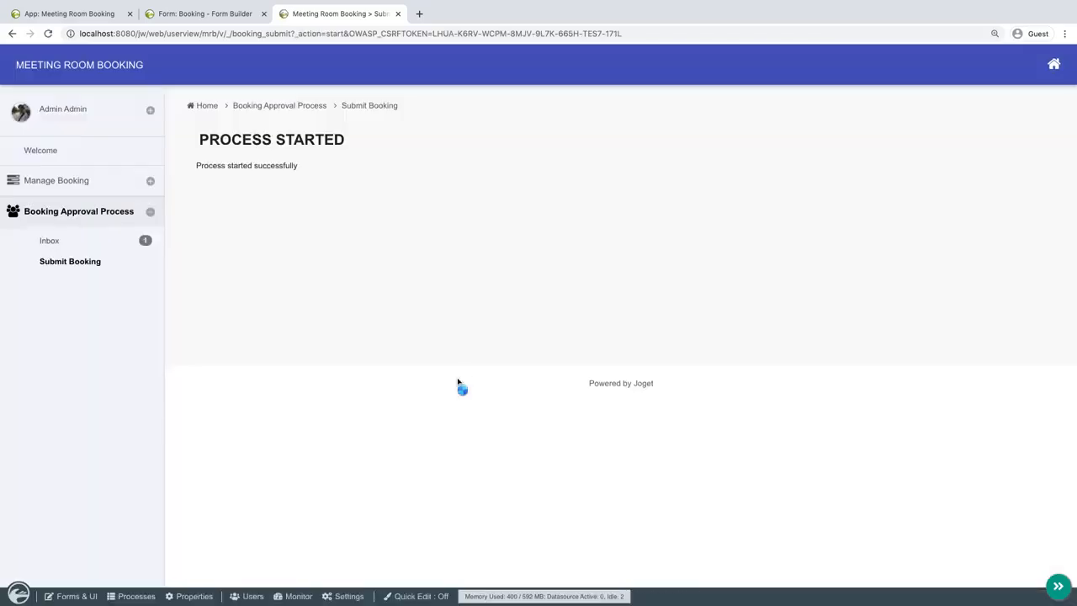
Open the UAT Meeting booking's approval task from the Inbox, set its status to Approved with the remark Sure, and complete it.
click(109, 243)
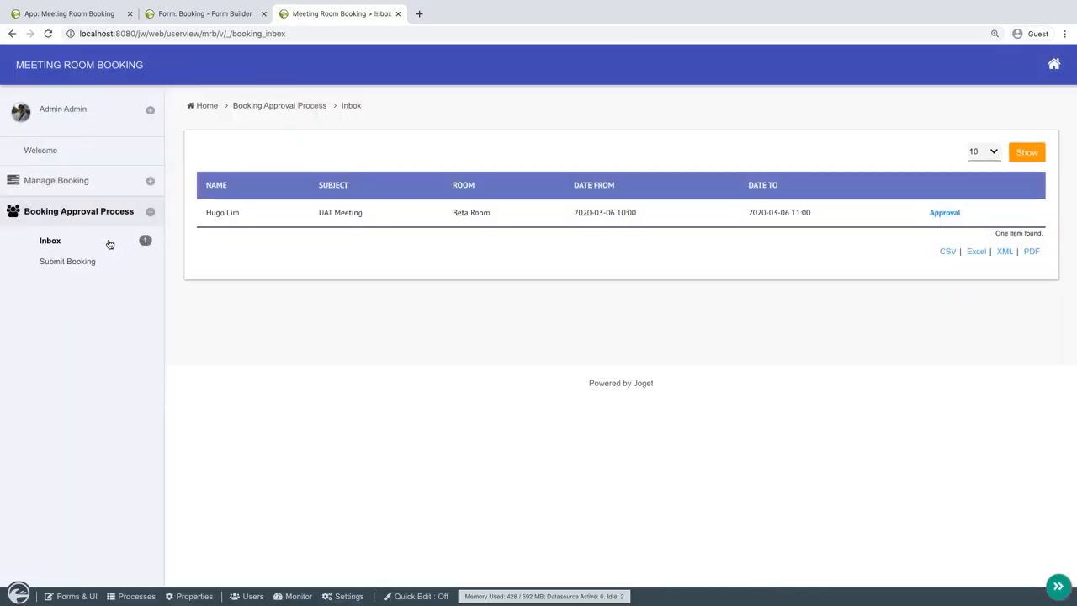
click(945, 215)
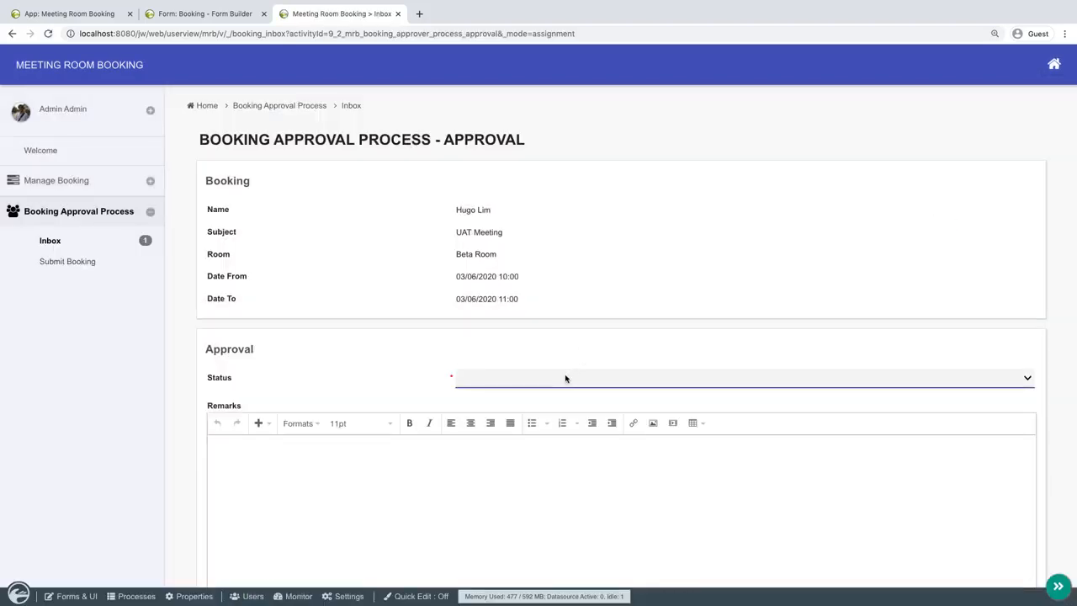
click(564, 378)
click(530, 398)
click(502, 495)
text(Sure)
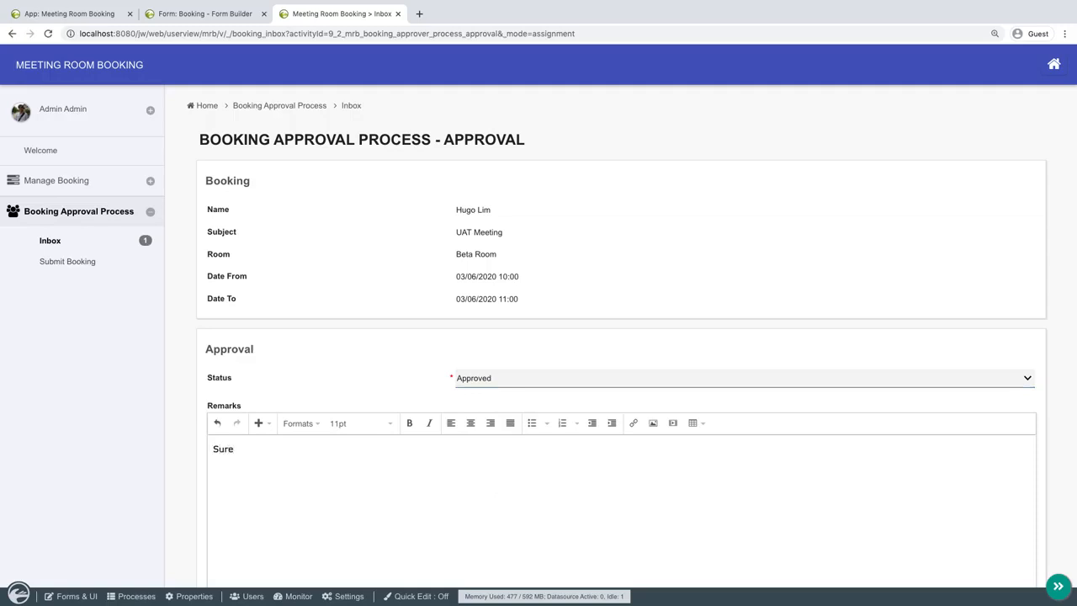
scroll(538, 379, down, 4)
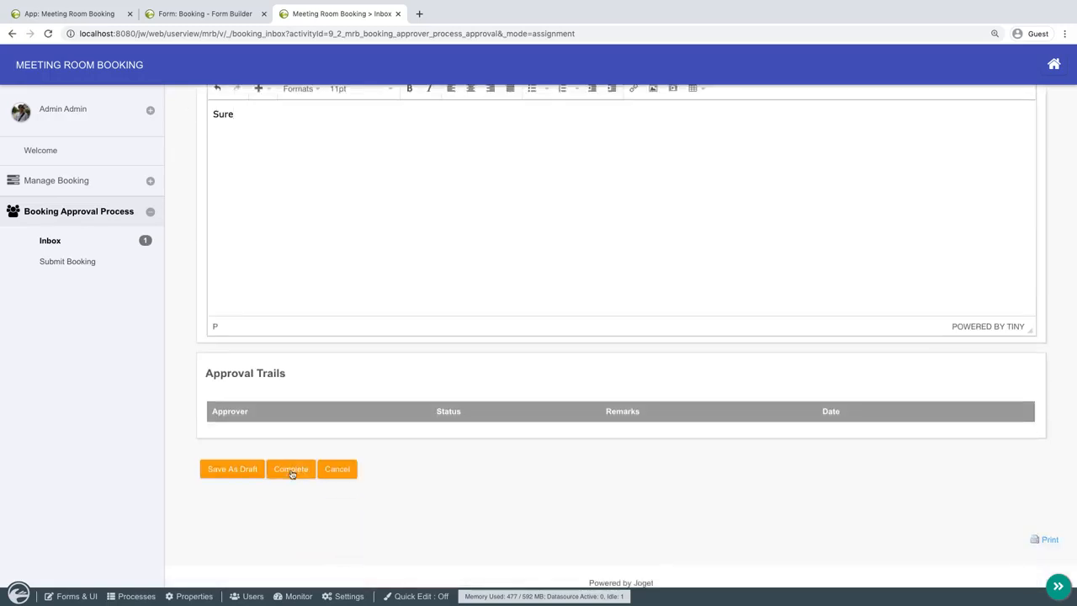
click(291, 469)
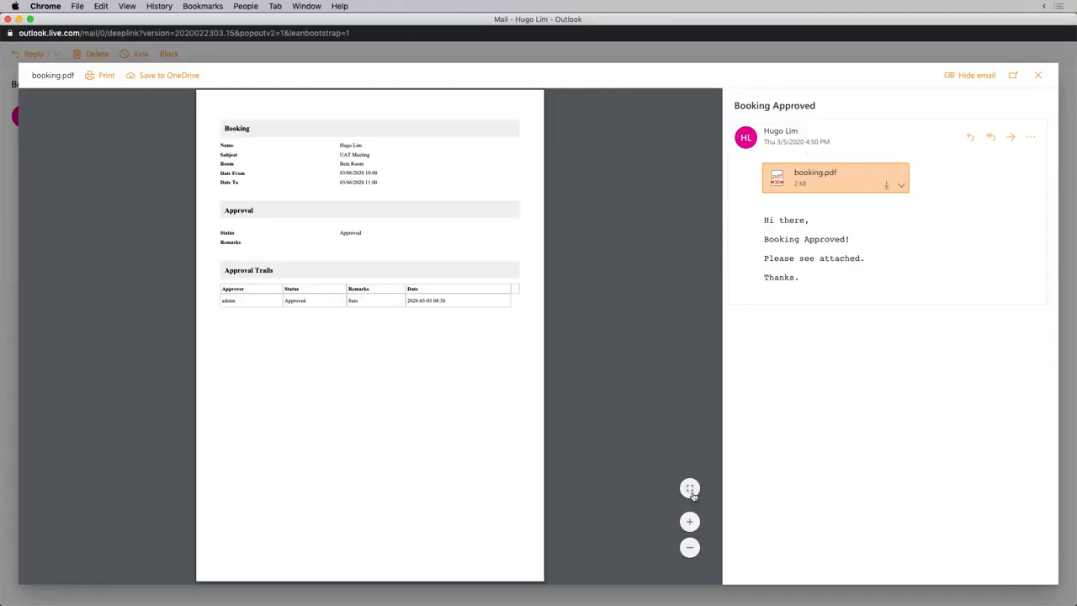
click(689, 488)
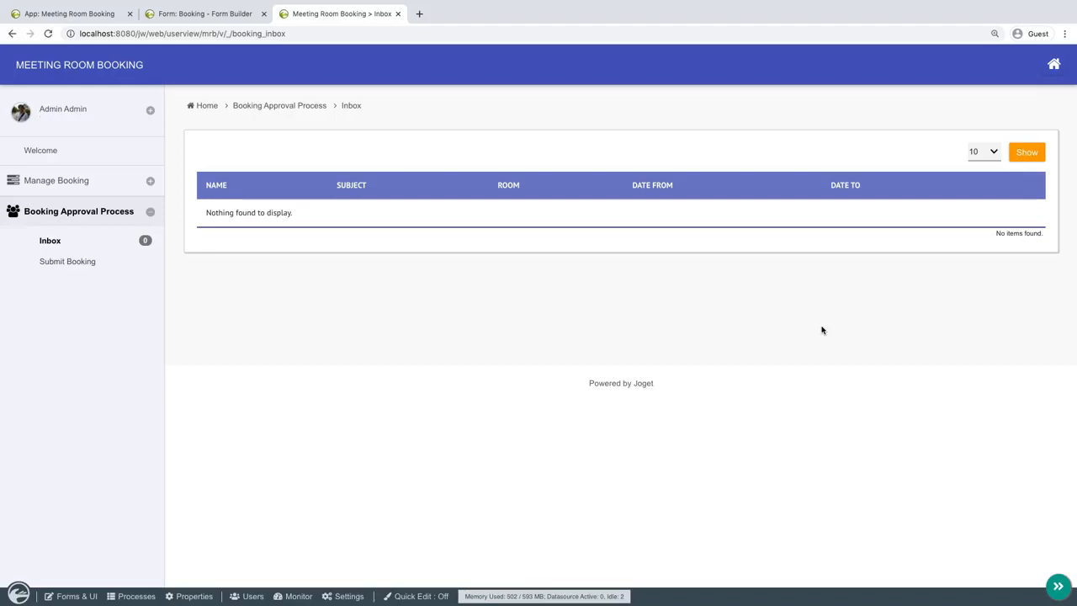
Open the Manage Booking page's list for quick editing and add an approval_status column after Date To.
click(101, 187)
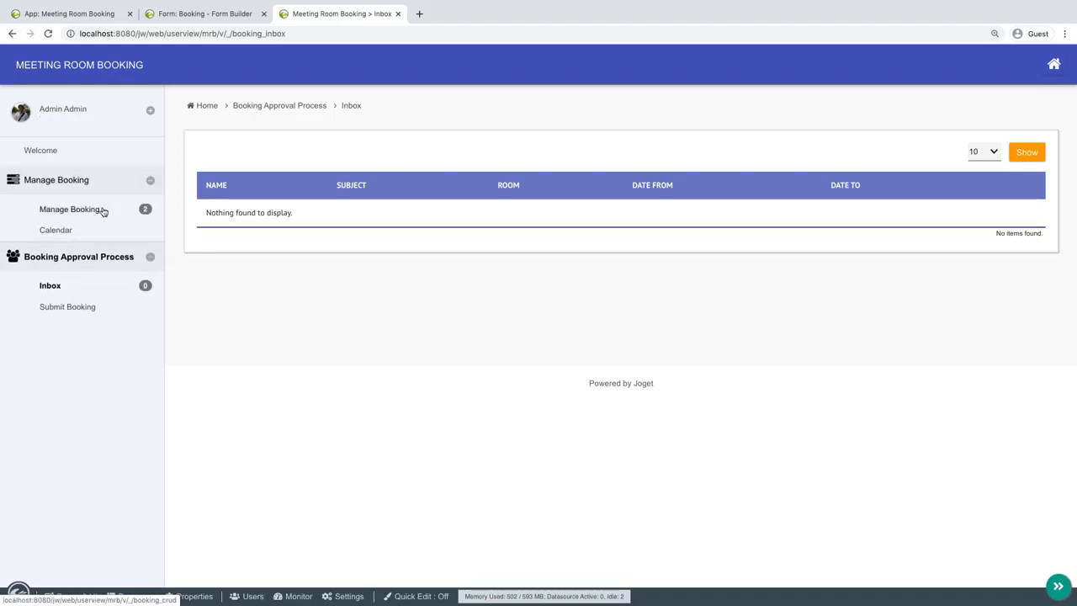
click(94, 209)
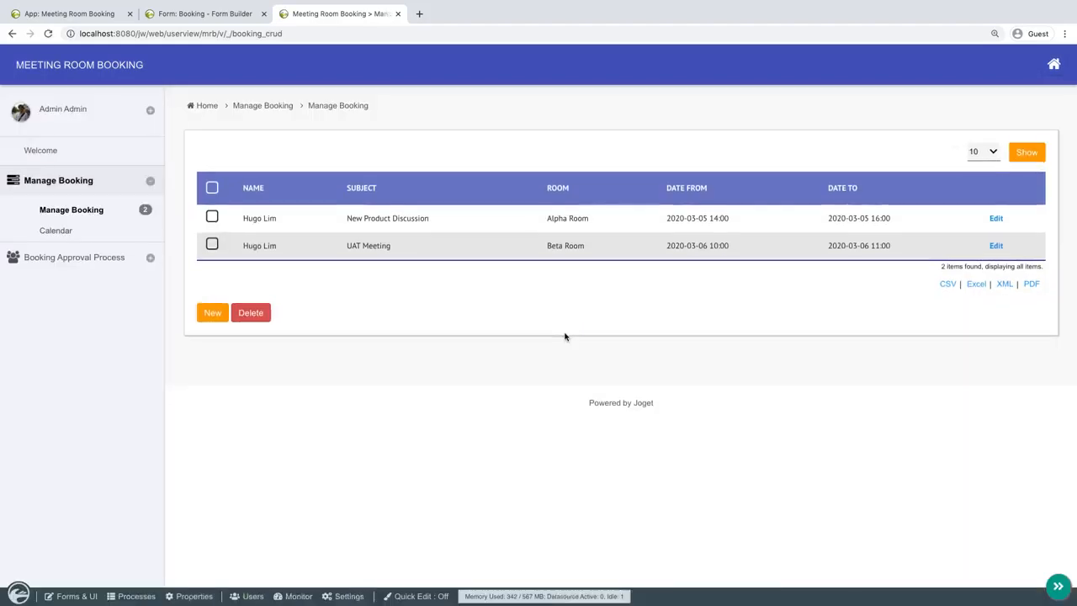
click(418, 596)
click(307, 171)
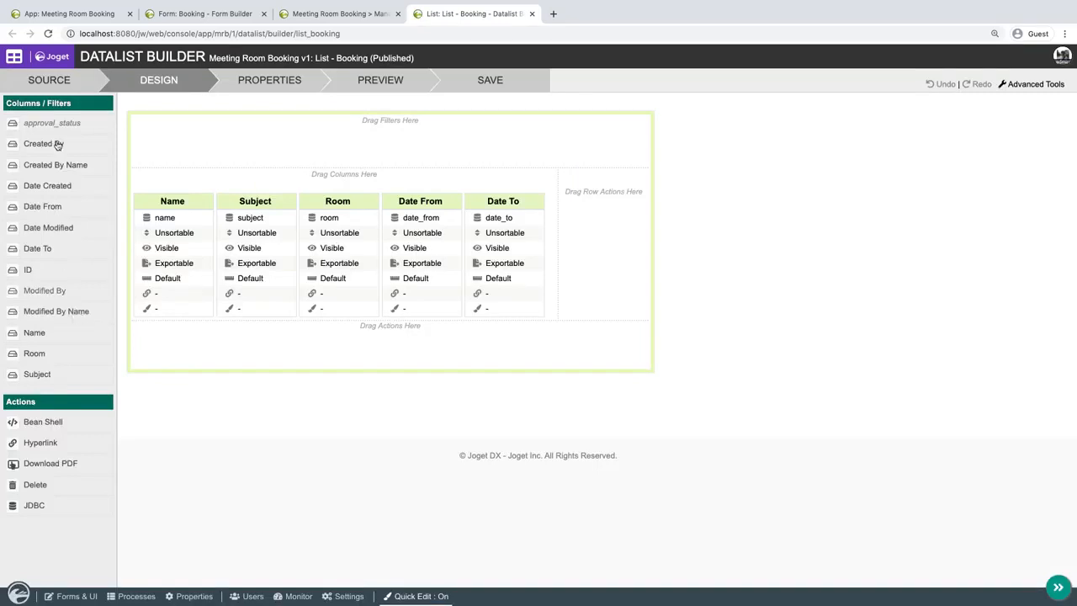
drag(54, 131, 568, 220)
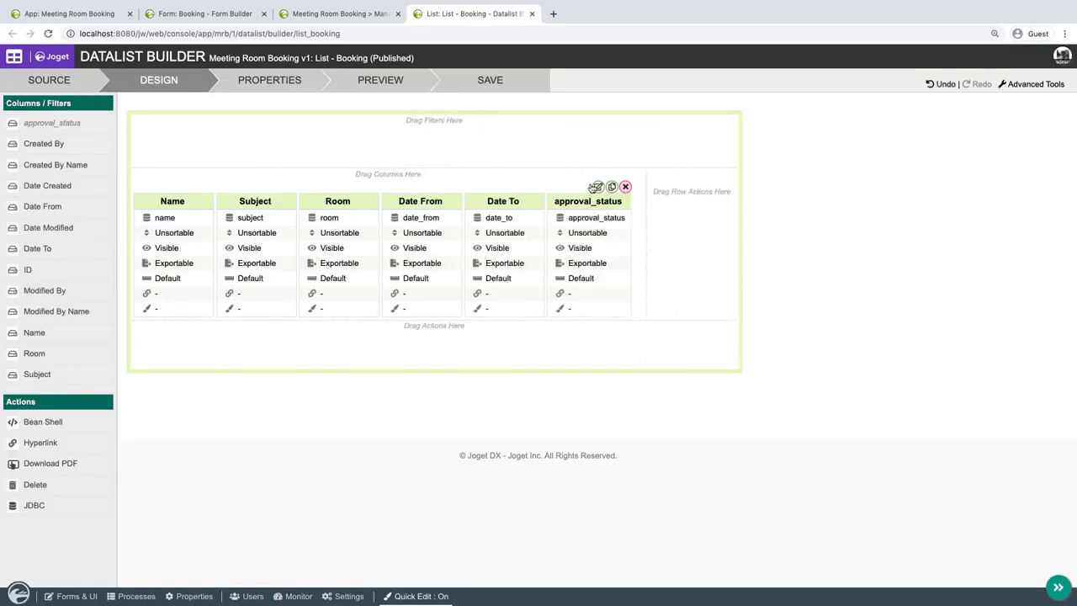
Change the approval_status column's label to Approval Status.
click(593, 186)
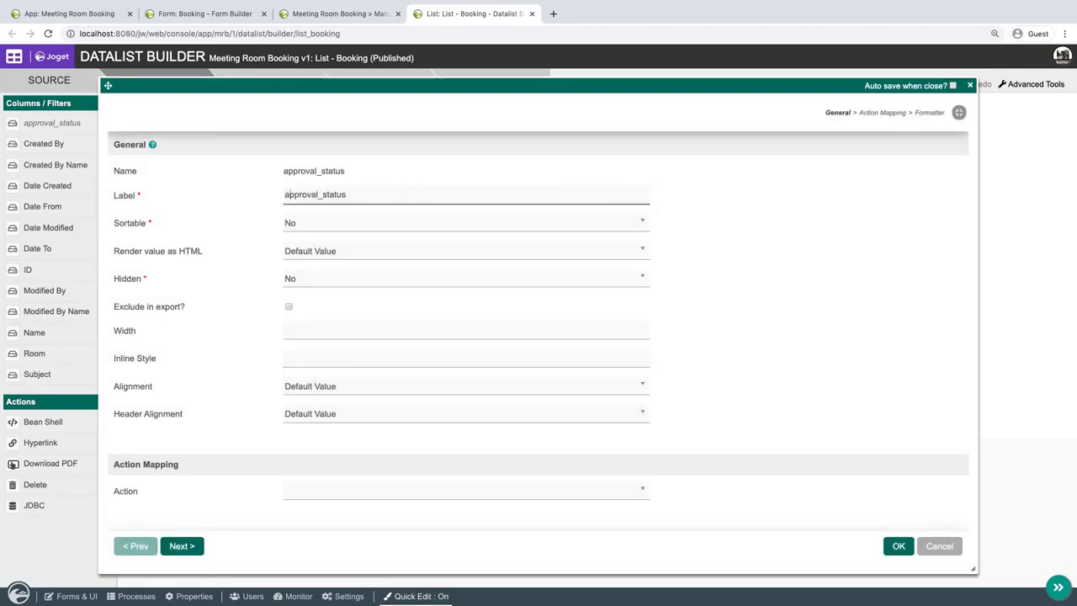
key(Delete)
text(A)
click(328, 195)
key(BackSpace)
key(BackSpace)
text(S)
click(898, 548)
Preview and save the booking list, then reload the Manage Booking page and turn Quick Edit off.
click(412, 81)
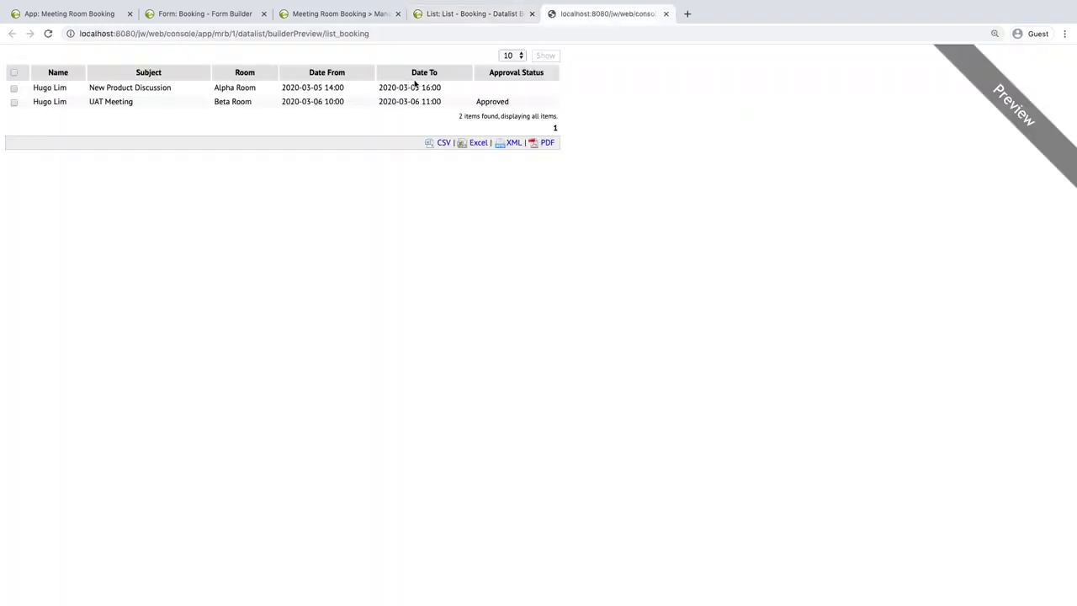
click(665, 14)
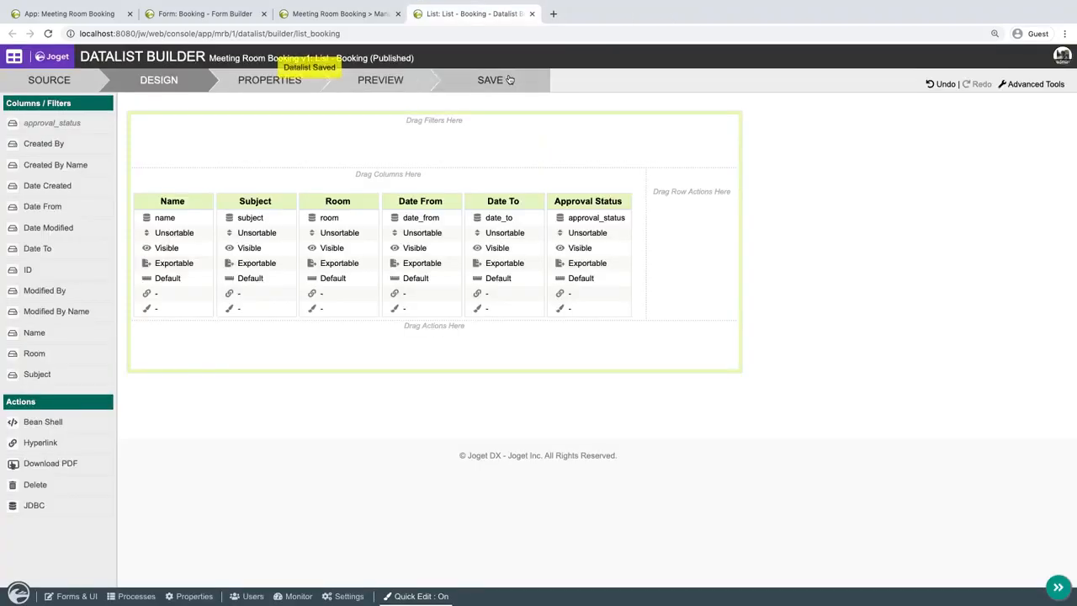
click(328, 13)
key(ctrl+r)
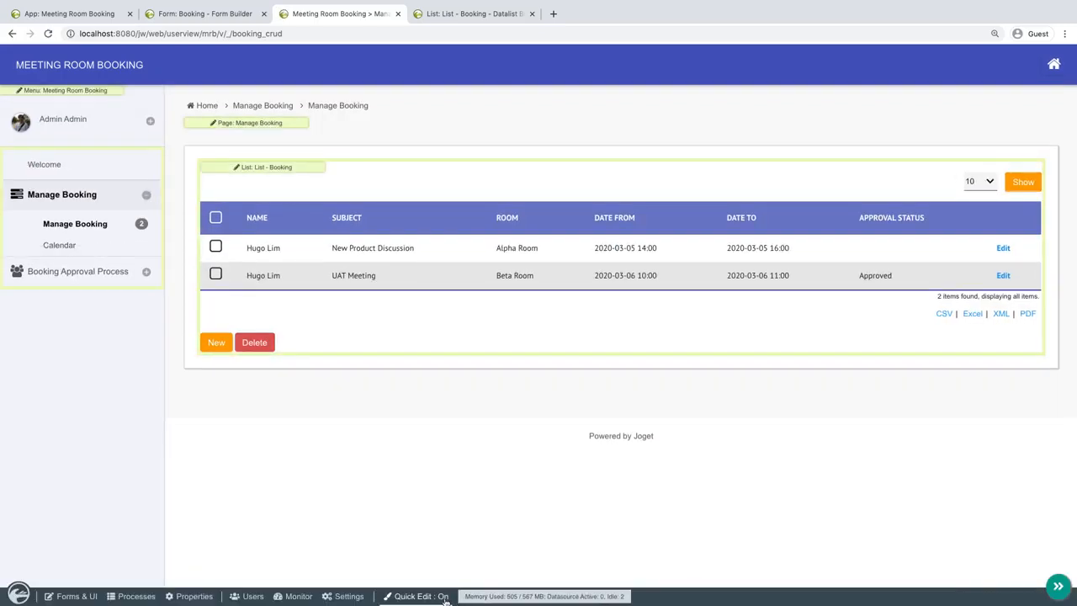
click(443, 597)
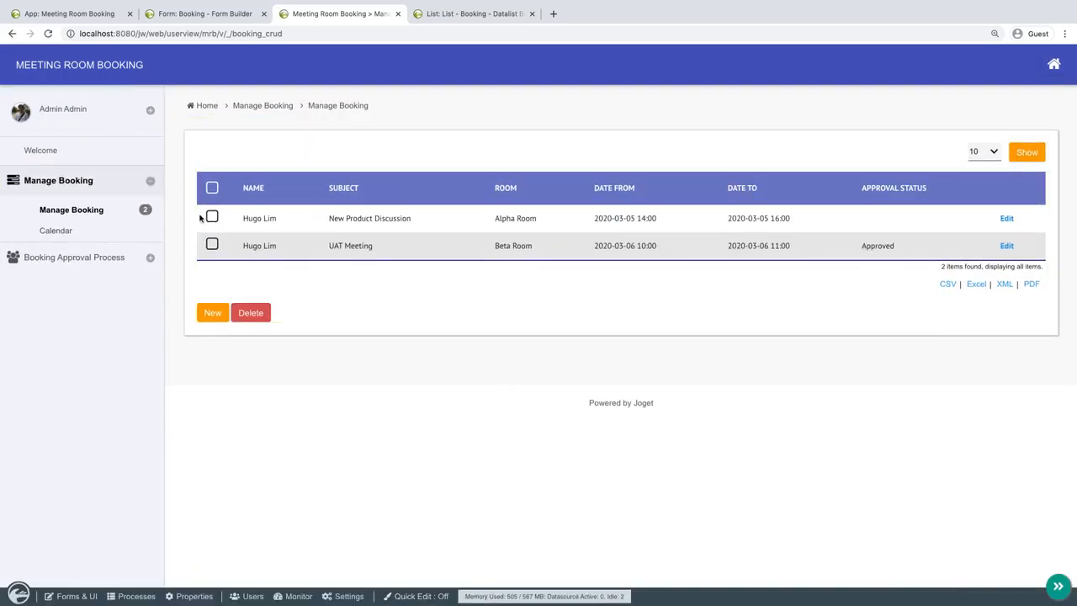
Add a filter condition to the Calendar page's data binder for approval_status Equal Approved, and save the userview.
click(56, 229)
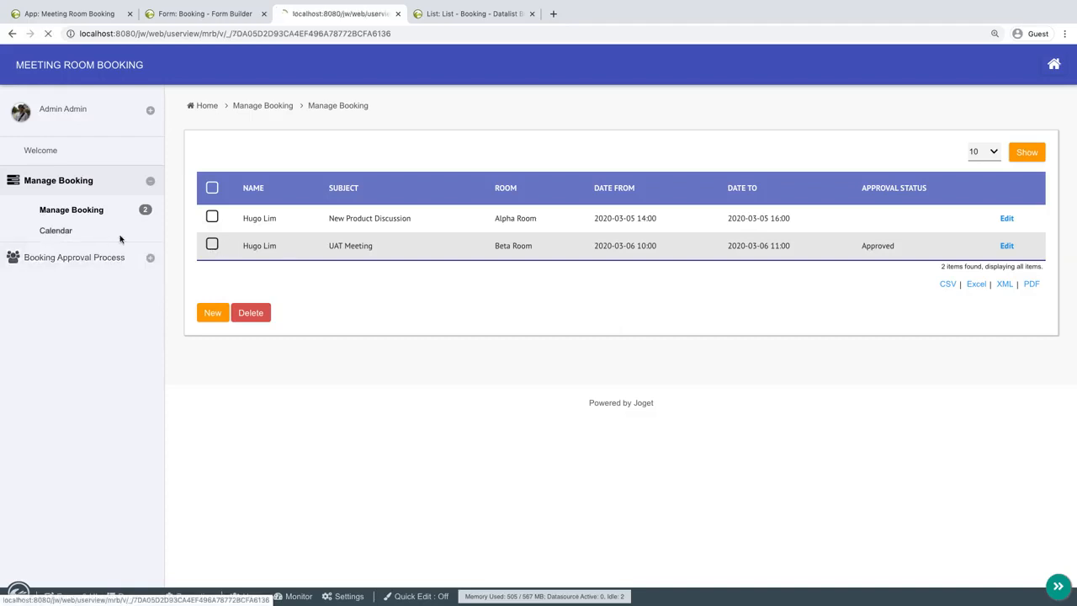
click(410, 595)
click(295, 124)
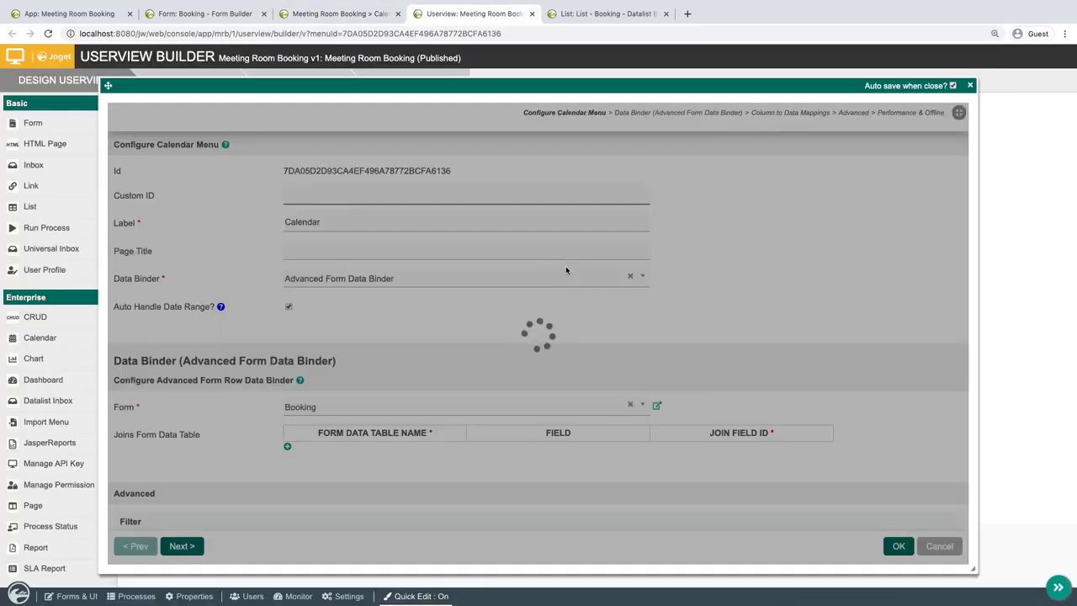
scroll(566, 270, down, 5)
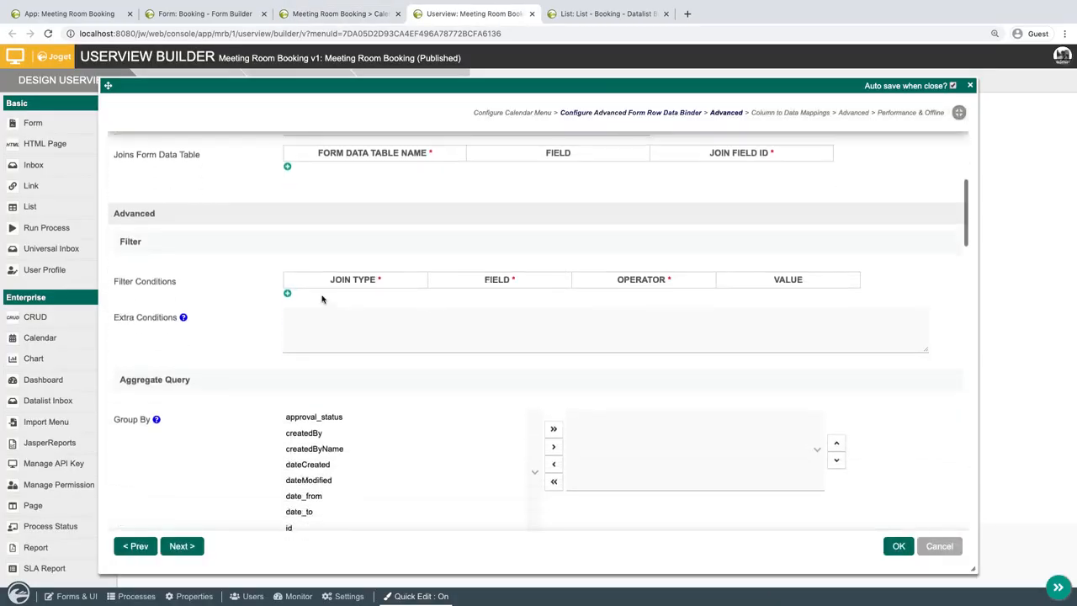
click(287, 293)
click(470, 304)
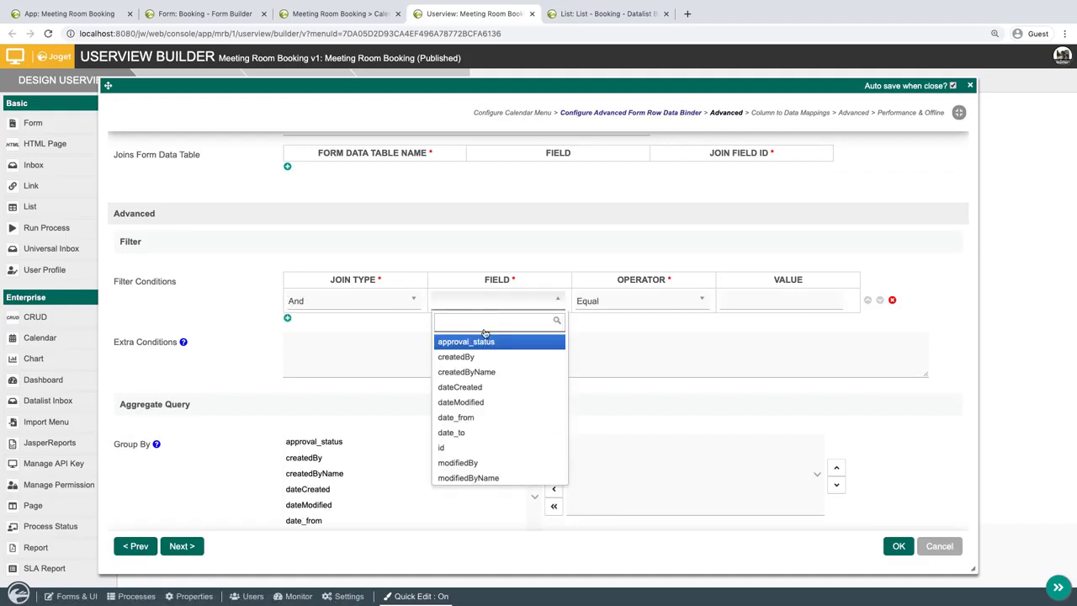
click(494, 341)
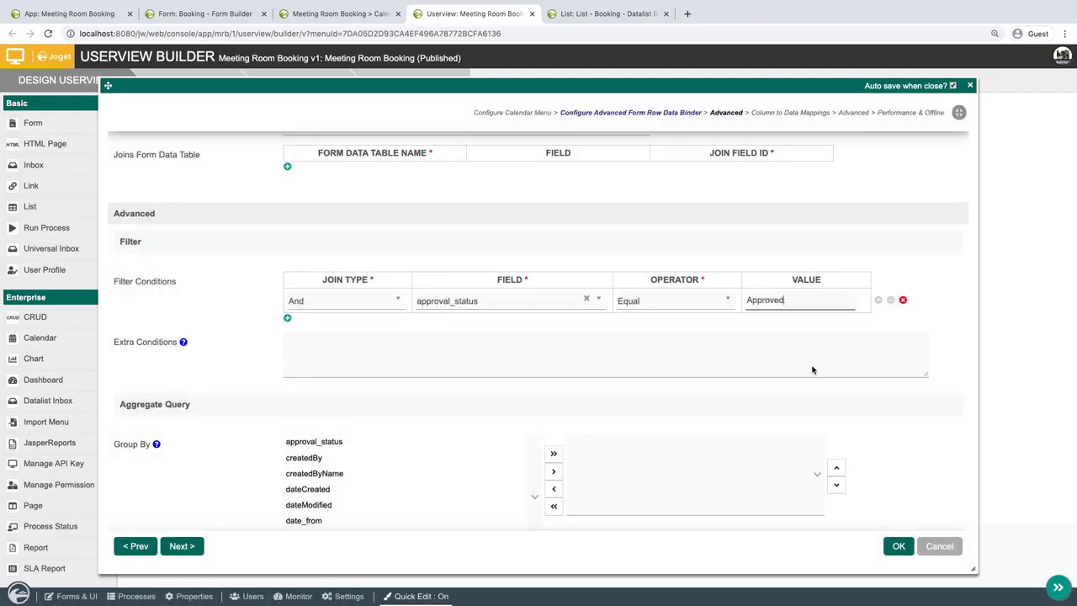
click(899, 545)
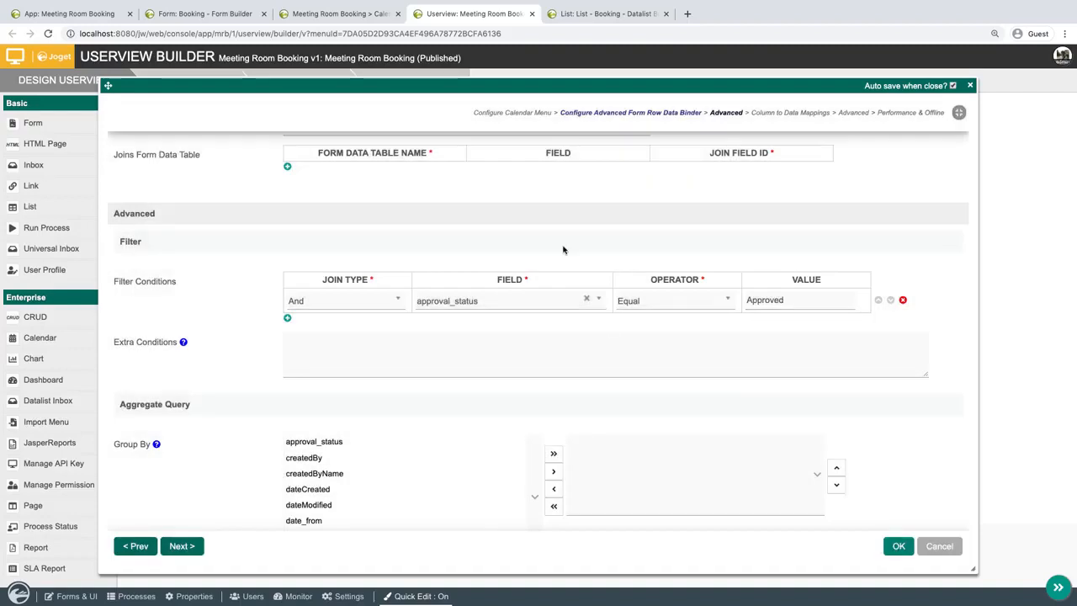
click(898, 545)
click(439, 84)
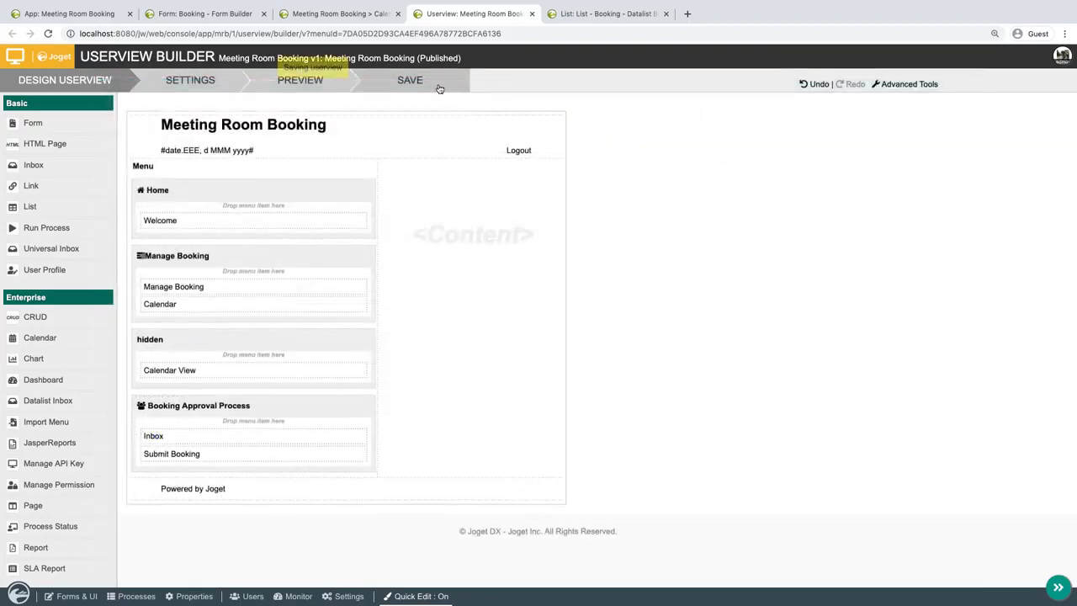
Close the builders, reload the Calendar page with Quick Edit off, and check its bookings in Week view.
click(532, 14)
click(532, 14)
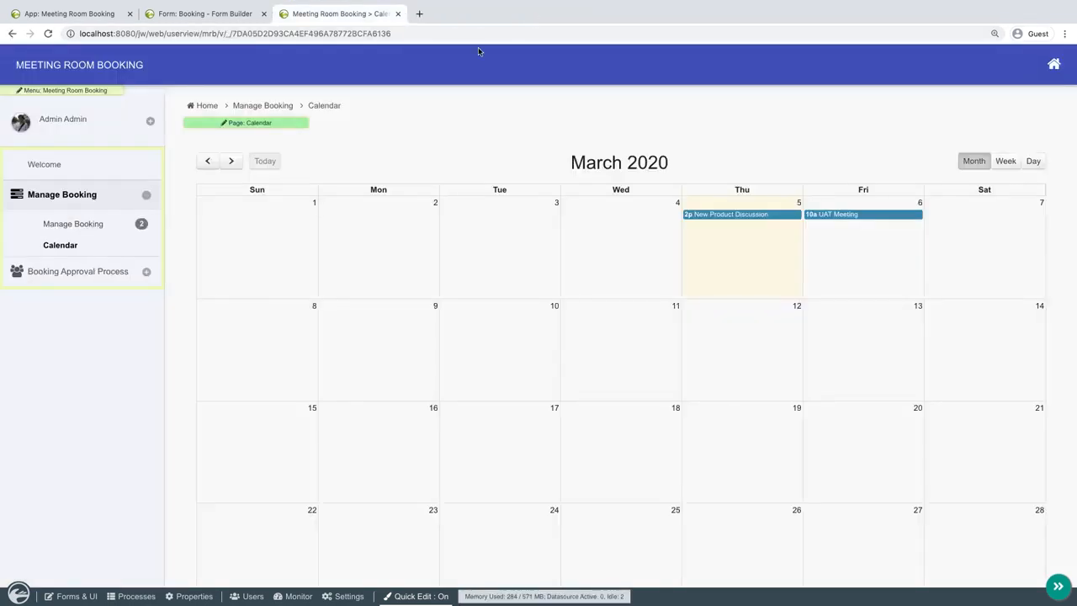
click(74, 245)
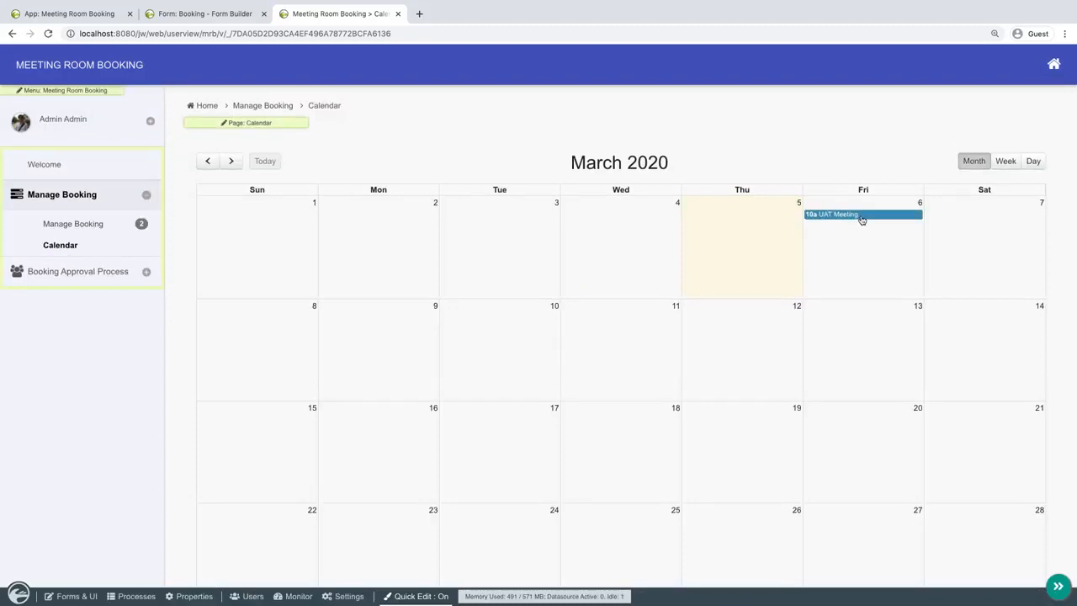
click(428, 593)
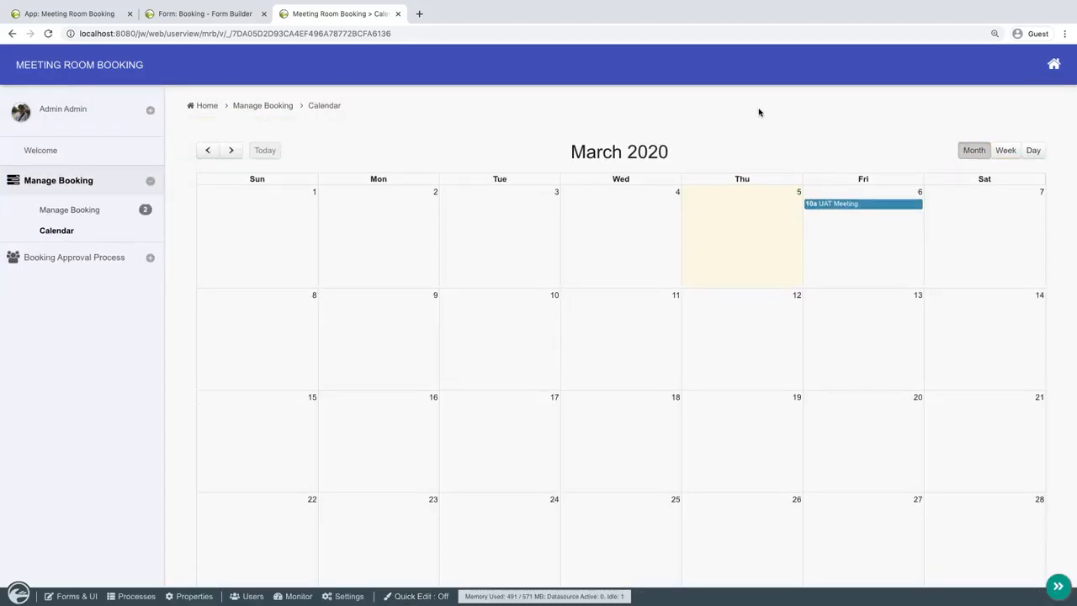
click(1005, 150)
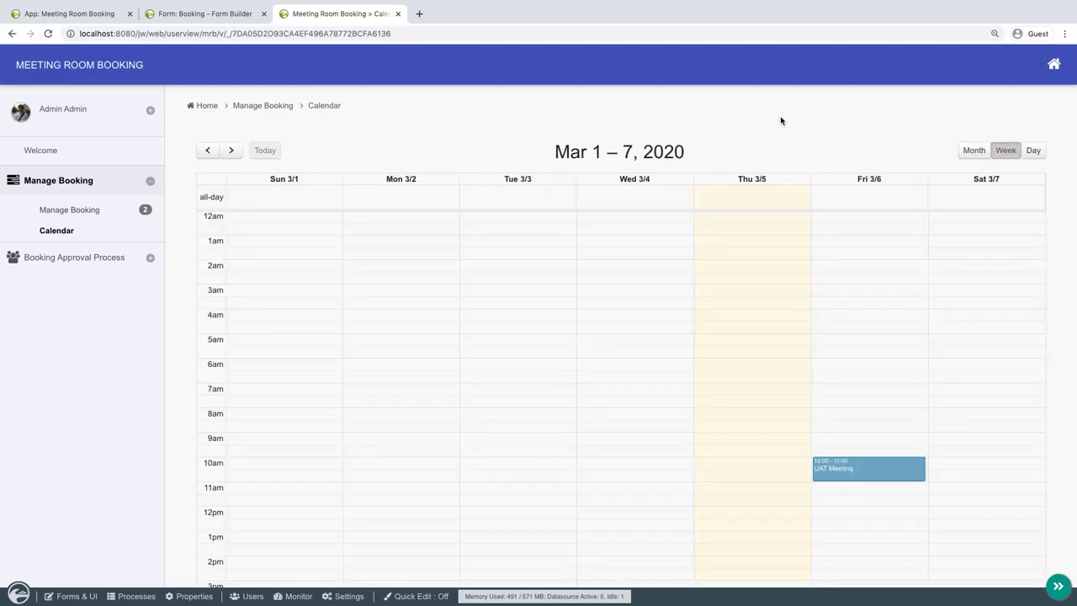
Review the UAT Meeting record in Manage Booking and open it to inspect its Room options.
click(126, 211)
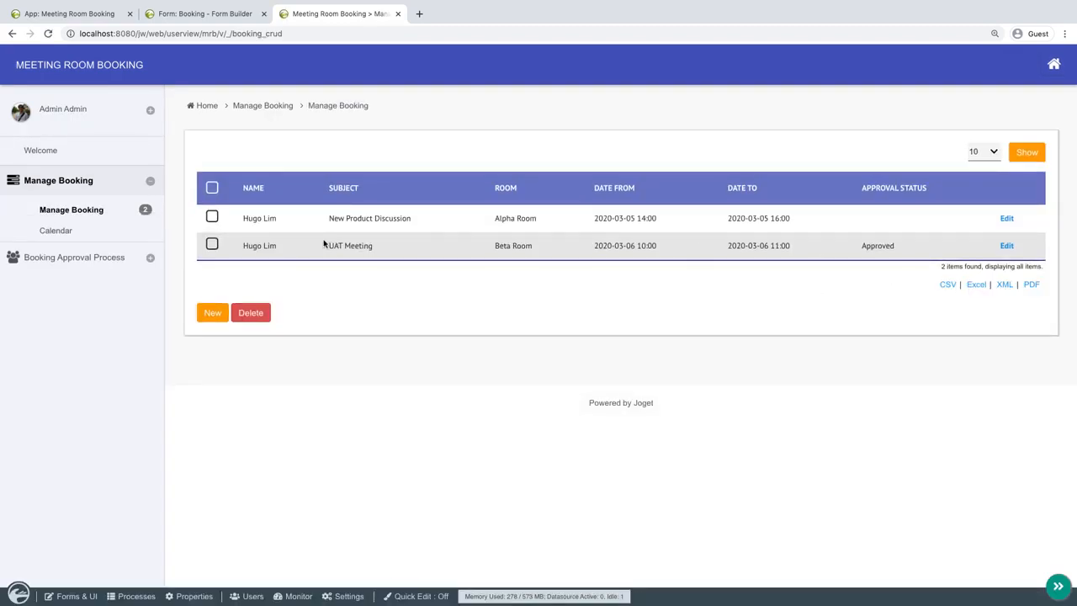
drag(323, 244, 889, 243)
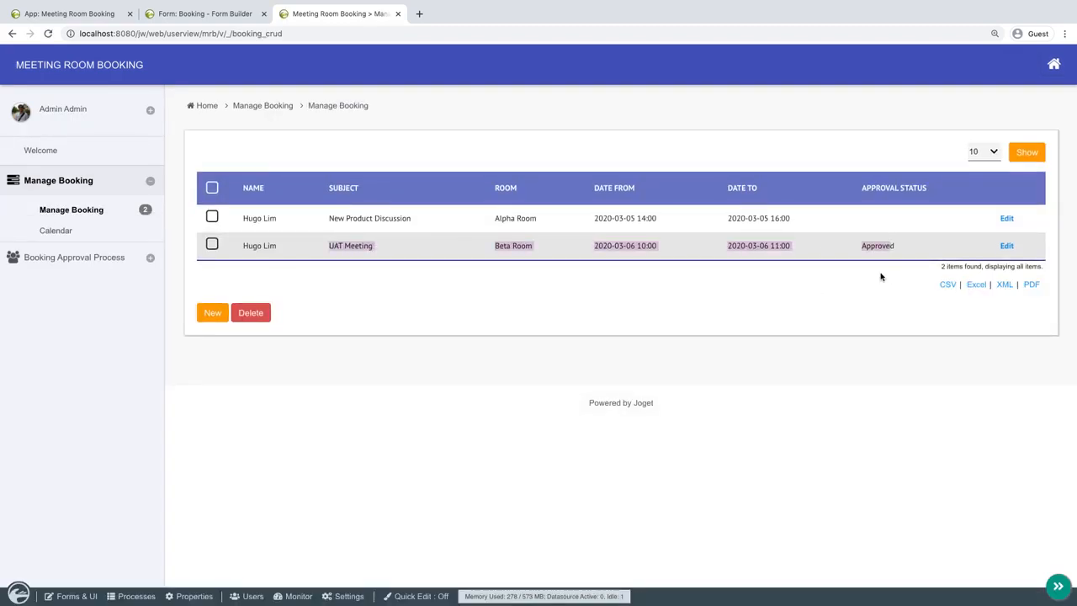
click(881, 276)
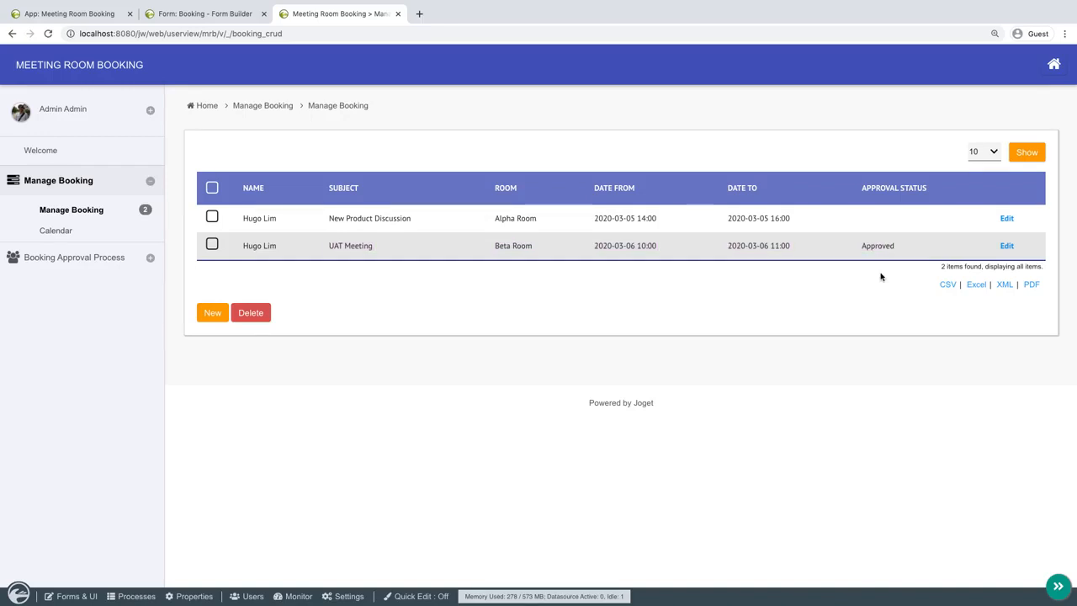
click(1005, 248)
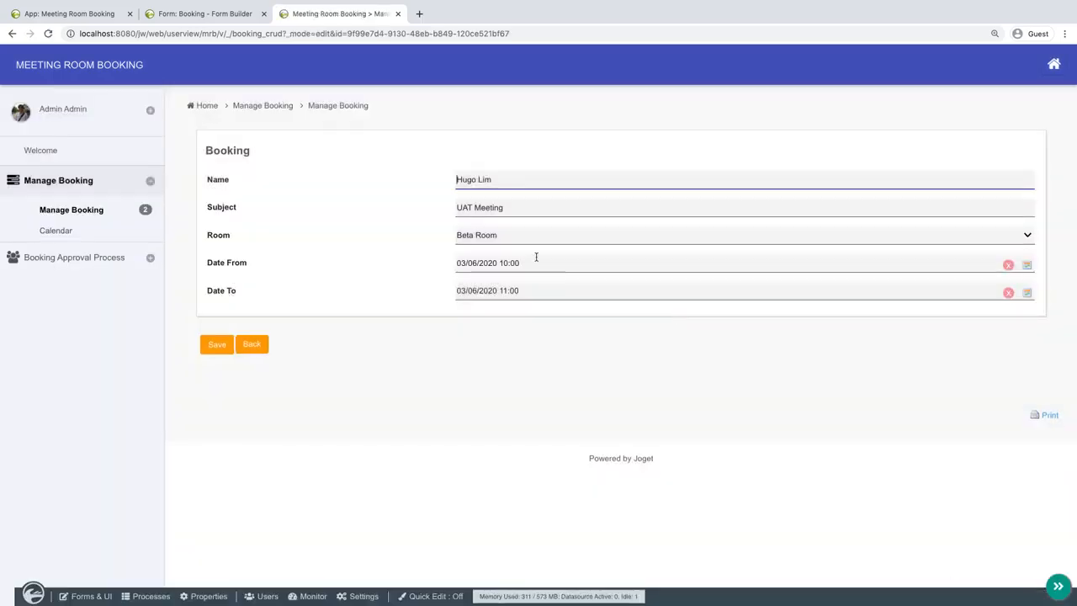
click(566, 234)
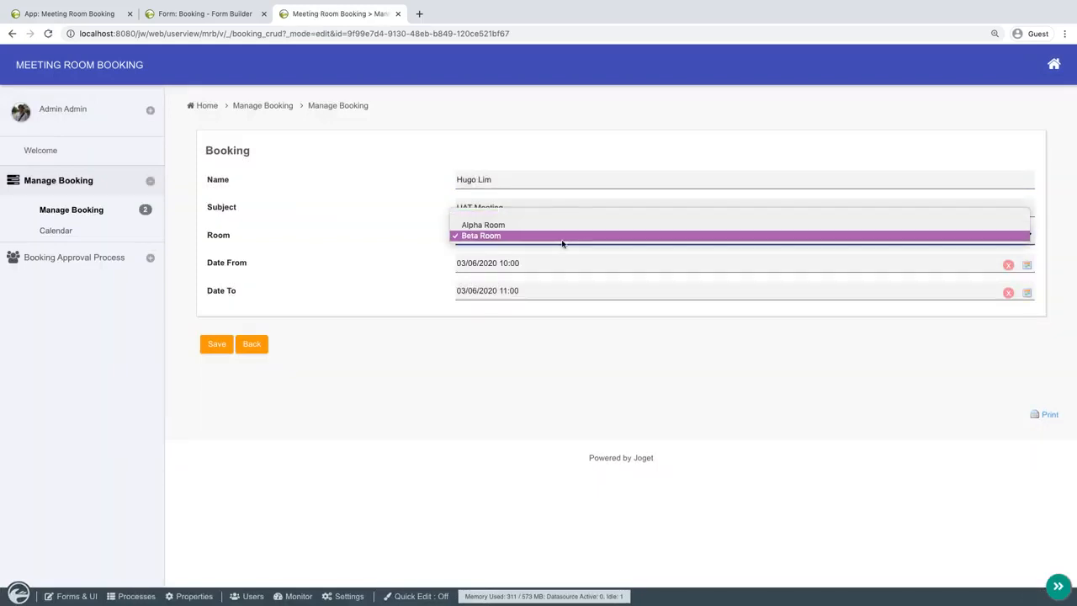
click(536, 356)
Create a new form in the app with ID room, name Room and table name mrb_room.
click(69, 13)
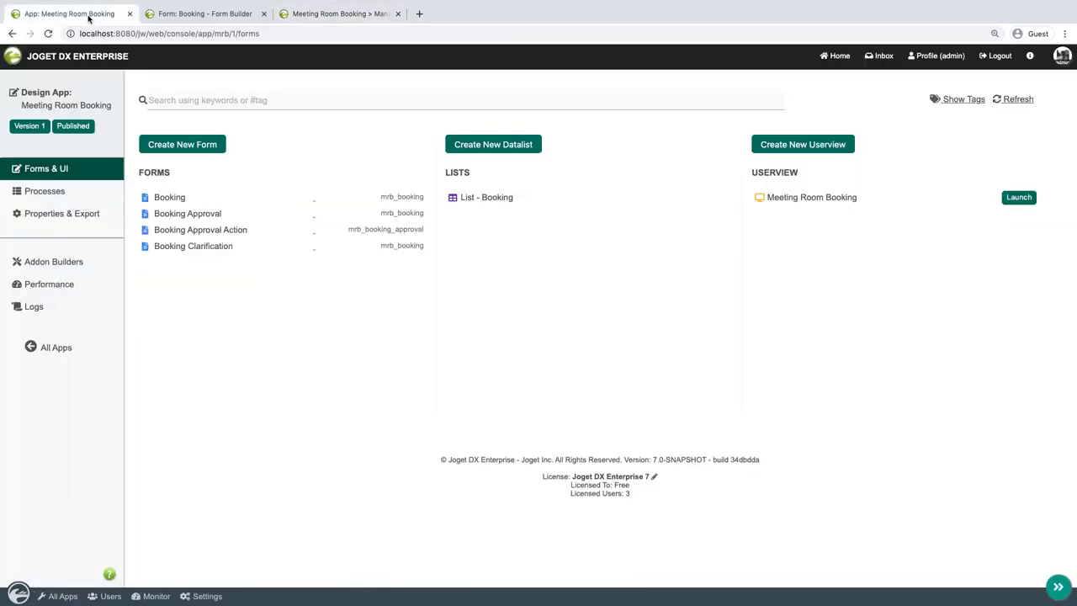
click(262, 14)
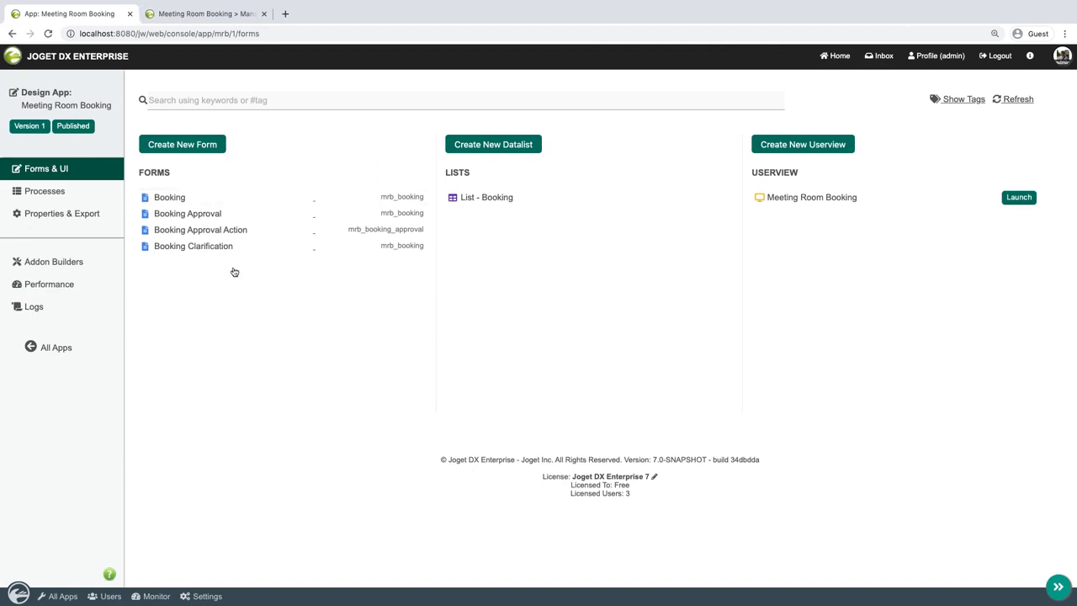
click(190, 146)
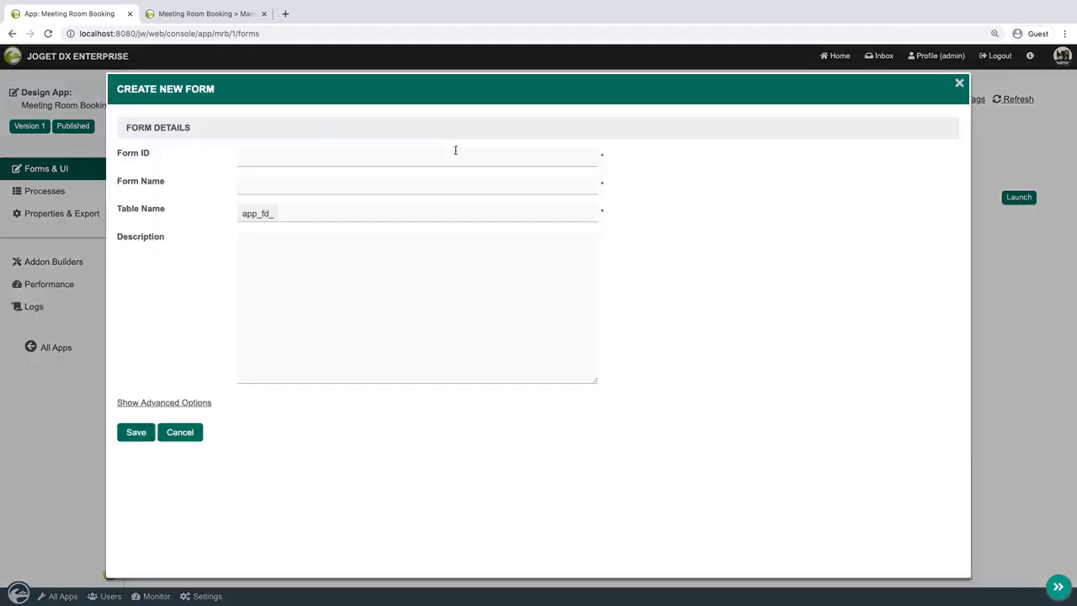
click(454, 157)
text(room)
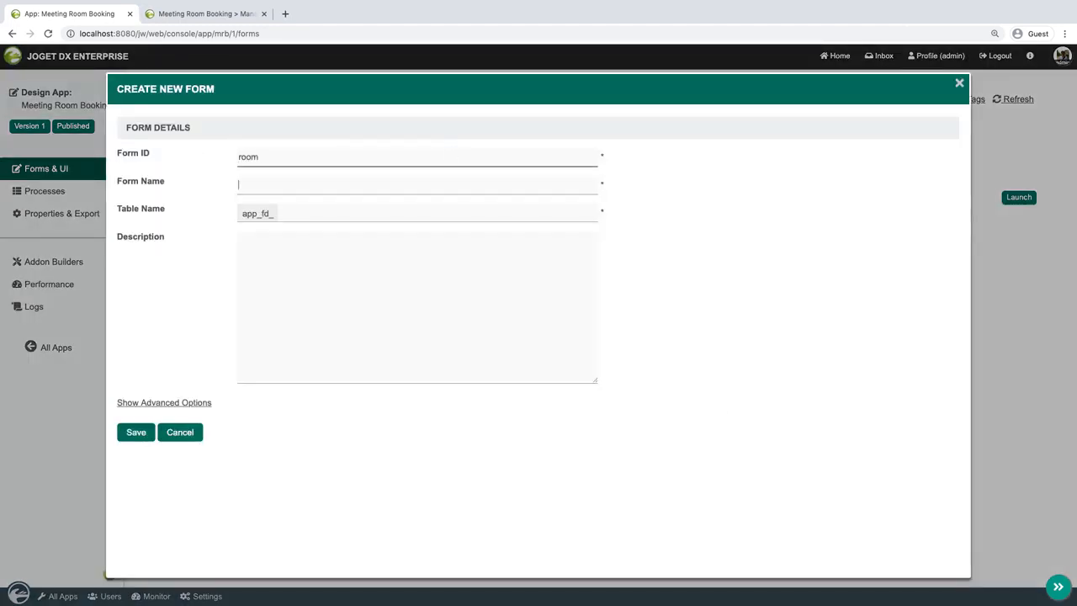
text(Room)
key(Tab)
text(mrb)
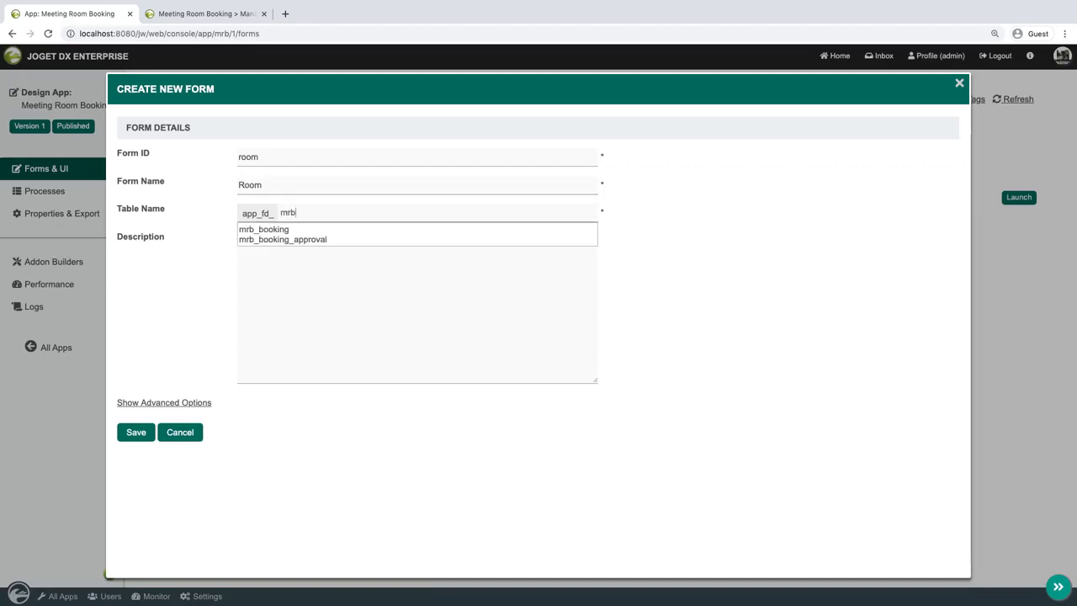
text(_room)
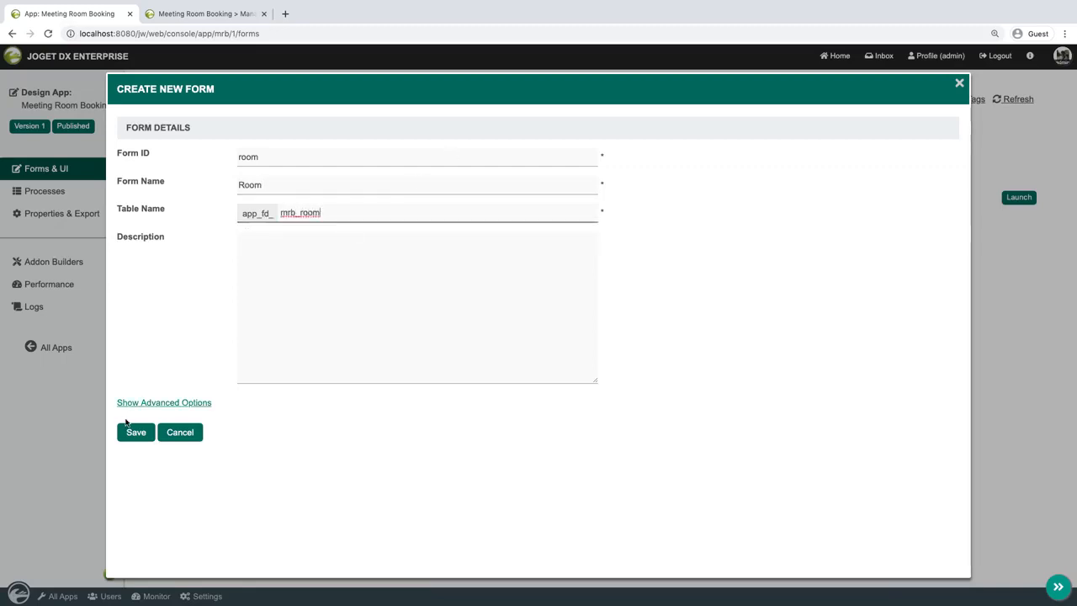
click(135, 434)
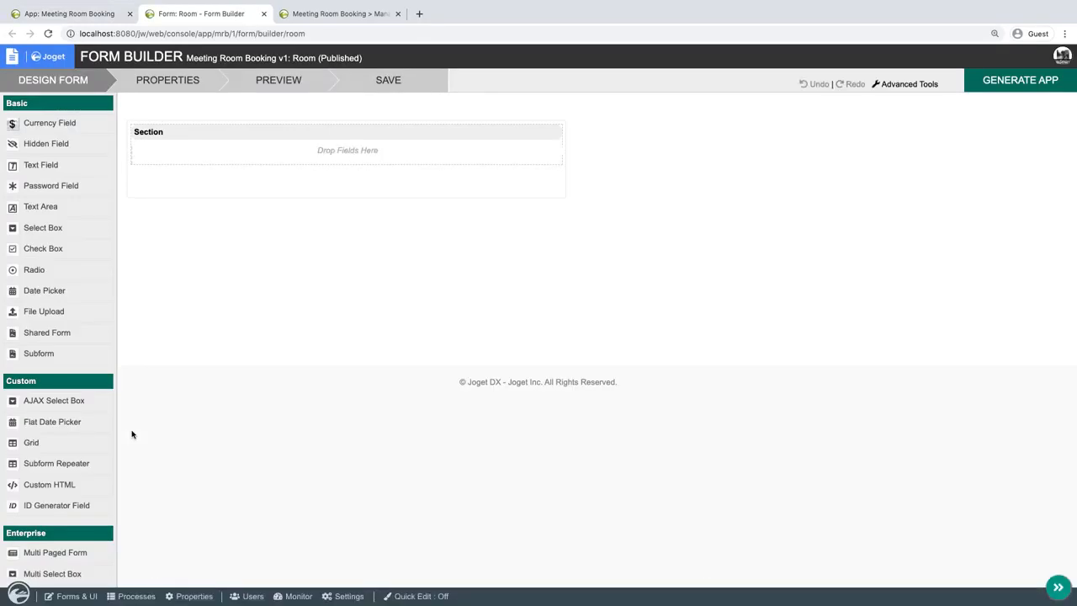
Change the label of the Room form's section to Room.
click(496, 133)
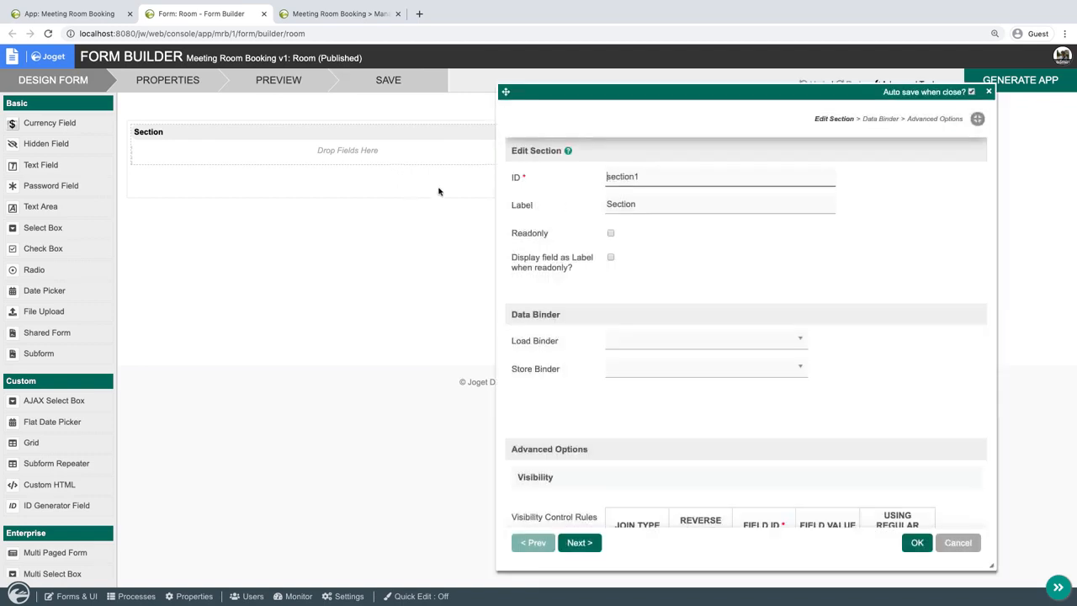
double_click(623, 202)
text(Room)
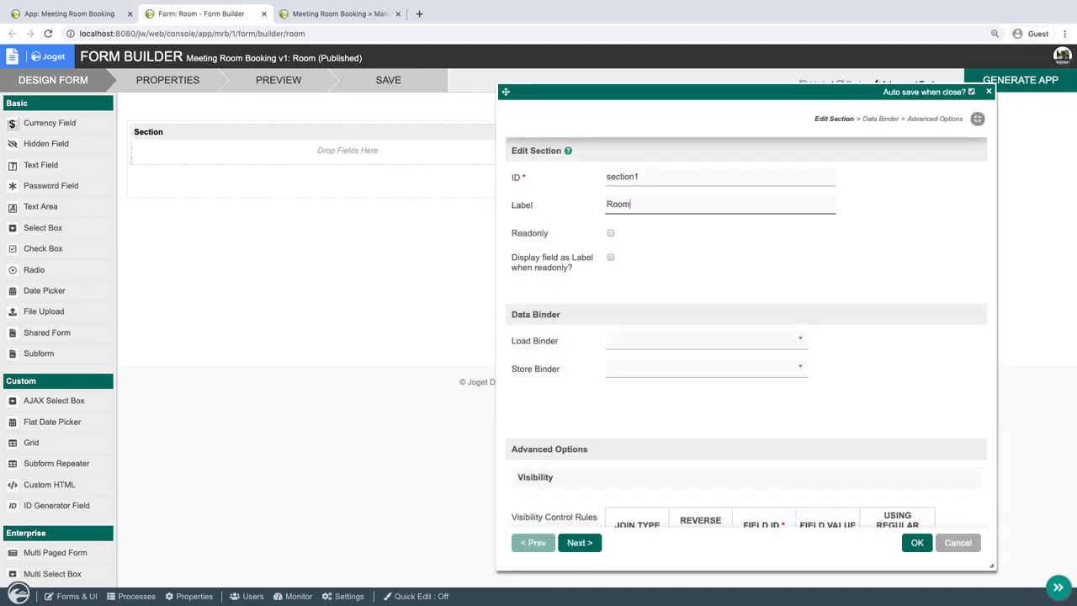
key(Escape)
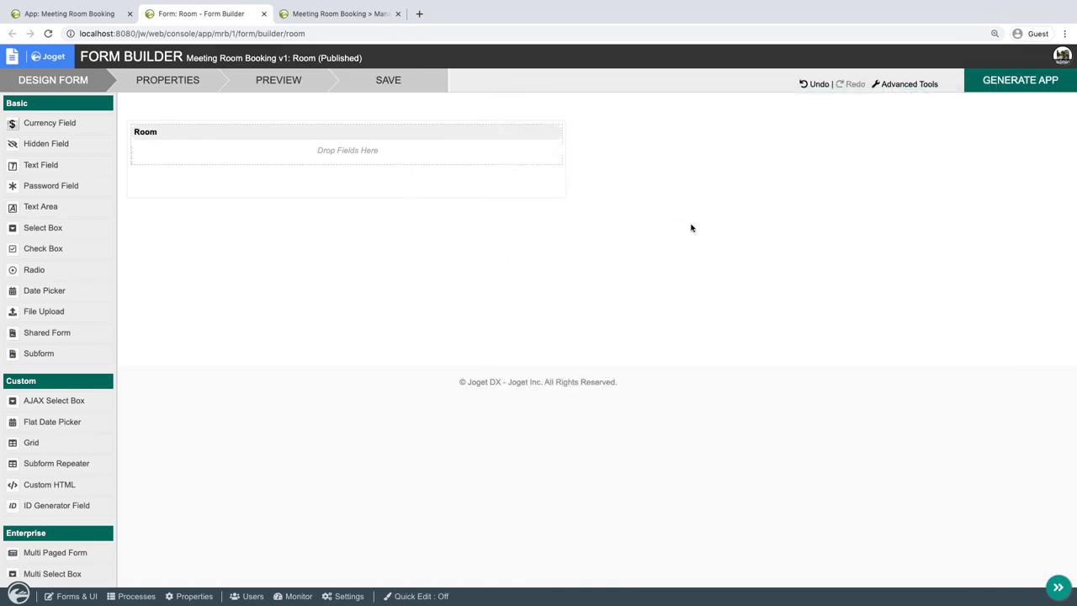
Add two text fields to the Room section and give the upper one the ID name and label Name.
drag(69, 166, 179, 162)
drag(46, 164, 181, 160)
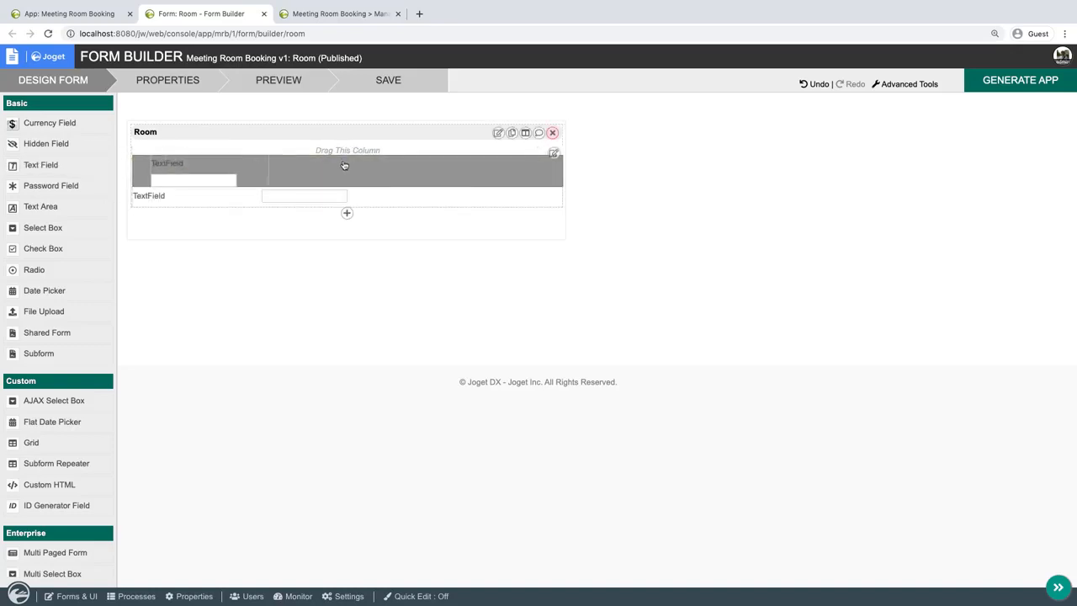
click(336, 164)
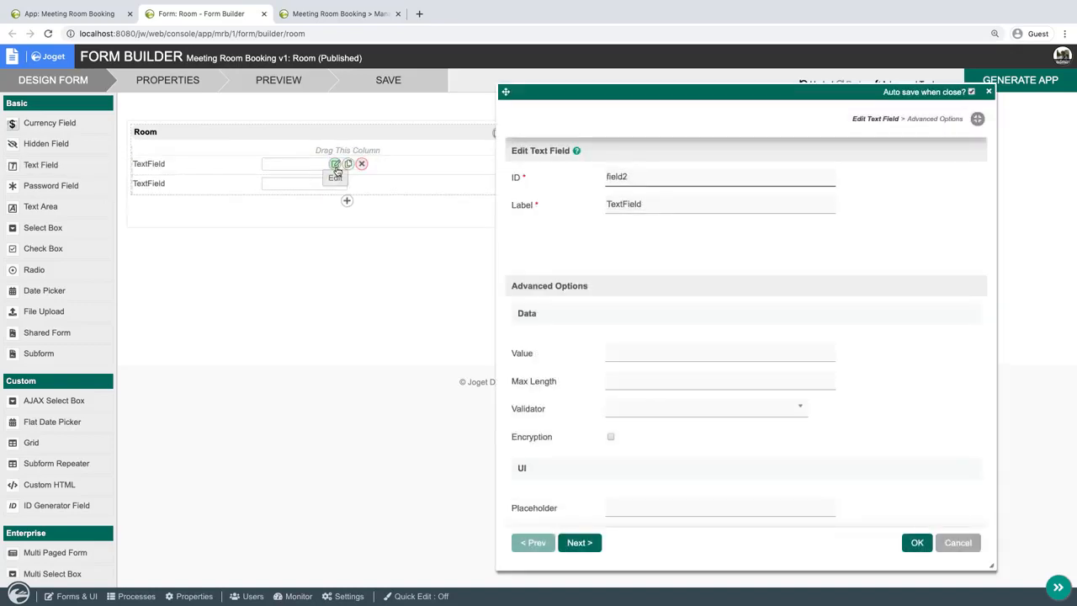
double_click(616, 176)
text(name)
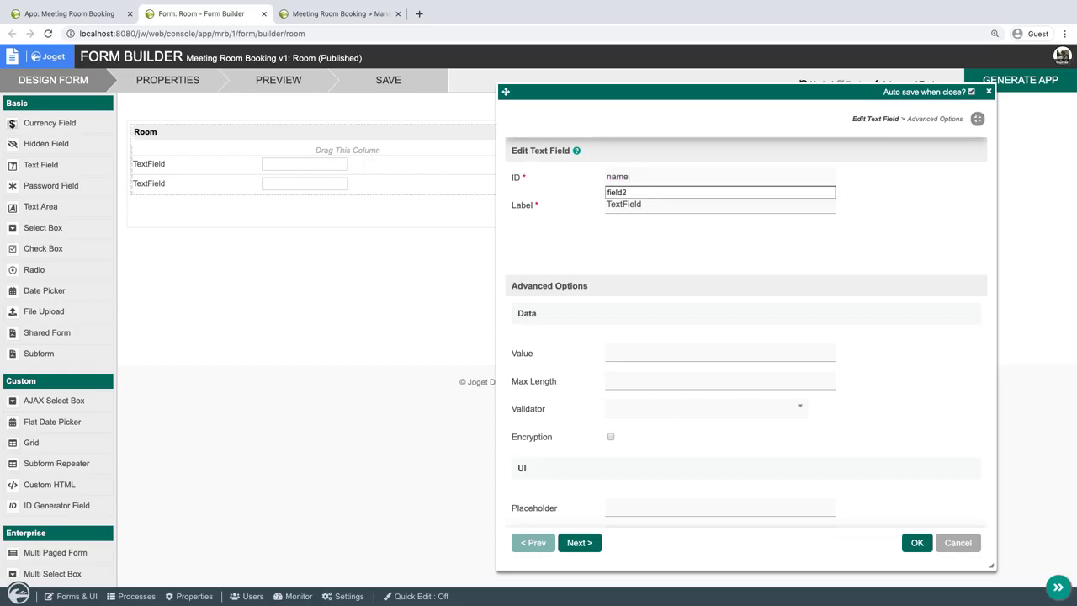
key(Tab)
text(Na)
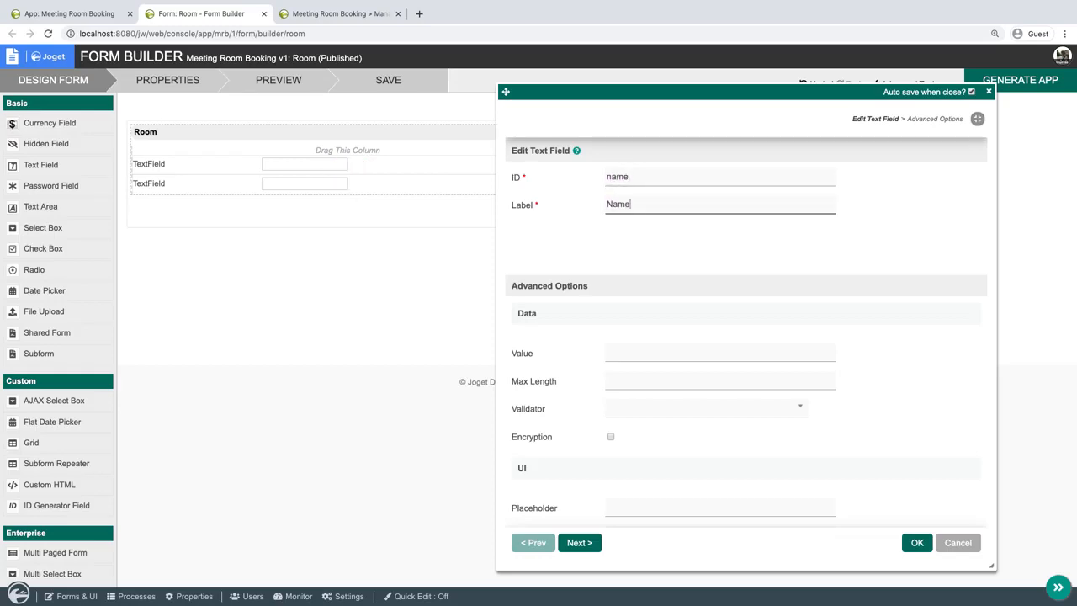
Make the Name field mandatory with the Default Validator and apply its properties.
click(659, 412)
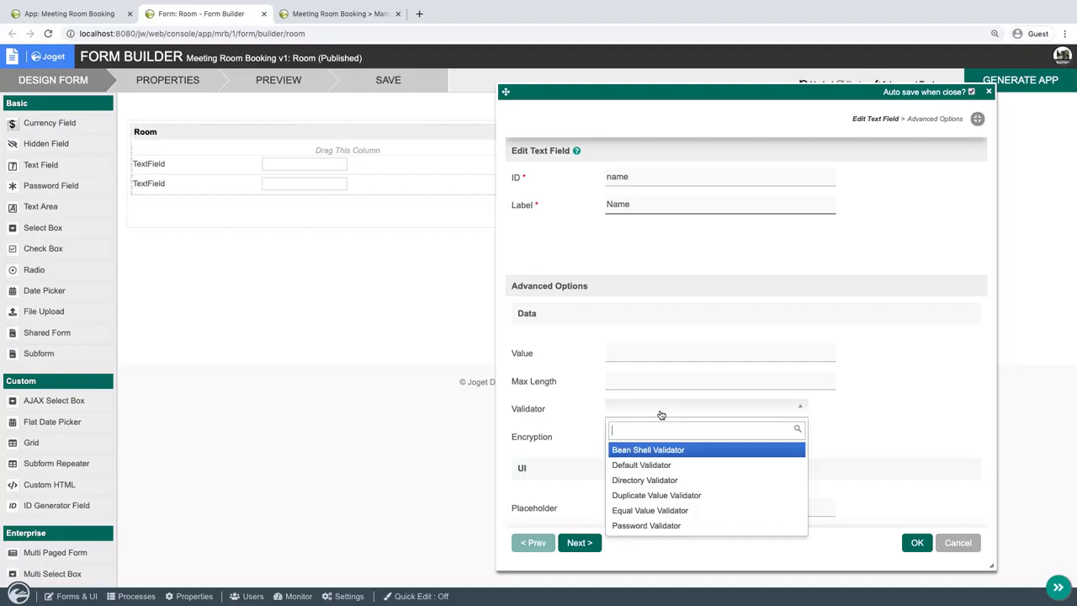
click(649, 463)
scroll(913, 444, down, 6)
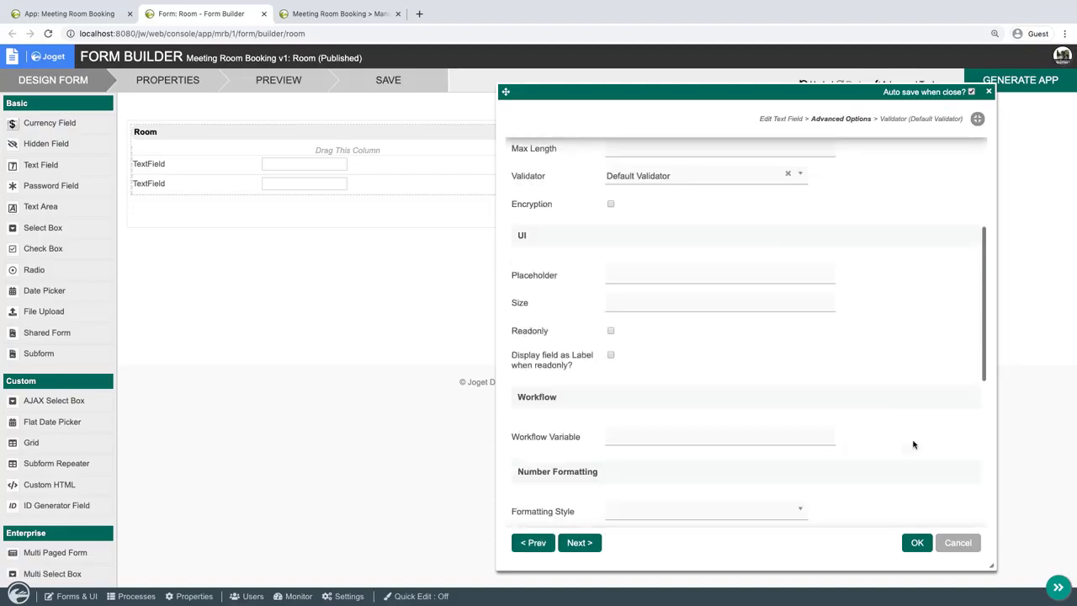
double_click(535, 382)
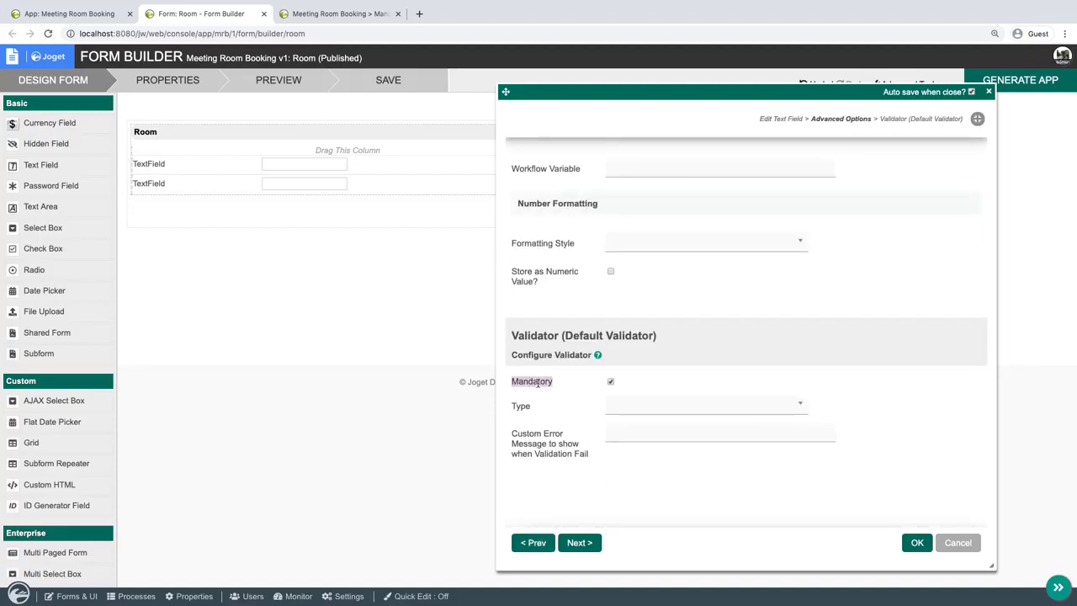
click(917, 543)
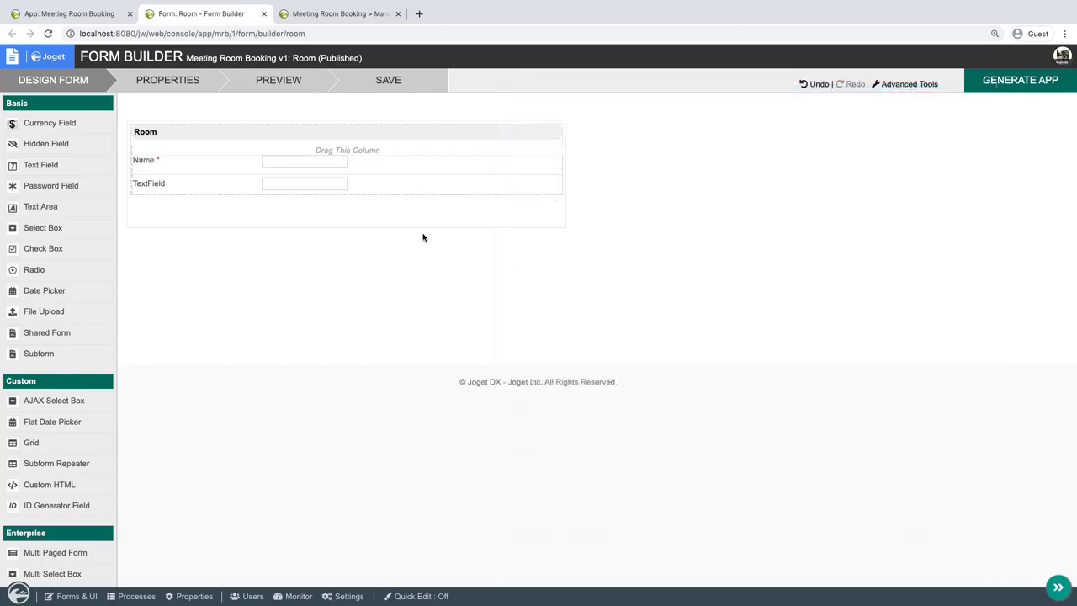
Set the second text field's ID to capacity and its label to Capacity.
click(334, 183)
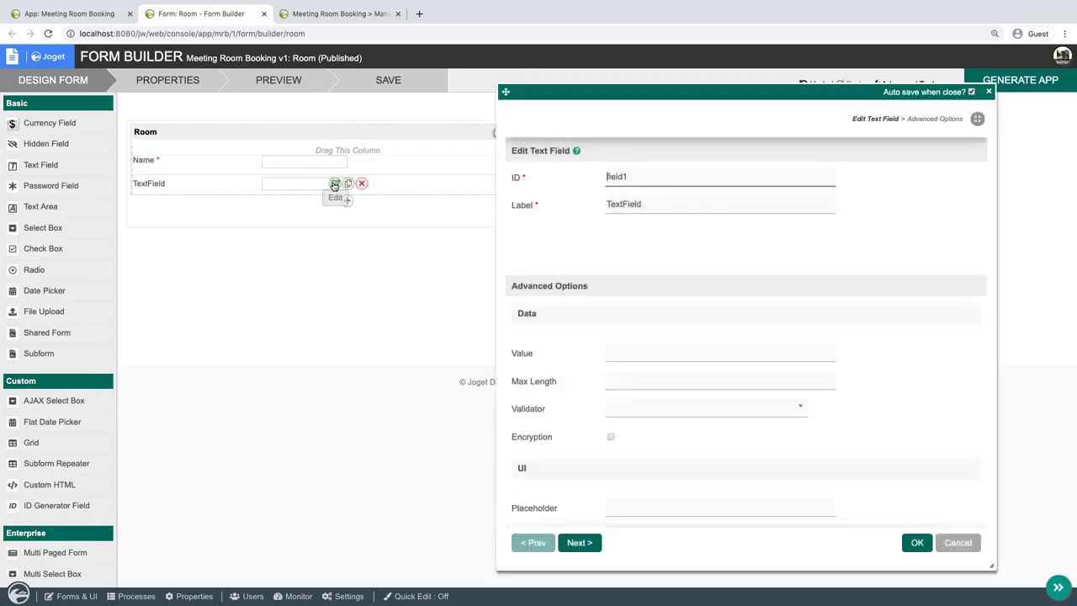
text(capacity)
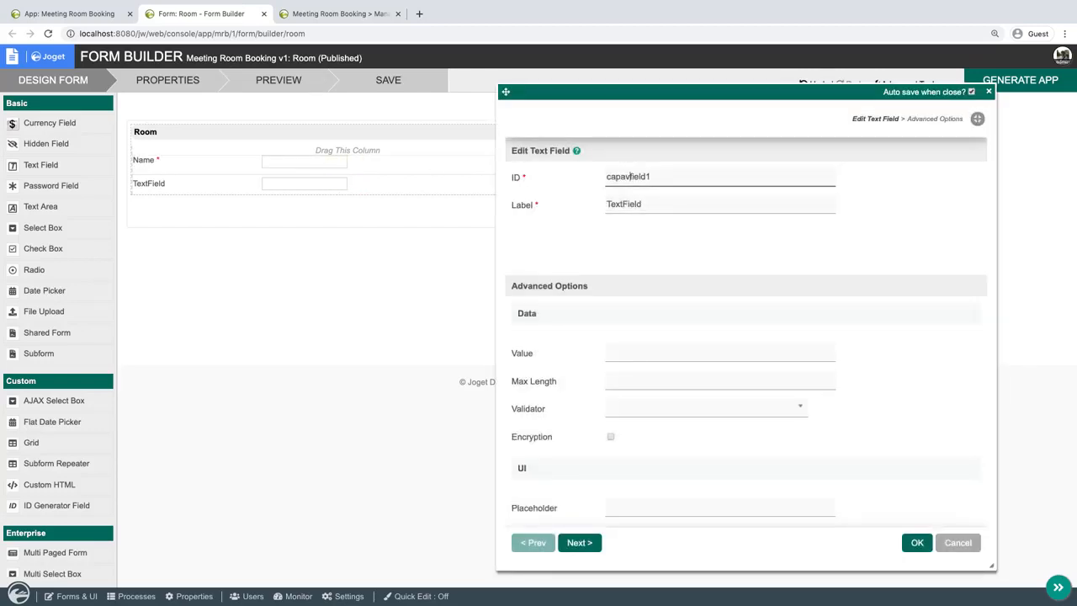
key(shift+End)
key(Delete)
key(Tab)
text(Capa)
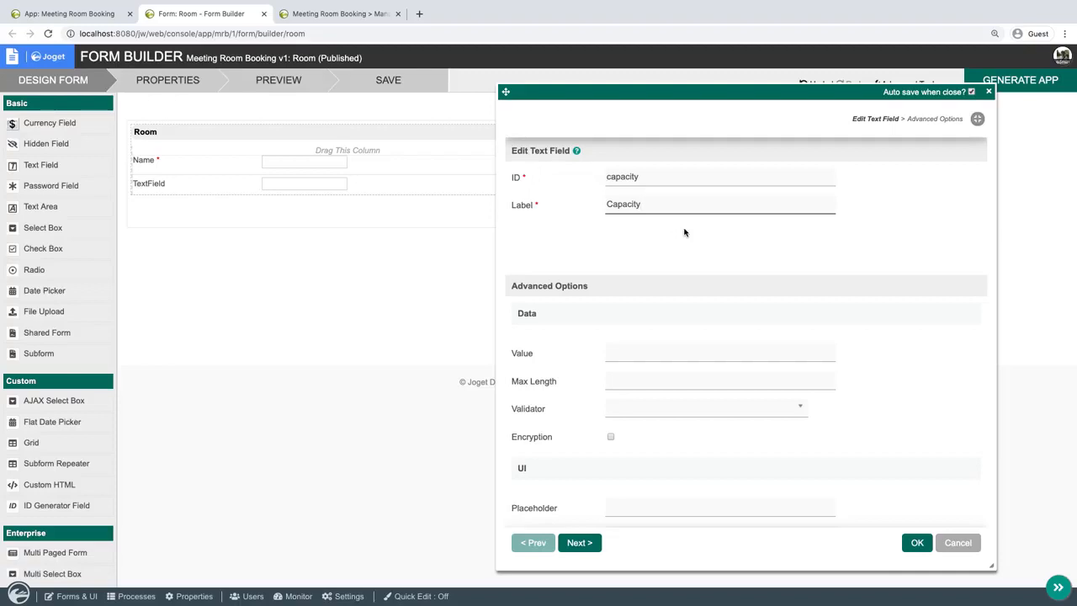
key(Return)
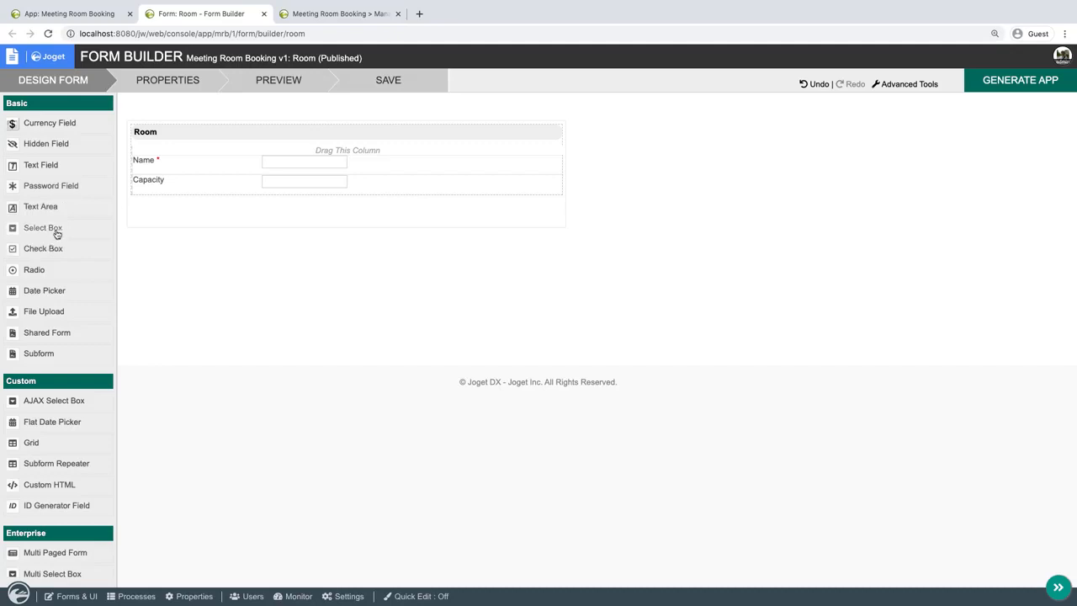
Add a select box below Capacity with the ID available and label Available.
drag(56, 233, 217, 213)
click(336, 205)
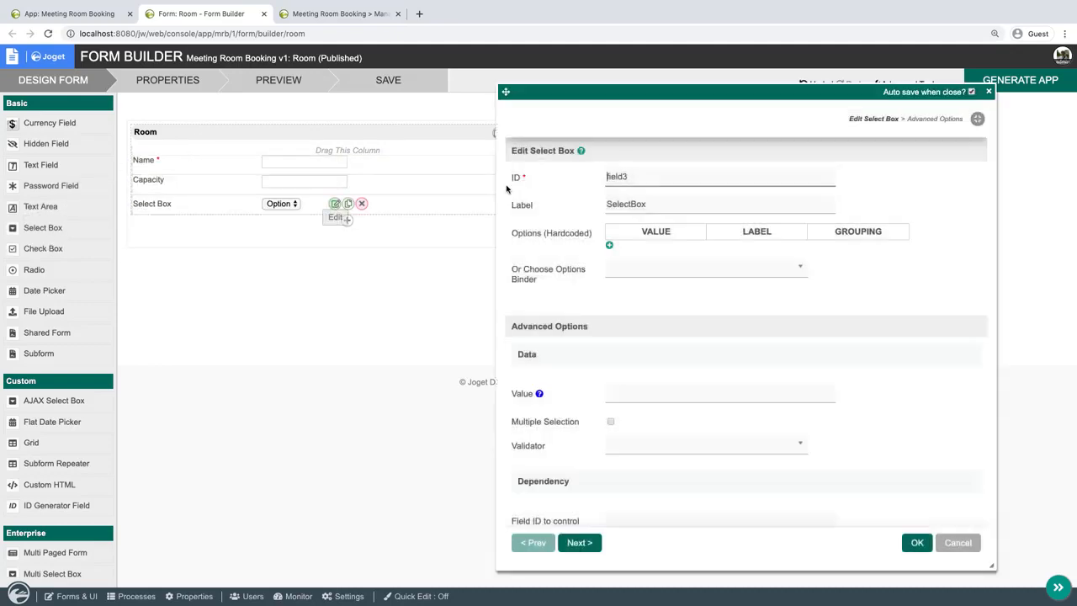
double_click(684, 171)
text(available)
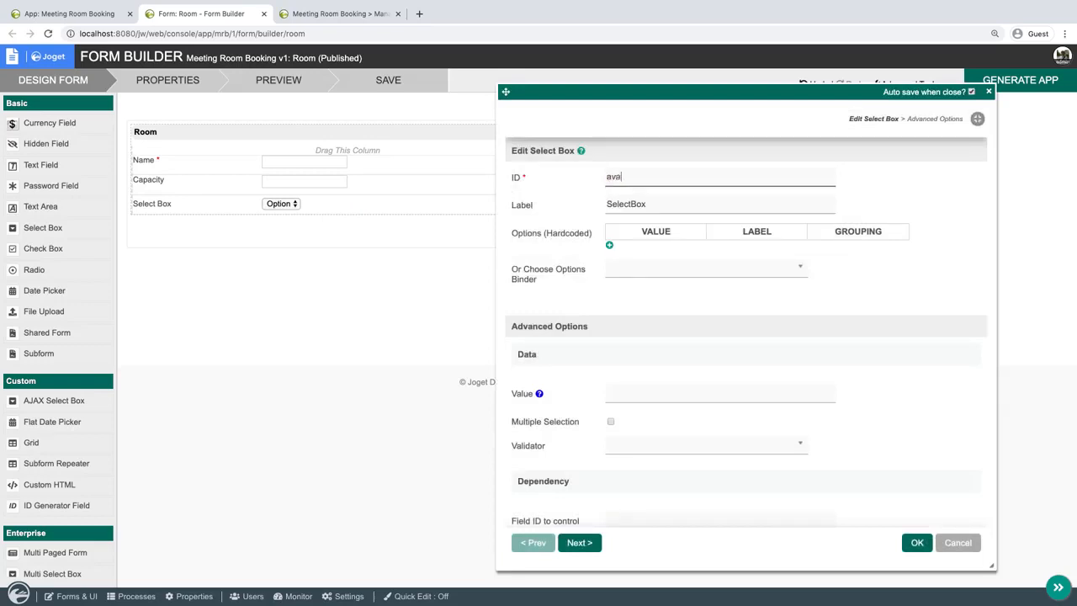
key(Tab)
text(Av)
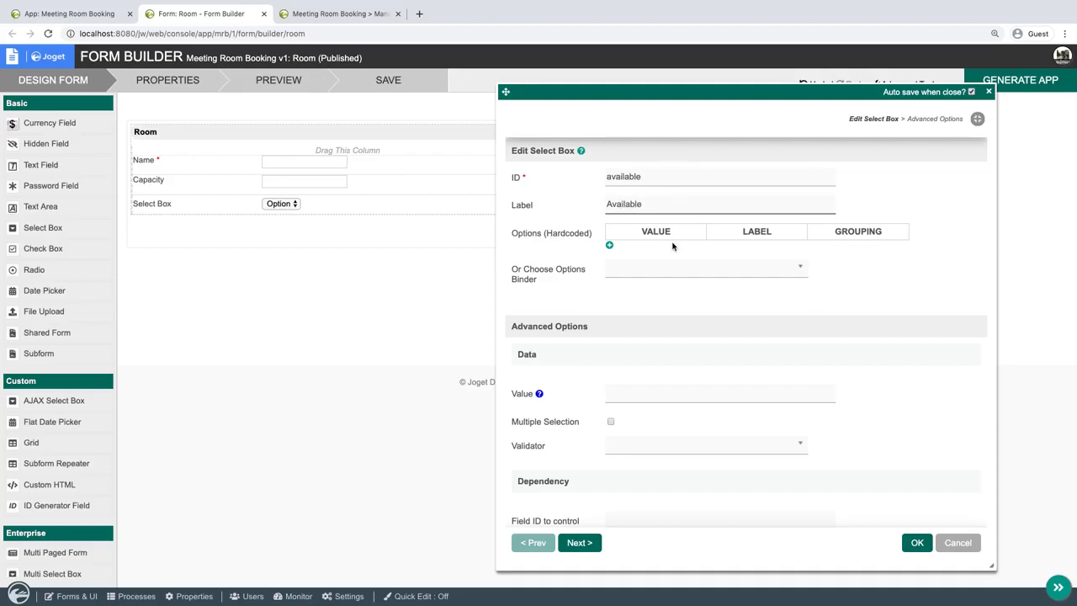
Give the Available select box the hardcoded options Yes and No, using the same text for value and label.
click(609, 244)
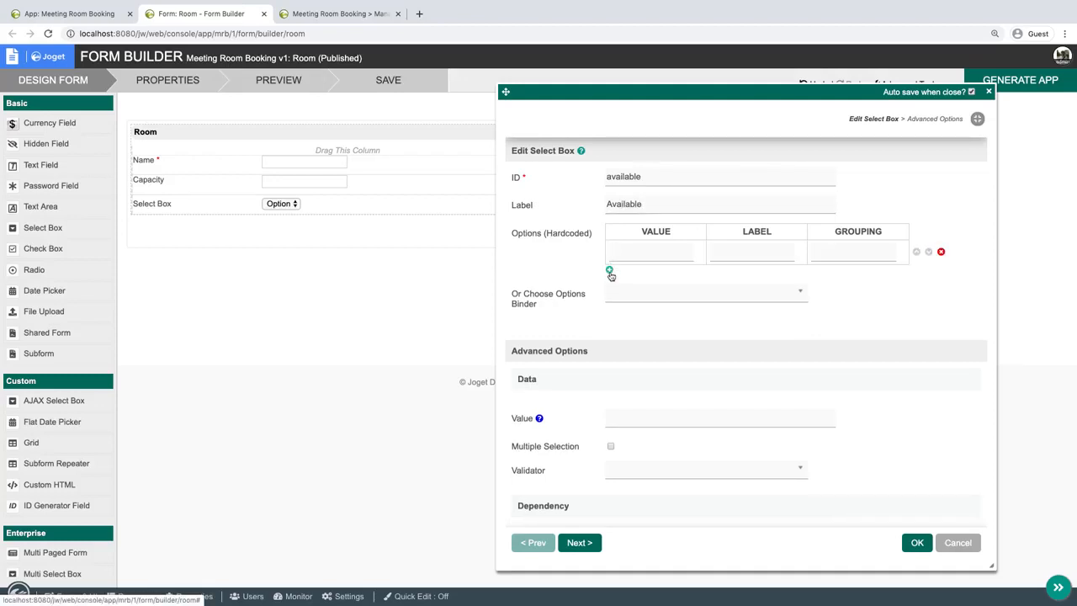
click(609, 271)
click(635, 254)
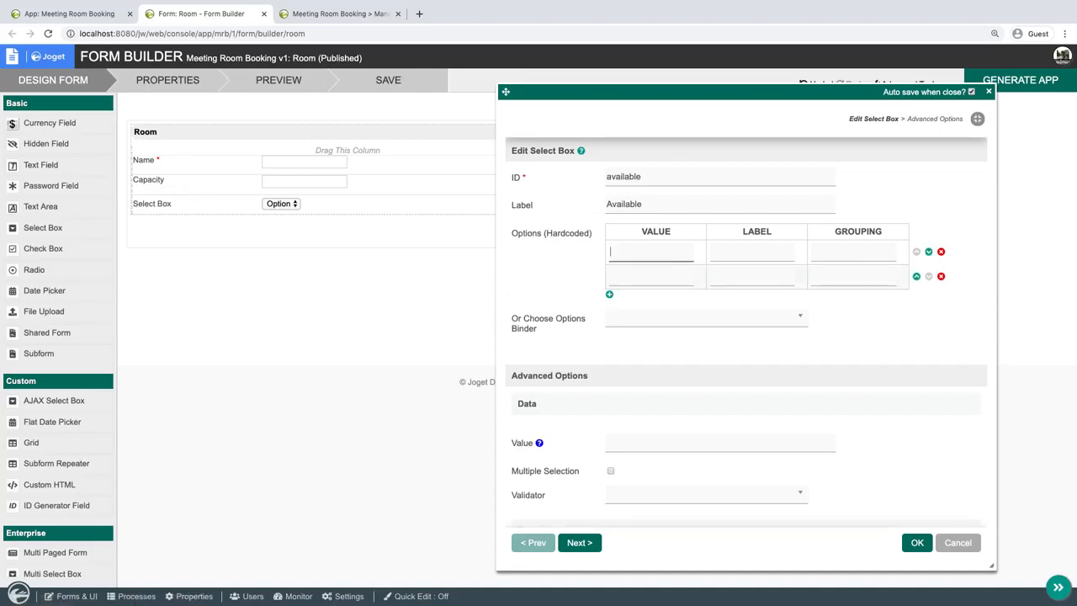
key(Tab)
text(Y)
click(660, 280)
text(No)
key(Tab)
text(No)
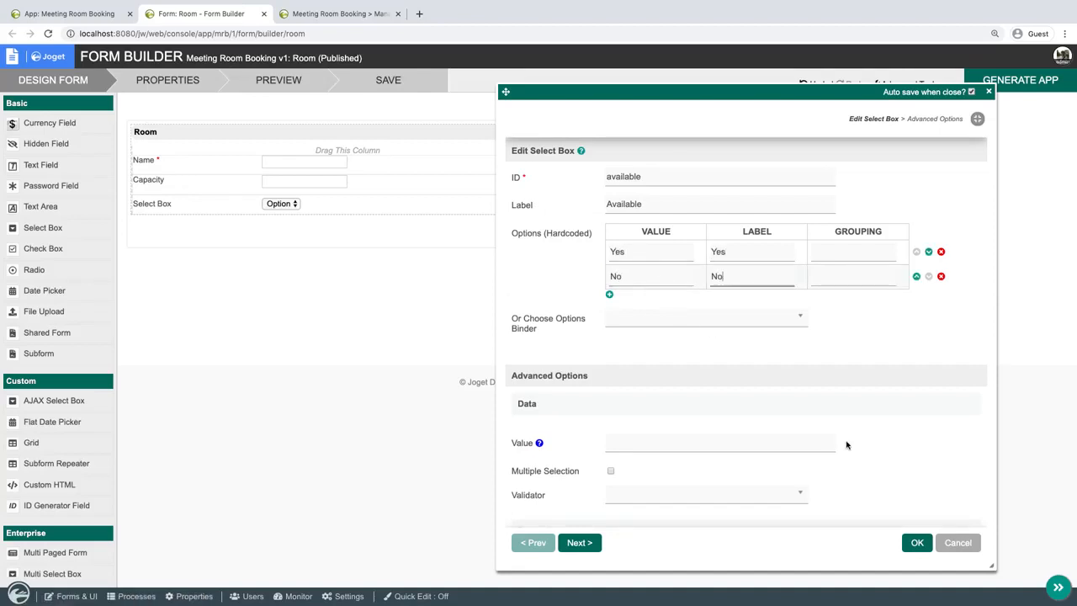
click(917, 541)
Save the Room form and generate a CRUD from it.
click(412, 79)
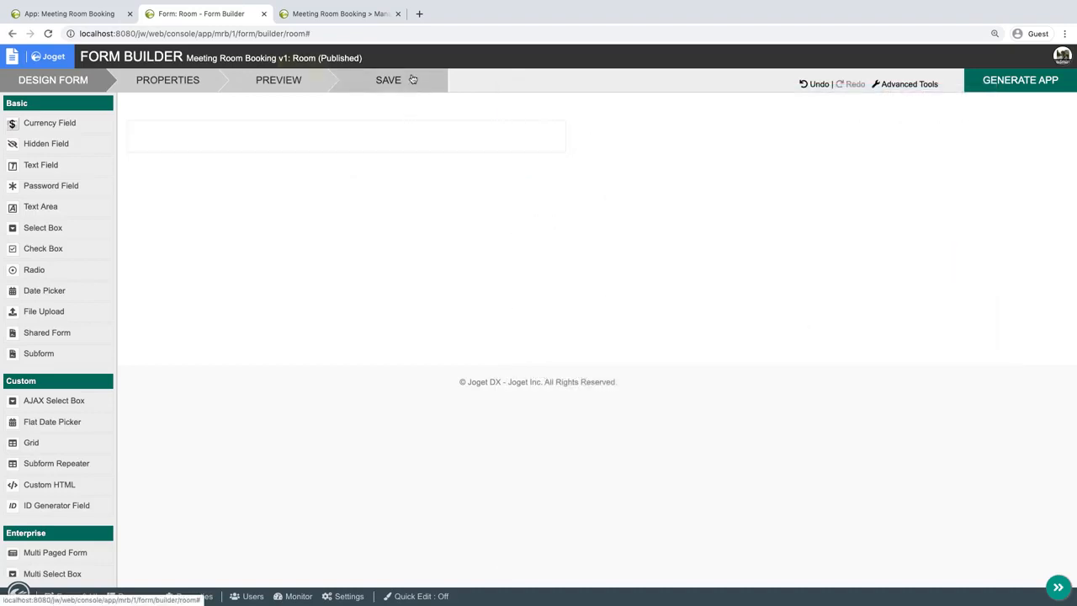
click(1011, 80)
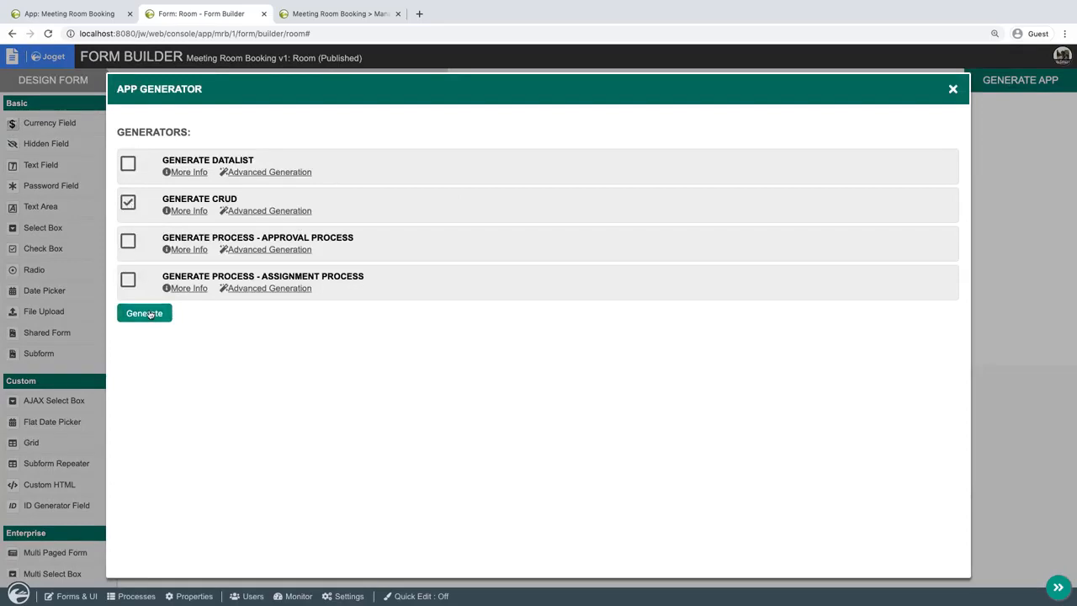
click(145, 313)
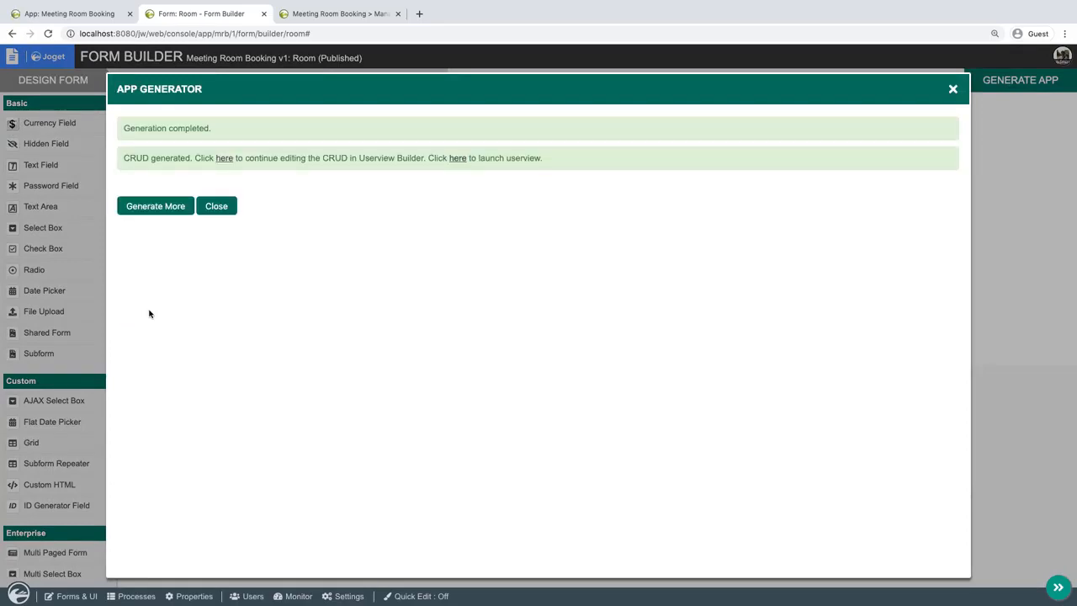
click(216, 206)
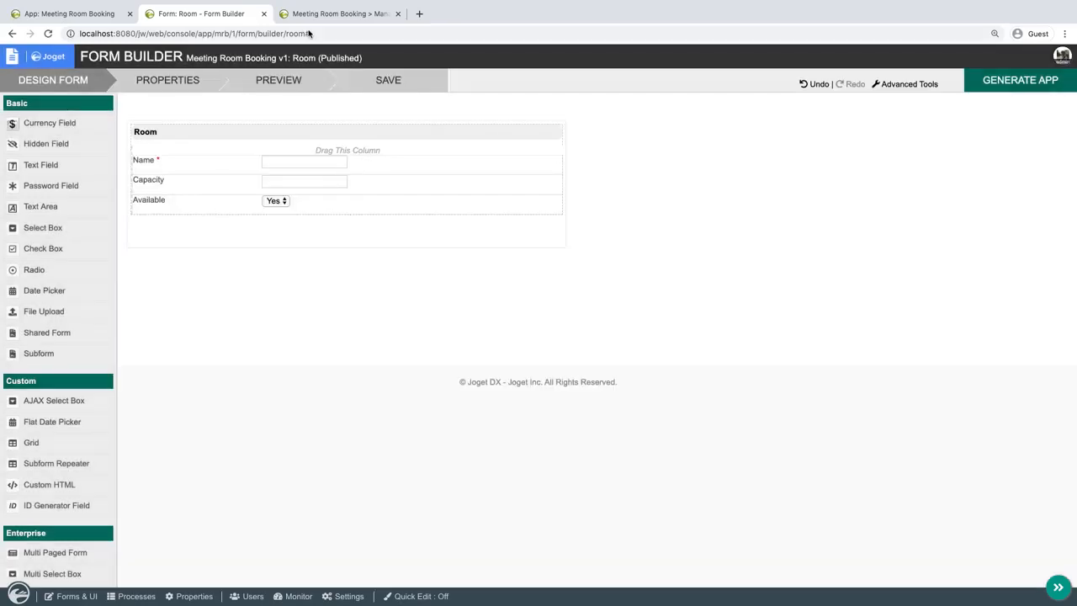
Open Manage Room in the running Meeting Room Booking app and save a new room Alpha Room with capacity 10 pax.
click(329, 14)
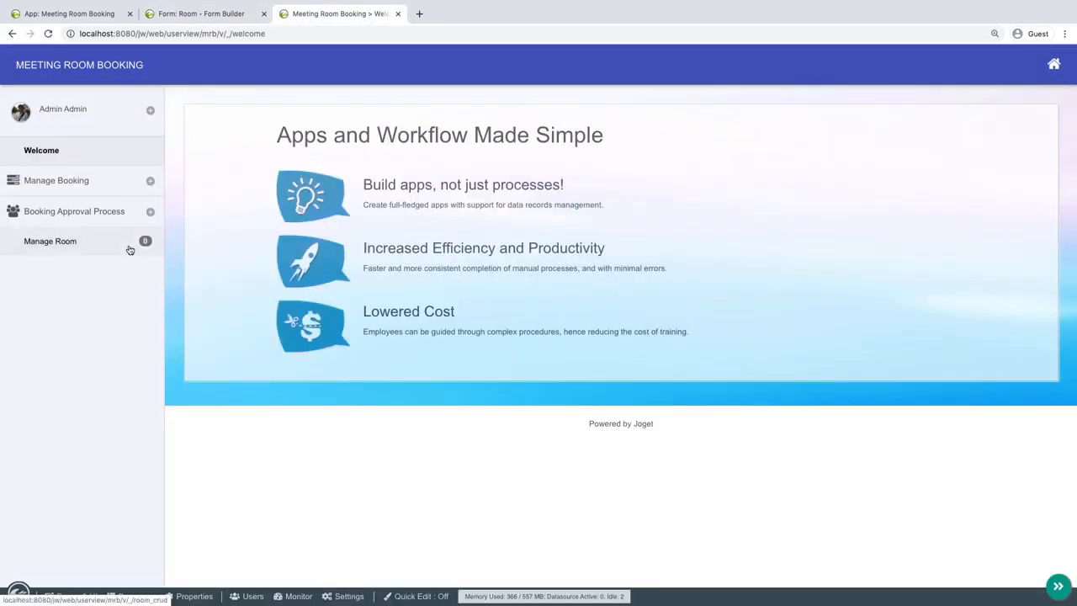
click(128, 248)
click(212, 266)
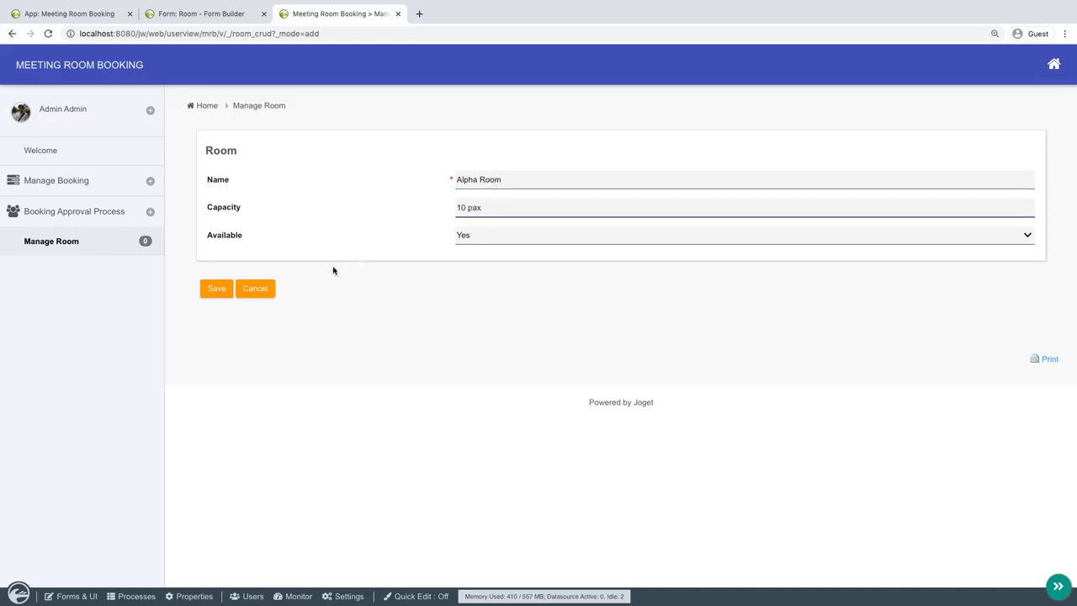
click(216, 289)
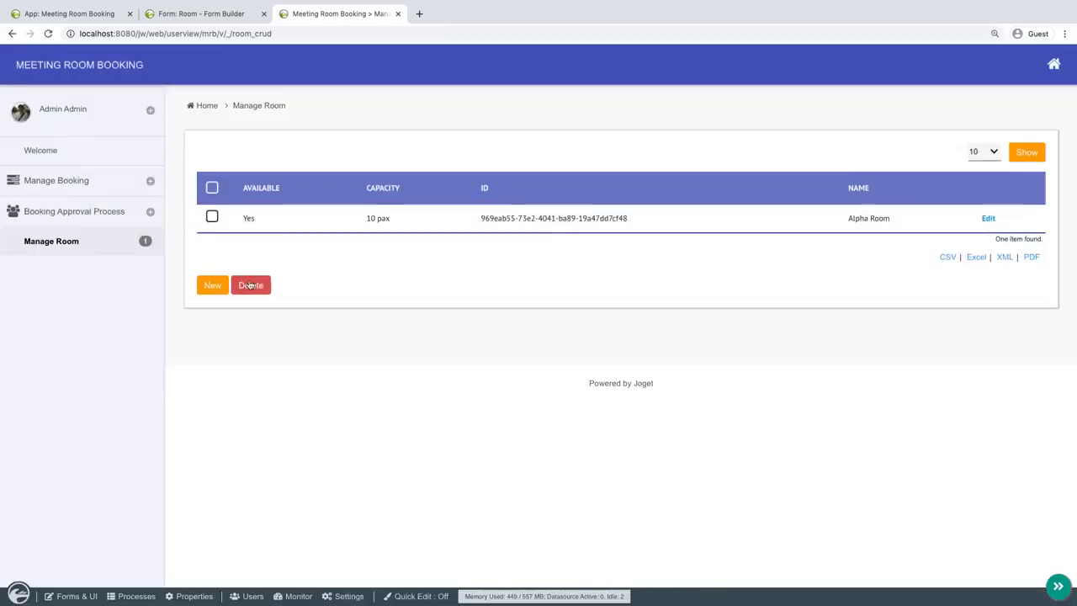
Add and save a second room record named Beta Room with capacity 20 pax.
click(212, 285)
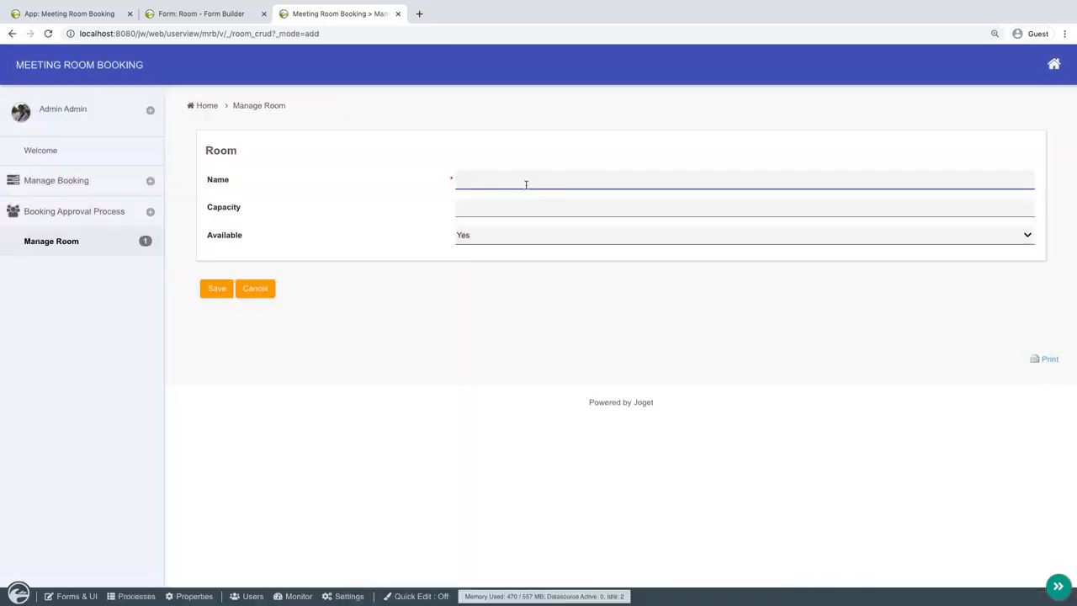
text(Beta Room)
key(Tab)
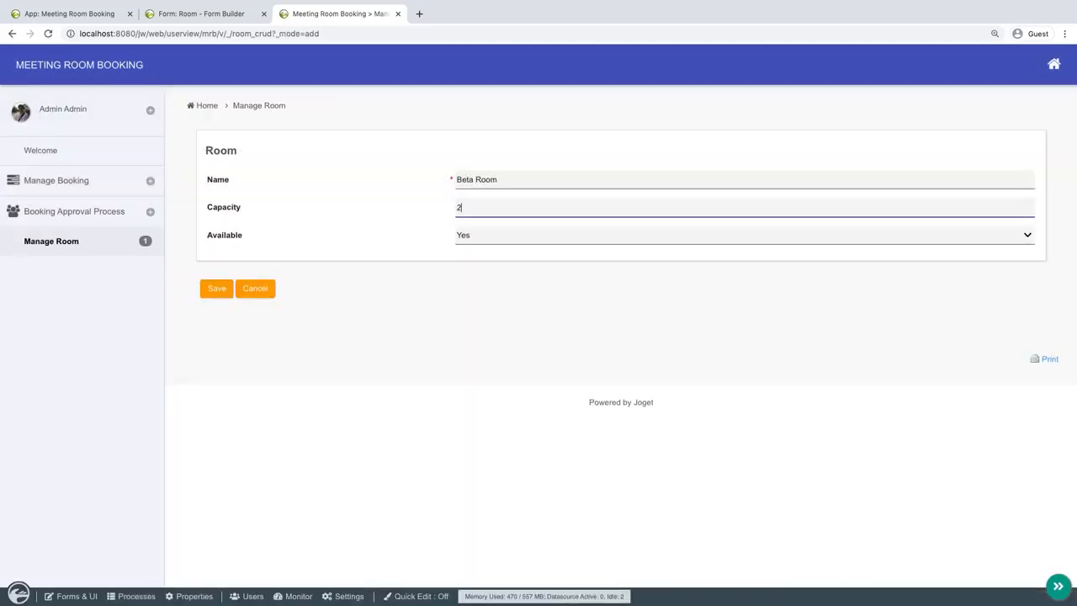
click(213, 288)
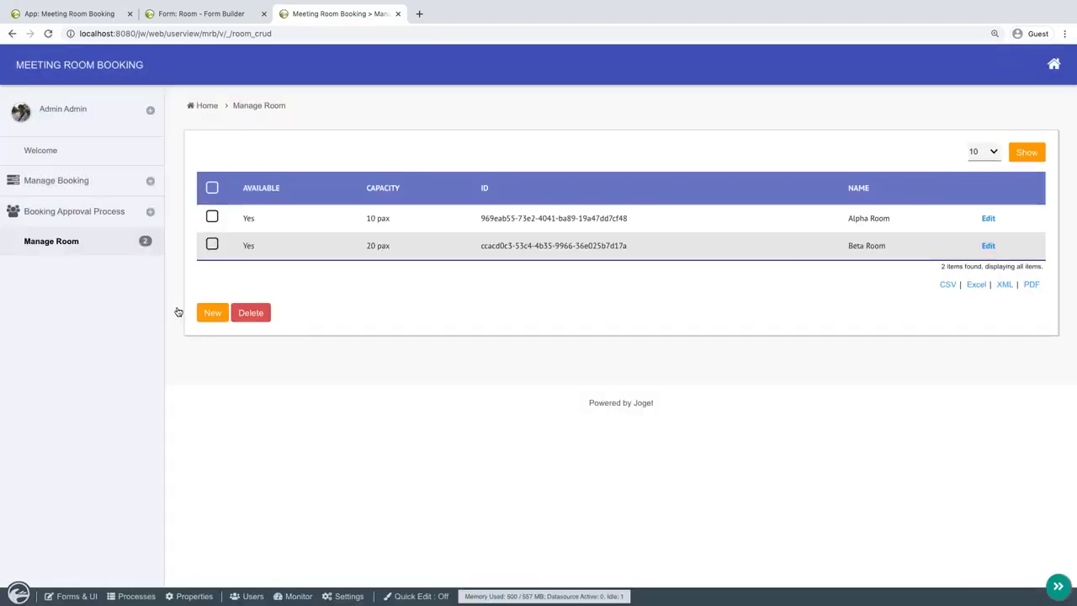
Start a third room record and enter the name Gamma Room.
click(213, 313)
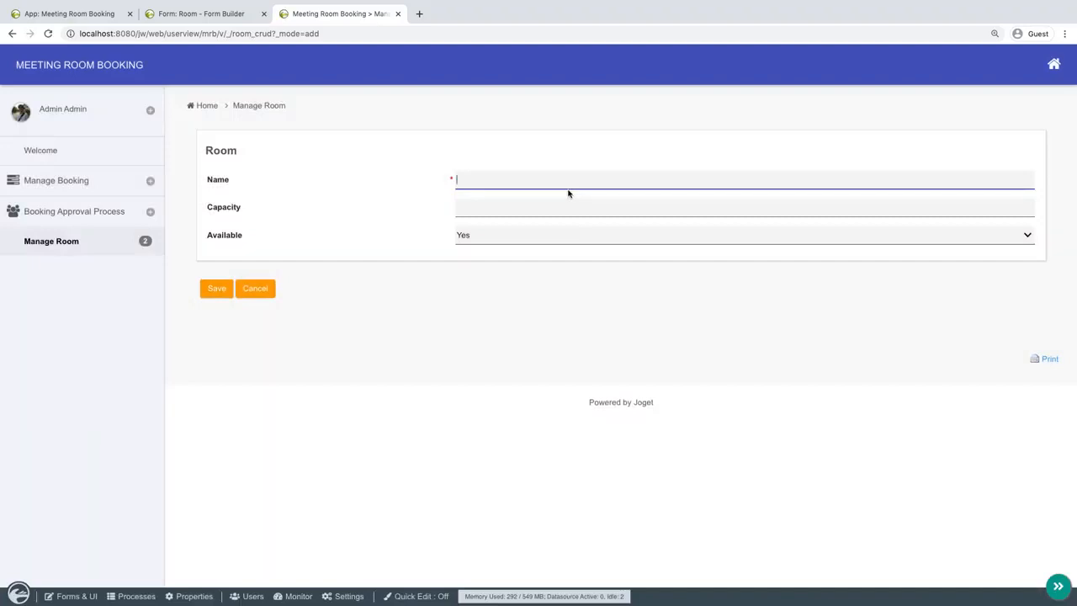
text(Gamma Room)
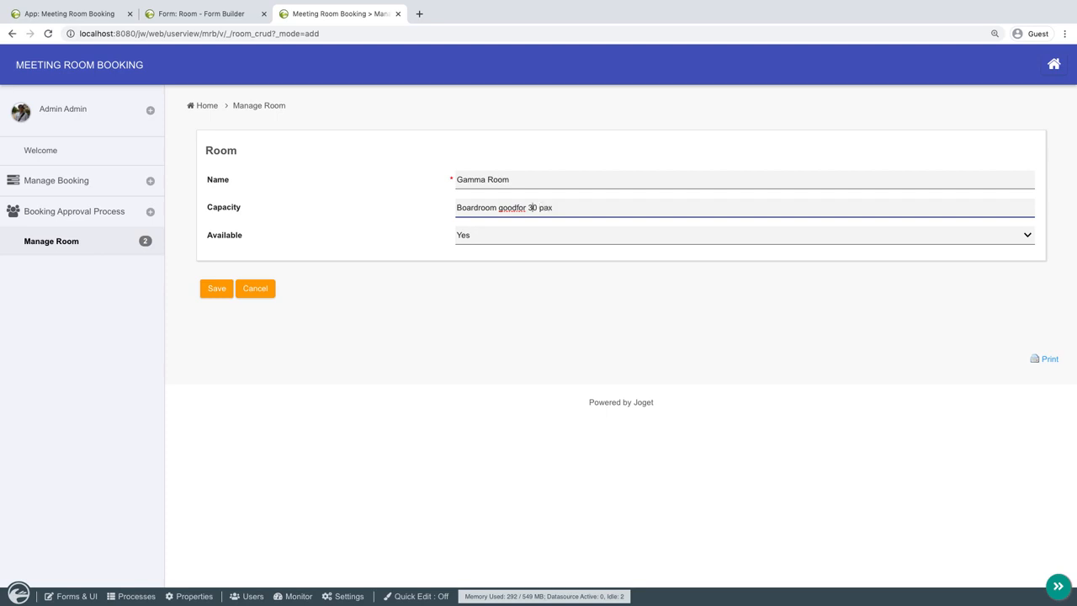
Complete the Gamma Room record with the capacity "Boardroom good for 30 pax" and save it.
click(518, 207)
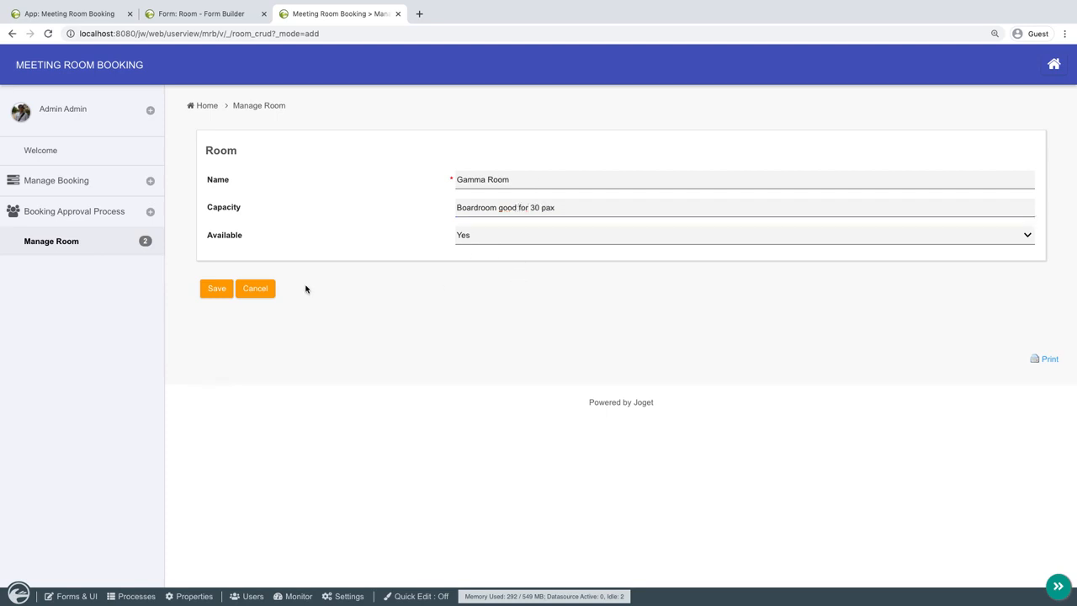
click(216, 288)
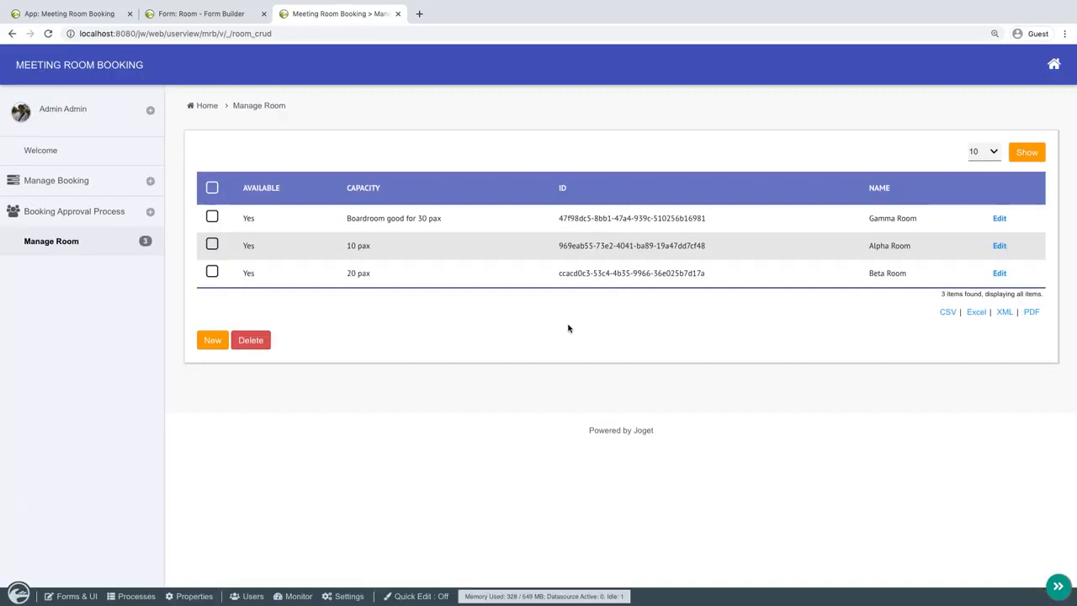
Open the Room list from Manage Room in the Datalist Builder and remove its ID column.
click(428, 599)
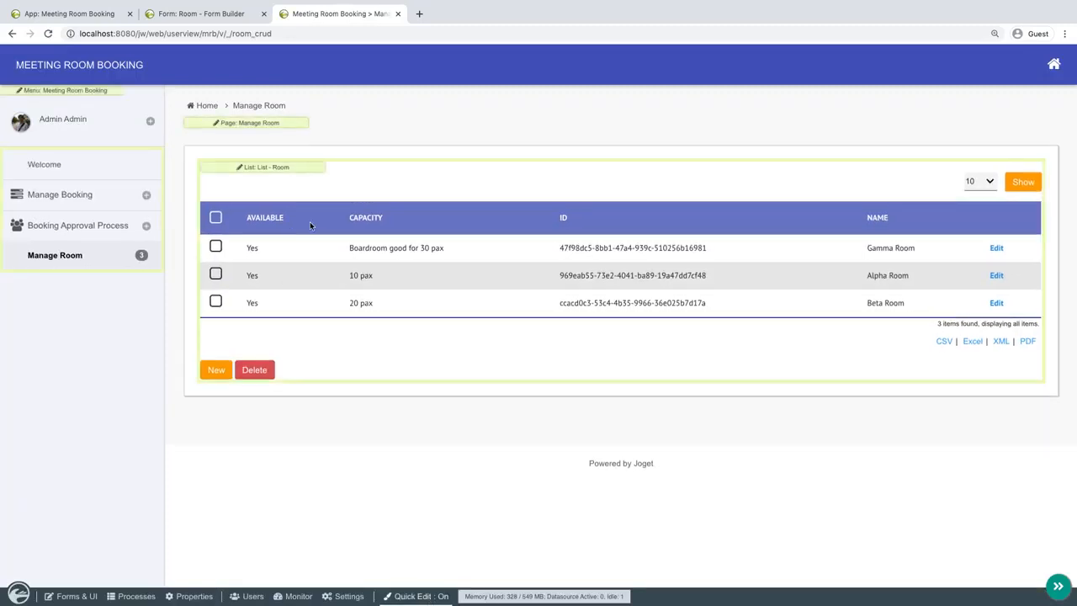
click(308, 170)
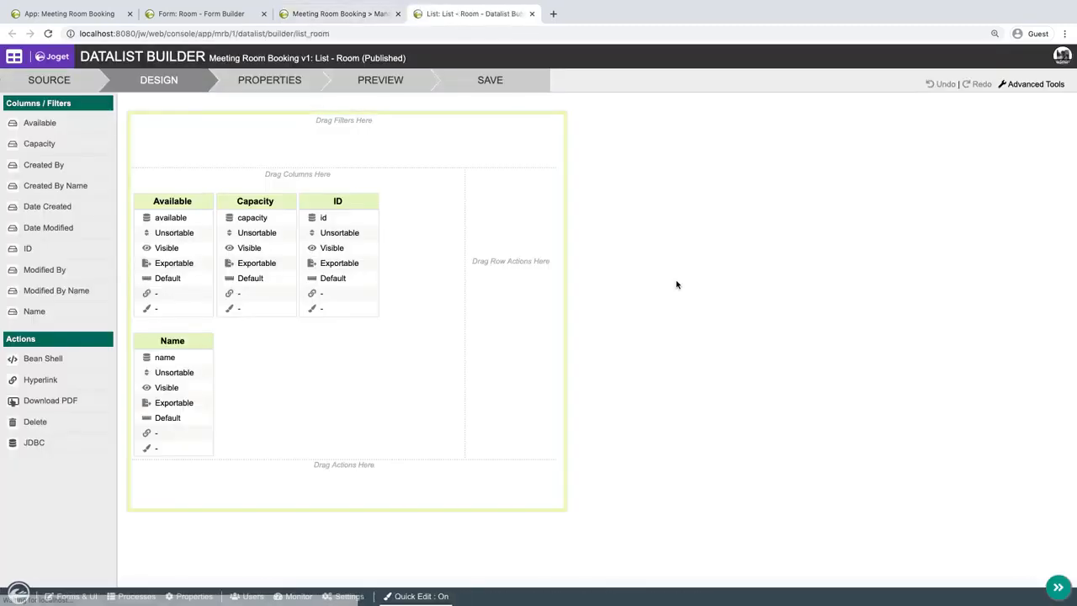
click(375, 188)
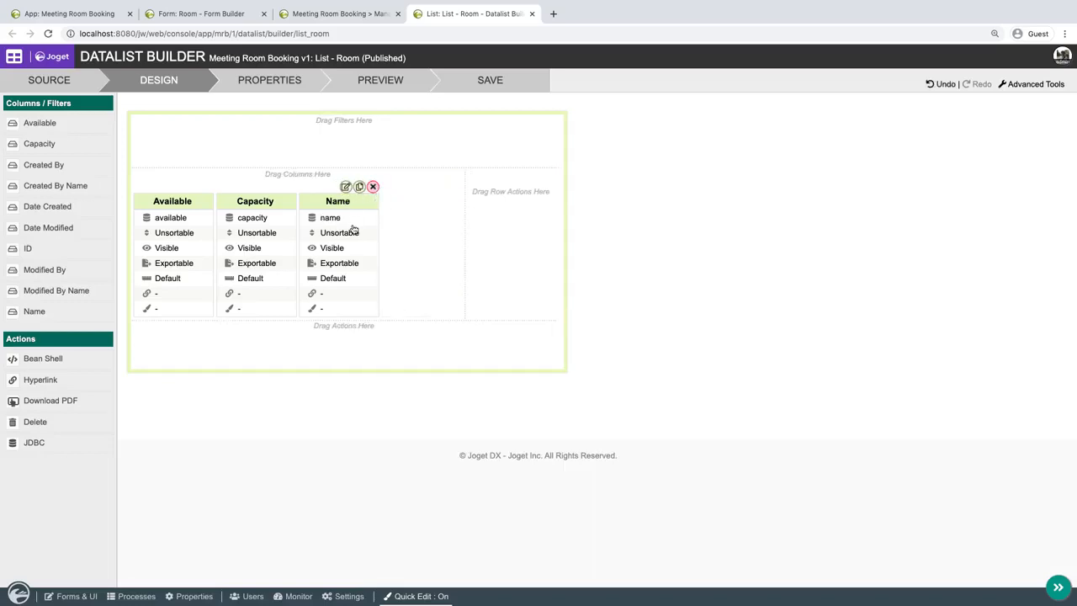
Move the Name column to the front of the Room list, save it, and refresh Manage Room with Quick Edit off.
drag(351, 229, 185, 232)
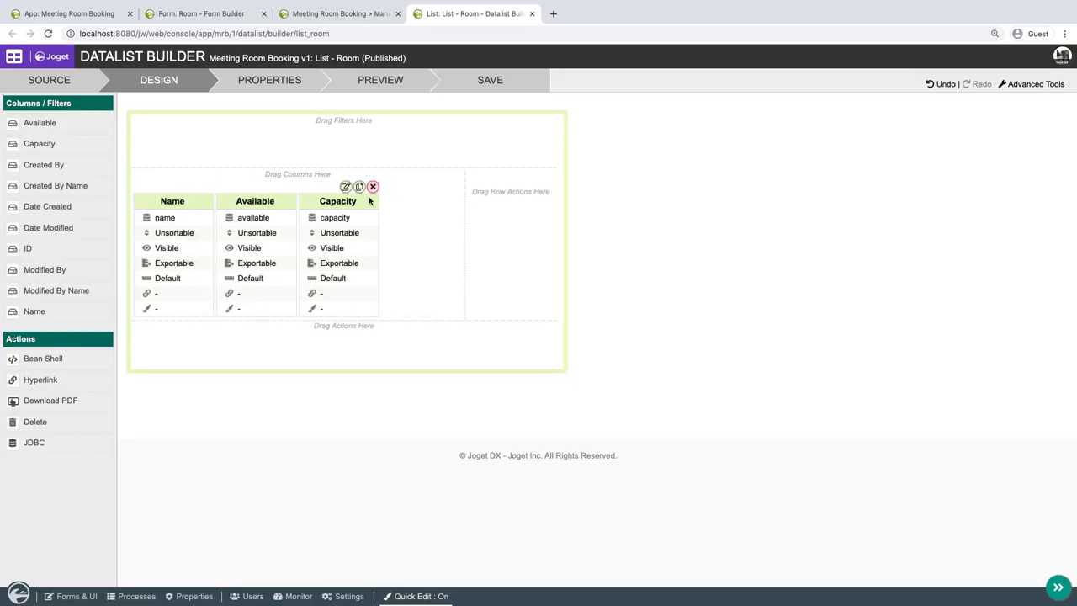
click(490, 80)
click(532, 13)
click(97, 266)
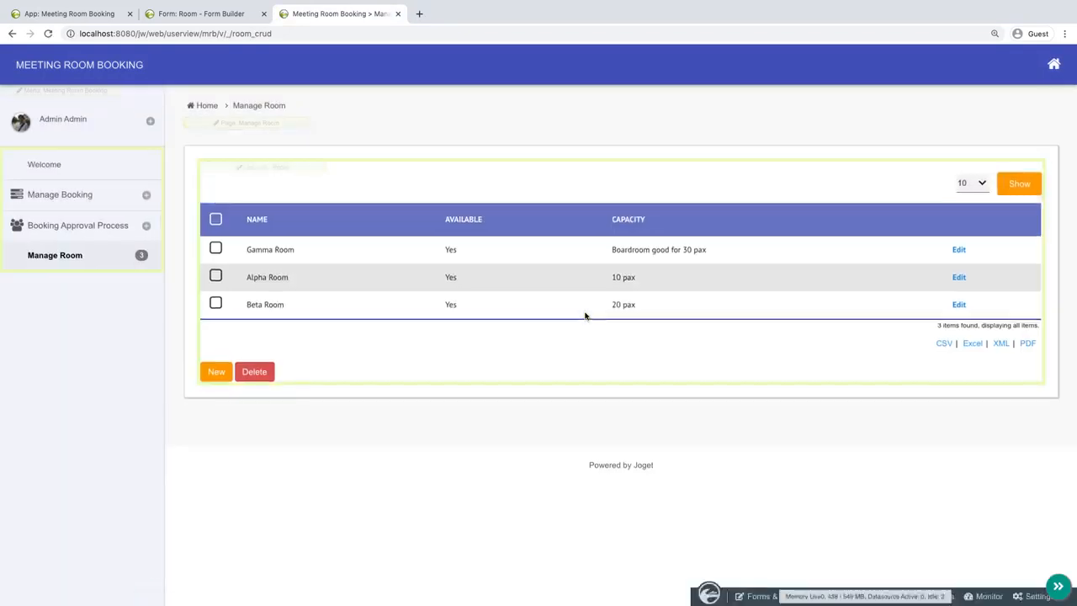
click(421, 596)
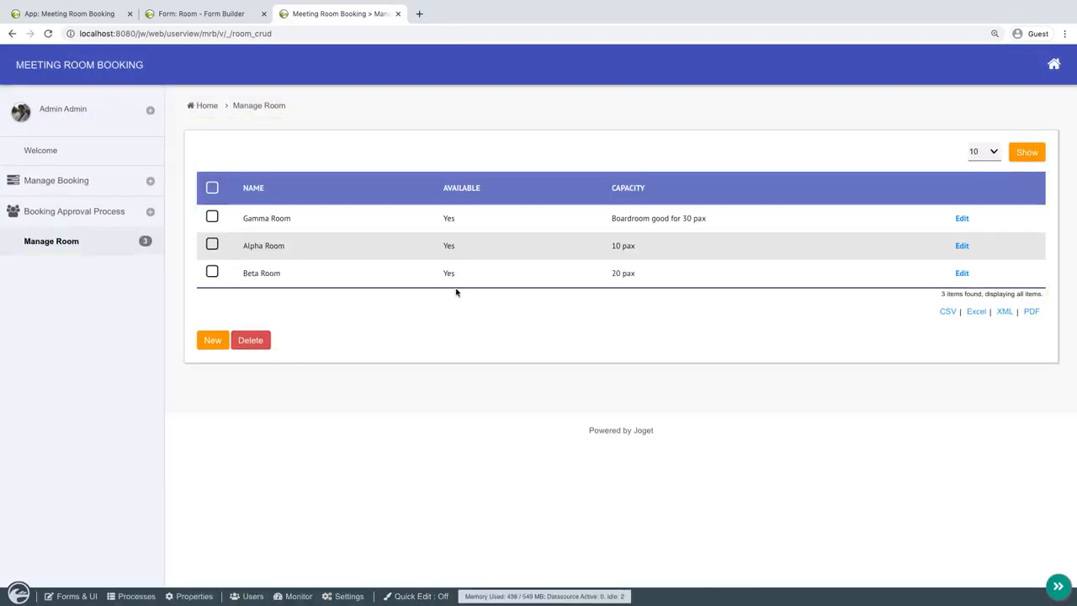
Open the UAT Meeting booking record and check which choices its Room field offers.
click(101, 189)
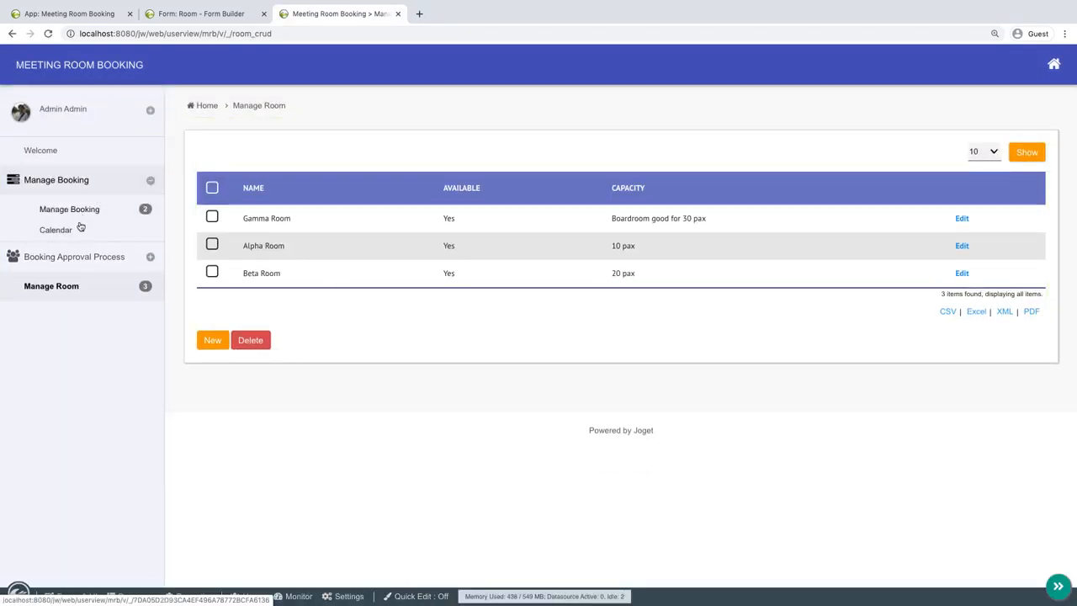
click(85, 210)
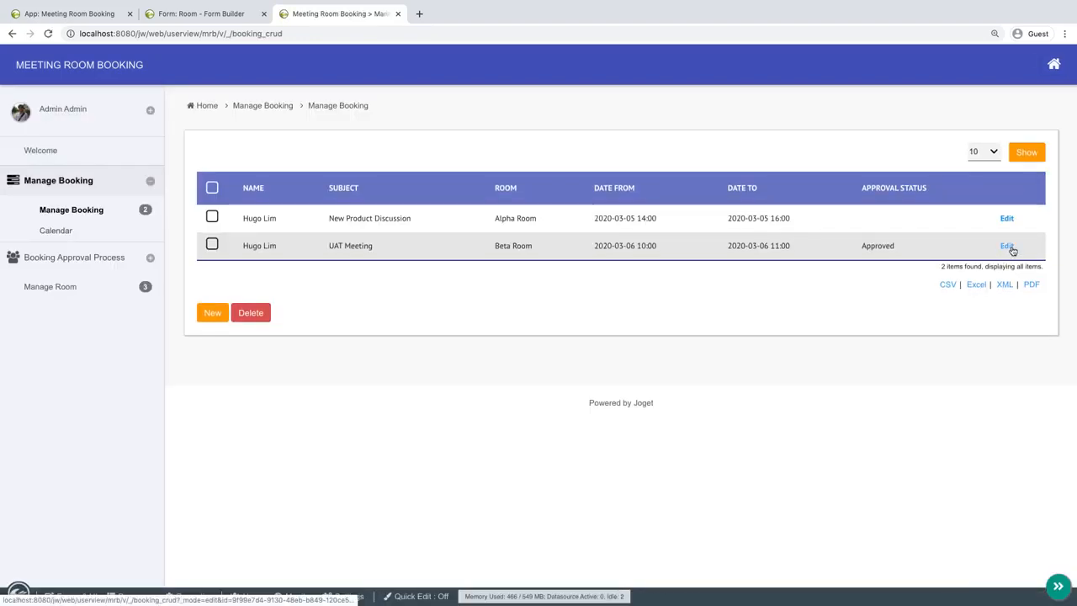
click(1007, 246)
click(534, 238)
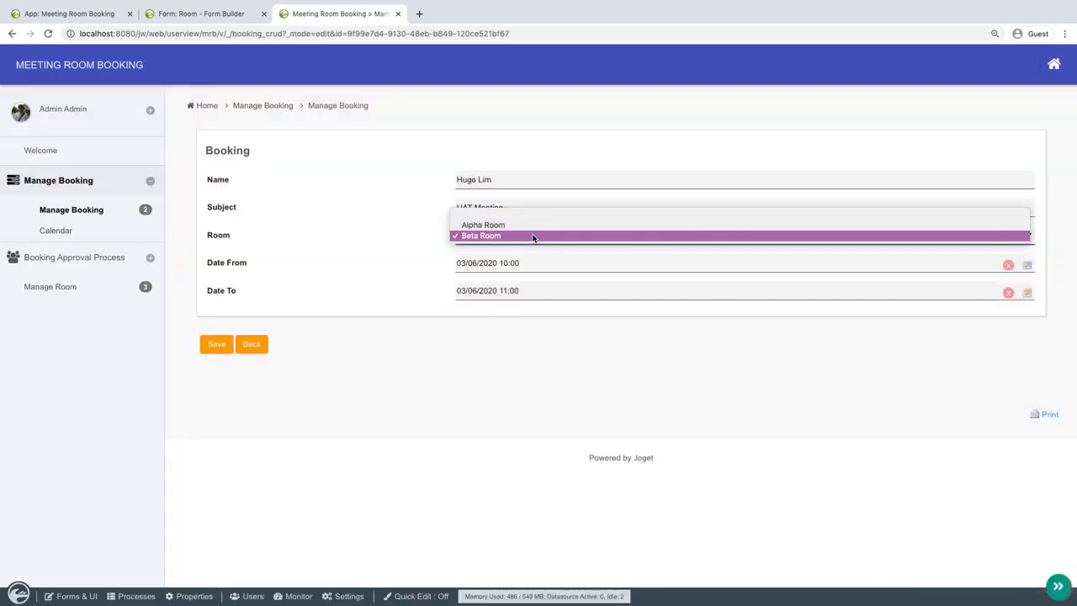
click(557, 349)
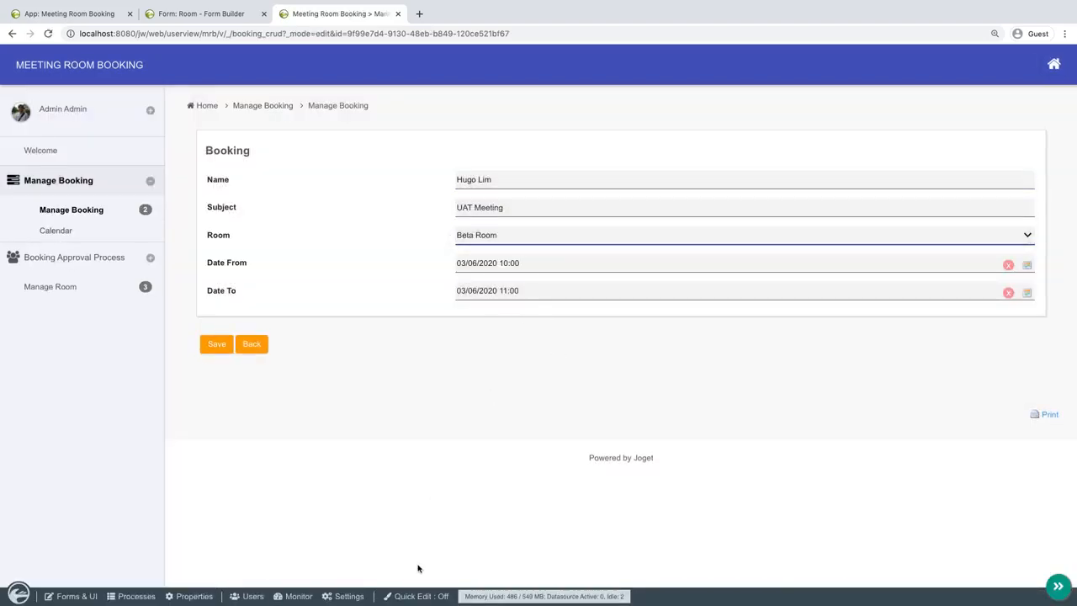
Open the Booking form in the Form Builder and delete all hardcoded options of the Room select box.
click(418, 597)
click(282, 147)
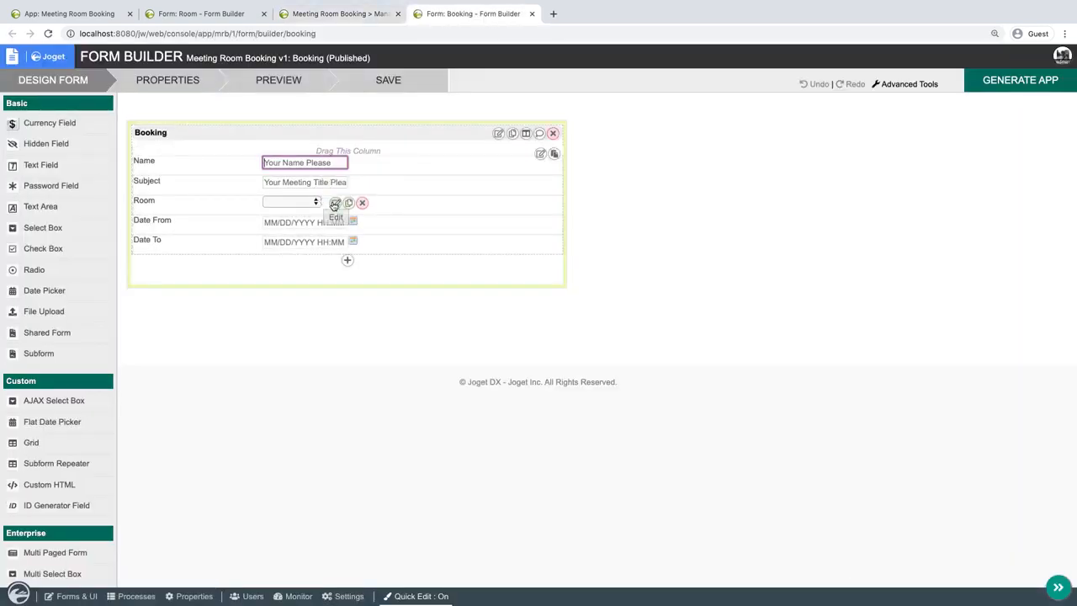
click(335, 202)
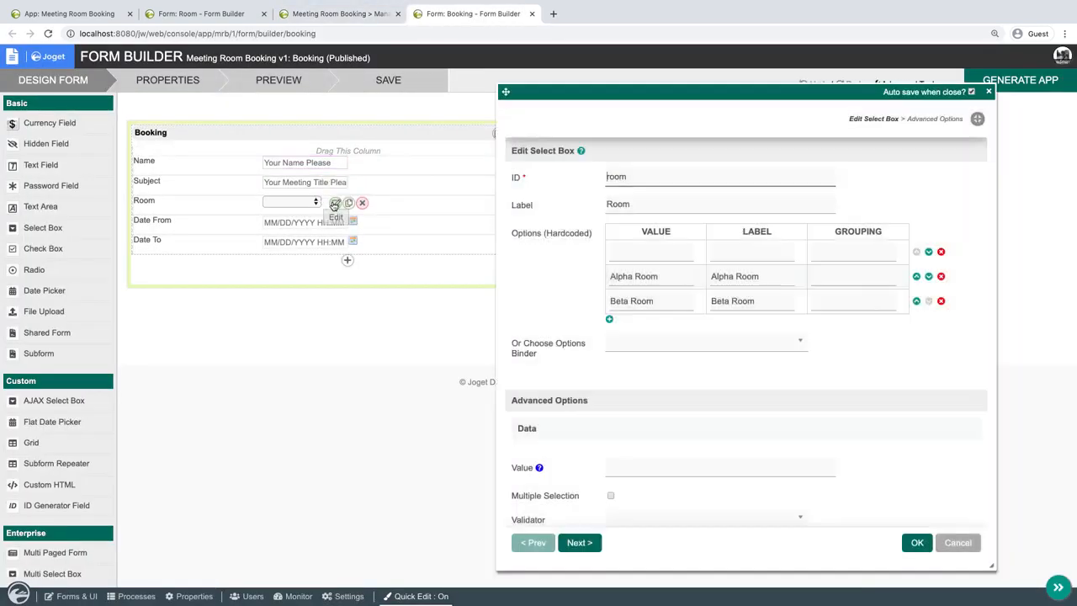
click(941, 252)
click(941, 252)
click(941, 252)
Load the Room select box's options through the Default Form Options Binder, using the Room form with name as label column.
click(674, 274)
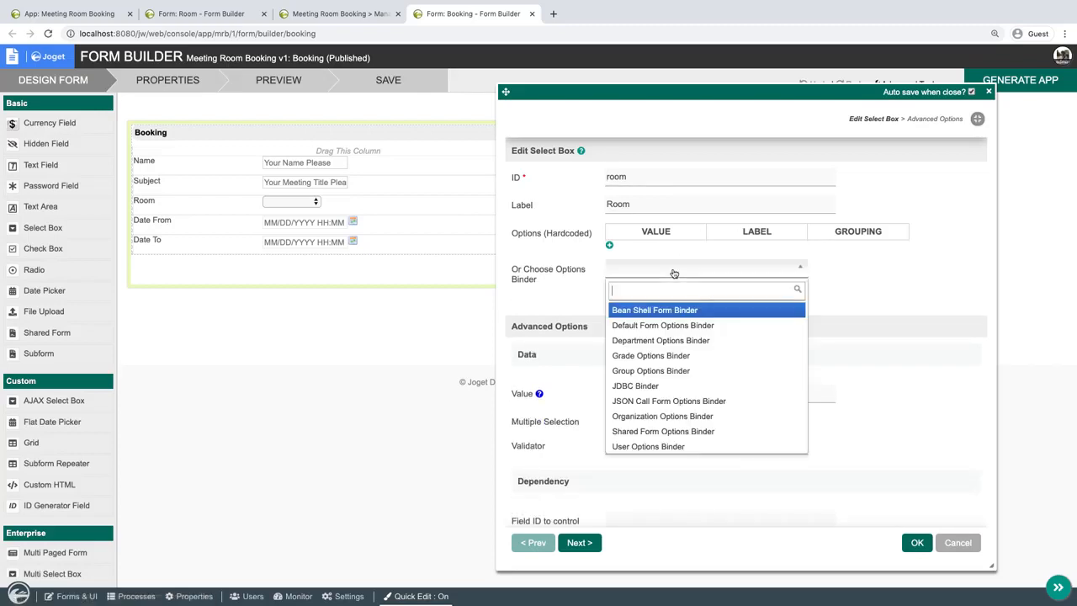
click(664, 325)
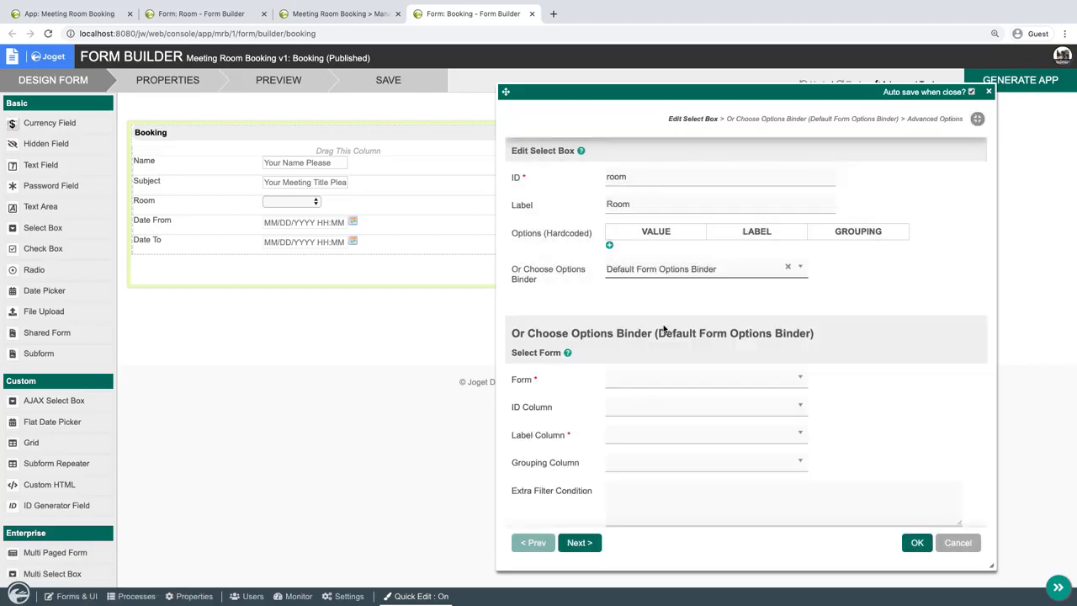
scroll(783, 346, down, 4)
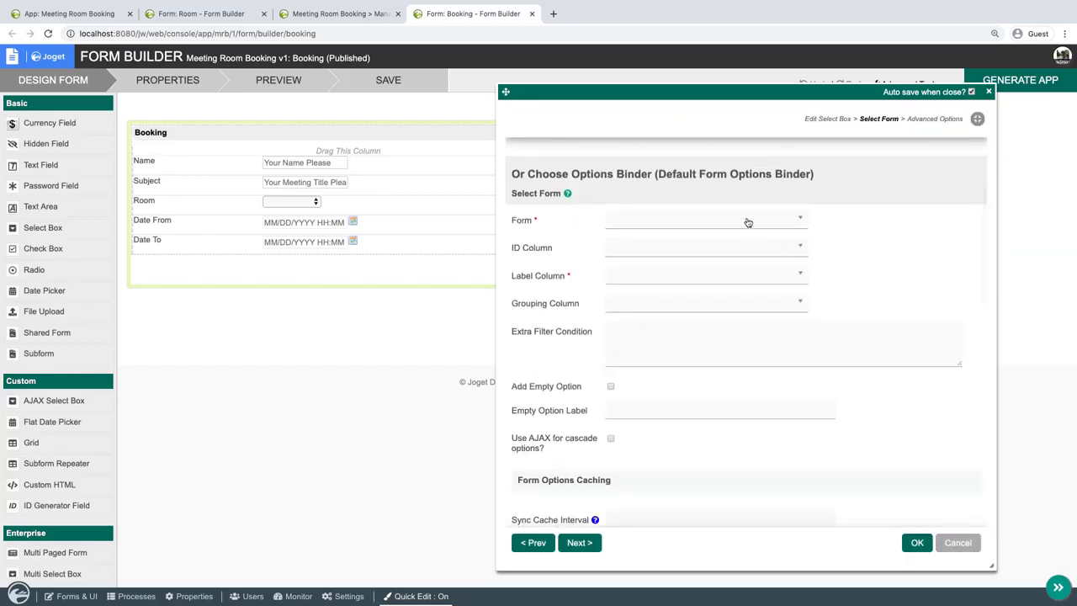
click(745, 221)
click(647, 321)
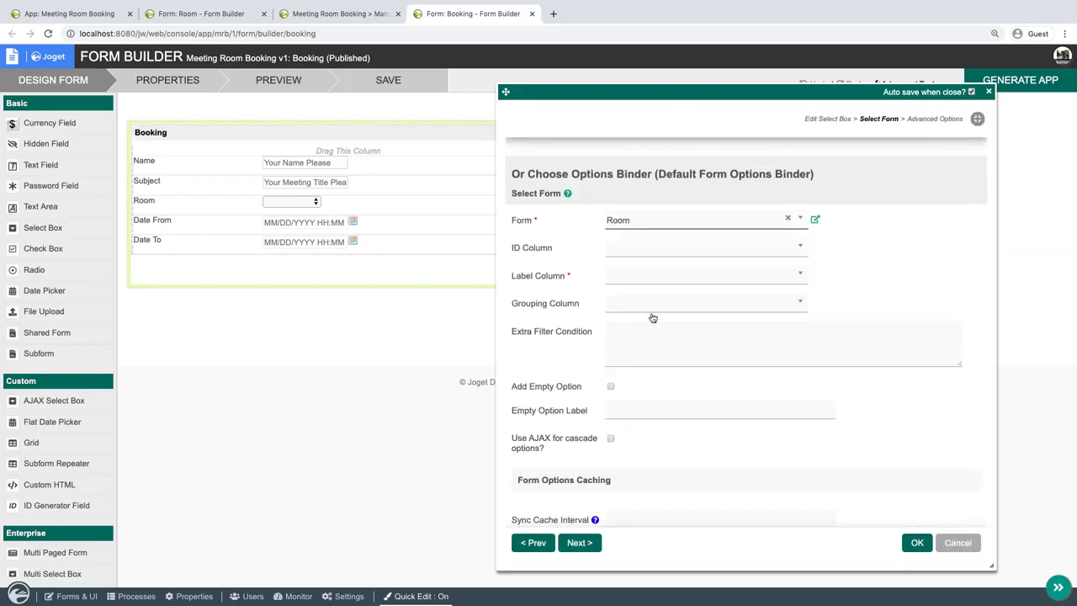
click(704, 276)
text(na)
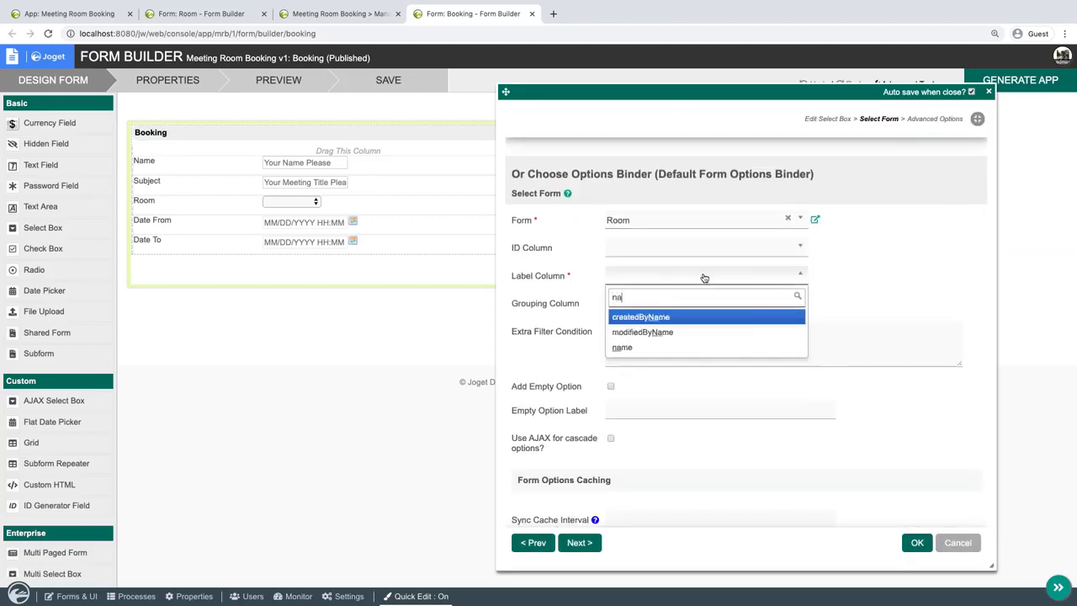
click(665, 347)
click(916, 543)
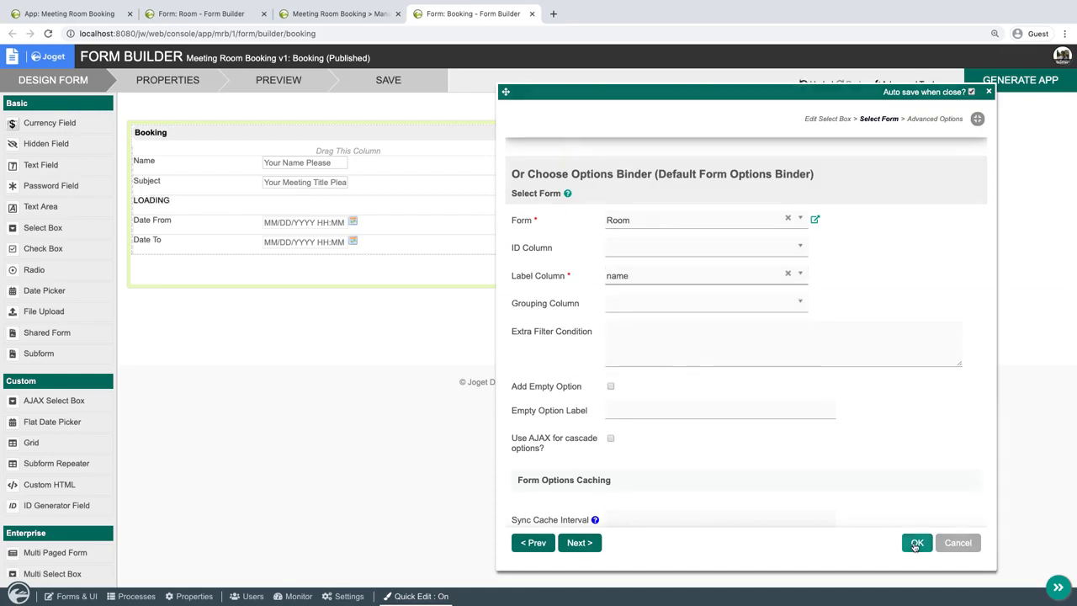
Preview the Booking form and check the choices in its Room select box.
click(303, 76)
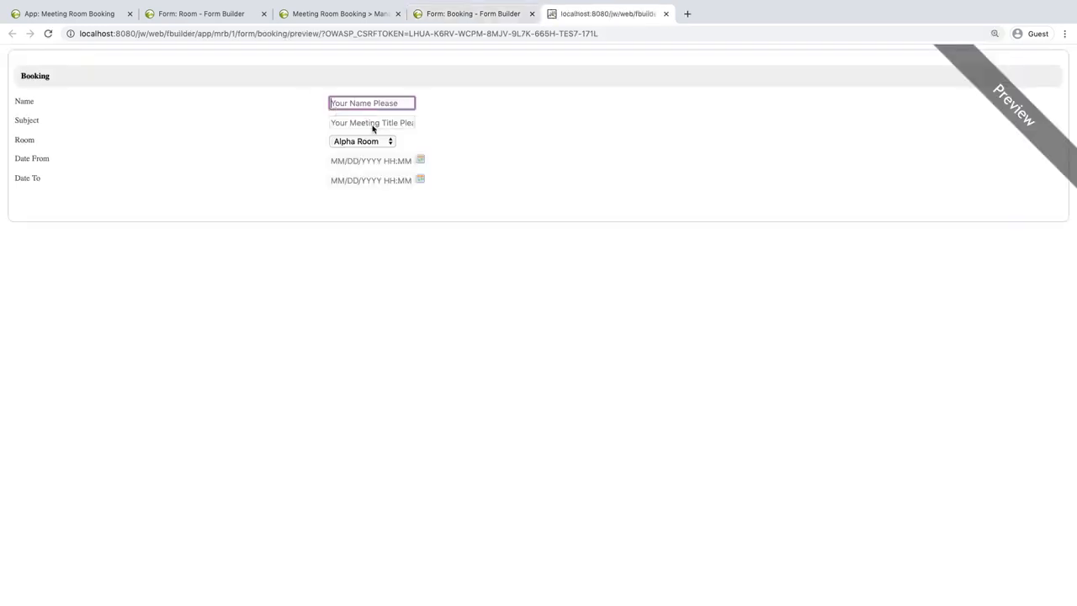
click(376, 141)
click(603, 163)
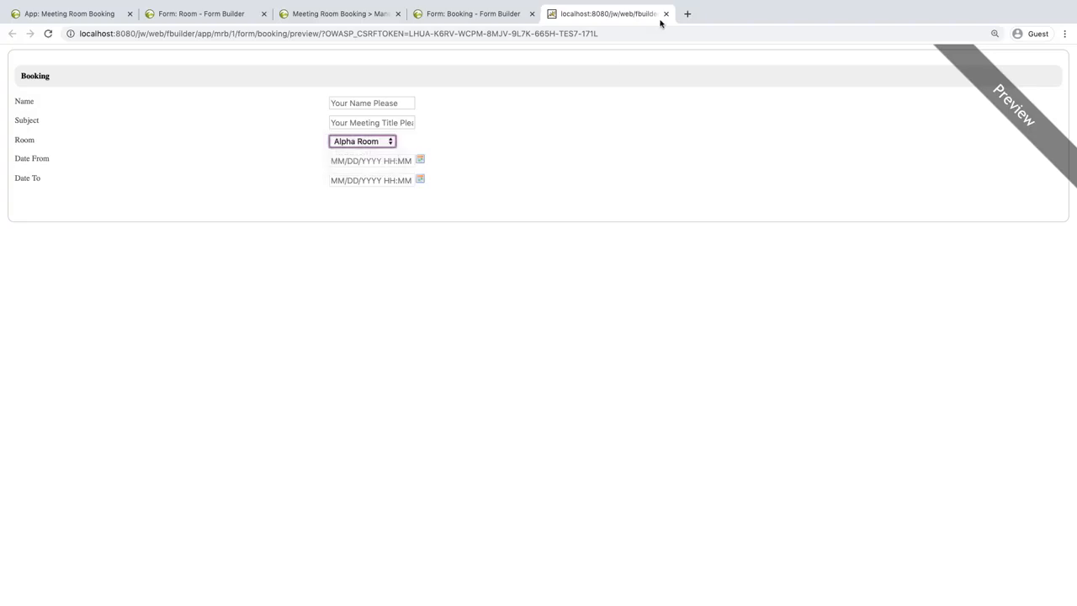
click(665, 14)
Add an empty option to the Room select box's options binder.
click(334, 203)
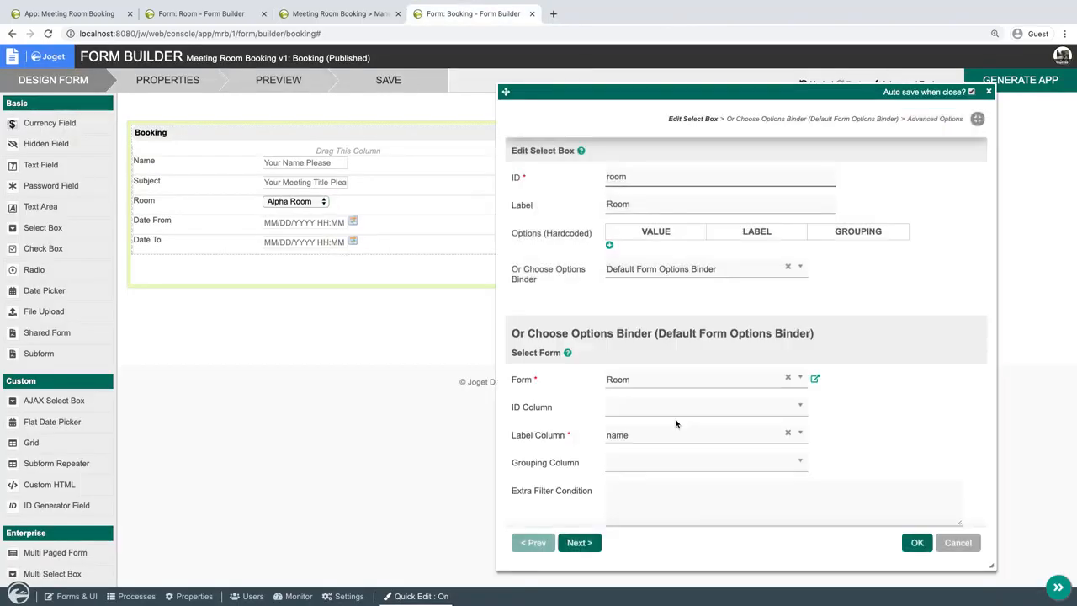
scroll(675, 423, down, 10)
scroll(676, 423, down, 5)
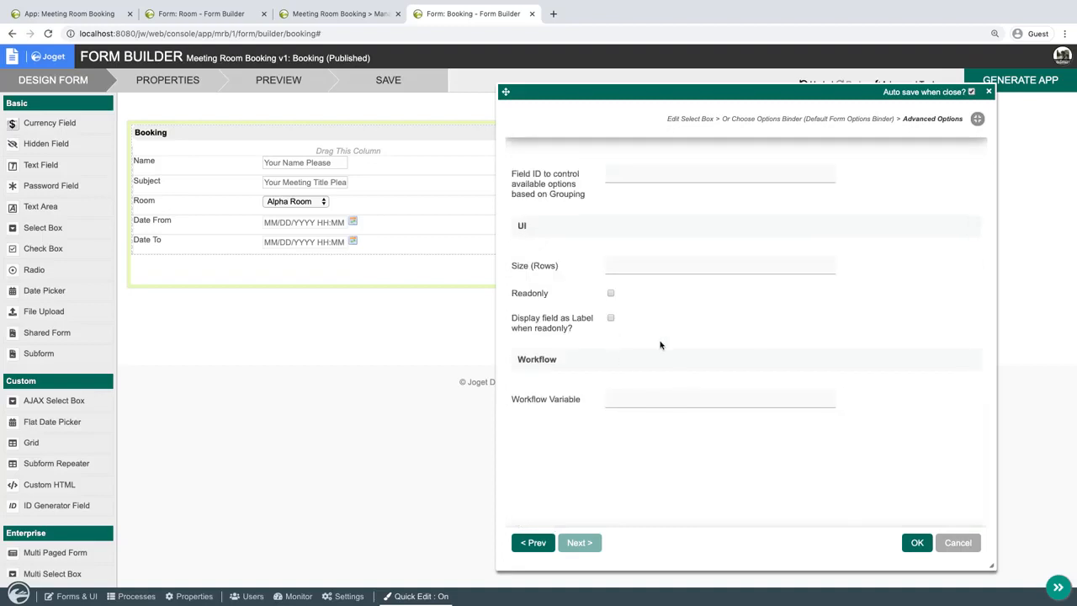
scroll(758, 356, up, 8)
scroll(758, 356, up, 3)
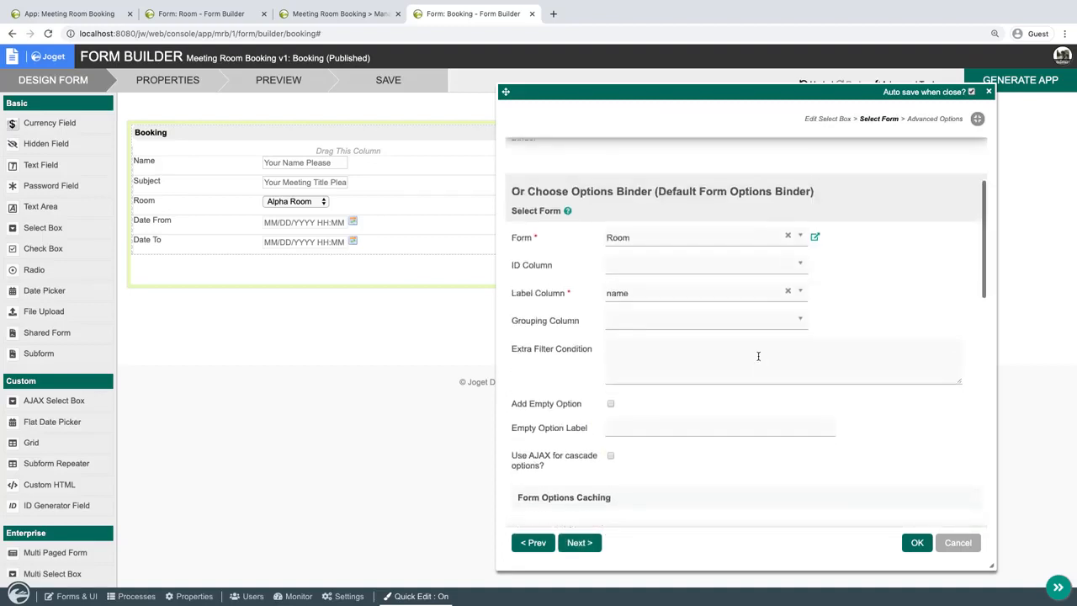
click(919, 542)
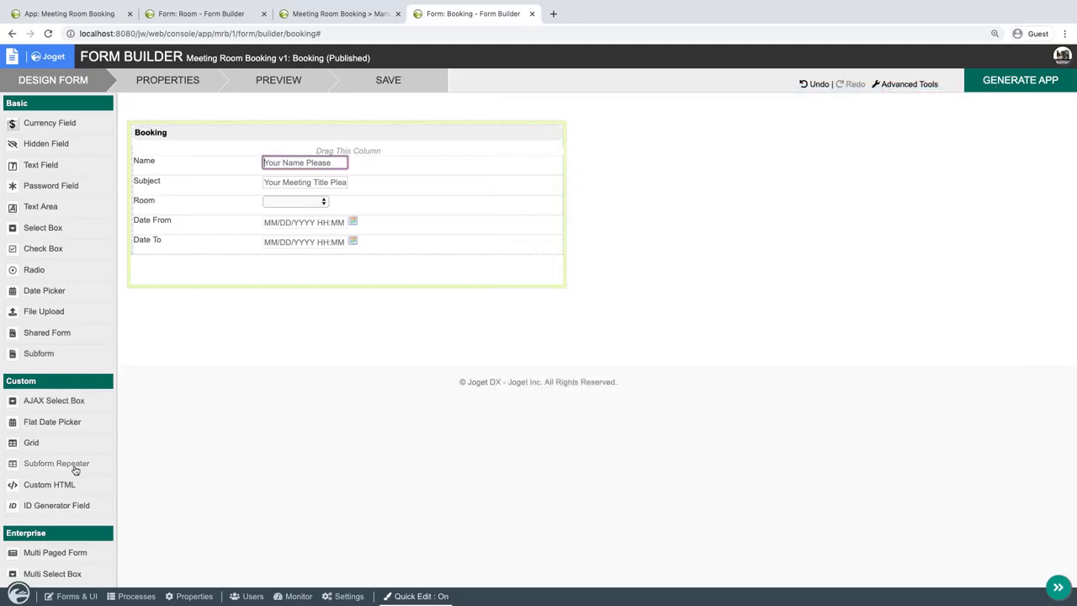
Add an AJAX Subform below Date To using the Room form, reloading on parent field change, read-only and displayed as label.
scroll(76, 471, down, 6)
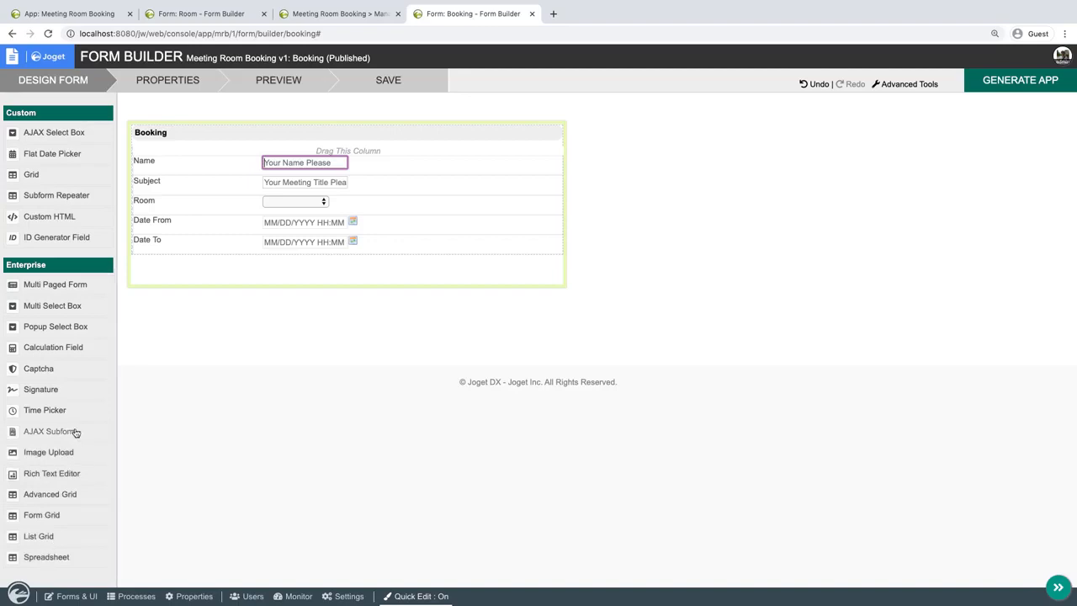
mouse_move(241, 286)
mouse_down()
mouse_move(252, 222)
mouse_move(243, 271)
mouse_move(227, 271)
mouse_up()
click(335, 263)
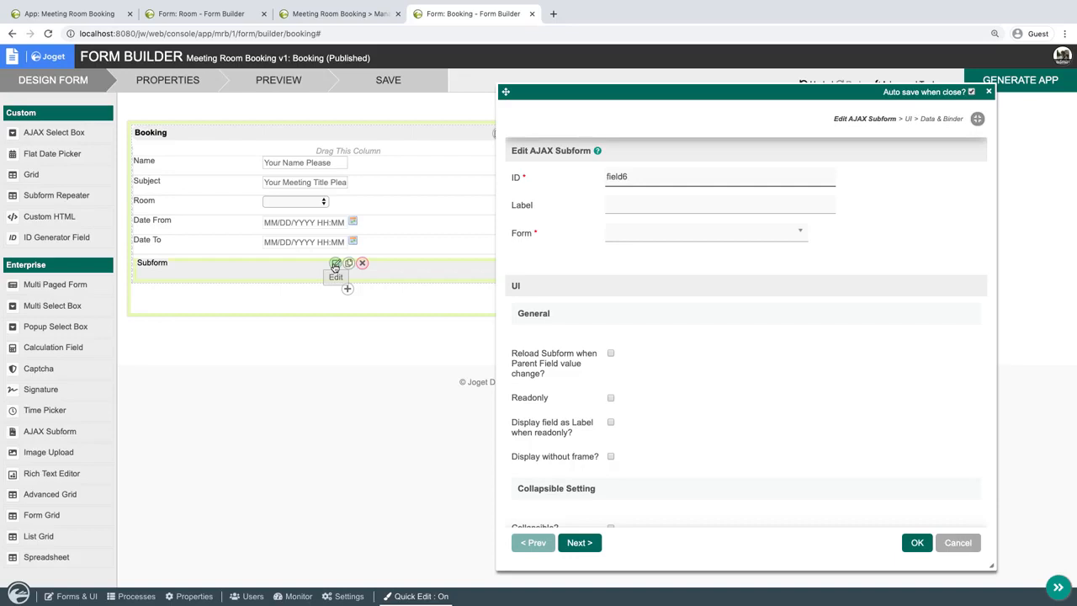
click(707, 233)
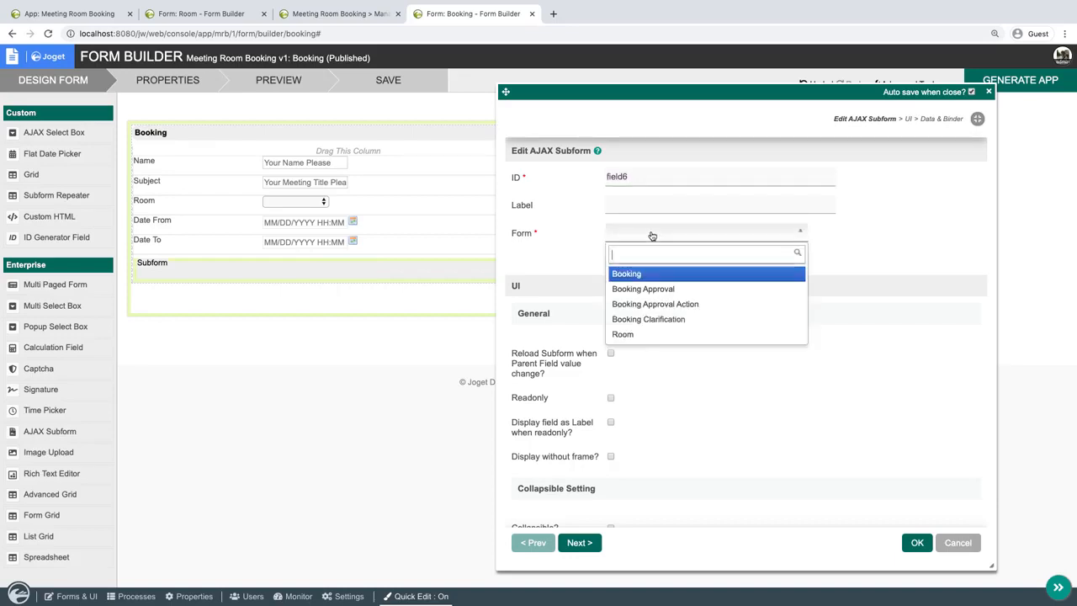
click(633, 333)
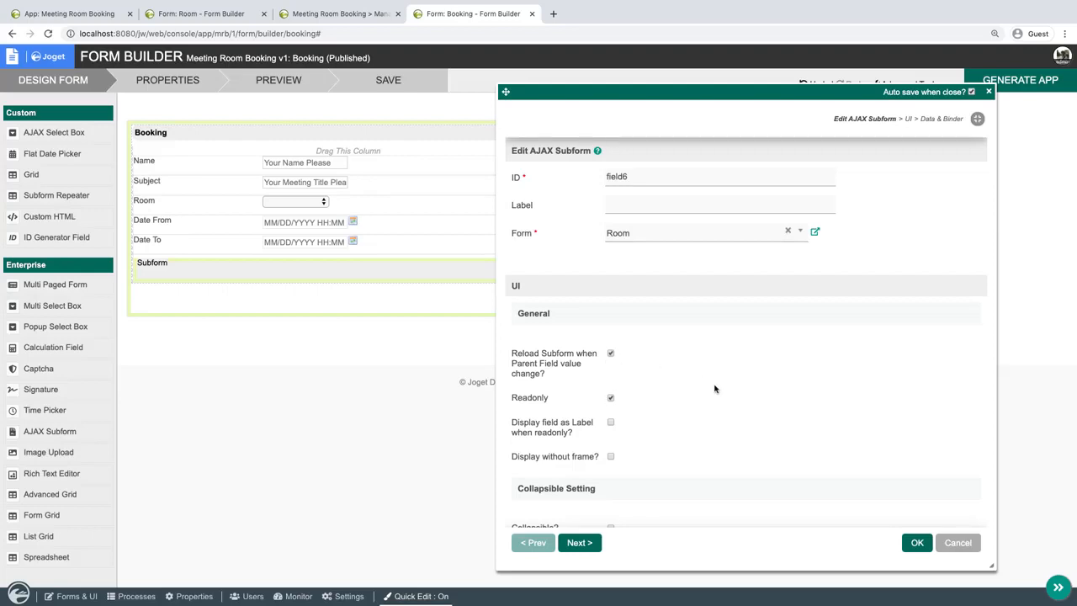
scroll(714, 389, down, 1)
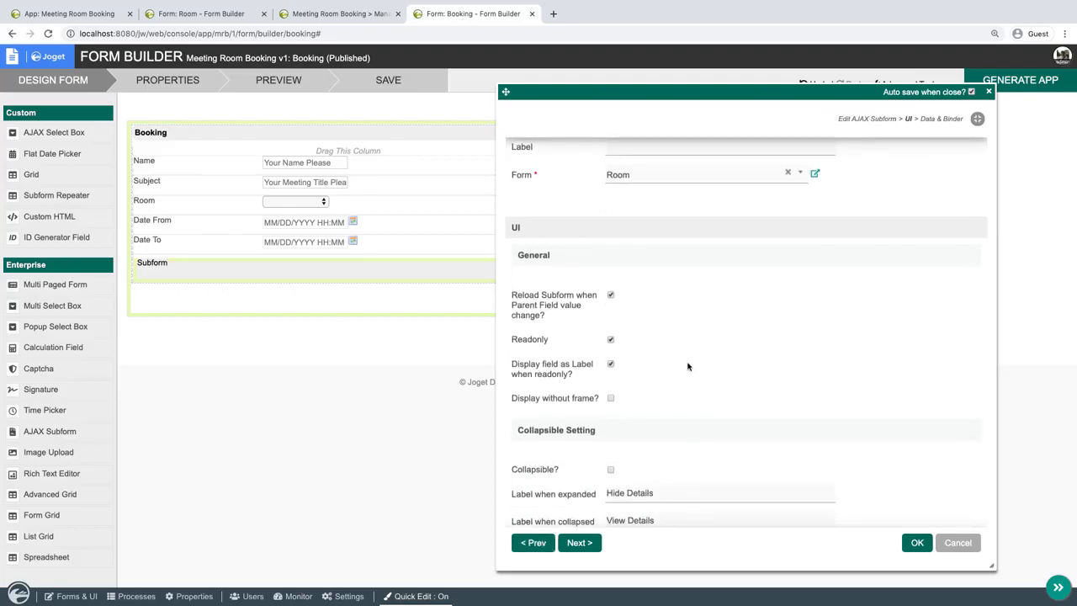
Set room as the parent field that keeps the subform ID and apply the AJAX Subform's properties.
scroll(730, 366, down, 5)
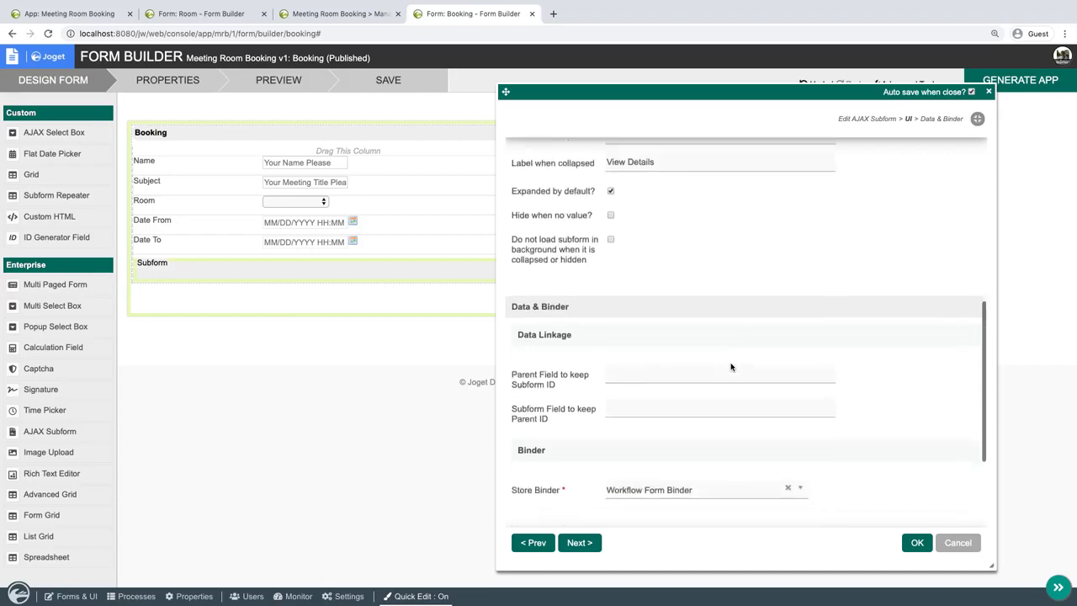
scroll(715, 353, down, 1)
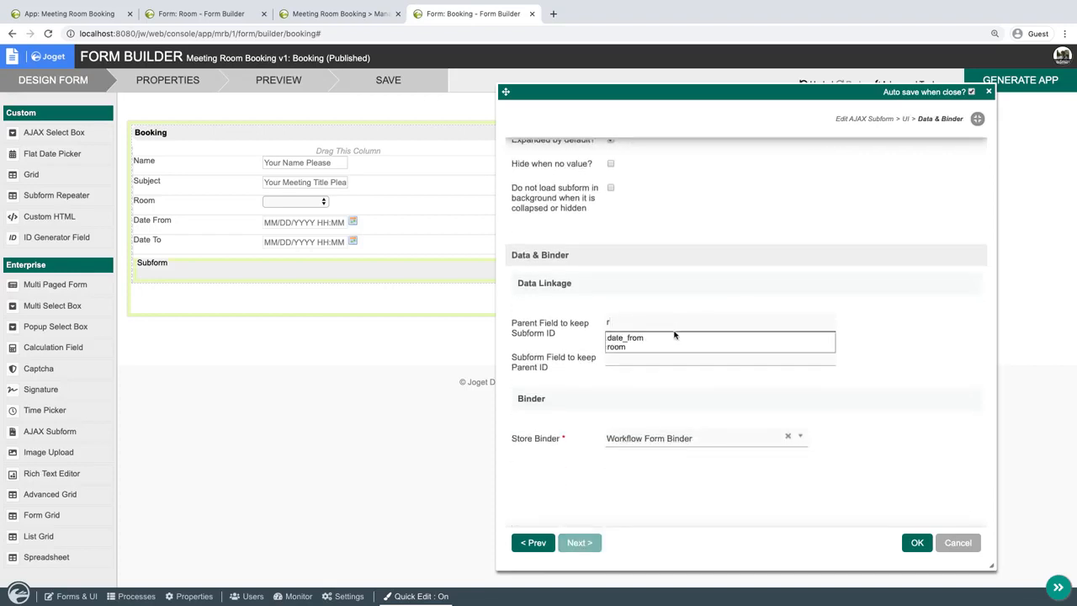
click(670, 347)
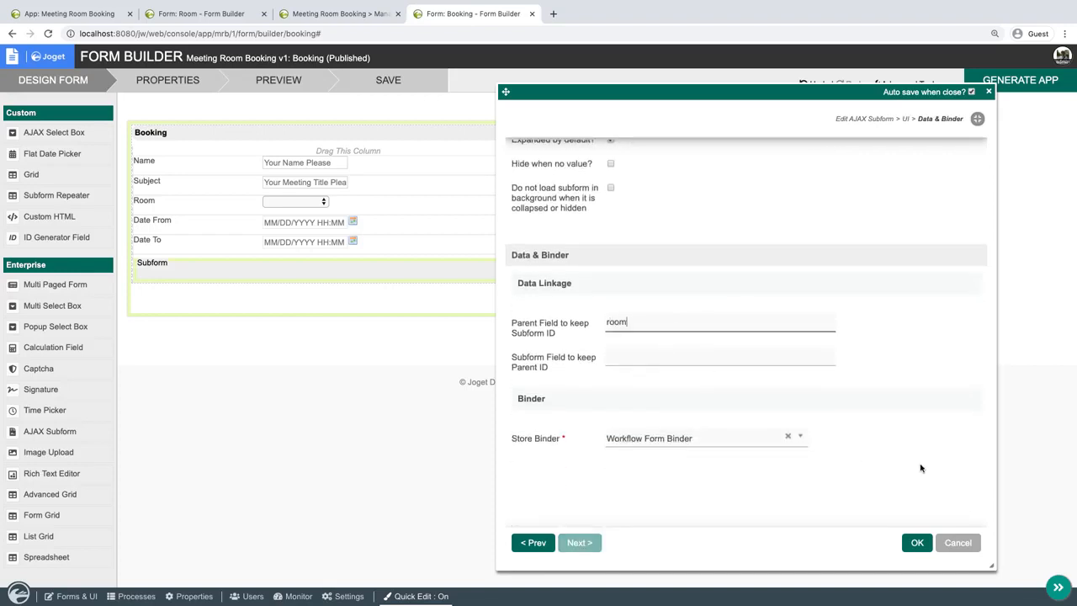
click(917, 543)
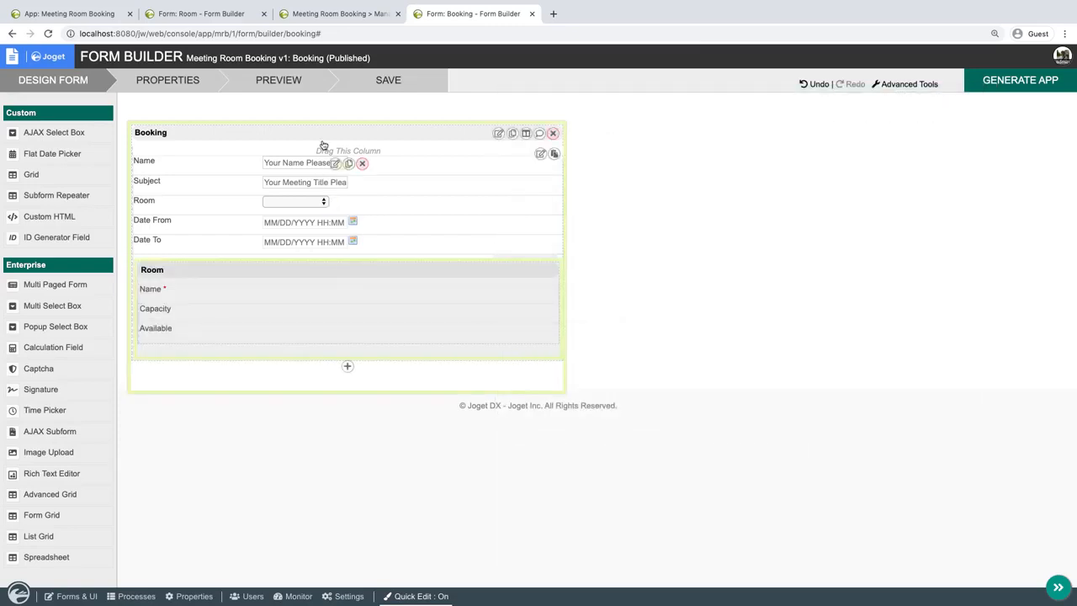
Preview the Booking form and check the room details shown for Alpha Room and Beta Room.
click(269, 80)
click(367, 141)
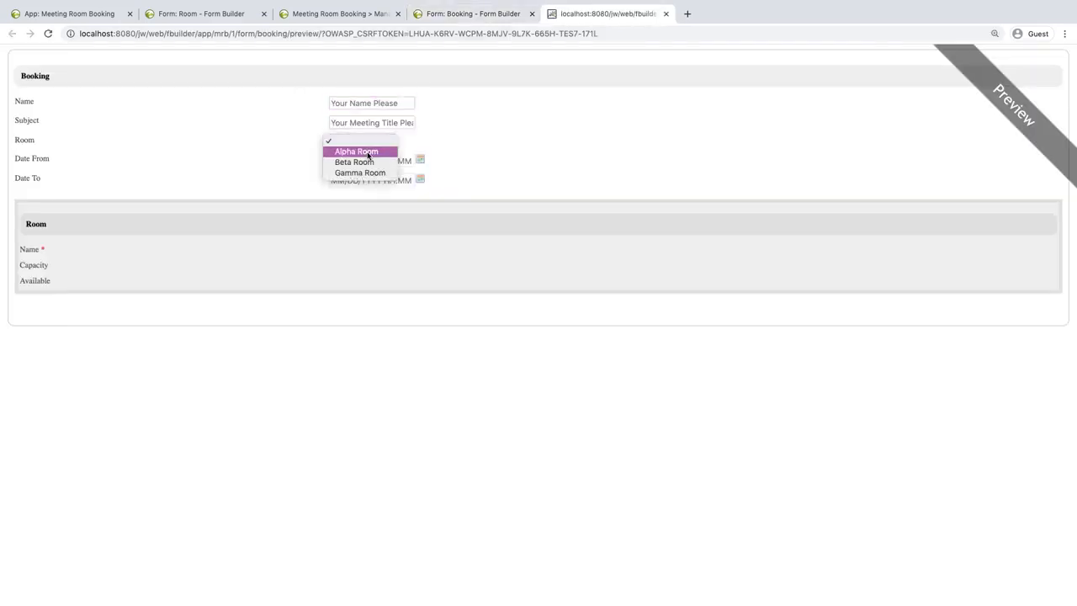
click(368, 152)
click(383, 141)
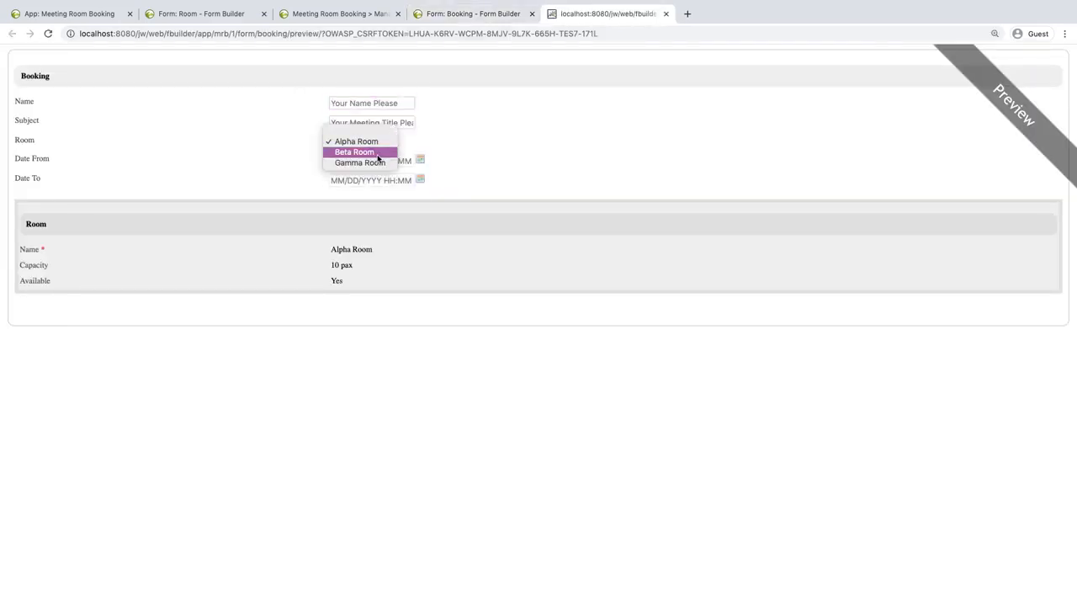
click(579, 157)
key(Down)
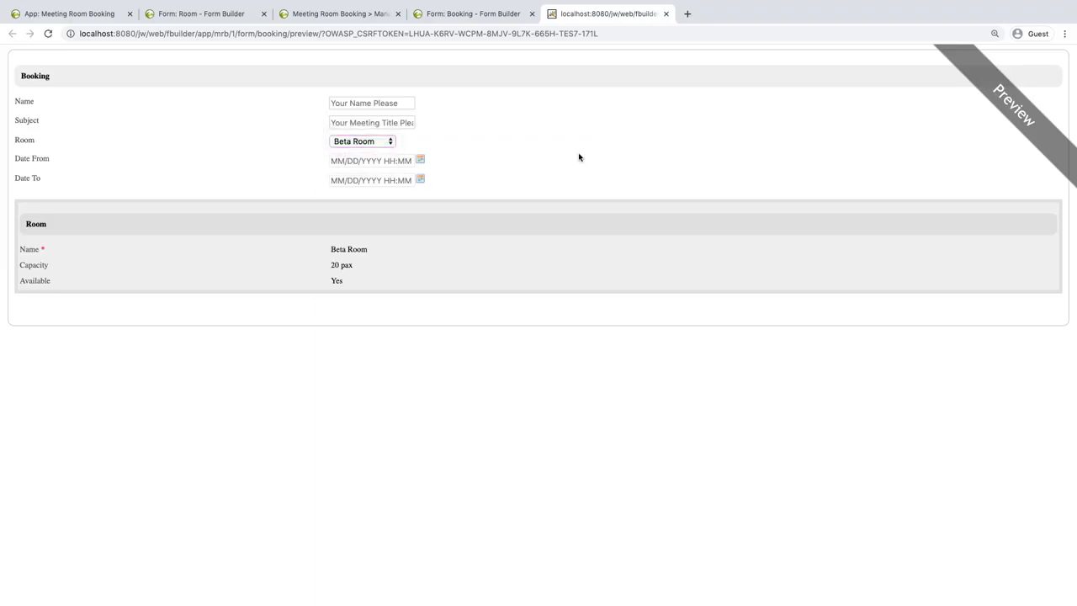
click(665, 14)
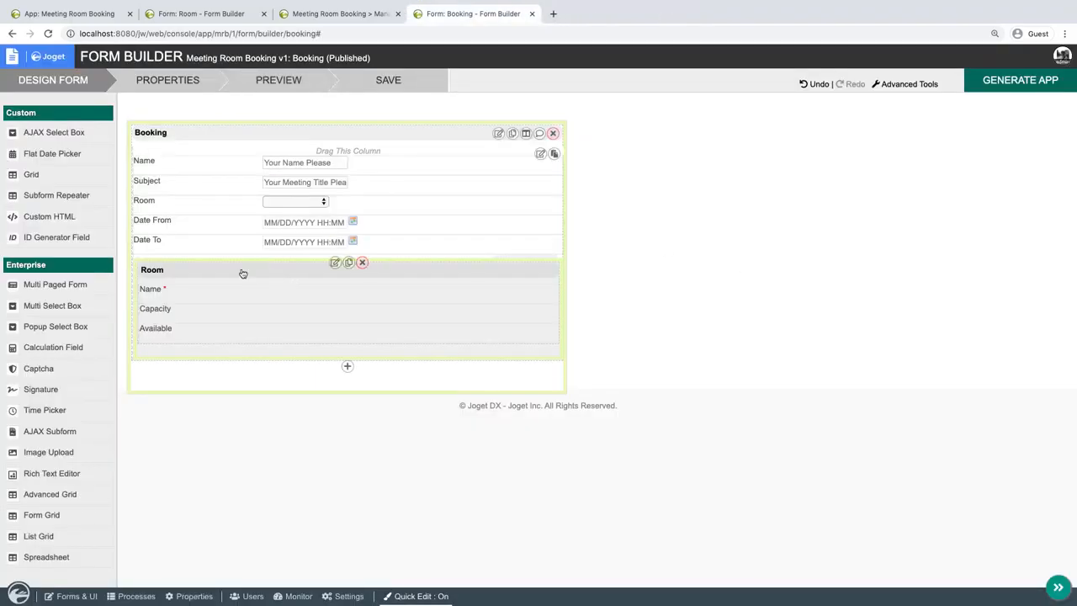
Move the Room select box below Date To, directly above the Room subform, save the Booking form and close its builder.
drag(216, 208, 353, 266)
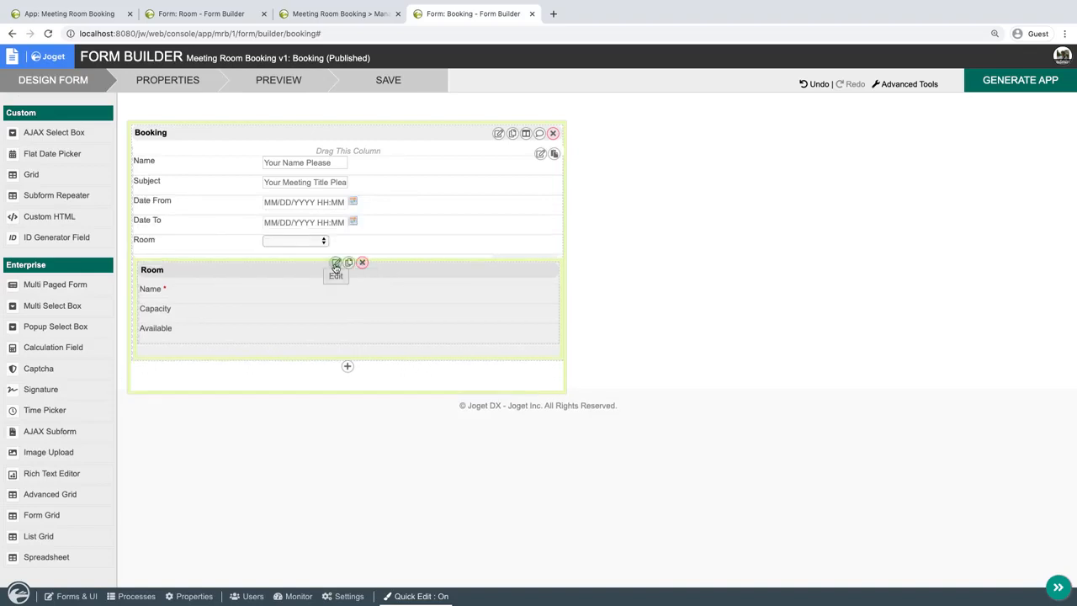
click(390, 81)
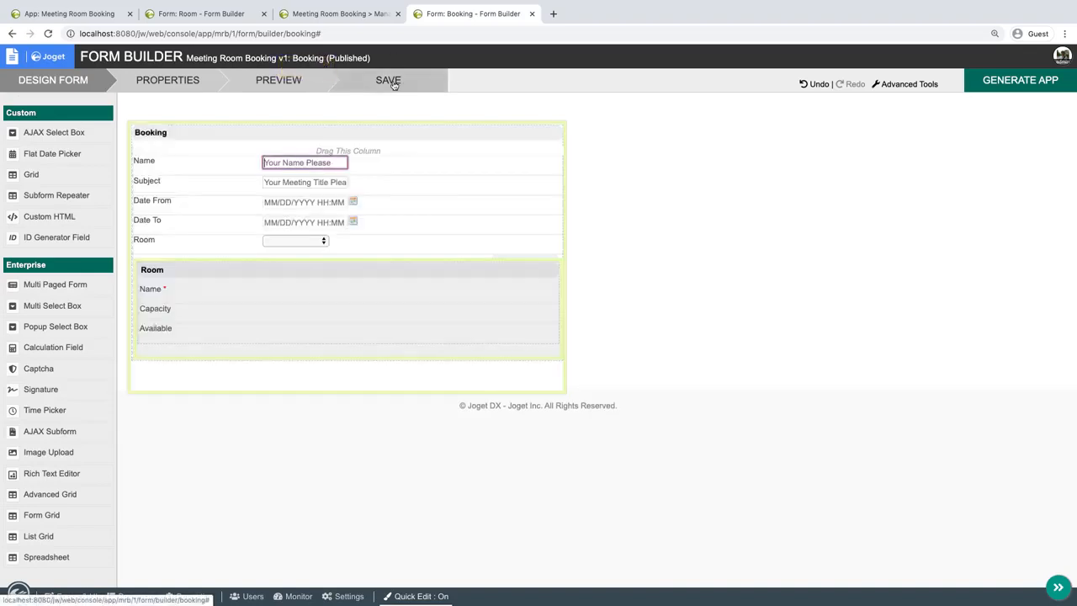
click(531, 15)
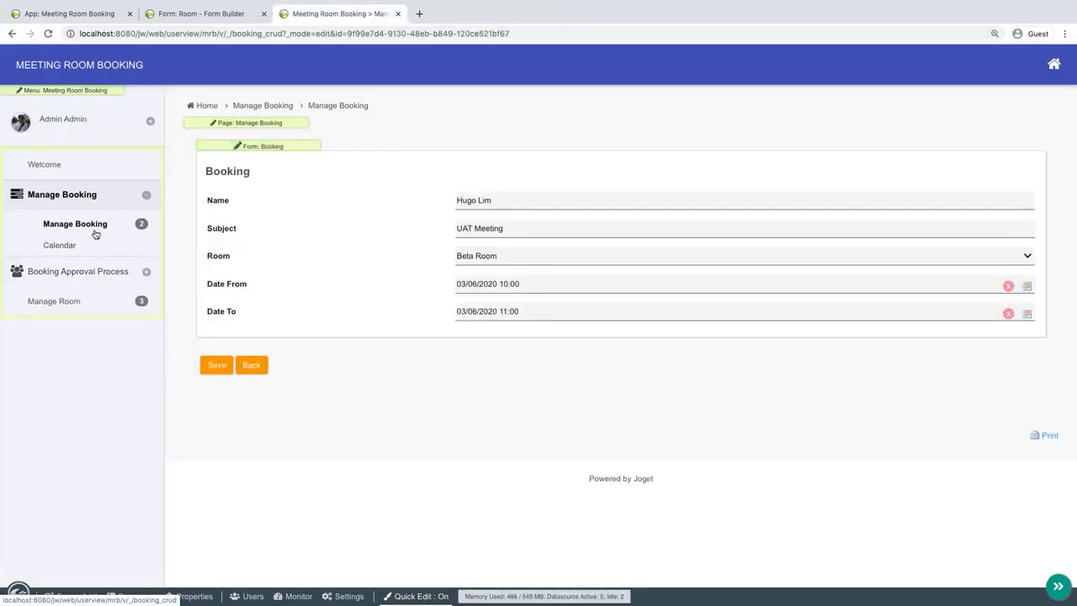
On the Submit Booking page, turn Quick Edit off and check the room details shown for Alpha Room and Beta Room.
click(71, 244)
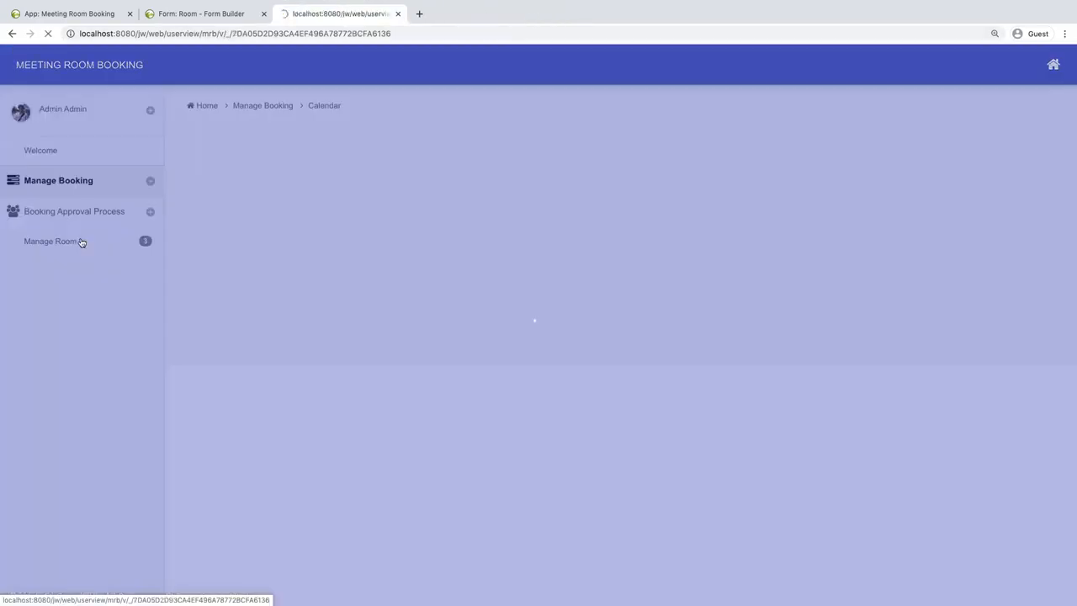
click(84, 276)
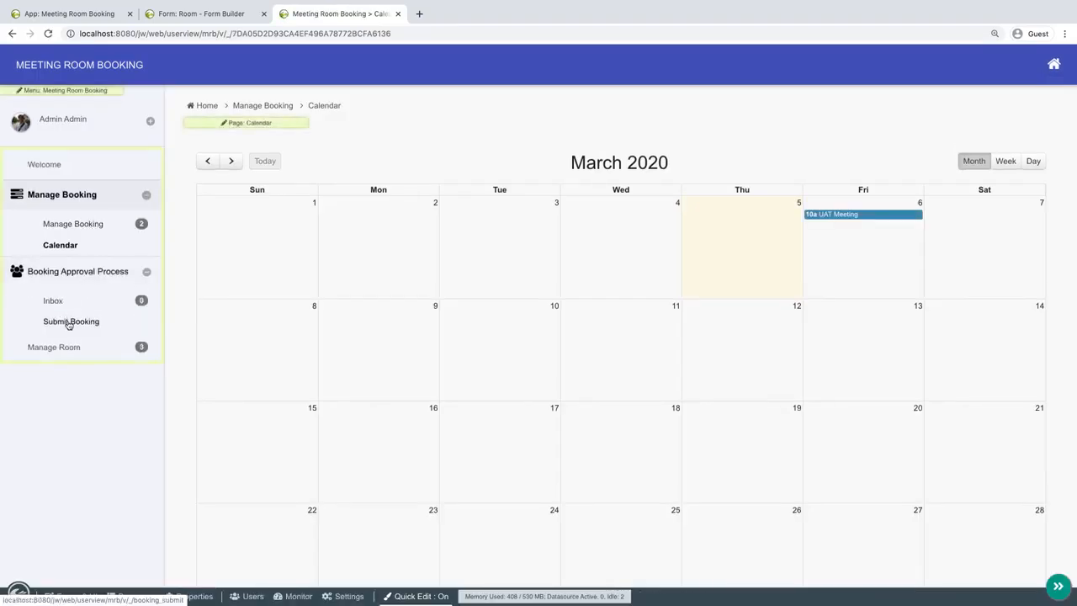
click(70, 321)
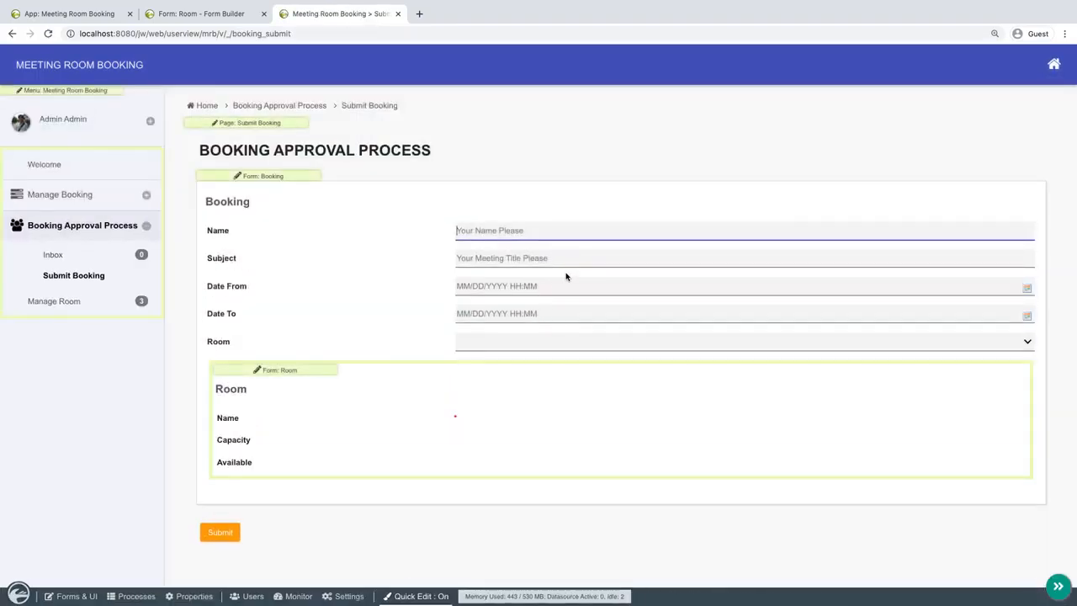
click(521, 343)
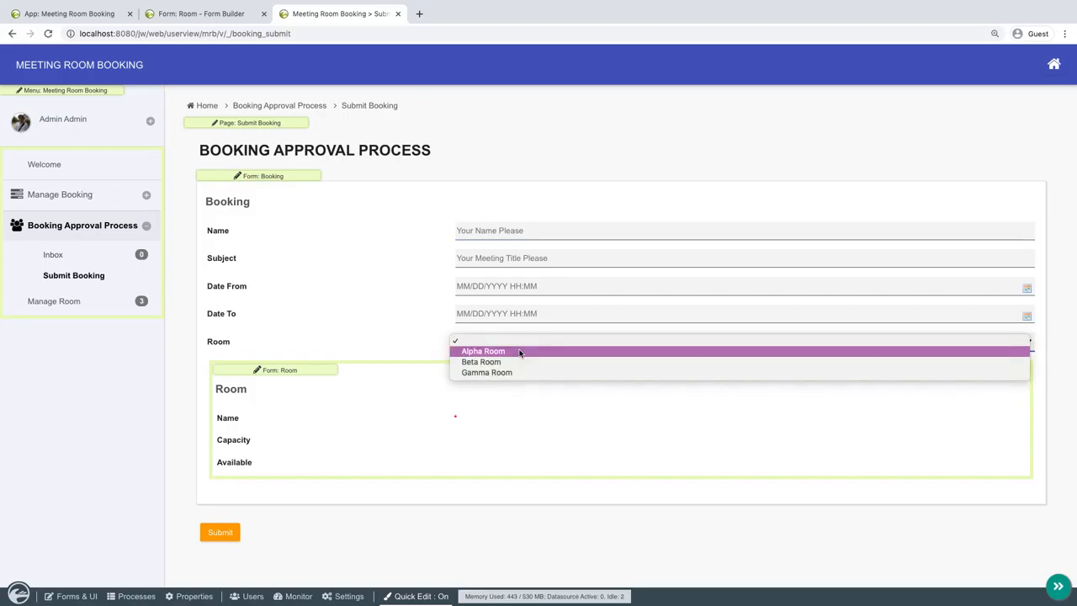
click(519, 352)
click(420, 595)
click(528, 319)
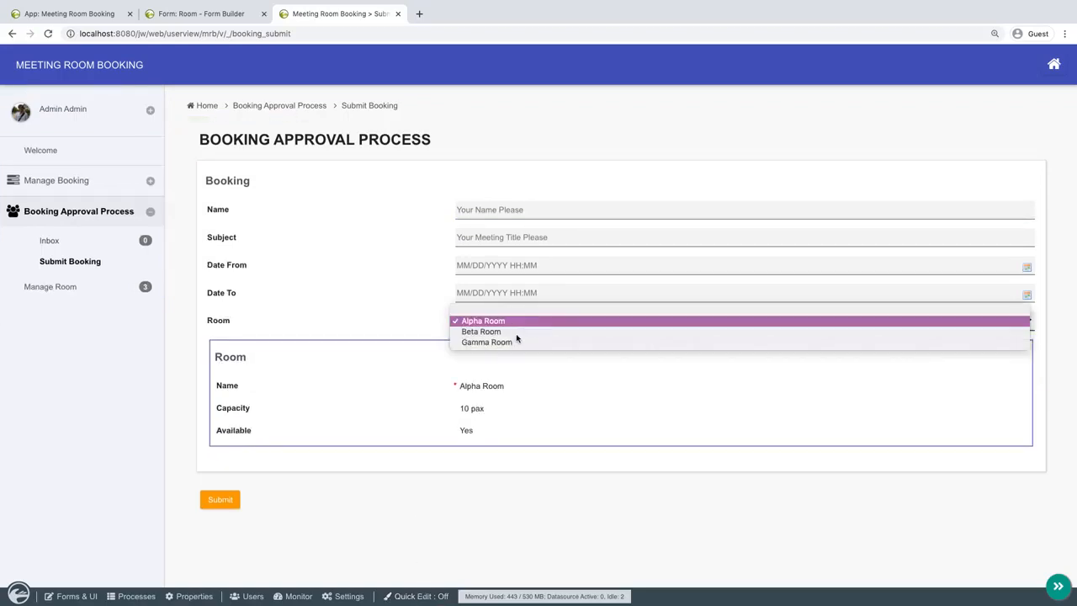
click(518, 332)
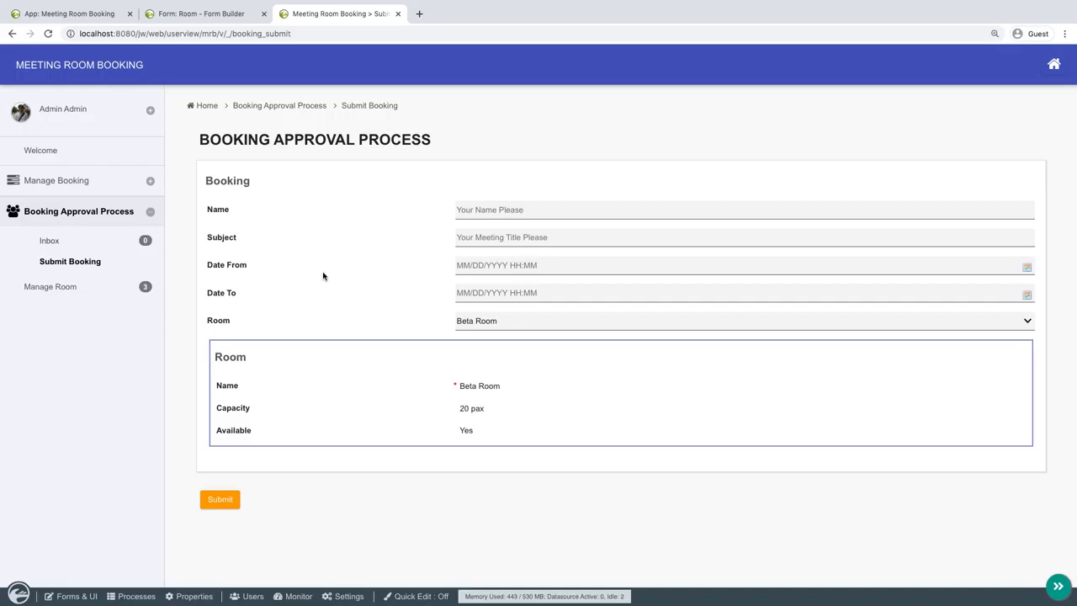
Add a new section to the Room form and move the Available select box into it.
click(207, 17)
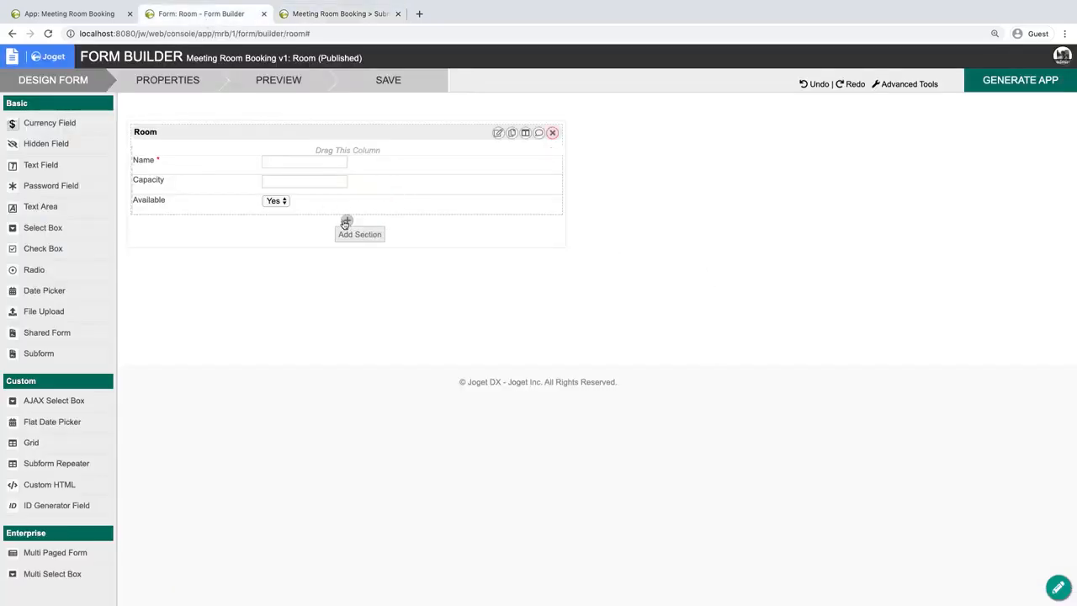
click(345, 220)
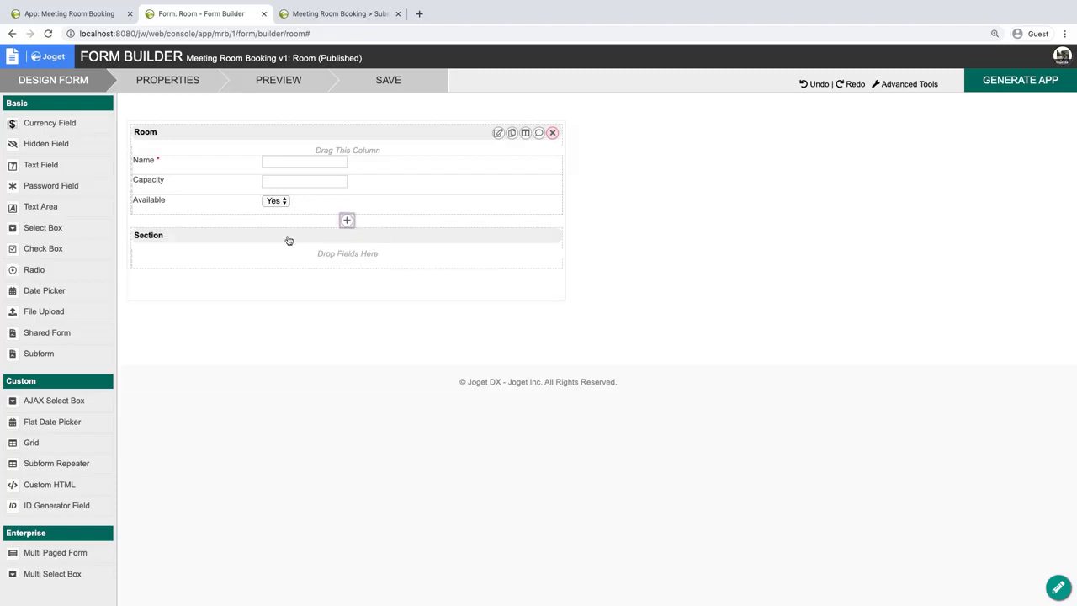
click(212, 212)
mouse_move(209, 236)
mouse_down()
mouse_move(211, 264)
mouse_move(212, 246)
mouse_up()
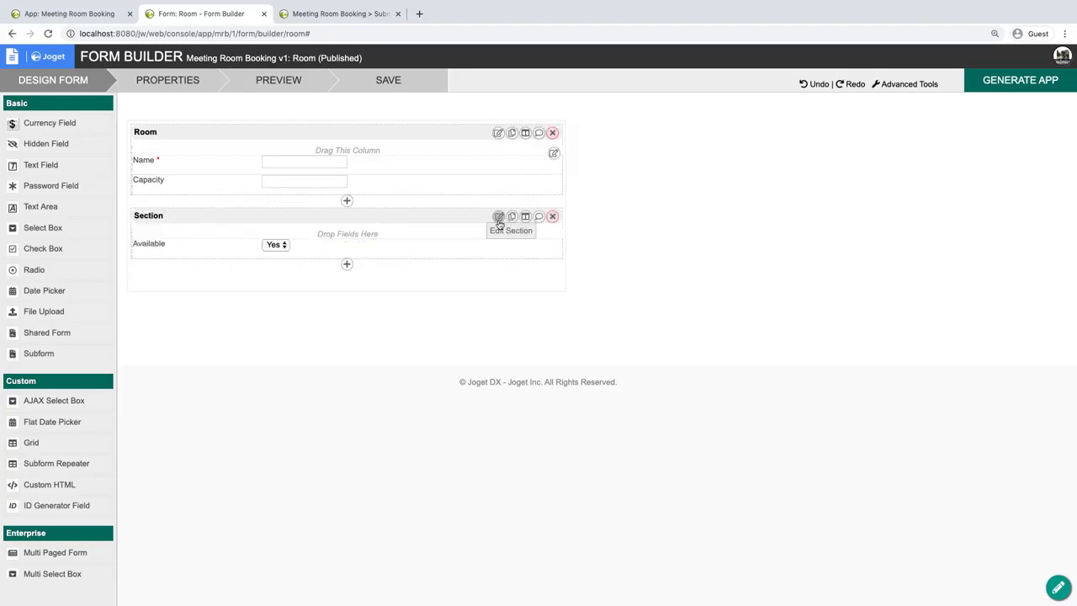
Set the new section's label to Maintenance.
click(498, 217)
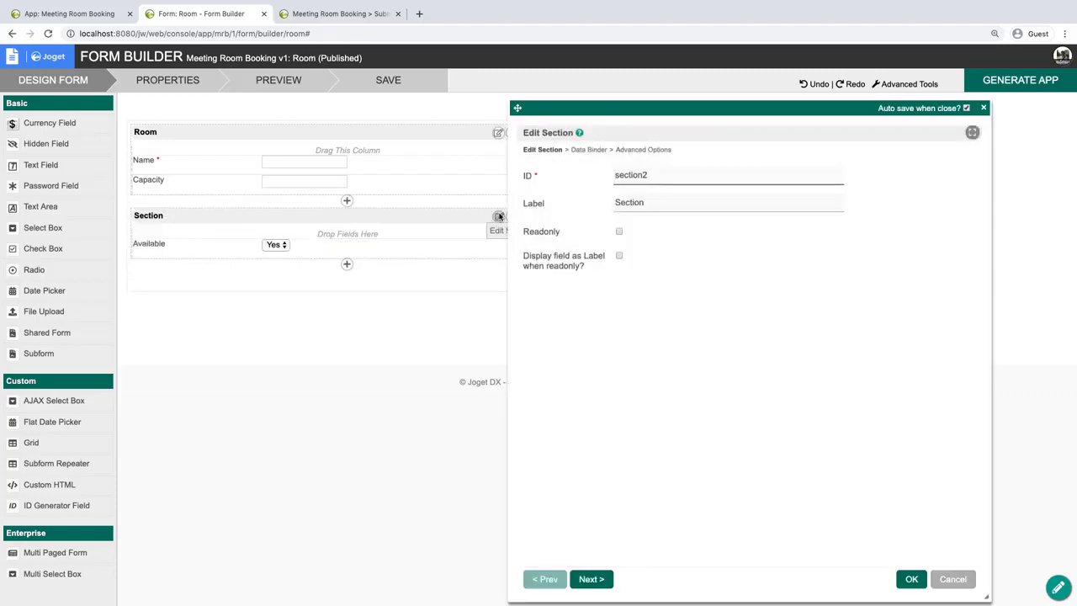
double_click(655, 202)
text(Maintenance)
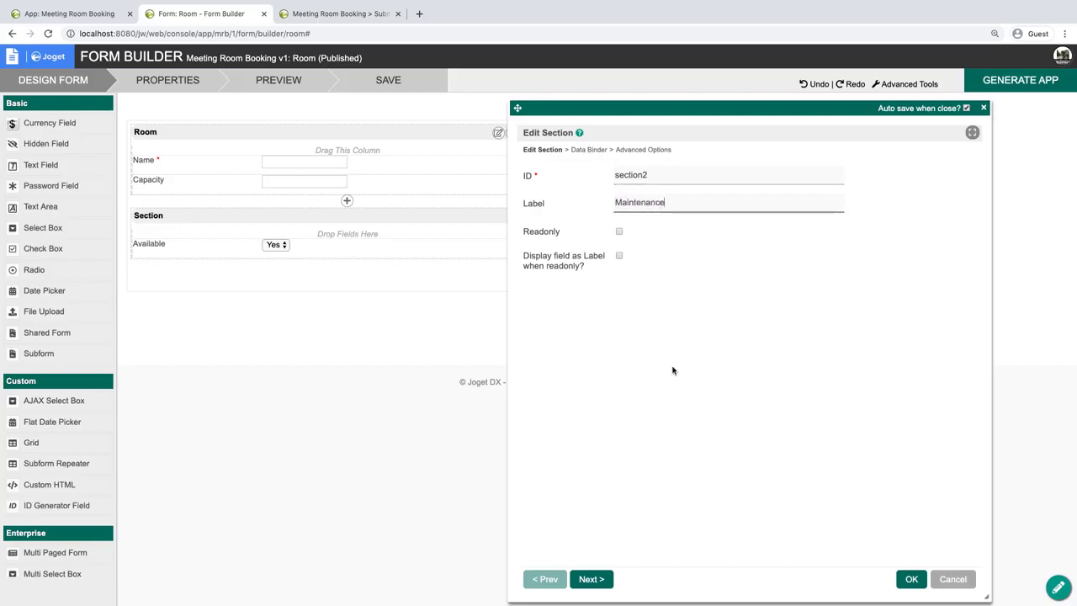
click(604, 215)
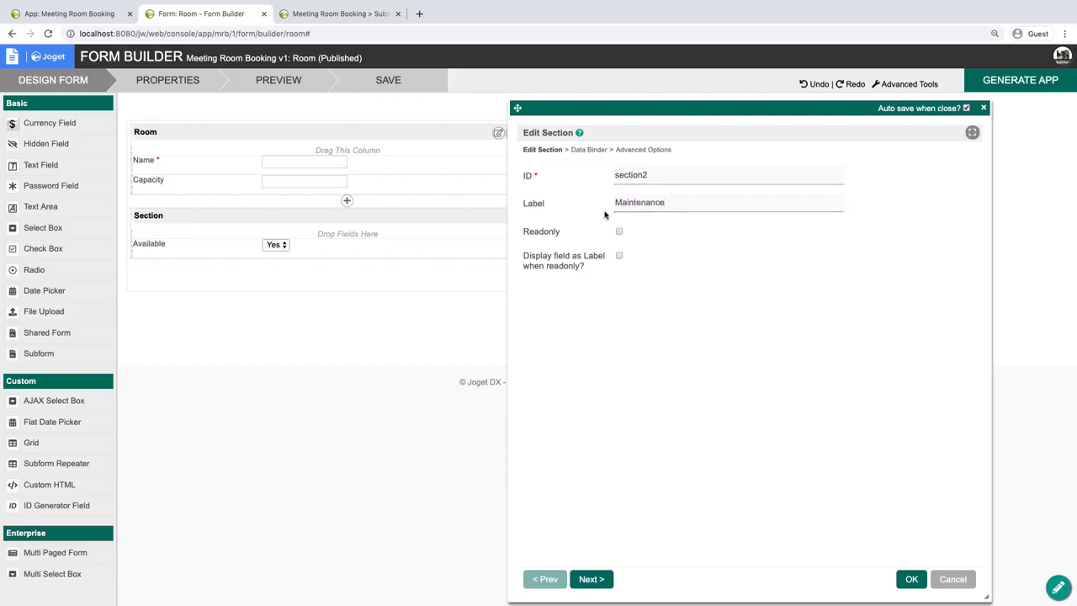
Set the Maintenance section's permission to Is Admin and save the Room form.
click(624, 150)
click(659, 322)
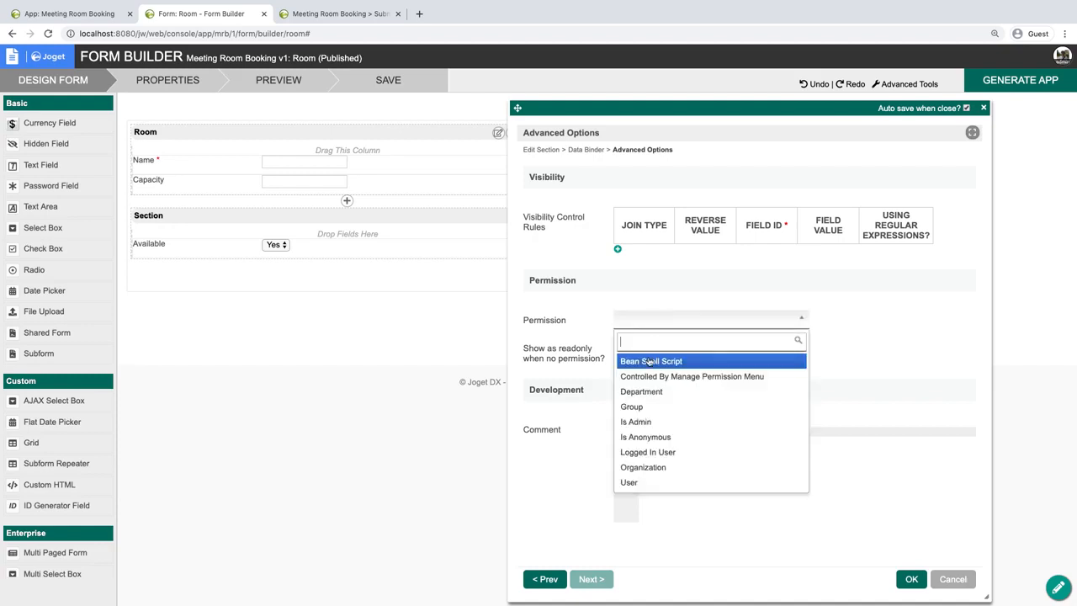
click(652, 421)
click(911, 579)
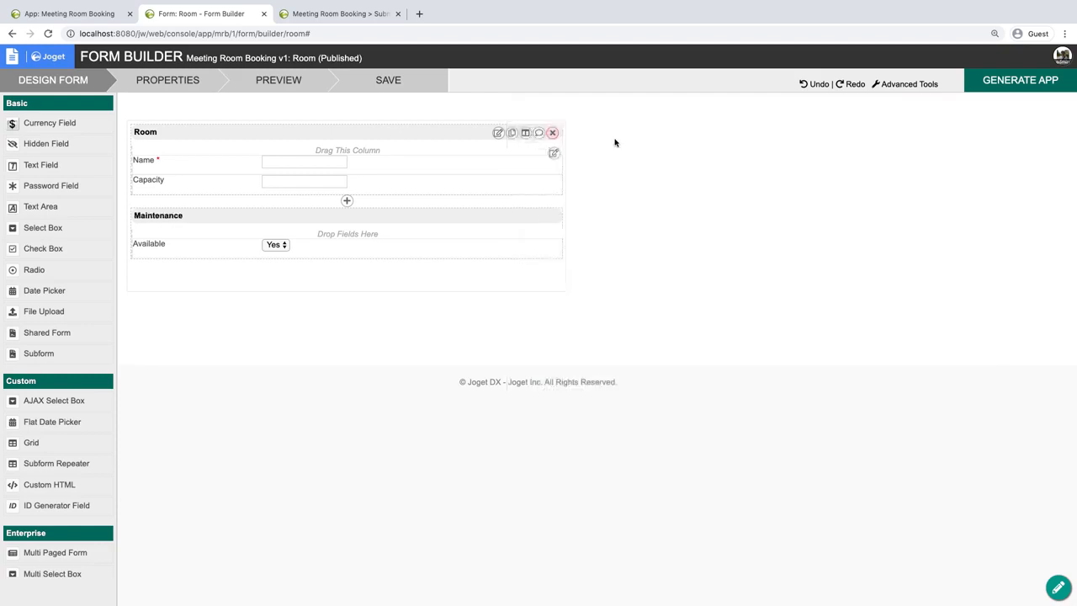
click(395, 82)
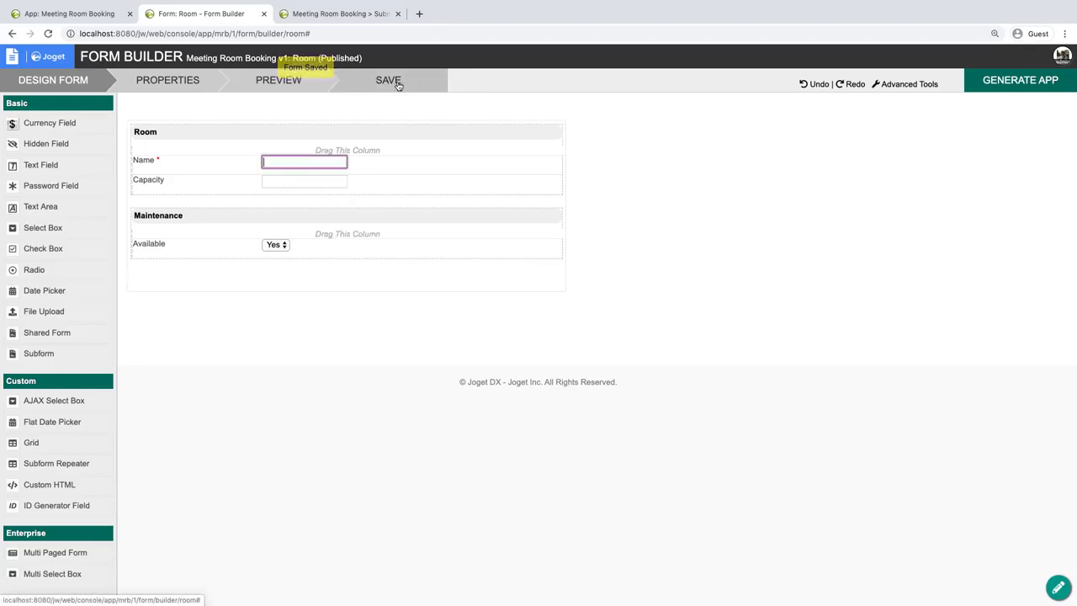
Reload the Submit Booking page and check the Maintenance section while switching the room between Alpha Room and Beta Room.
click(325, 14)
click(222, 320)
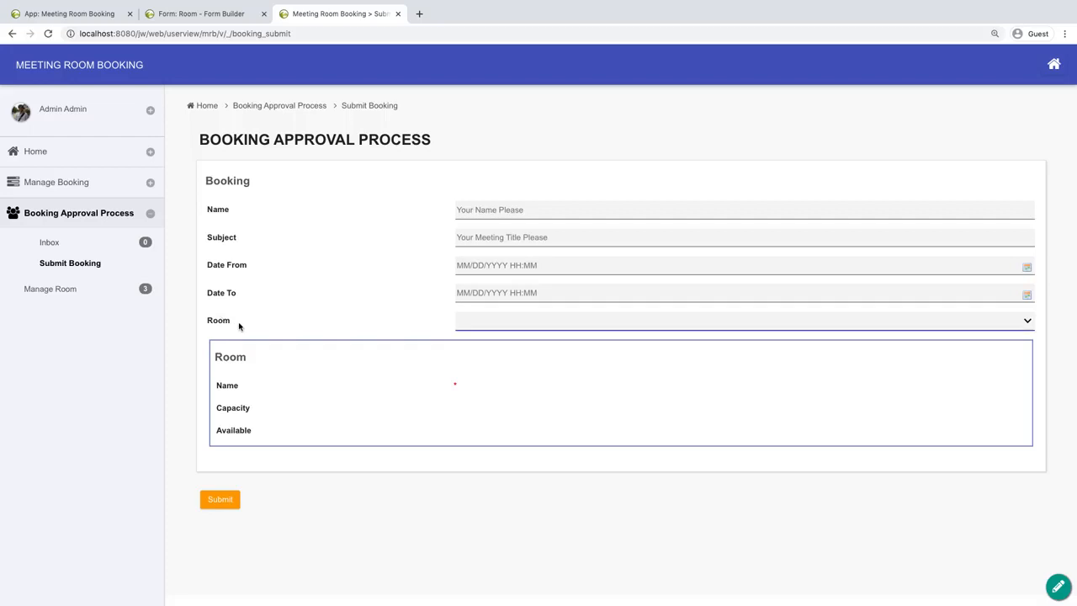
key(super+r)
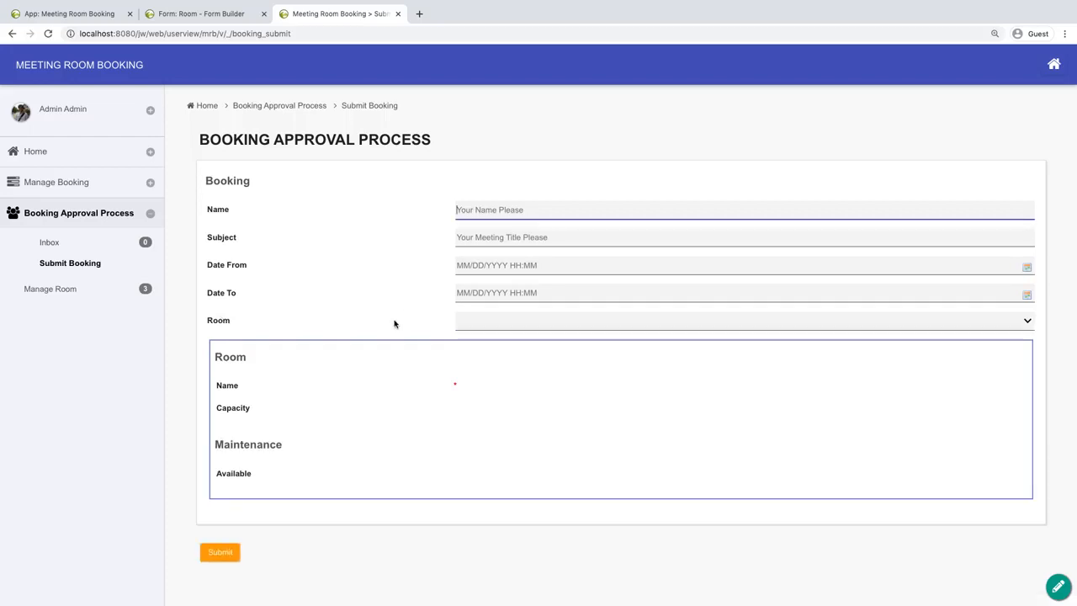
click(510, 324)
click(494, 331)
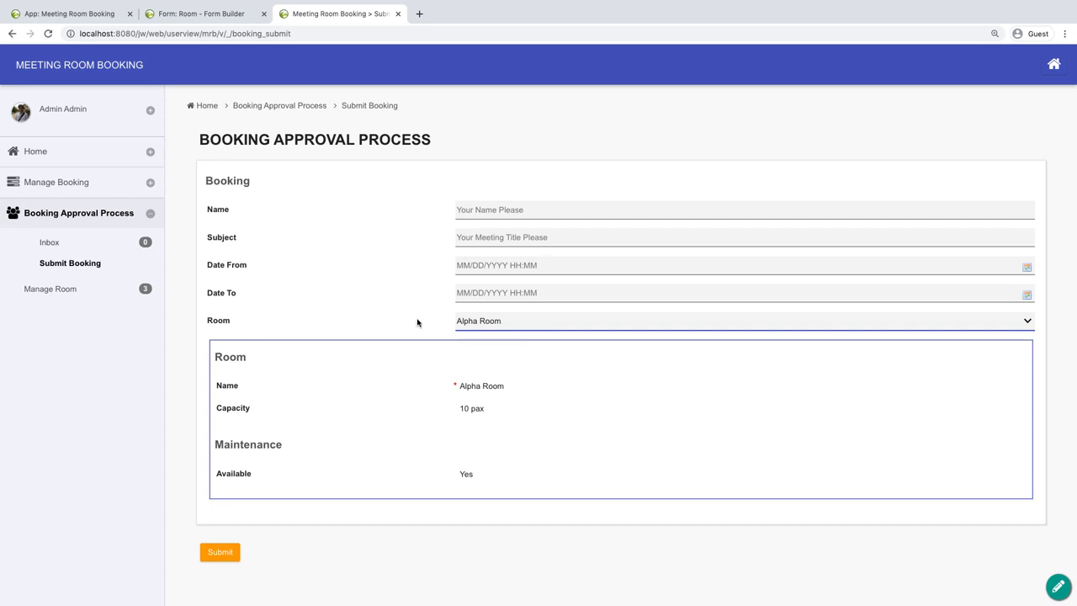
click(481, 326)
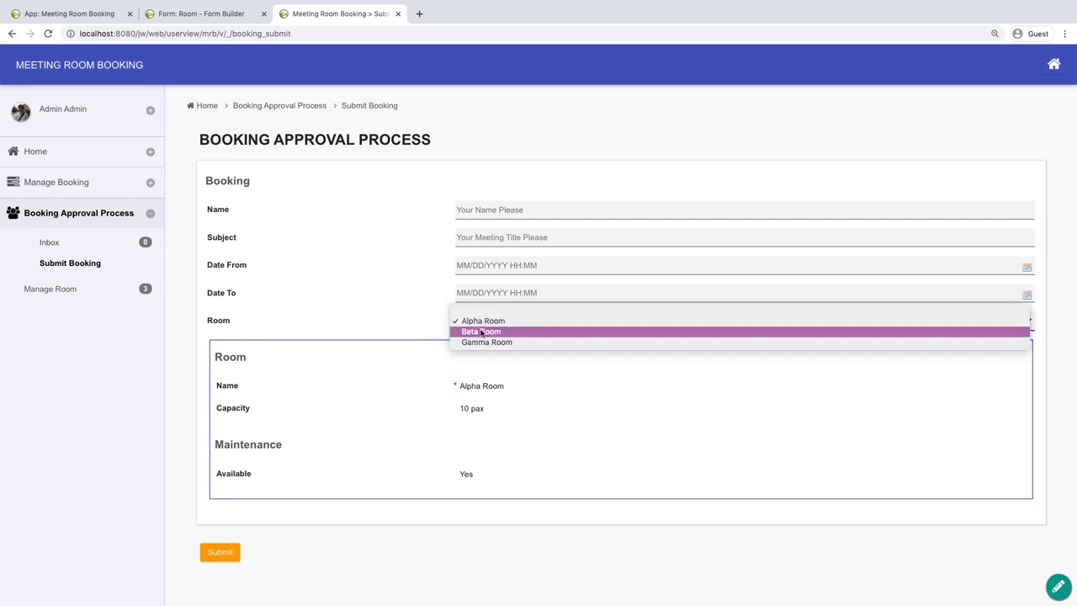
click(481, 331)
click(490, 323)
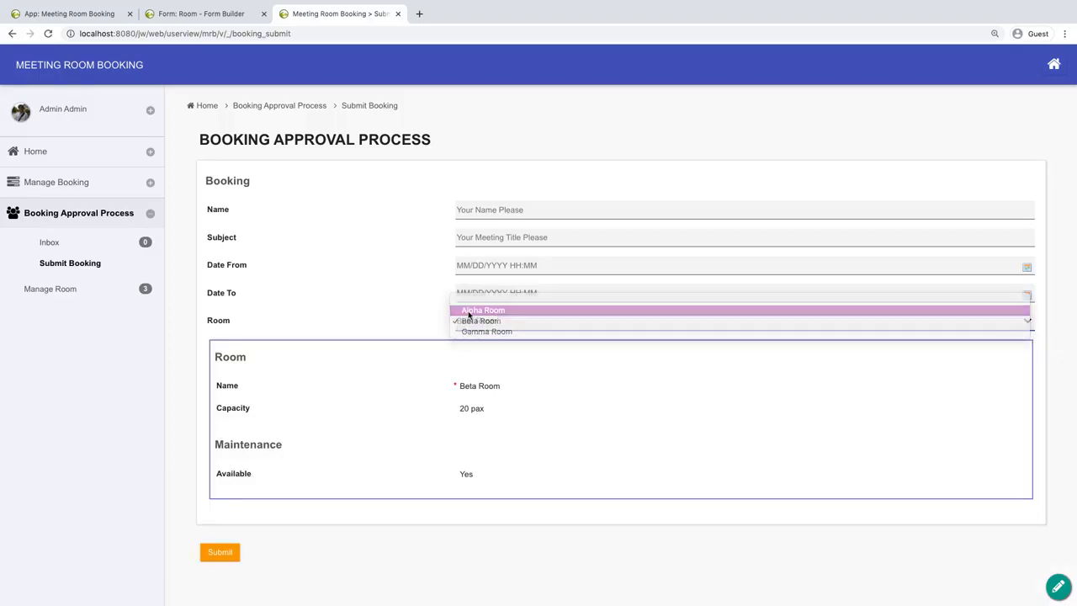
click(471, 310)
In Manage Room, set Alpha Room's Available value to No and save the record.
click(140, 297)
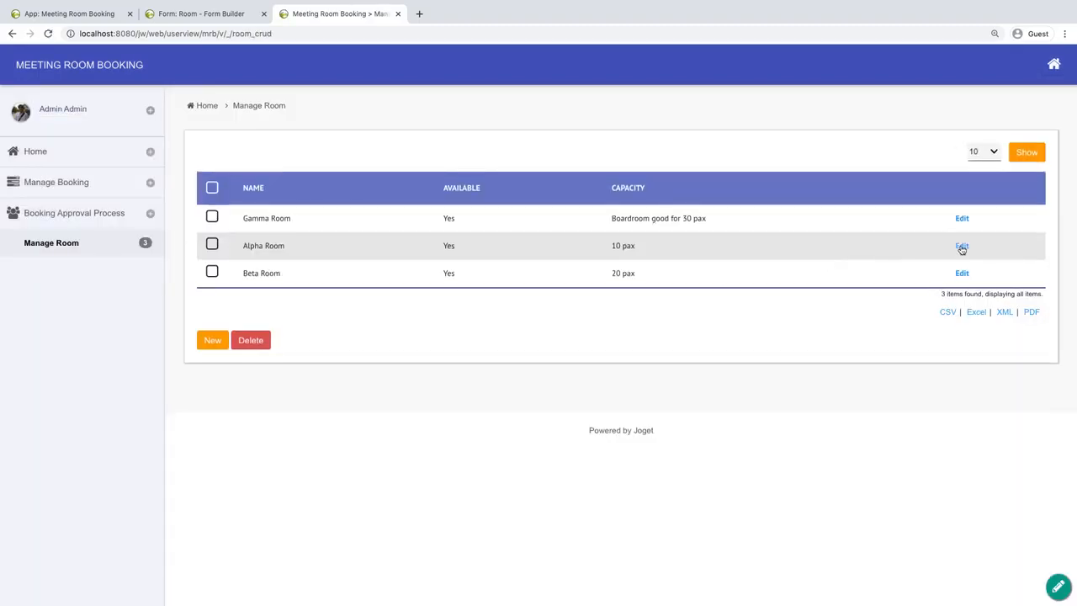
click(962, 245)
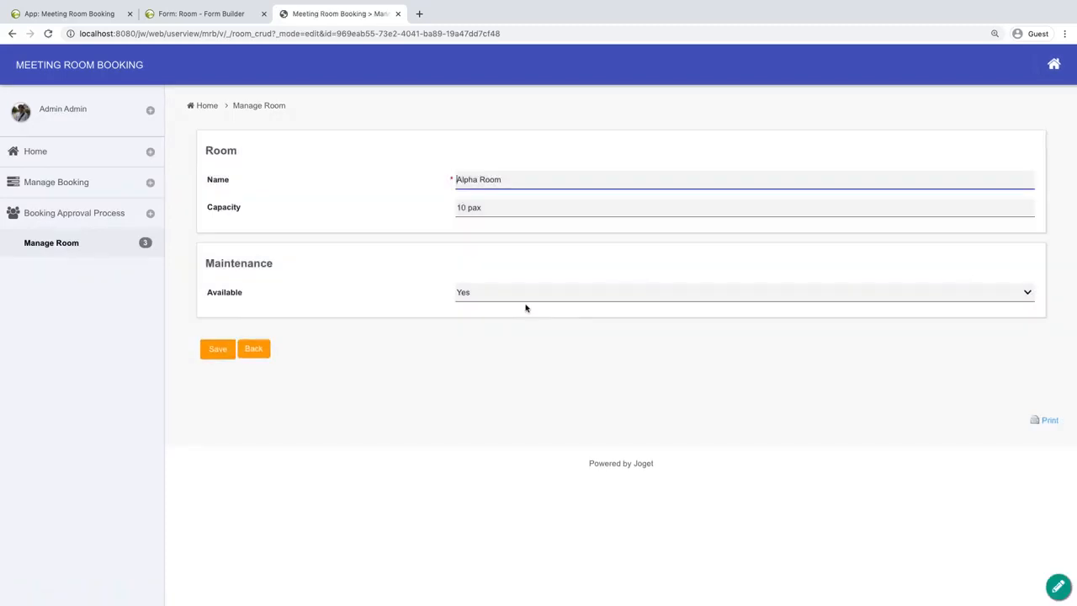
click(530, 298)
click(530, 304)
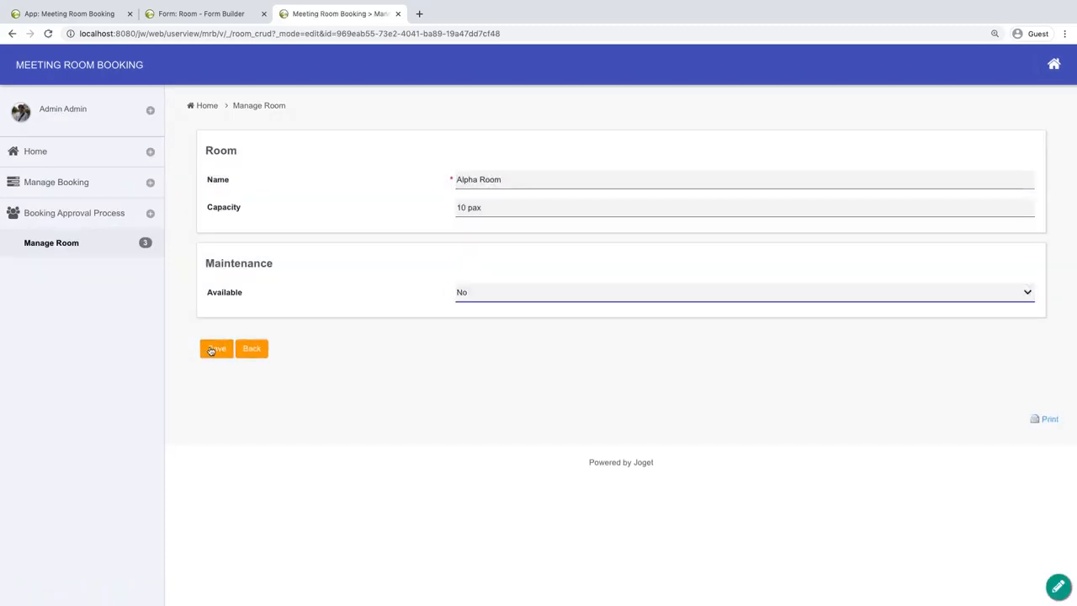
click(212, 349)
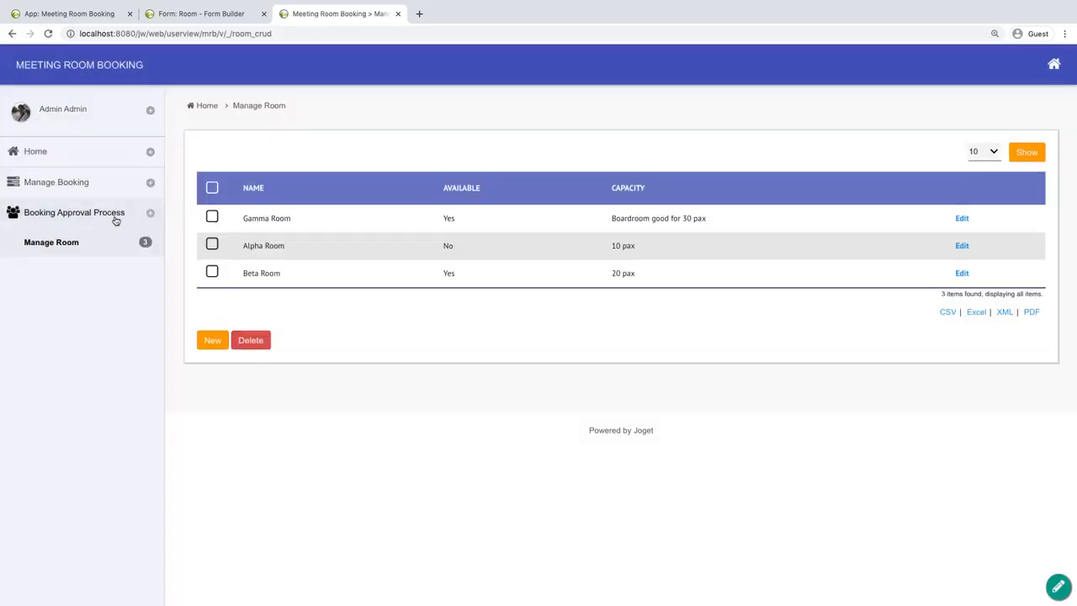
On the Submit Booking page, compare the availability shown for Beta Room and Alpha Room.
click(116, 220)
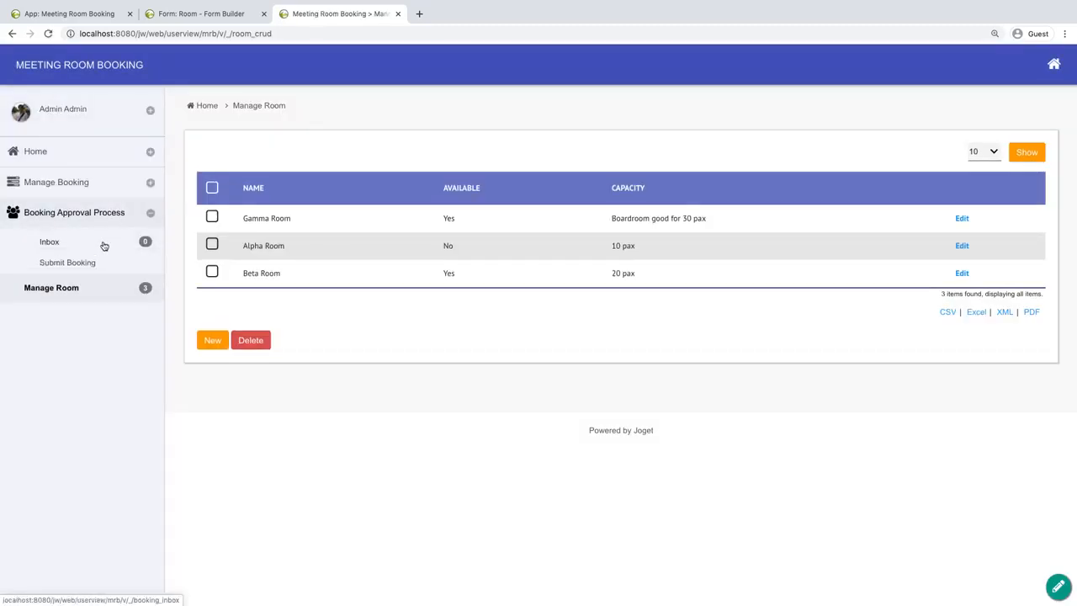
click(94, 264)
click(505, 319)
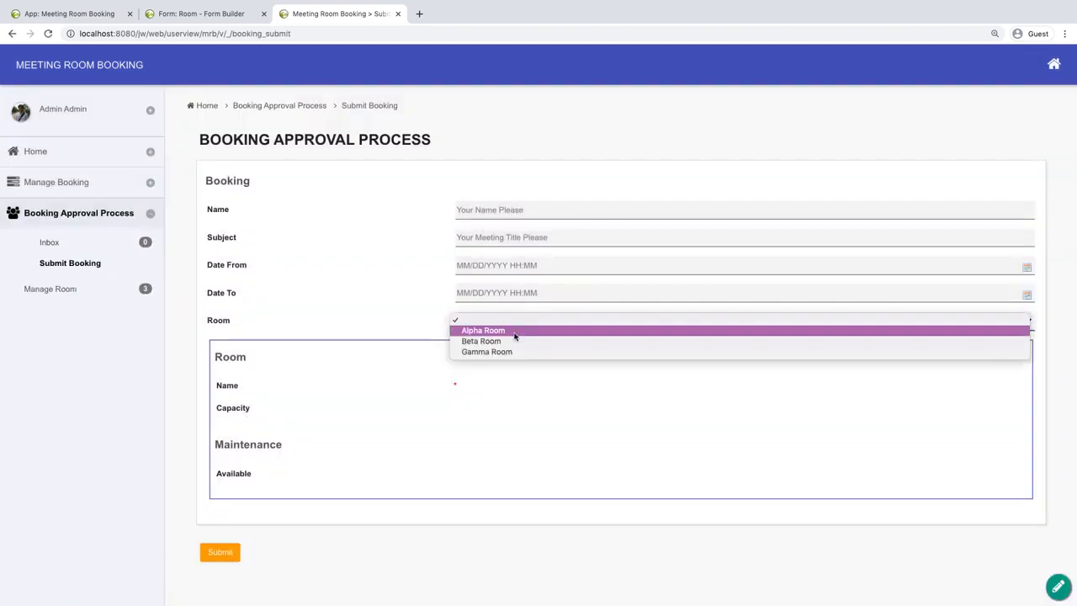
click(513, 341)
click(527, 320)
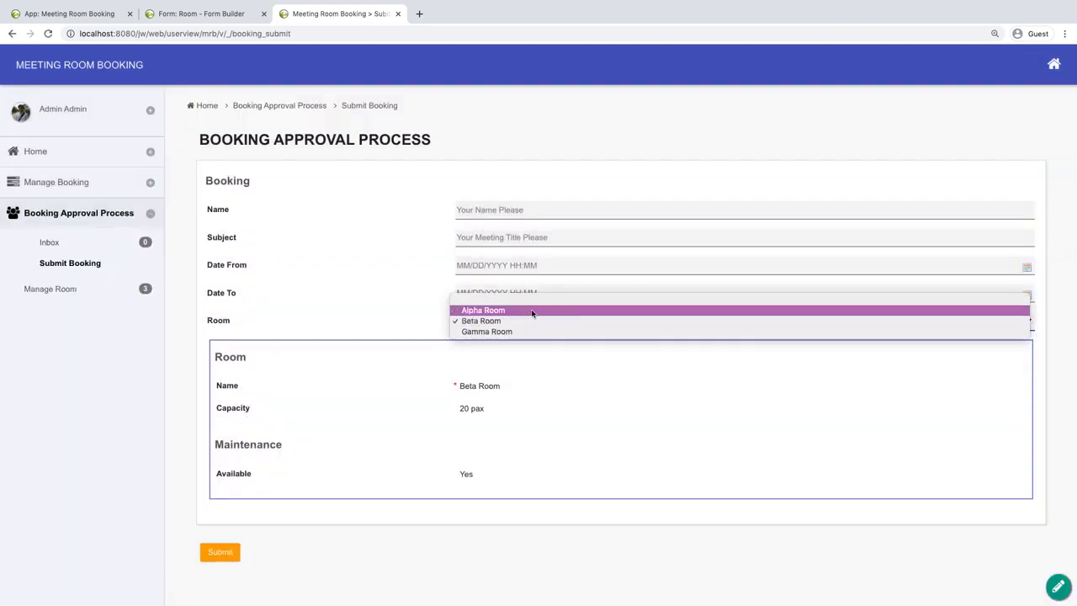
click(530, 311)
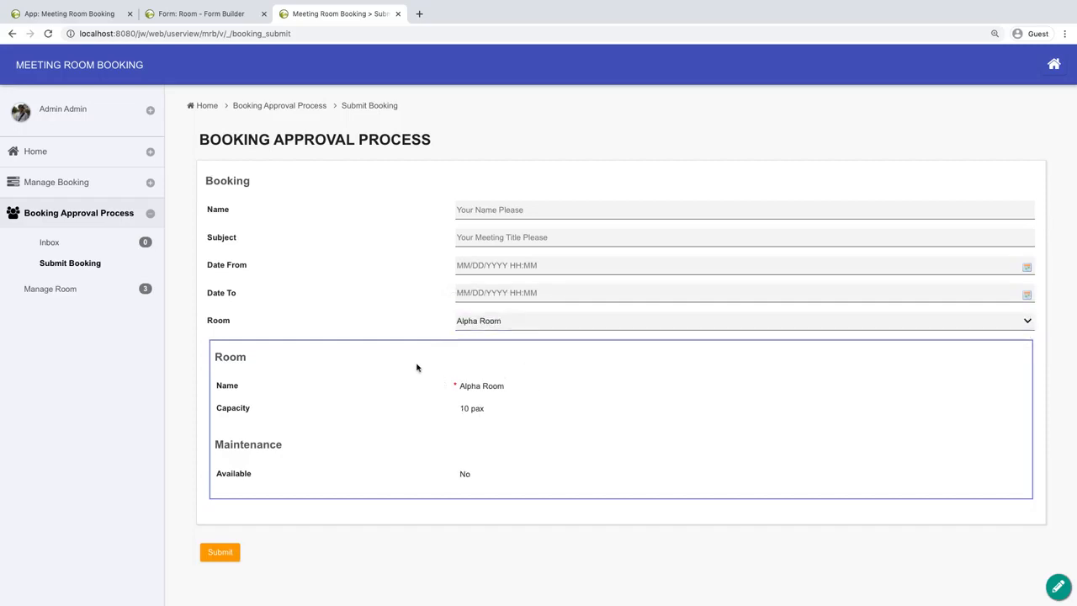
In the Booking form, set the Room select box's extra filter condition to customProperties.available = 'Yes' and save the form.
click(175, 20)
click(82, 20)
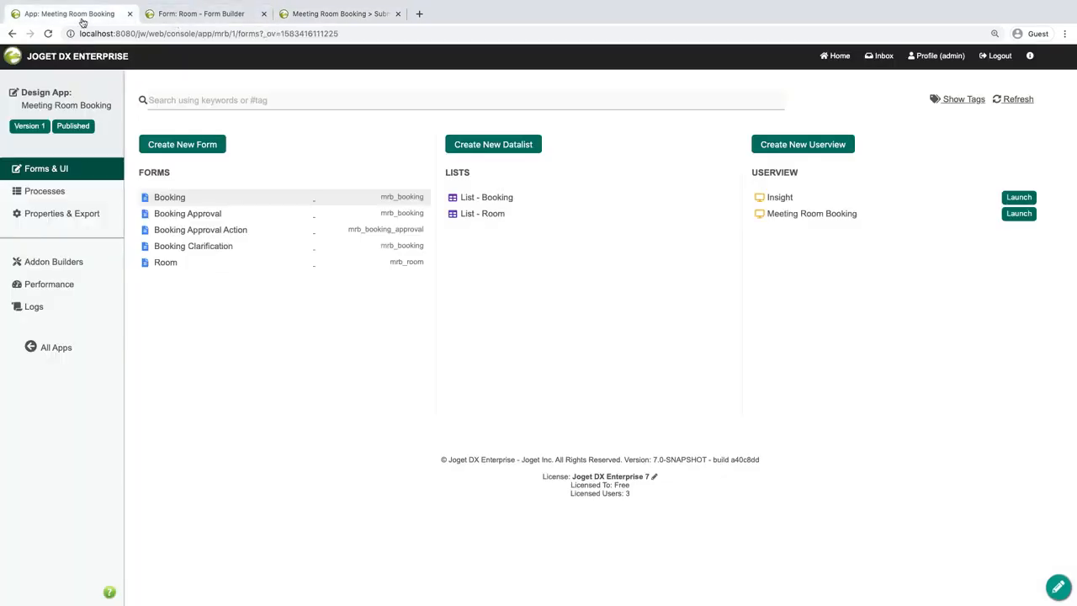
click(294, 200)
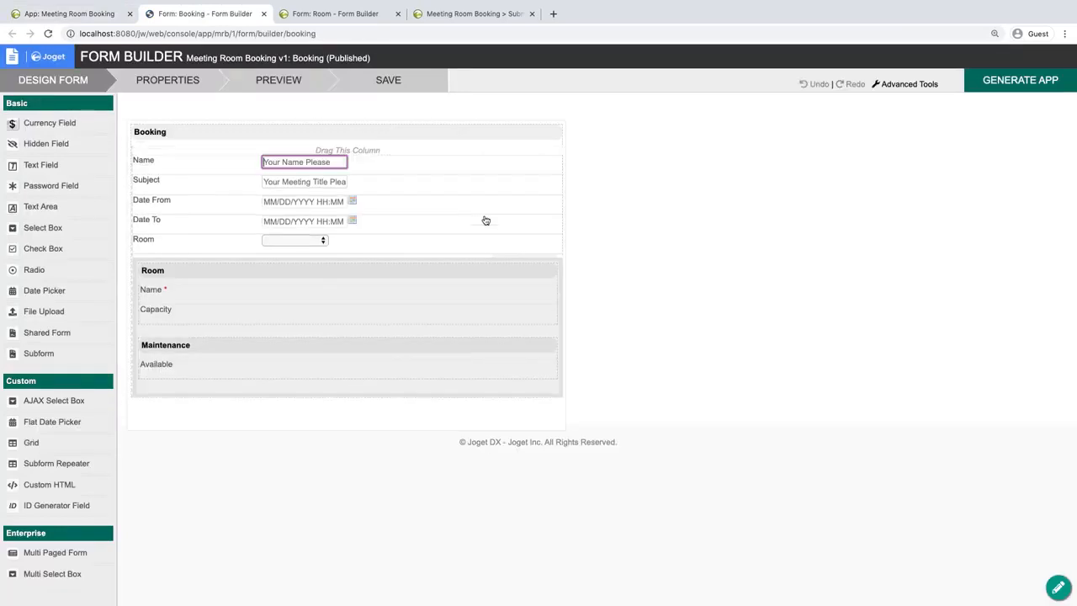
click(334, 242)
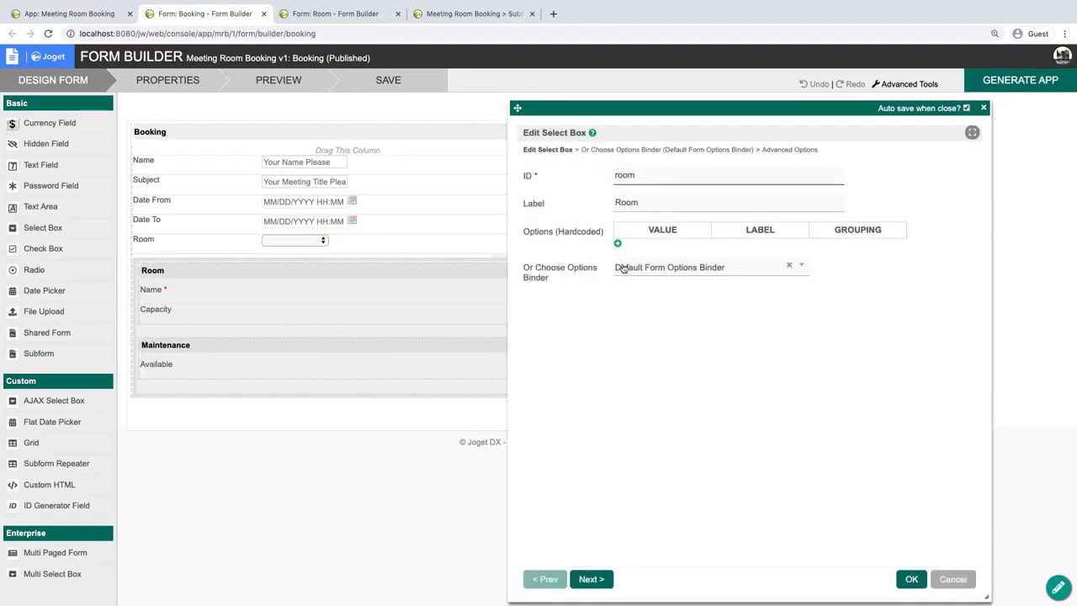
click(690, 354)
click(671, 151)
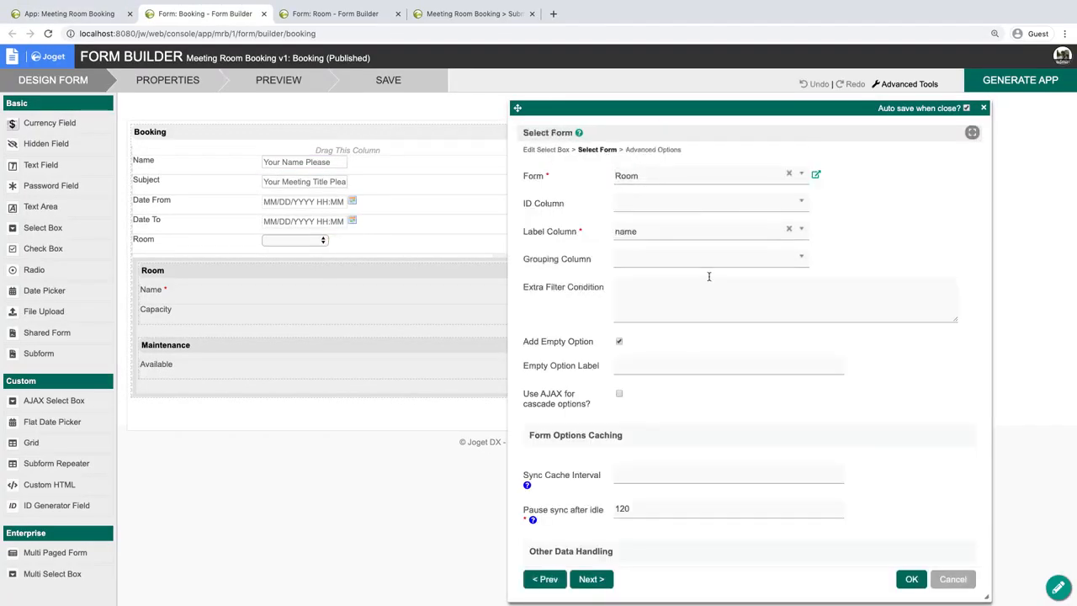
click(715, 290)
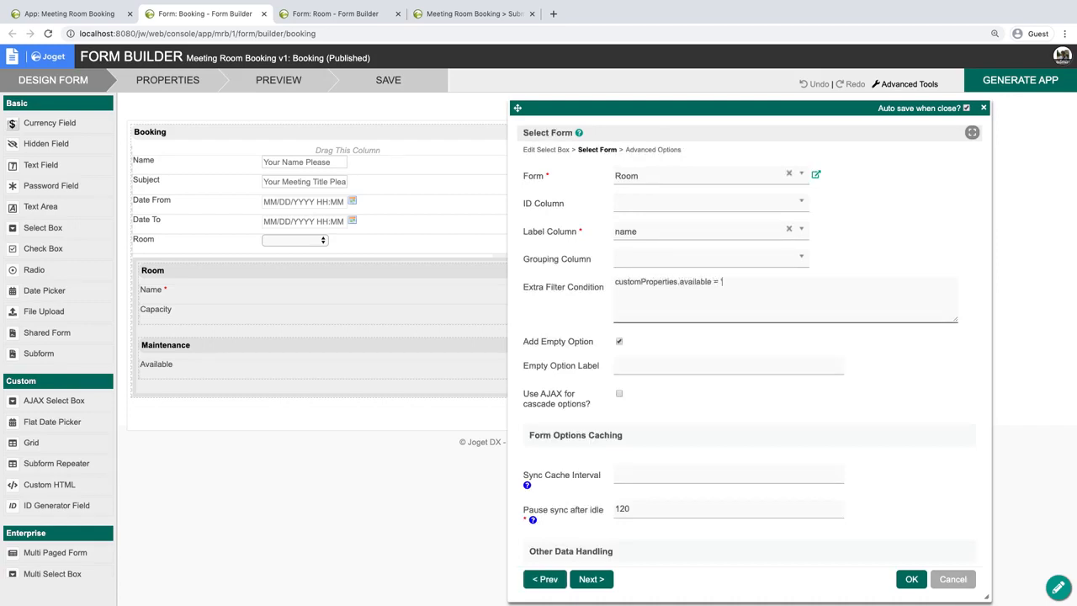
click(912, 579)
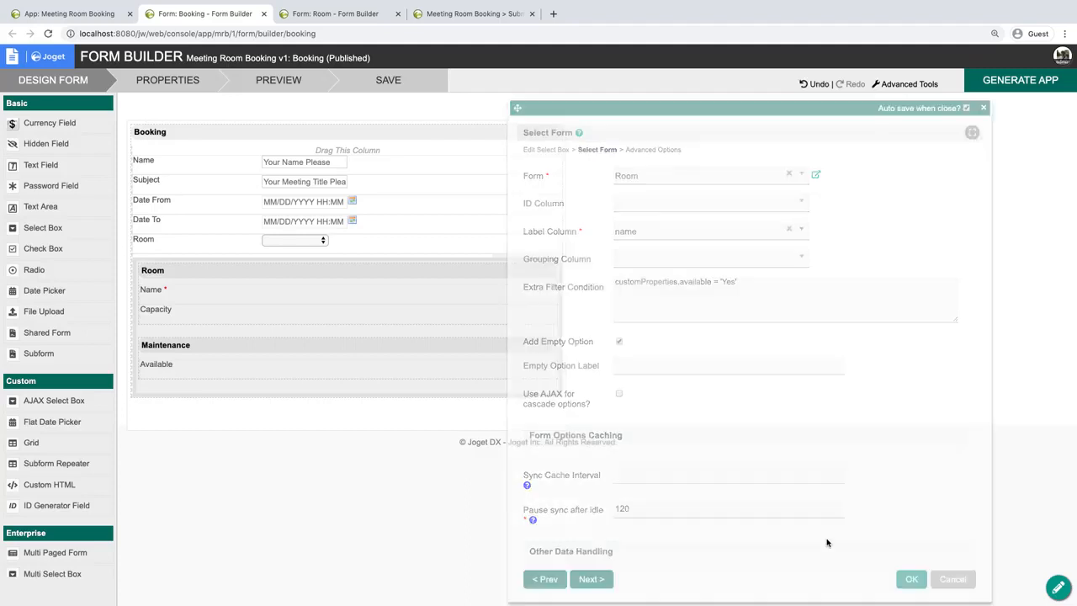
click(368, 85)
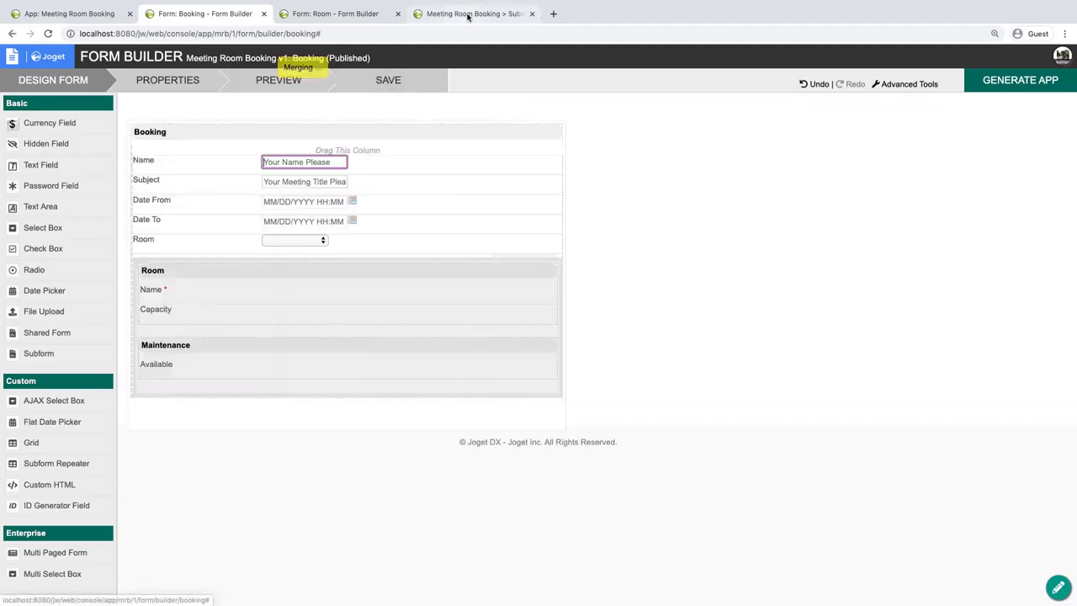
Reload the Submit Booking page as admin and check the room choices and the Maintenance section.
click(425, 14)
key(ctrl+r)
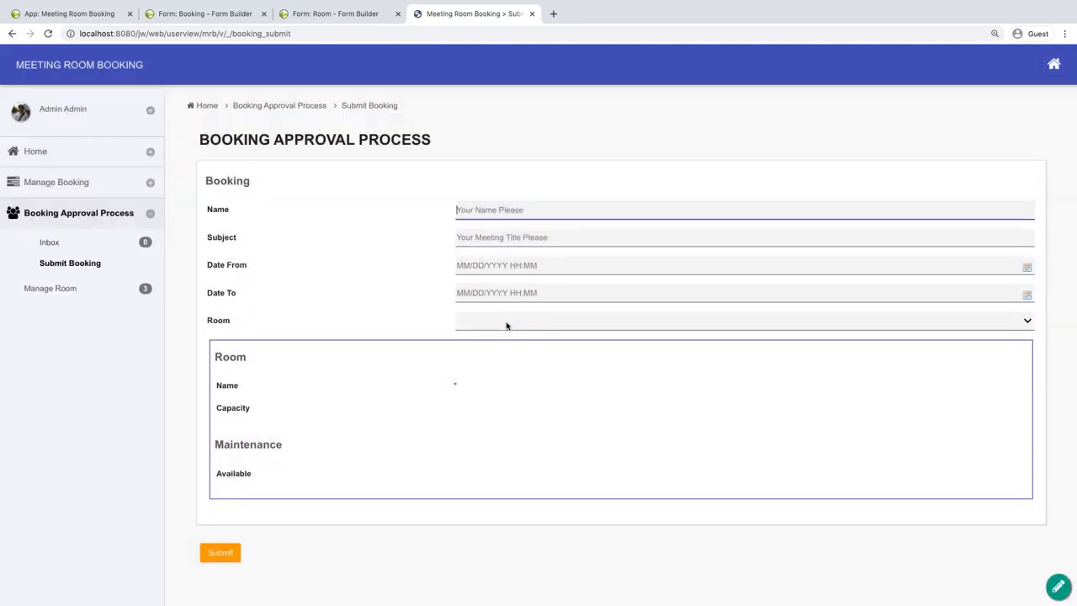
click(506, 323)
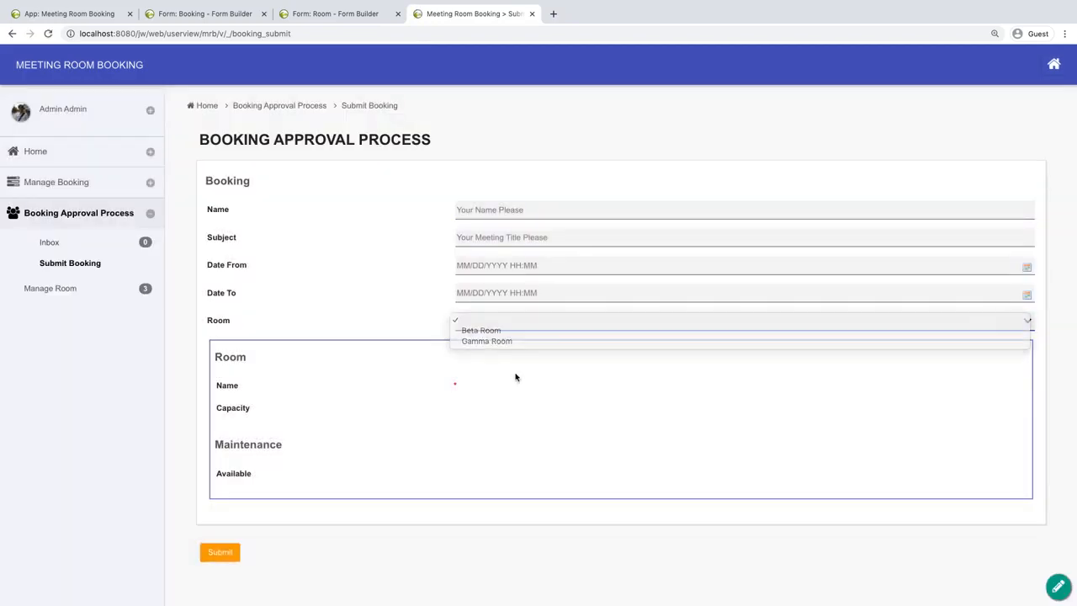
click(459, 395)
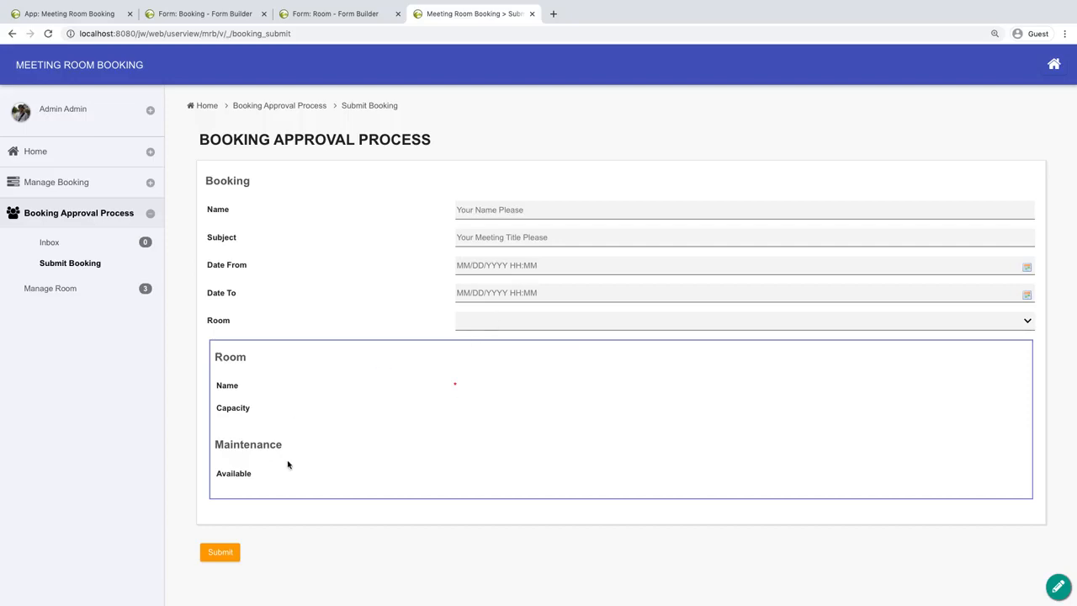
double_click(245, 445)
click(247, 462)
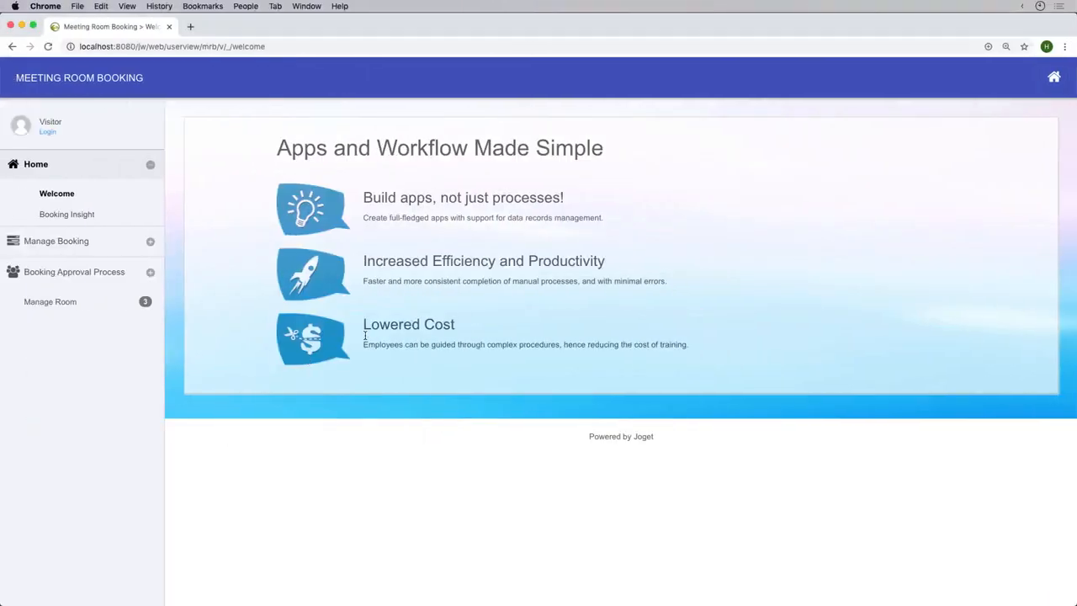
As a logged-out visitor, check the Submit Booking room choices and Beta Room's details, and compare the choices on the admin's page.
click(70, 244)
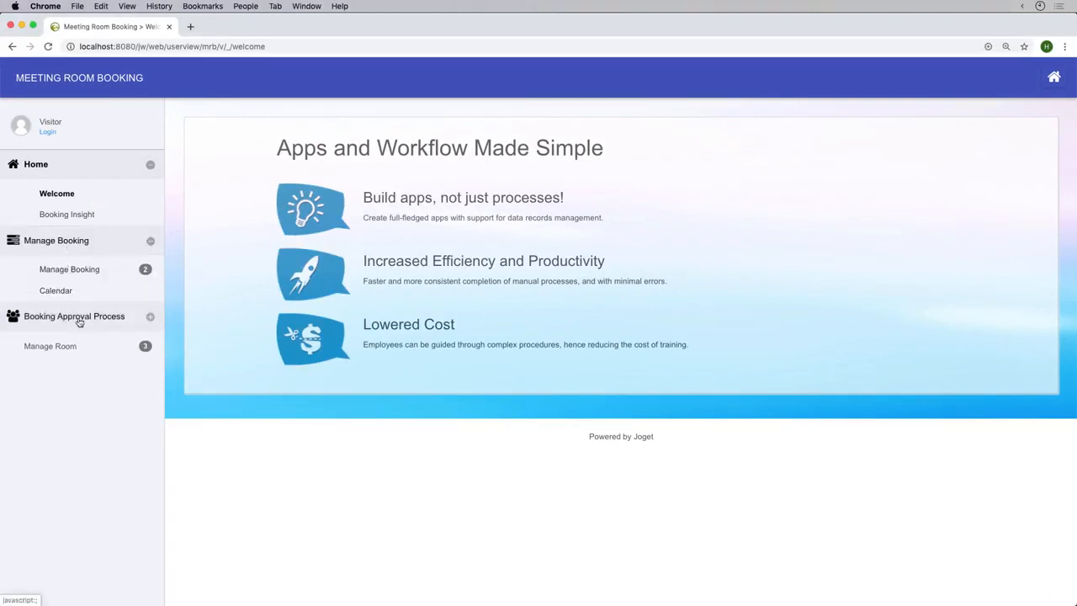
click(77, 317)
click(71, 367)
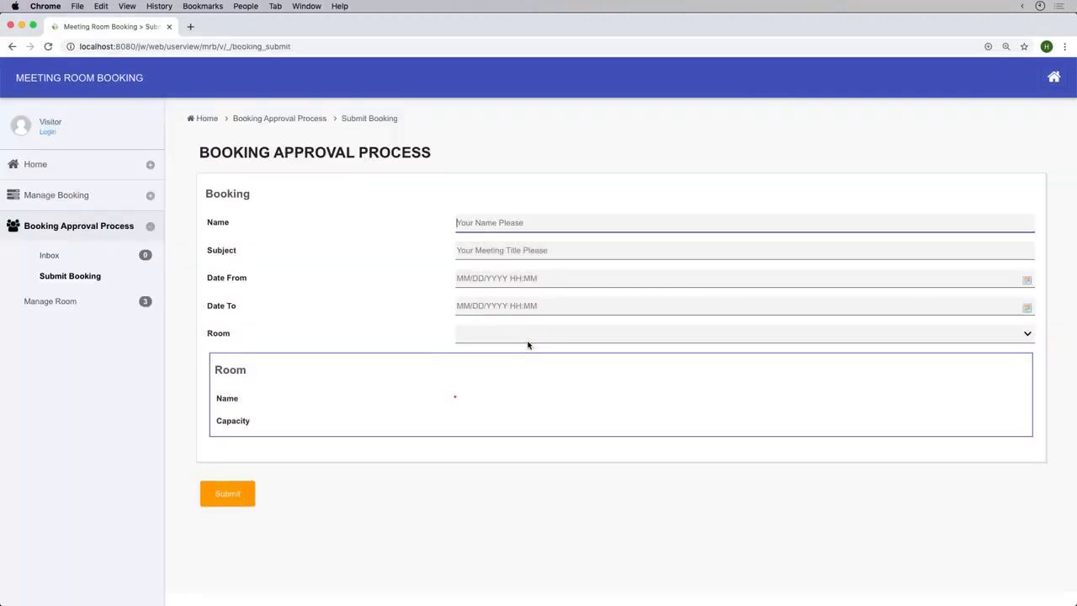
click(536, 330)
click(522, 343)
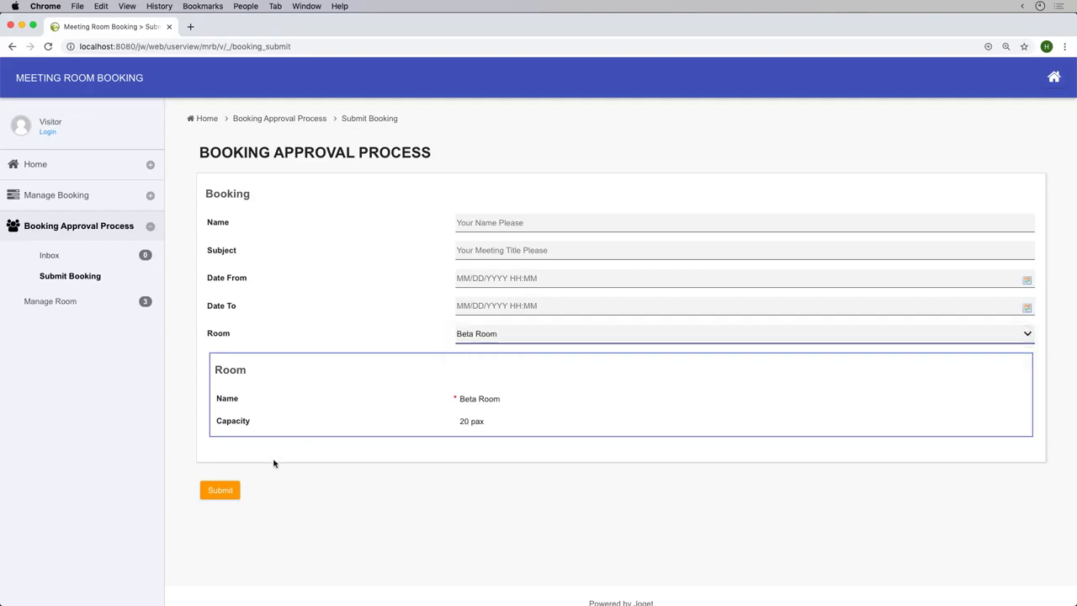
click(528, 333)
click(518, 346)
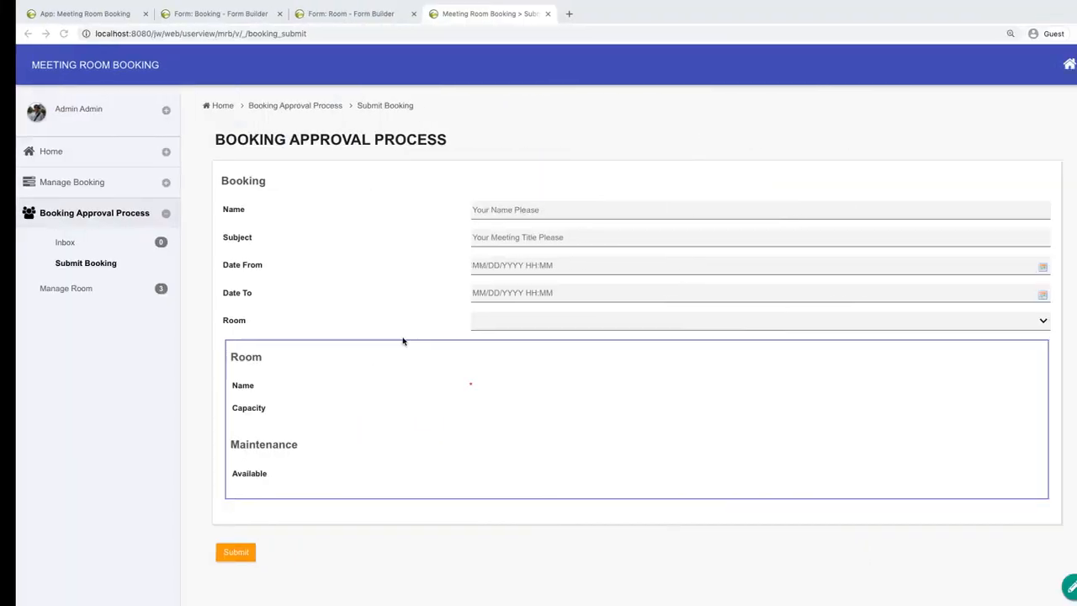
click(512, 323)
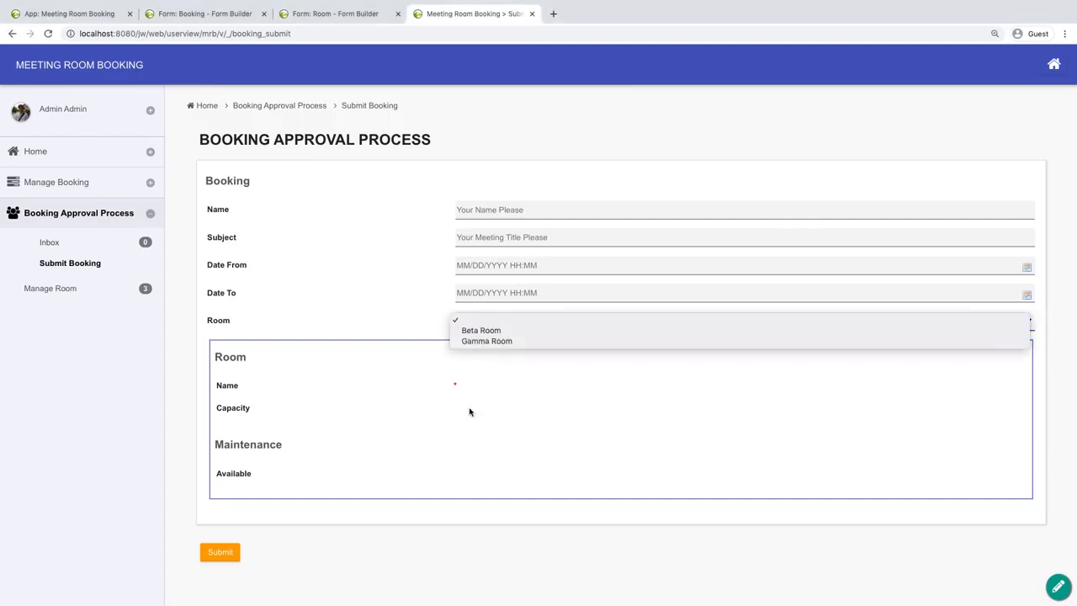
click(545, 410)
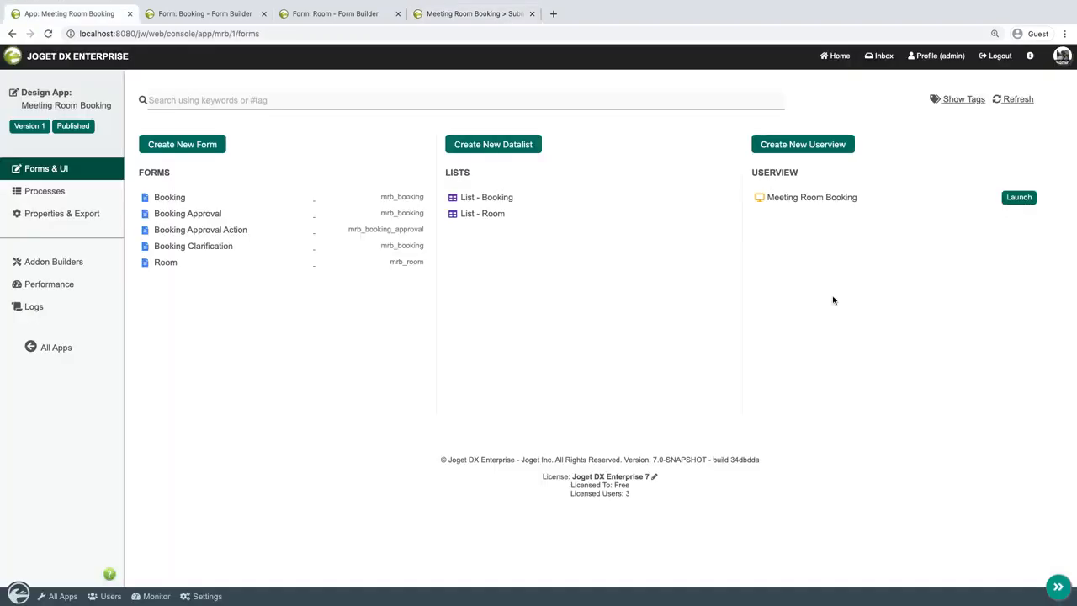
Create a new userview with the ID insight and the name Insight.
click(824, 148)
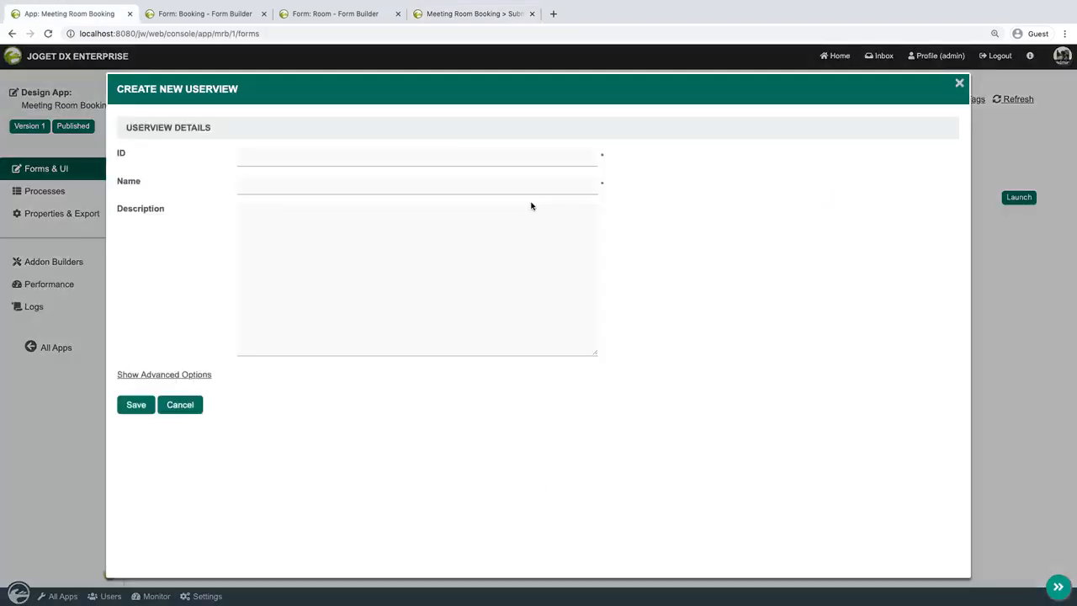
click(553, 158)
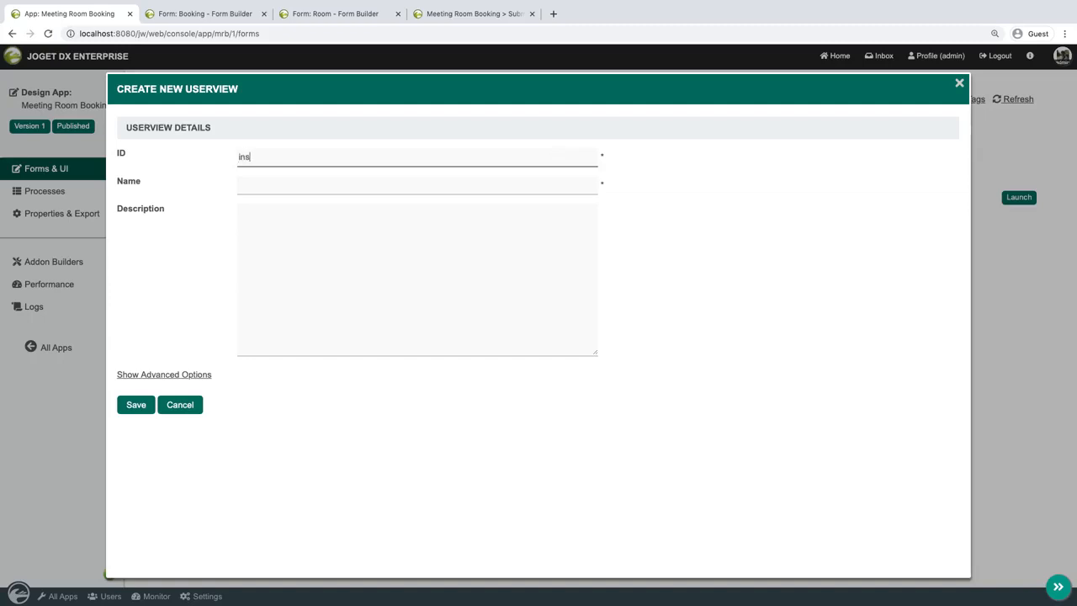
text(Insight)
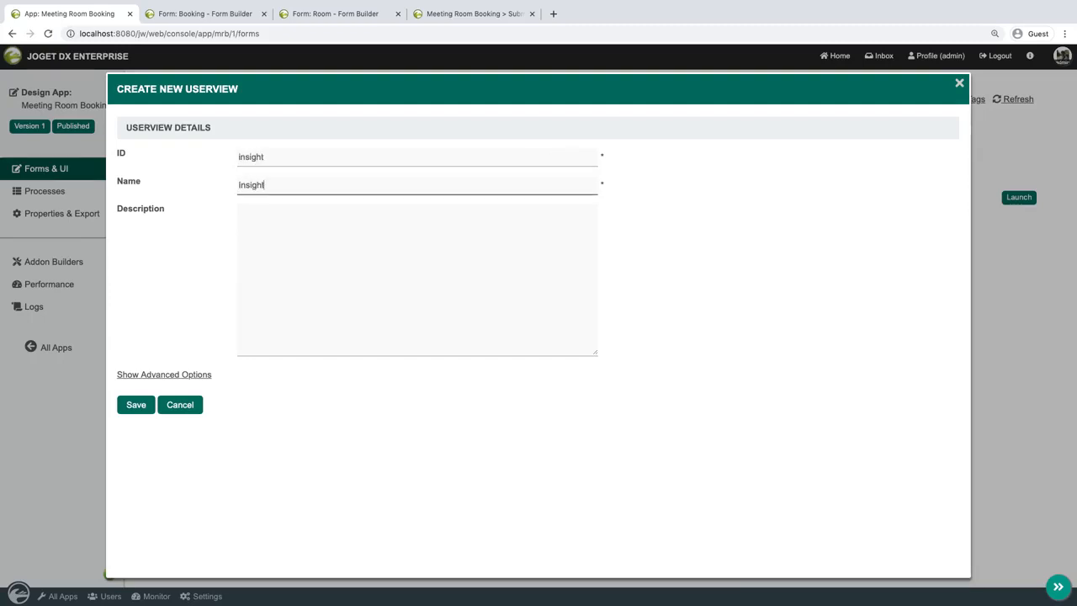
click(135, 405)
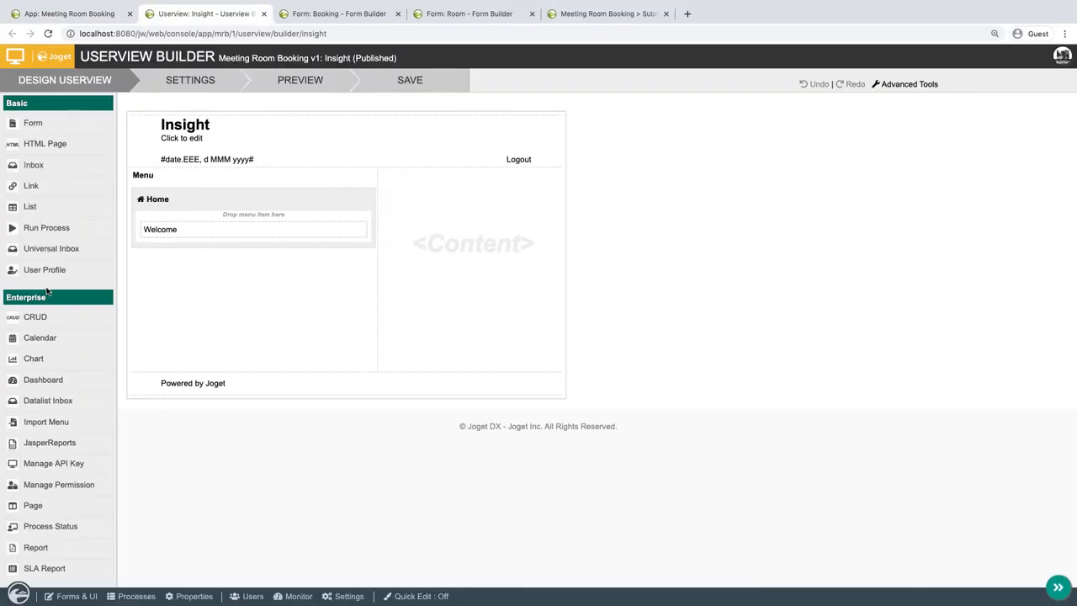
Add a Chart to the Insight userview's Home category and set its label and chart title to Booking by Status.
drag(43, 362, 227, 257)
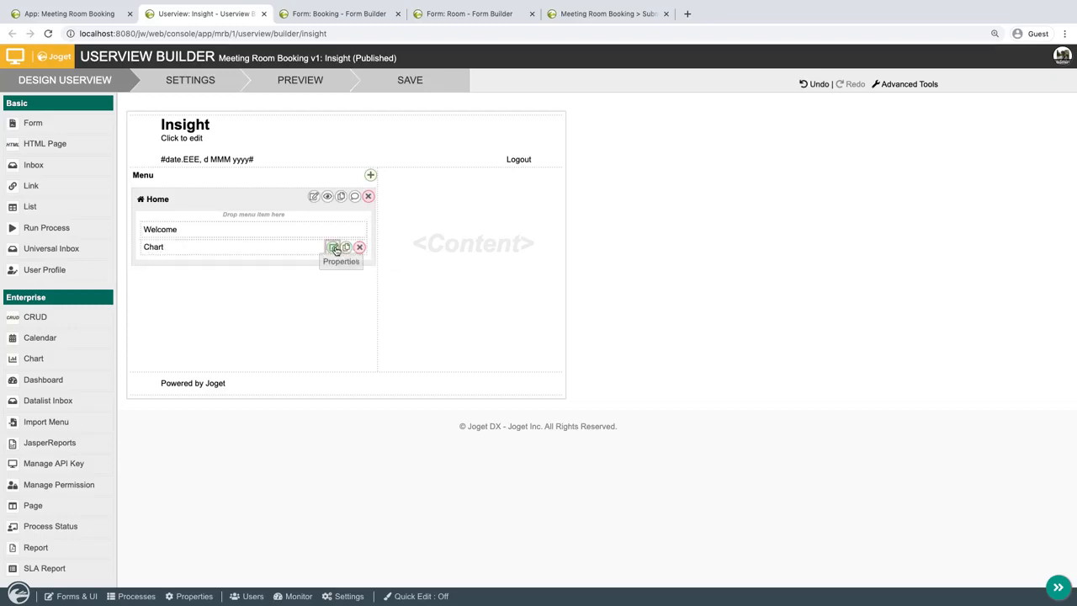
click(335, 247)
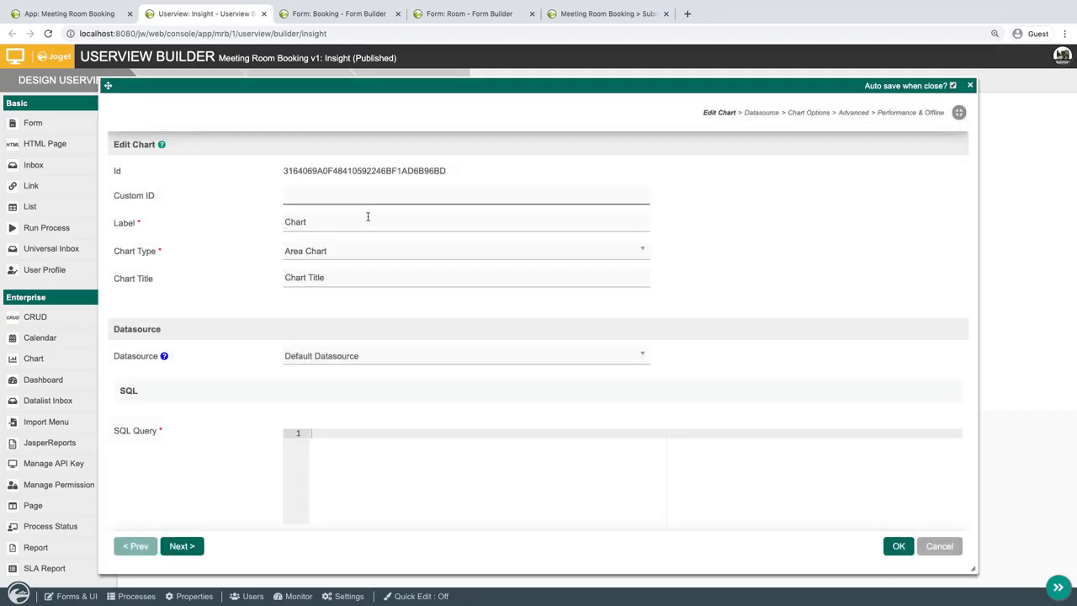
key(Tab)
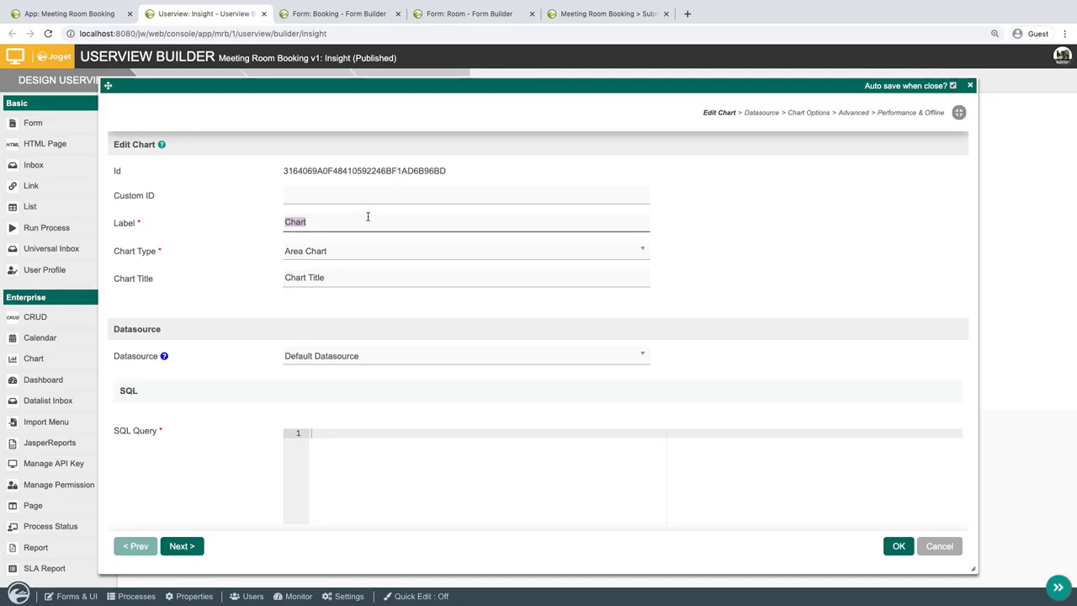
text(Booking by Status)
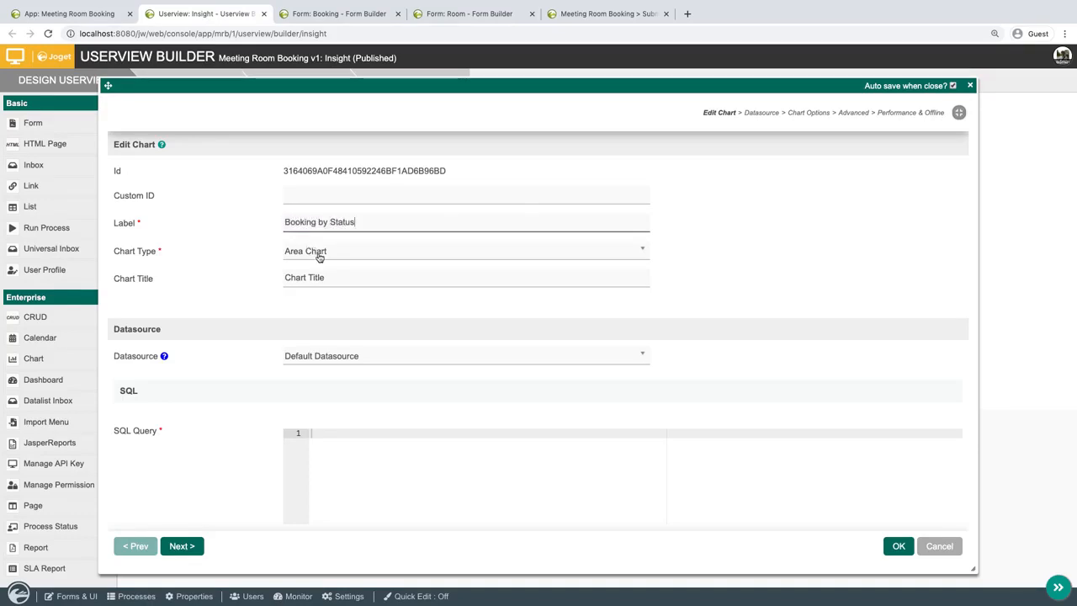
key(ctrl+shift+Left)
key(ctrl+shift+Left)
key(ctrl+shift+Left)
key(ctrl+c)
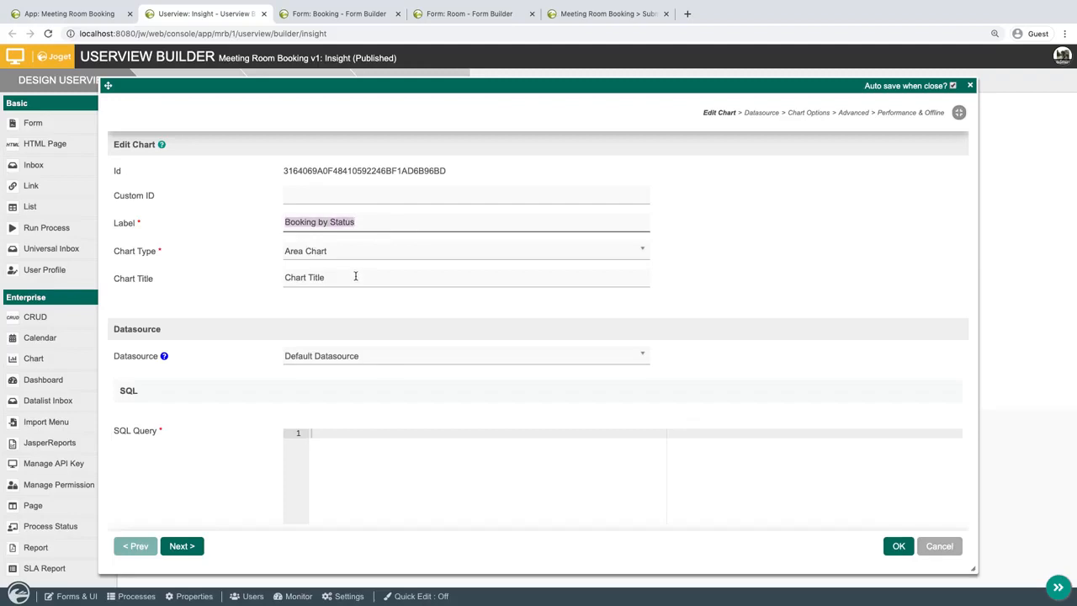
key(Tab)
key(ctrl+v)
Set the chart's datasource to Using Data Binder with the Advanced Form Data Binder on the Booking form.
click(470, 362)
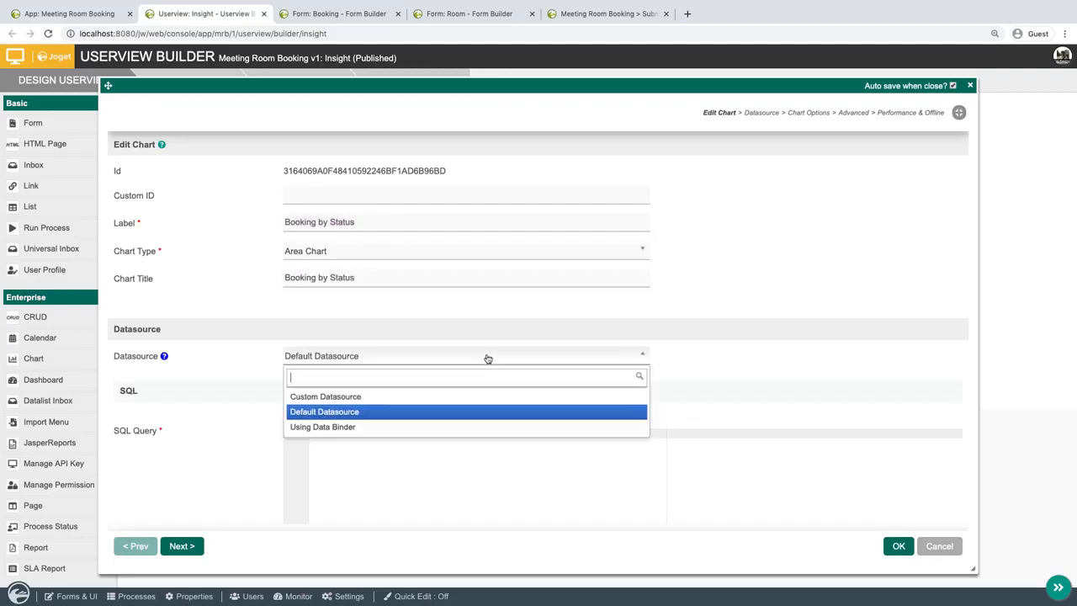
click(383, 425)
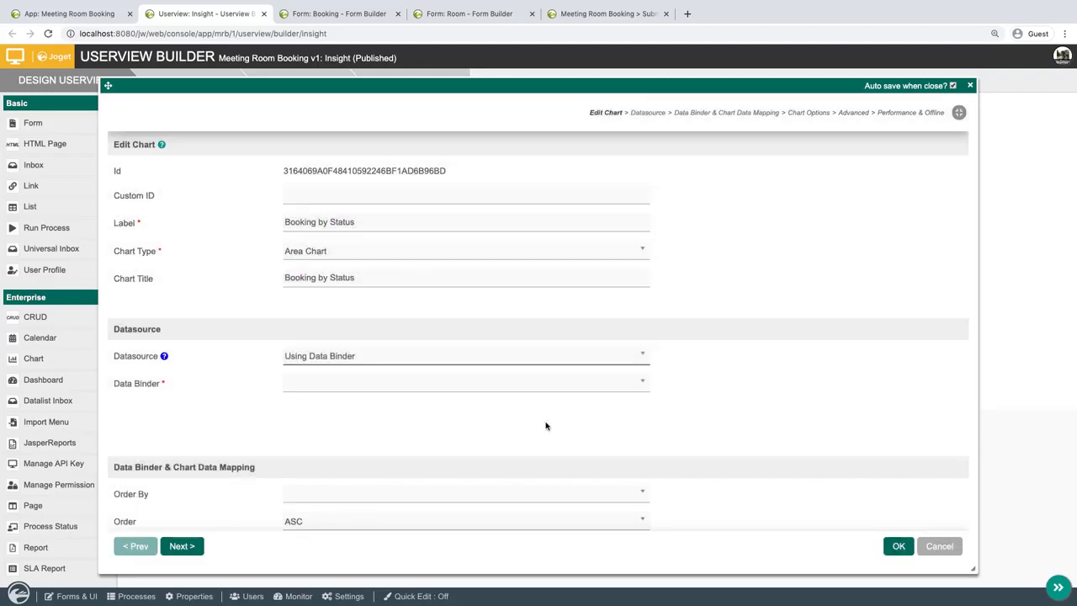
click(571, 386)
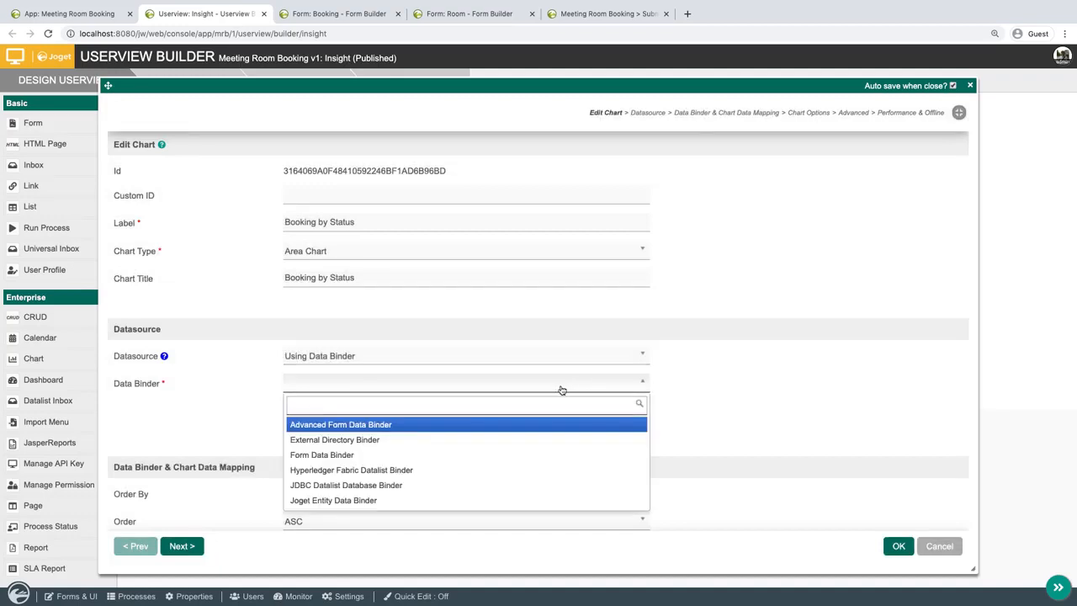
click(512, 424)
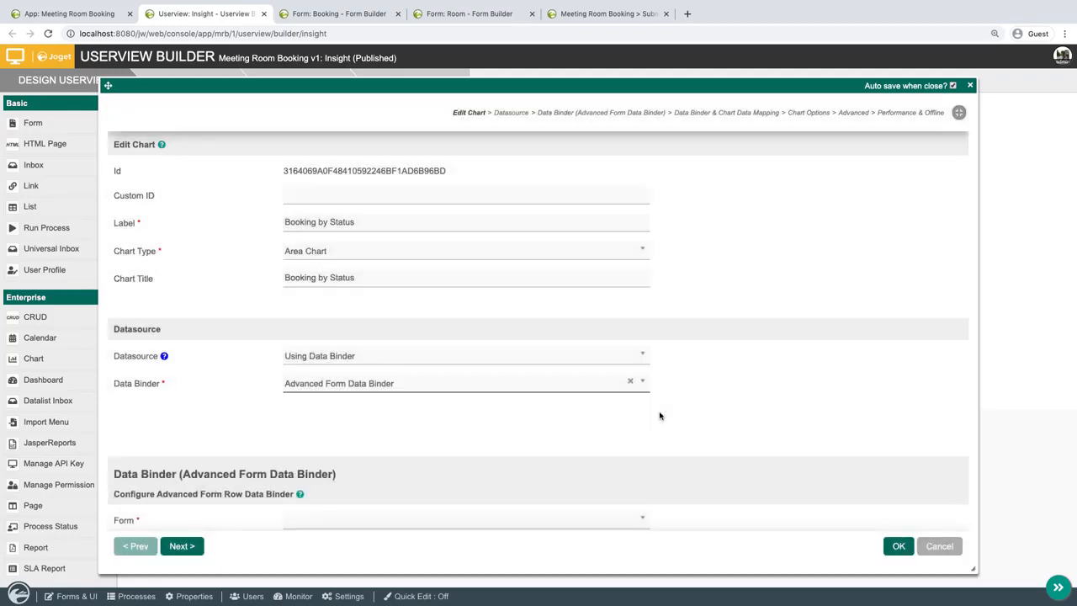
scroll(659, 413, down, 1)
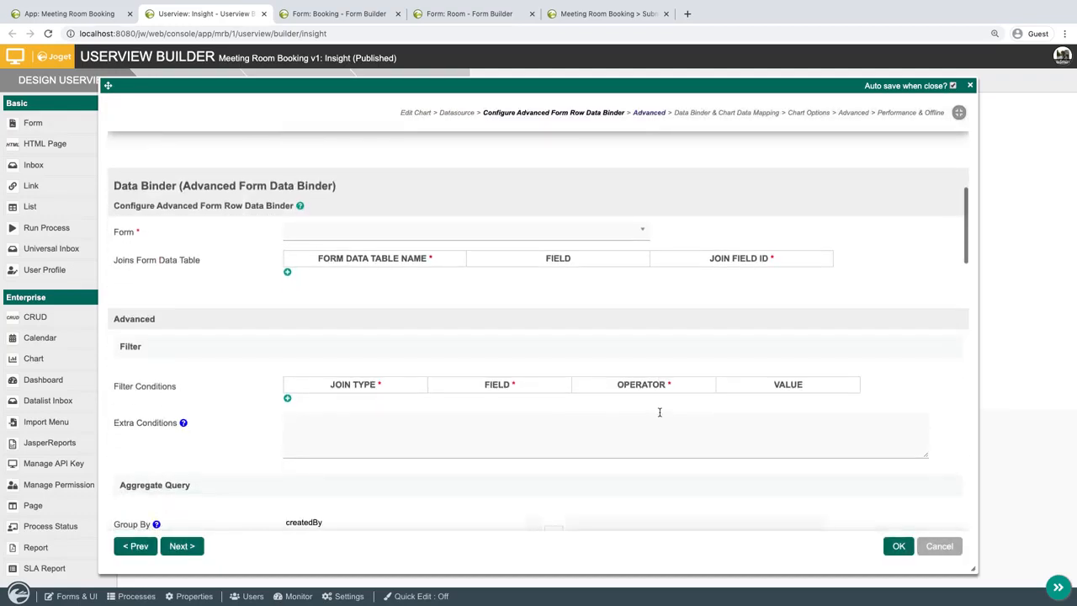
click(574, 232)
click(448, 272)
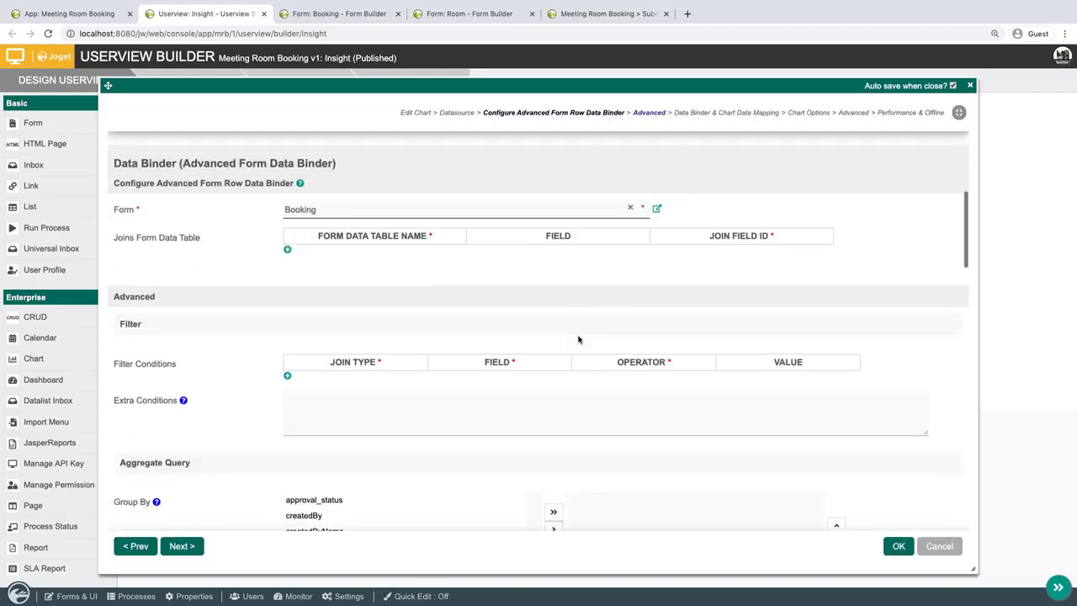
Group the chart's aggregate query by approval_status.
scroll(577, 339, down, 5)
scroll(578, 339, down, 4)
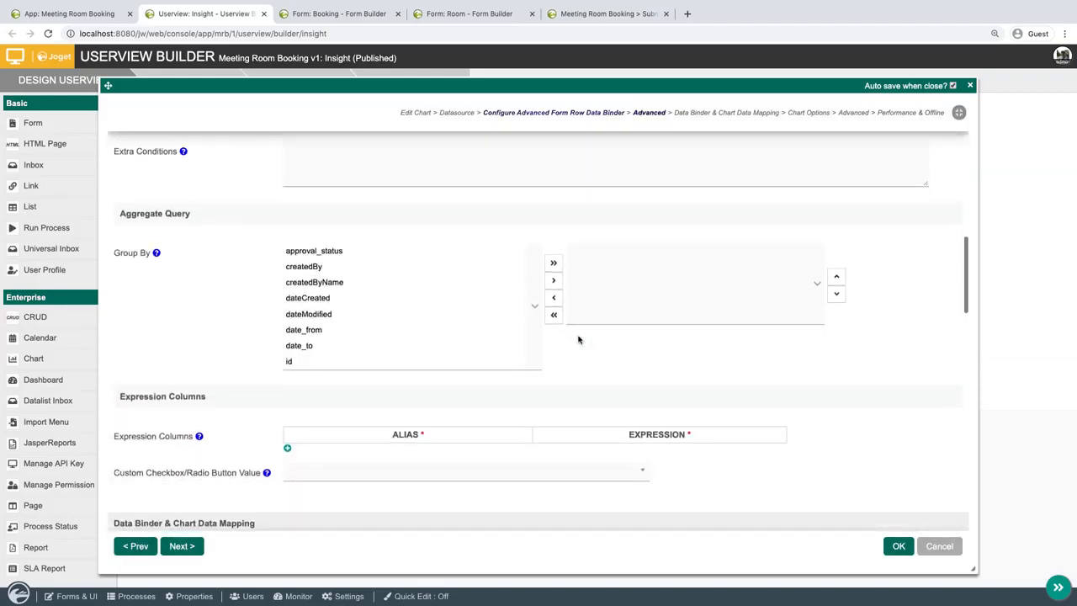
click(427, 248)
click(556, 280)
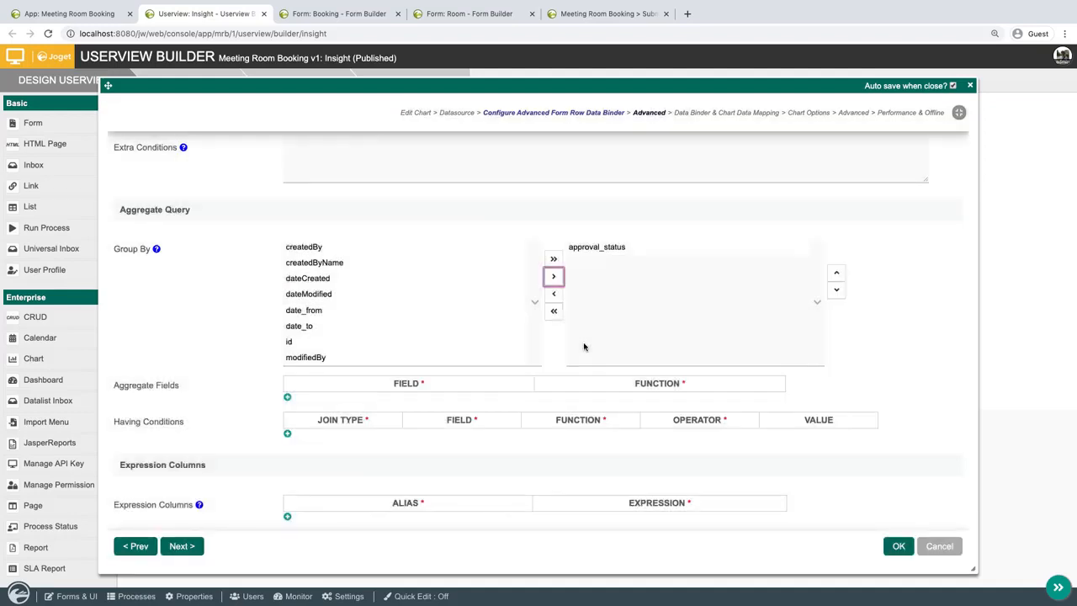
scroll(582, 345, down, 3)
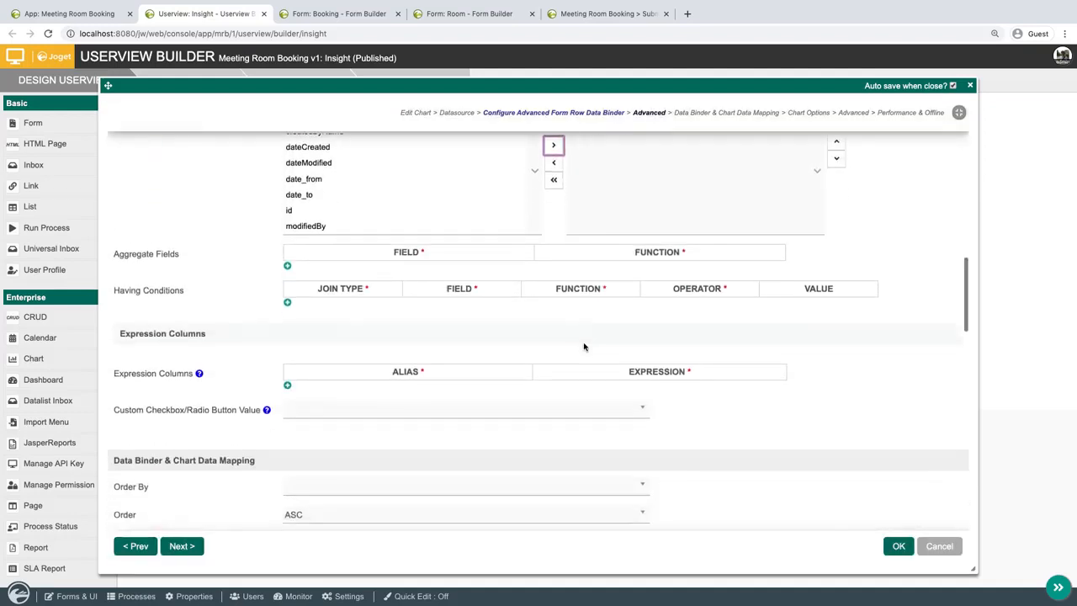
Add approval_status as an aggregate field with the Count function in the chart's aggregate query.
click(288, 268)
click(368, 273)
click(370, 309)
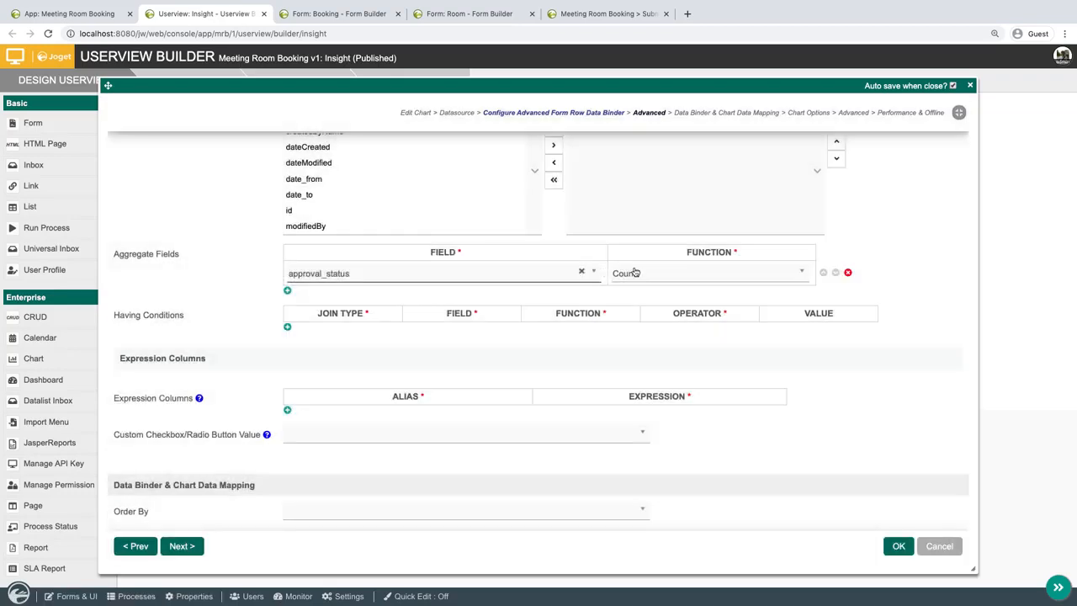
click(663, 272)
click(663, 273)
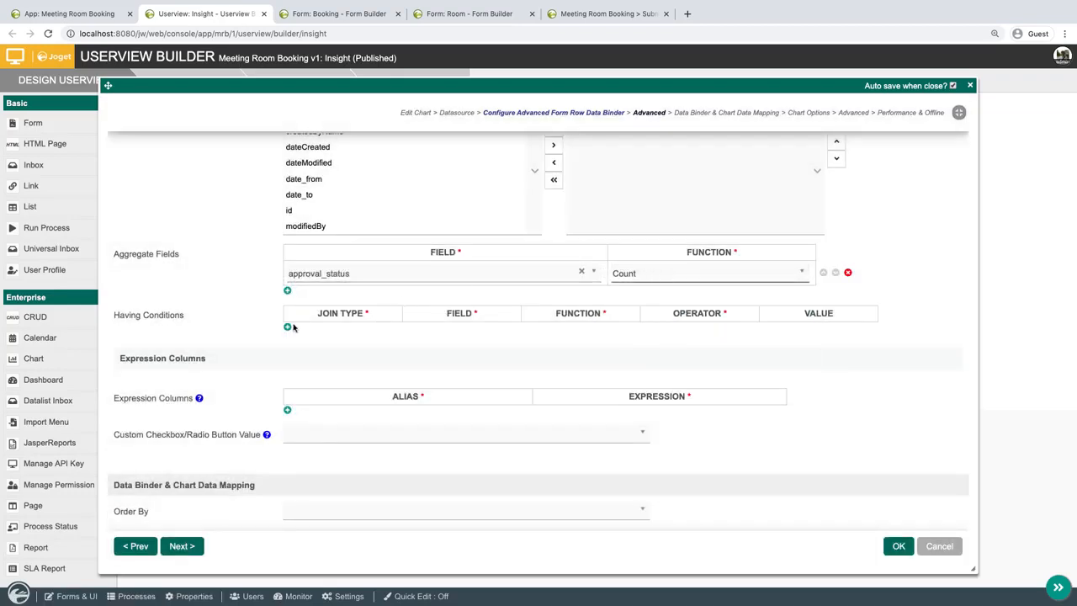
Map the chart's X-axis to approval_status and its Y-axis to approval_status (COUNT) with the legend Count, and apply the settings.
scroll(358, 443, down, 1)
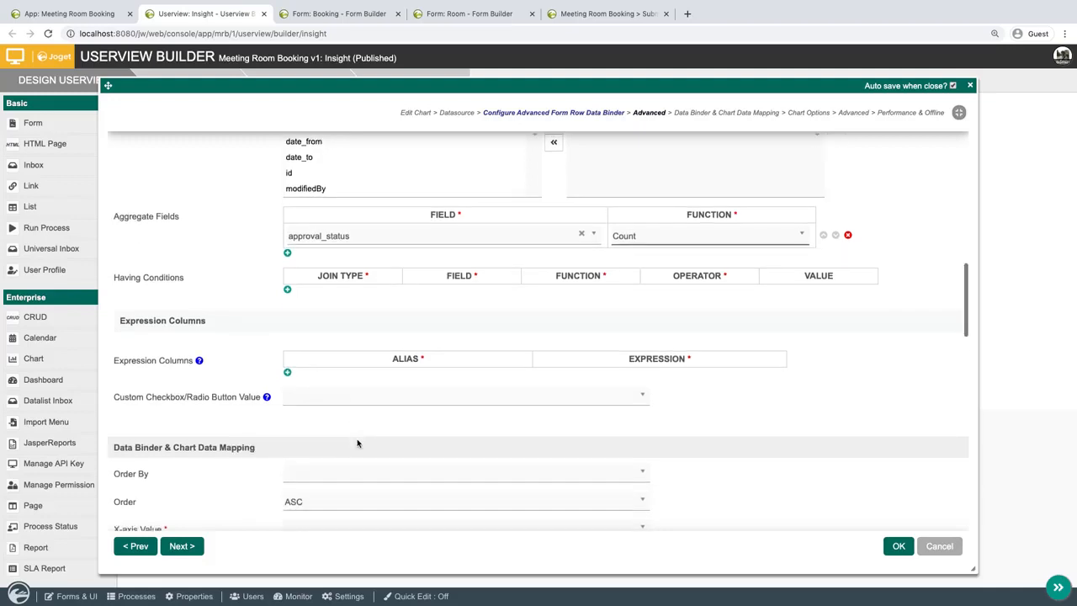
scroll(358, 443, down, 4)
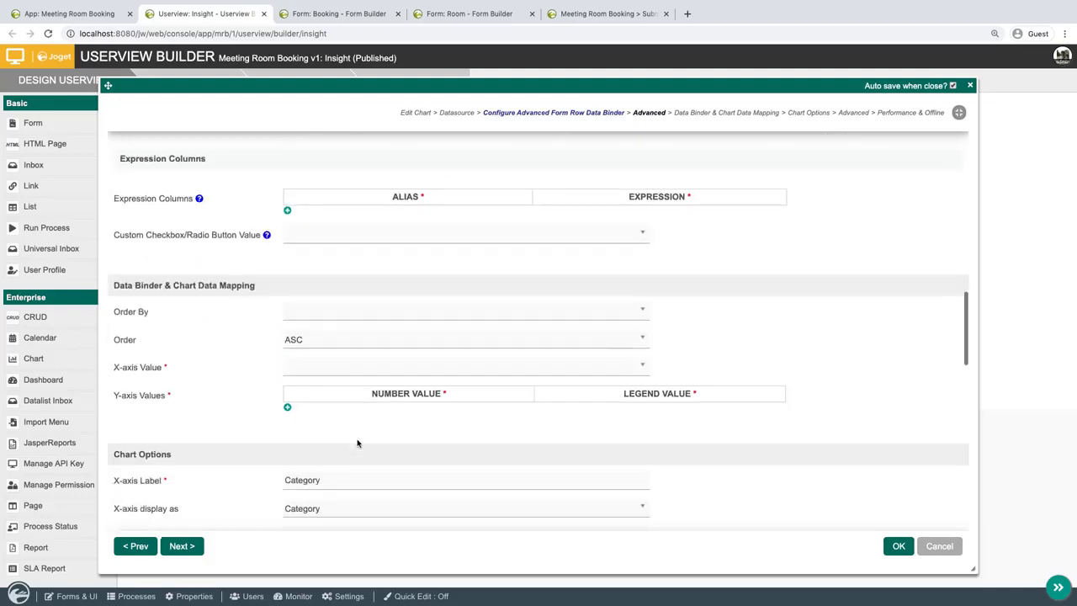
click(380, 371)
click(344, 409)
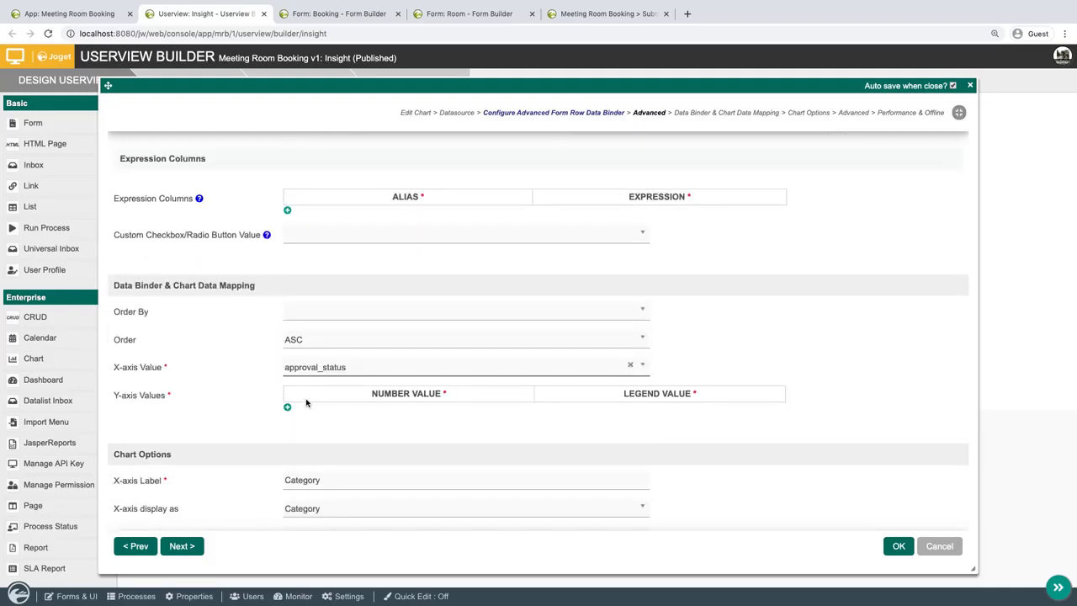
click(287, 408)
click(420, 413)
click(395, 467)
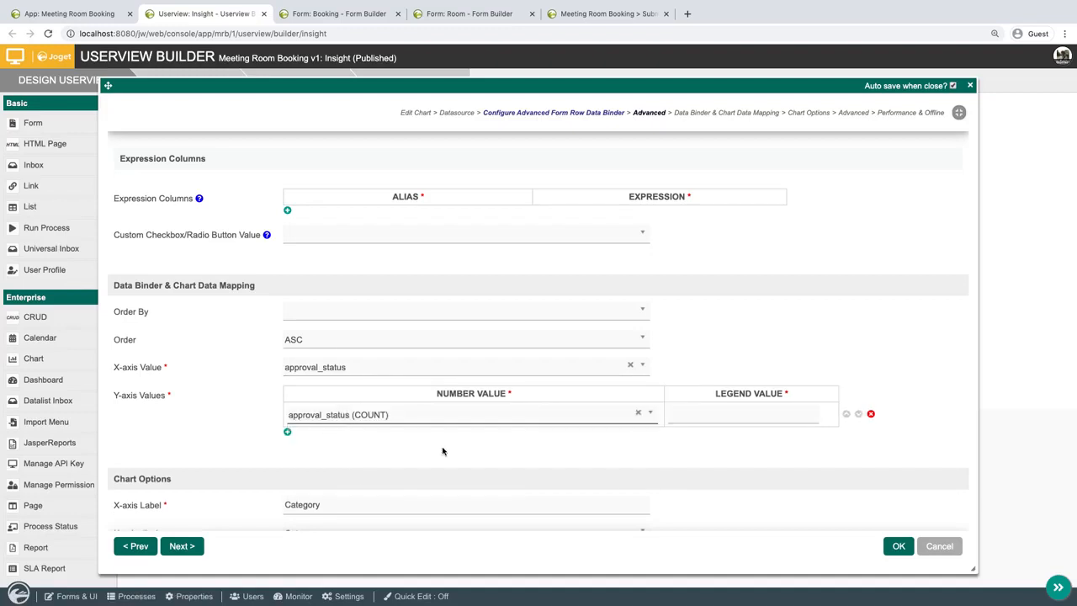
click(767, 411)
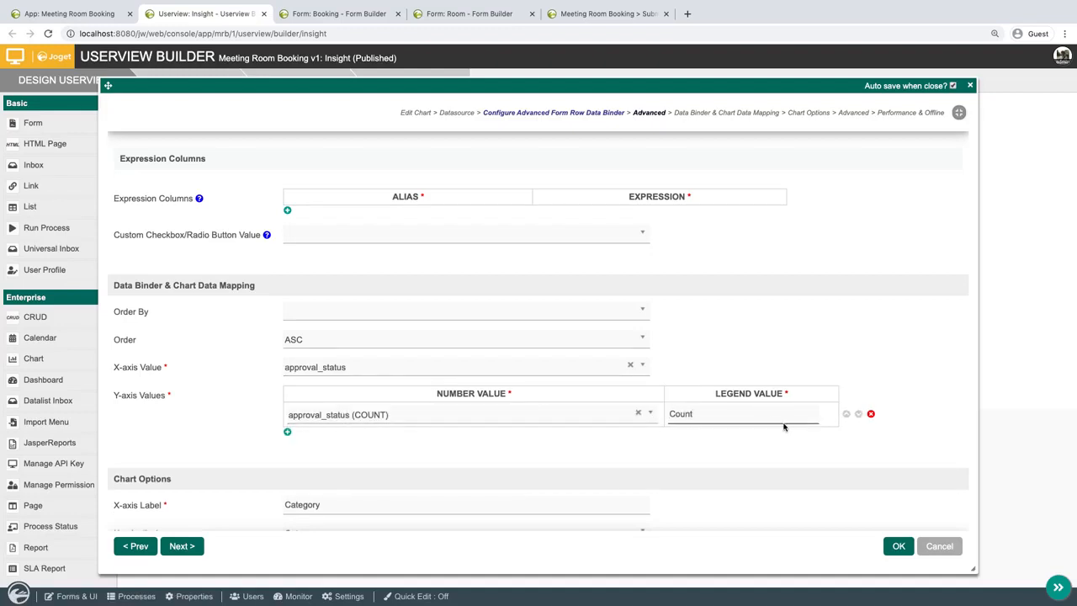
click(908, 547)
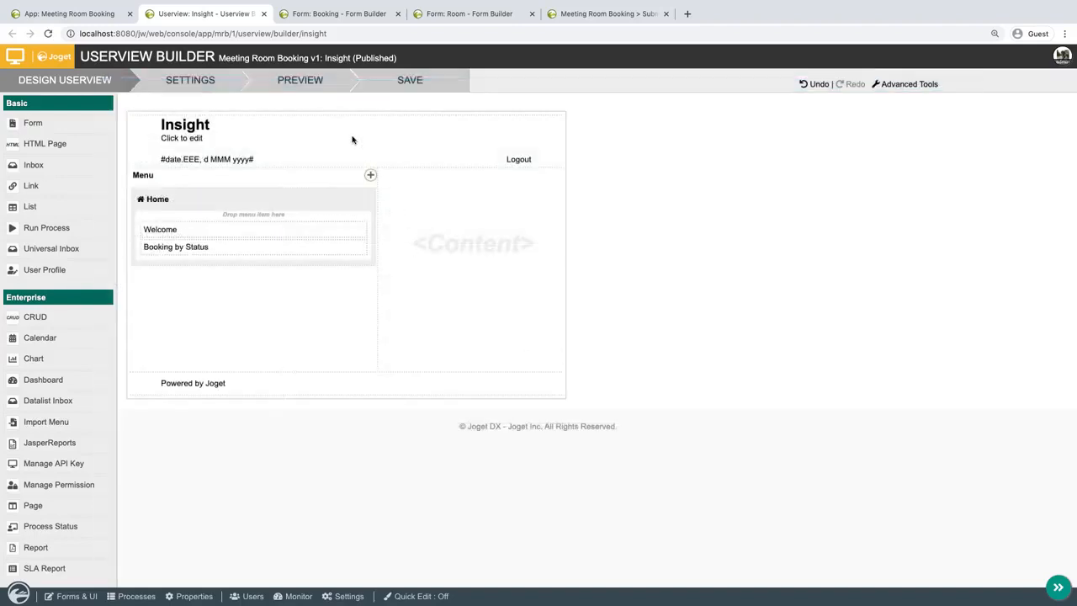
Save the Insight userview, launch it and view its Booking by Status chart.
click(396, 79)
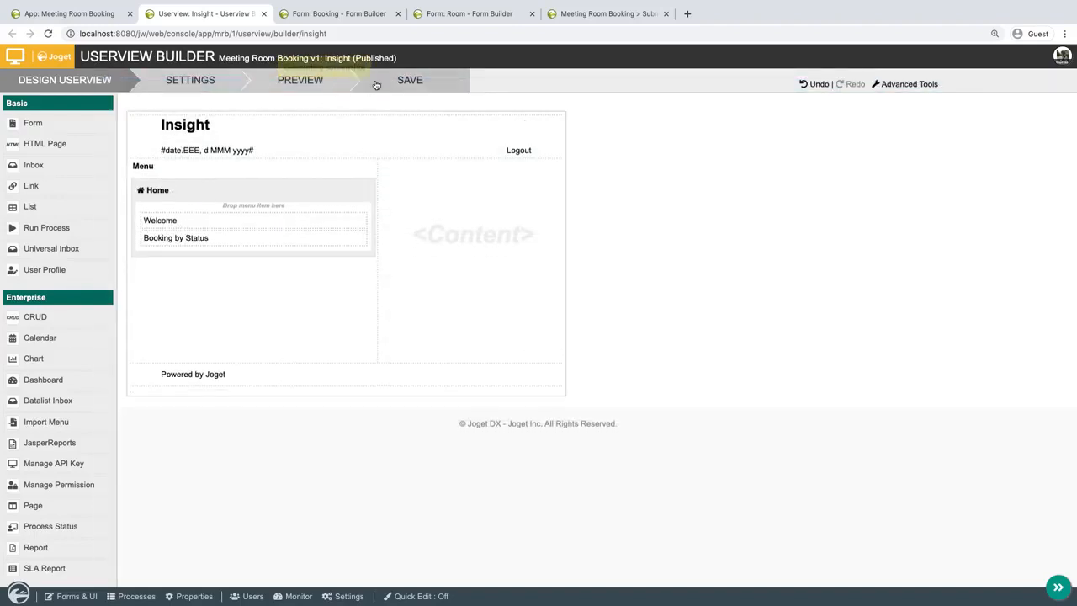
click(81, 11)
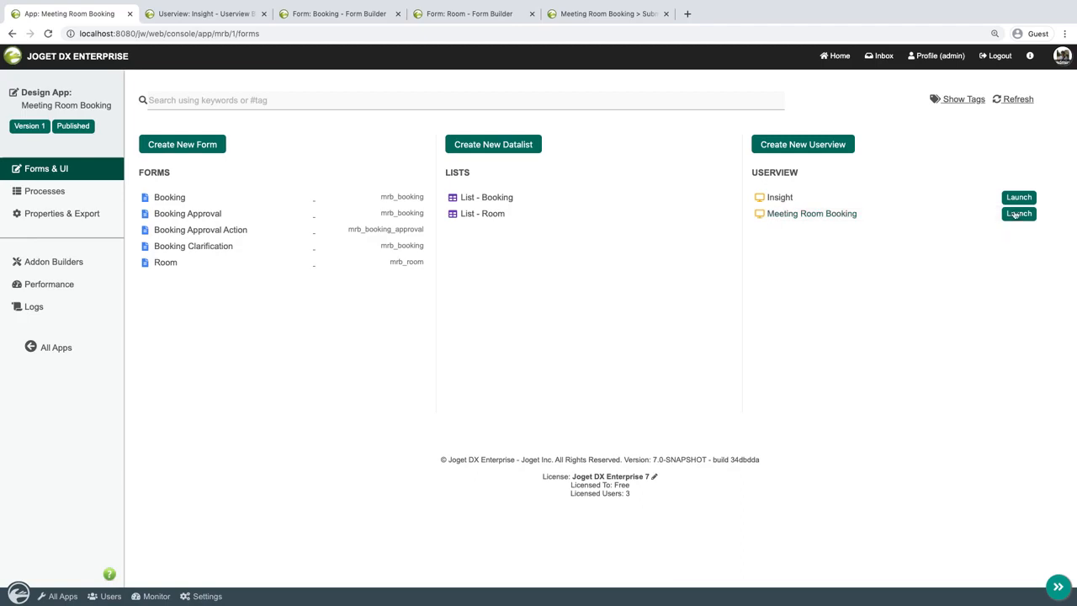
click(1017, 197)
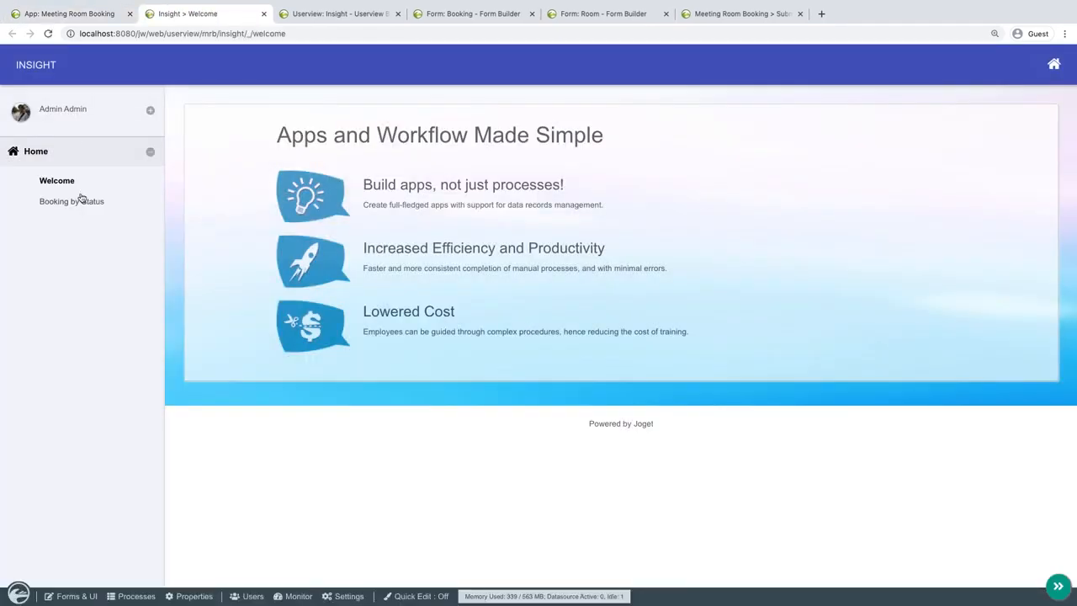
click(82, 198)
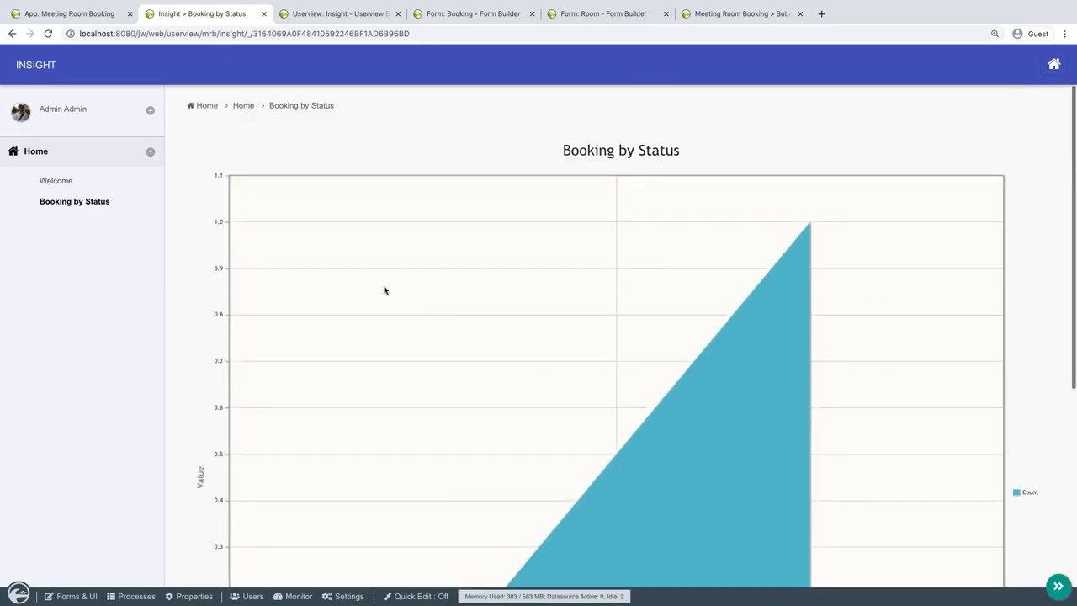
Return to the Insight userview design and duplicate the Booking by Status chart within the Home category.
click(335, 13)
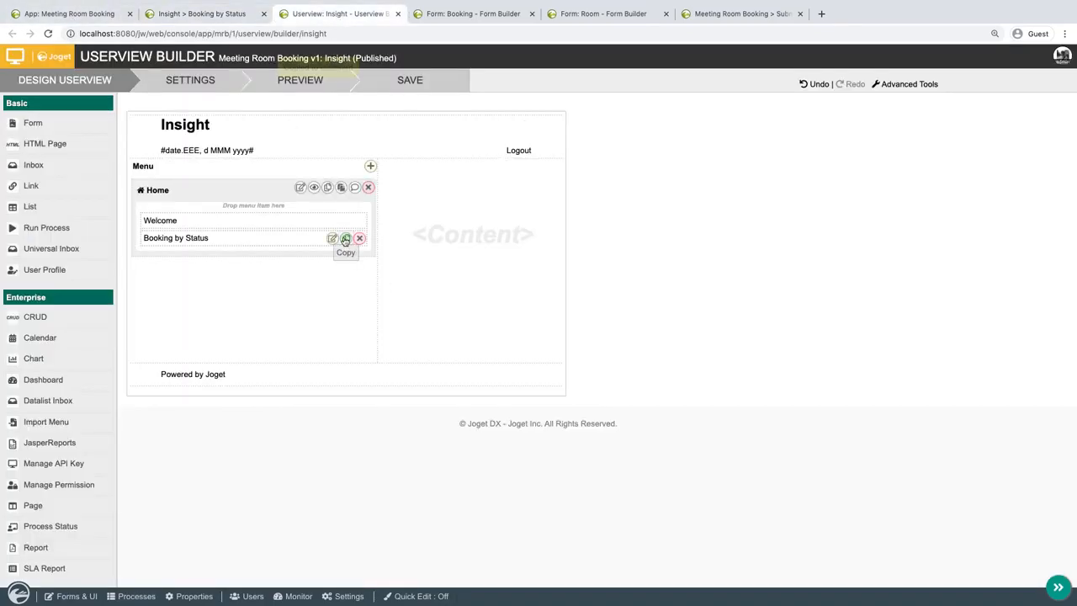
click(345, 240)
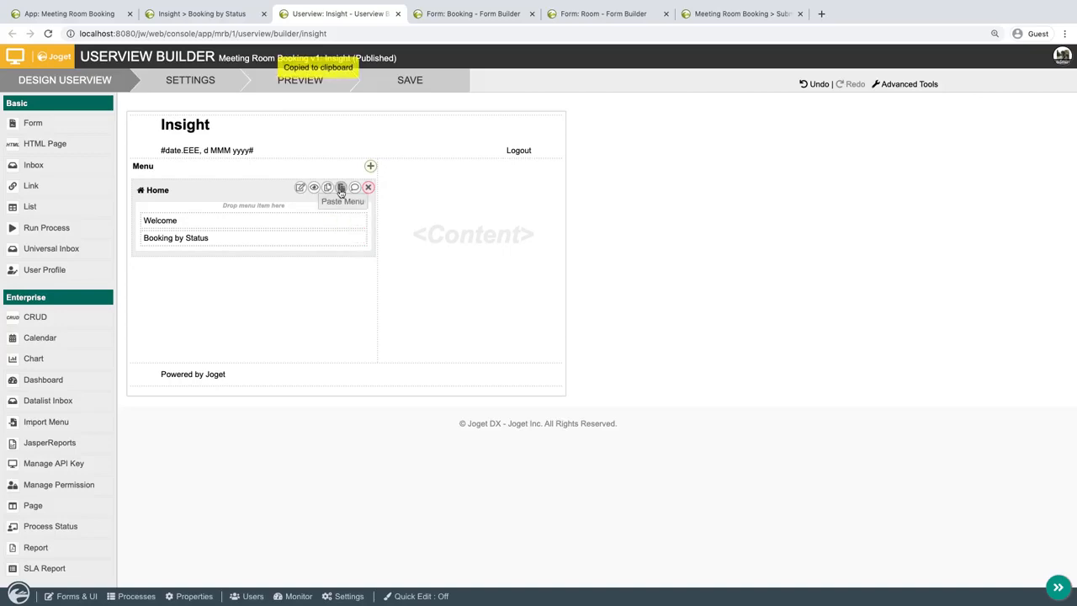
click(341, 188)
Set the copied chart's label and chart title to Booking by Requester.
click(330, 255)
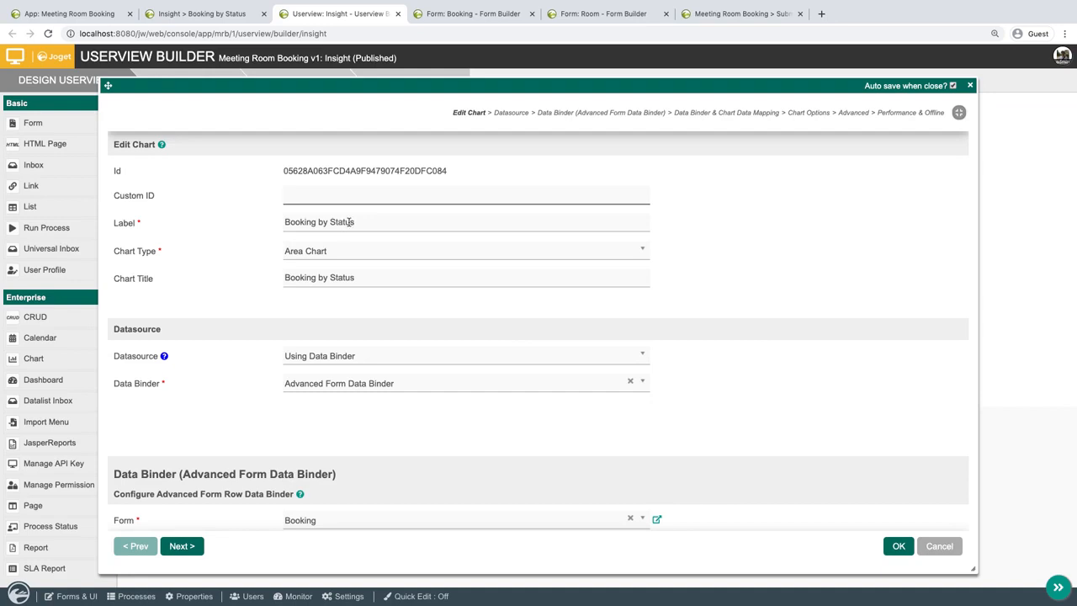
double_click(349, 222)
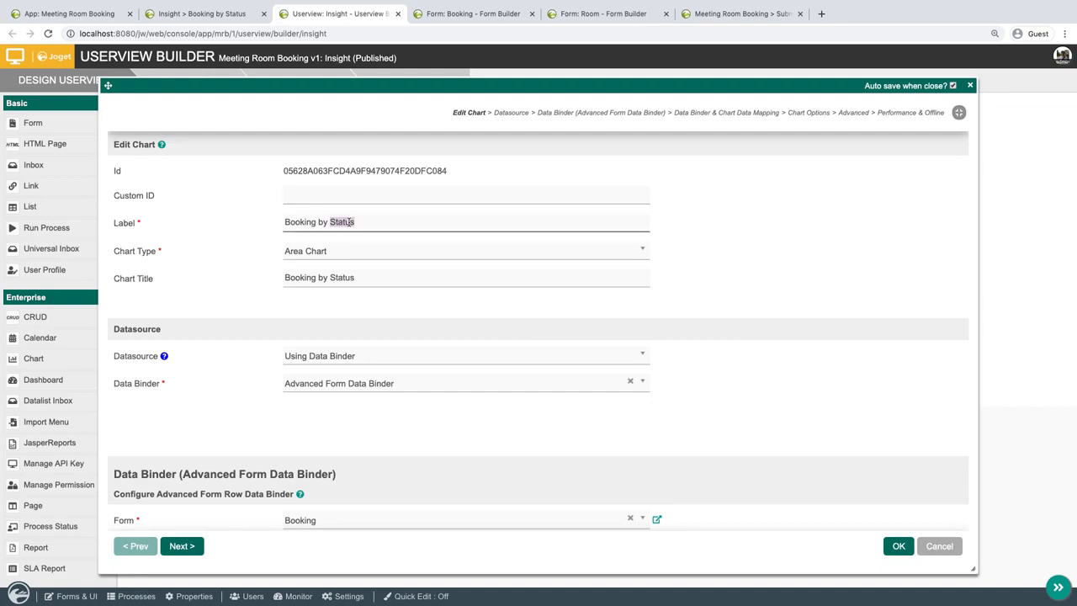
text(Requester)
double_click(371, 278)
text(Req)
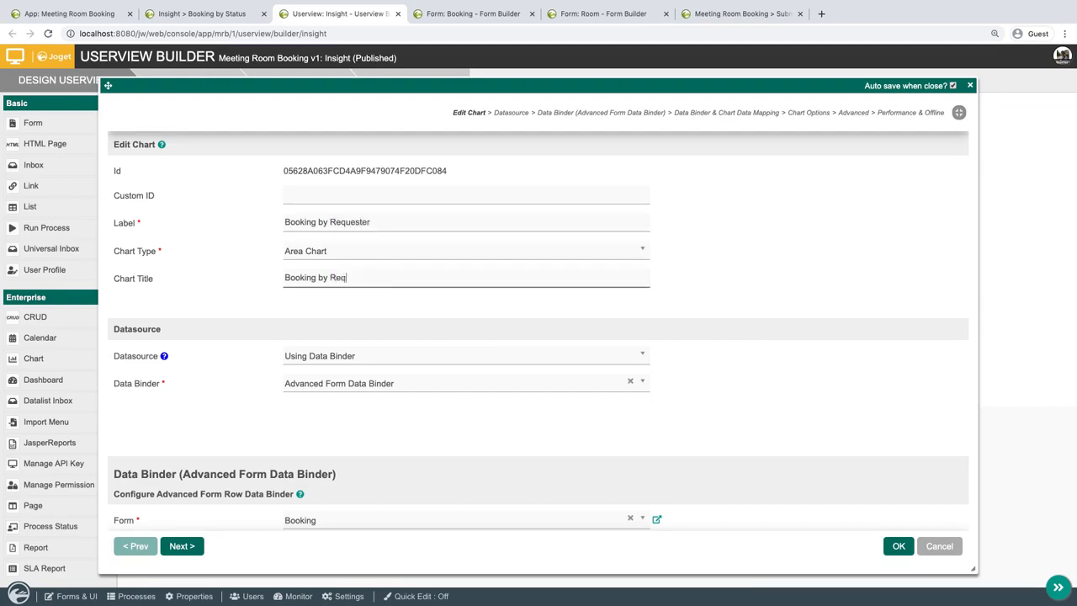
click(645, 324)
Replace approval_status with name as the group-by field of the Booking by Requester chart.
scroll(645, 325, down, 10)
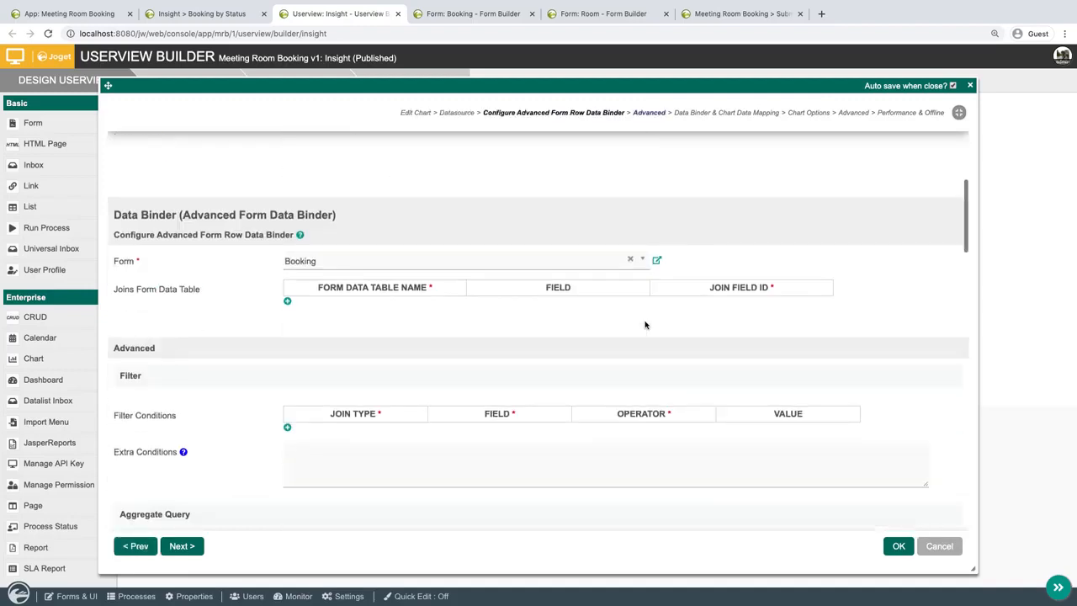
click(616, 263)
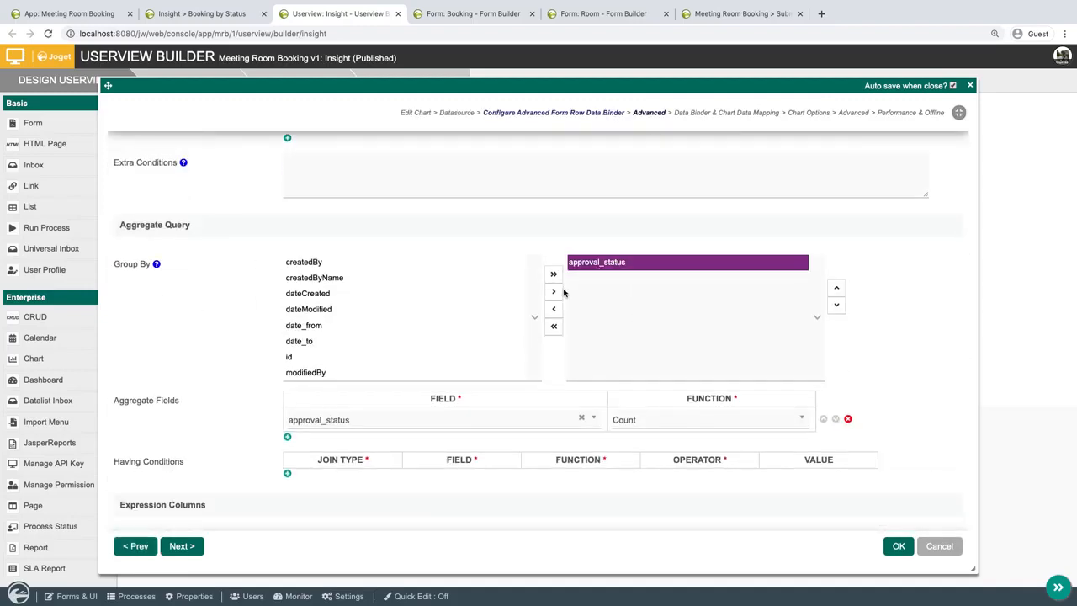
click(553, 310)
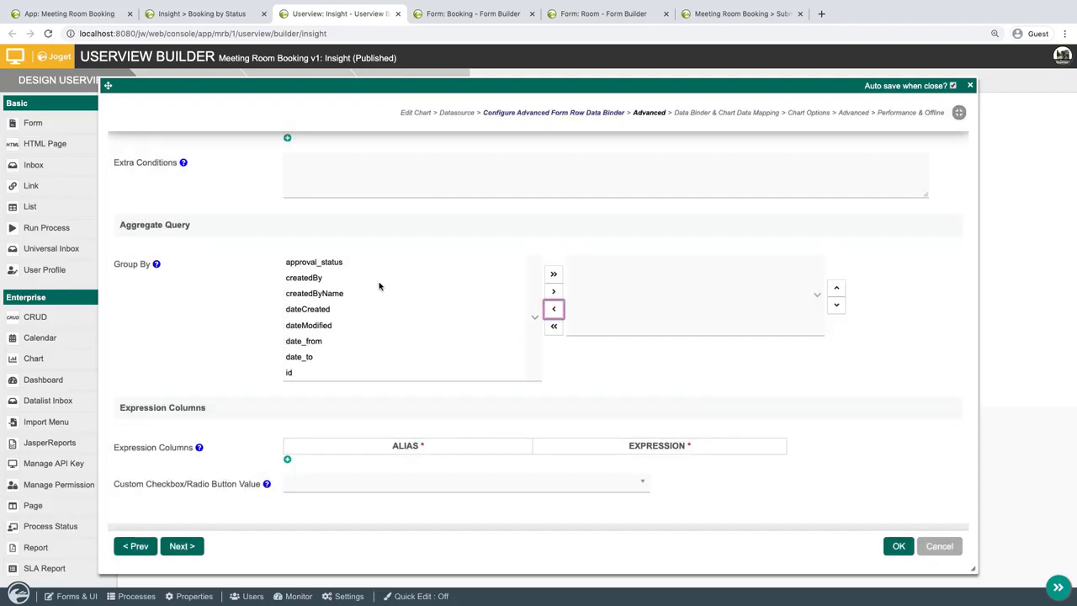
scroll(332, 349, down, 3)
click(344, 341)
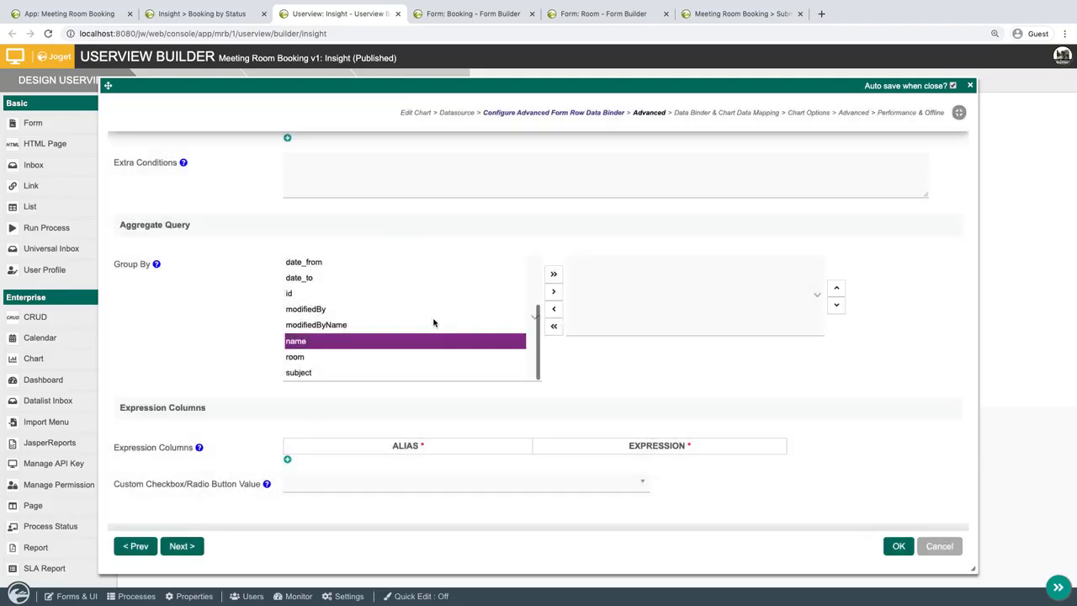
click(555, 292)
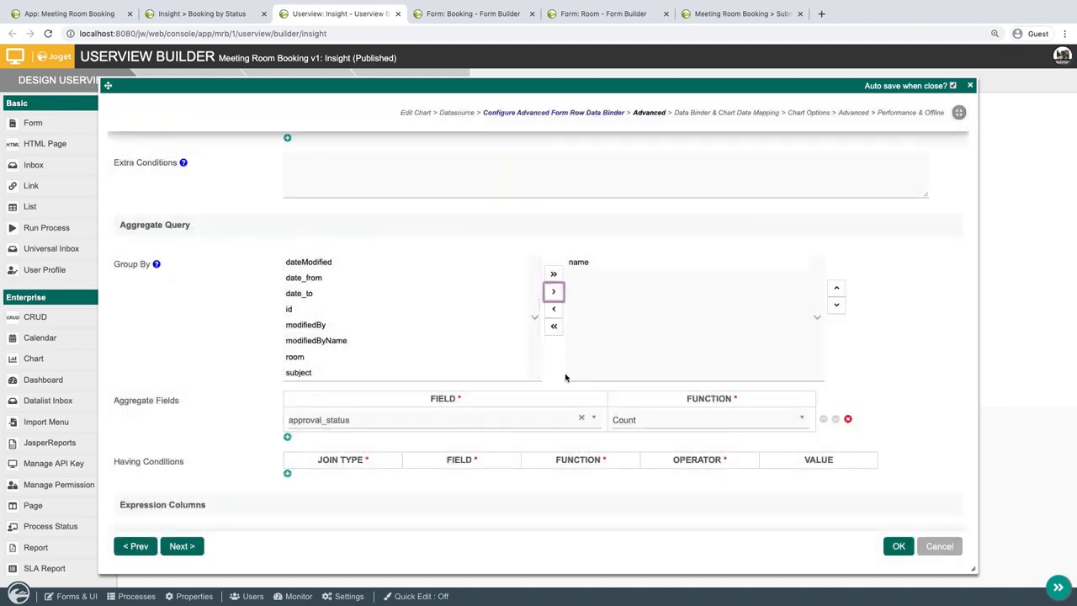
Change the aggregate field of the Booking by Requester chart to name with the Count function.
scroll(554, 380, down, 3)
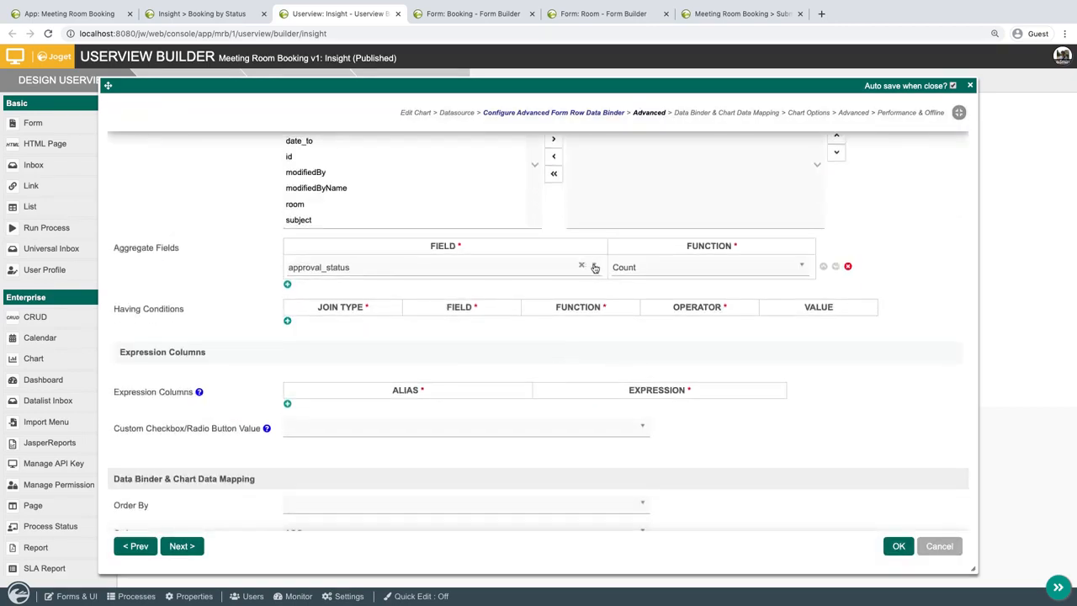
click(555, 267)
text(nam)
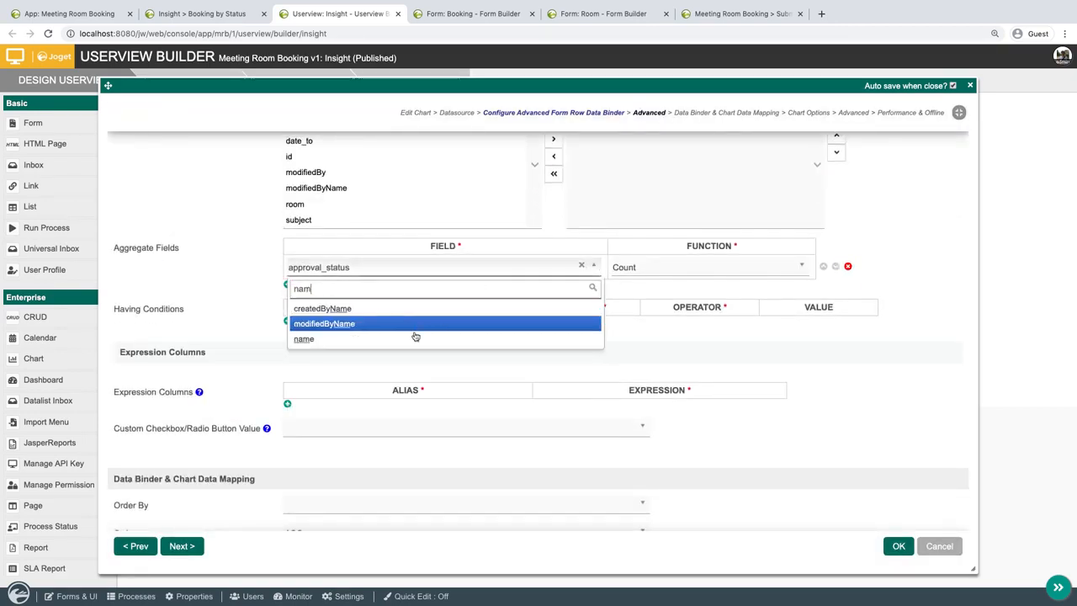
click(412, 339)
click(677, 270)
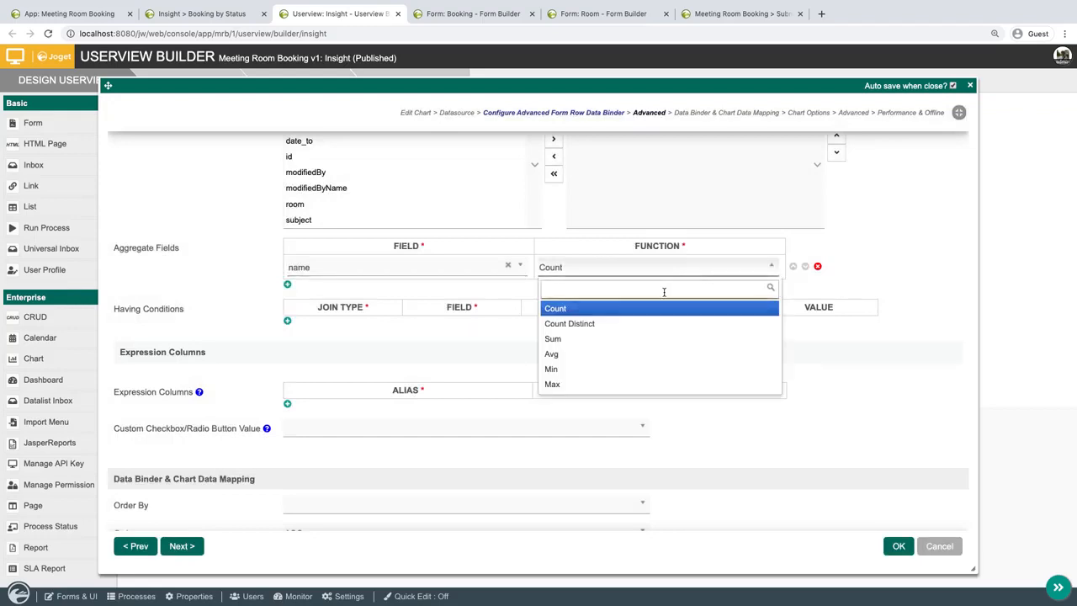
click(662, 308)
Map the requester chart's X-axis to Name and its Y-axis number value to Name (COUNT), and apply the settings.
scroll(739, 342, down, 3)
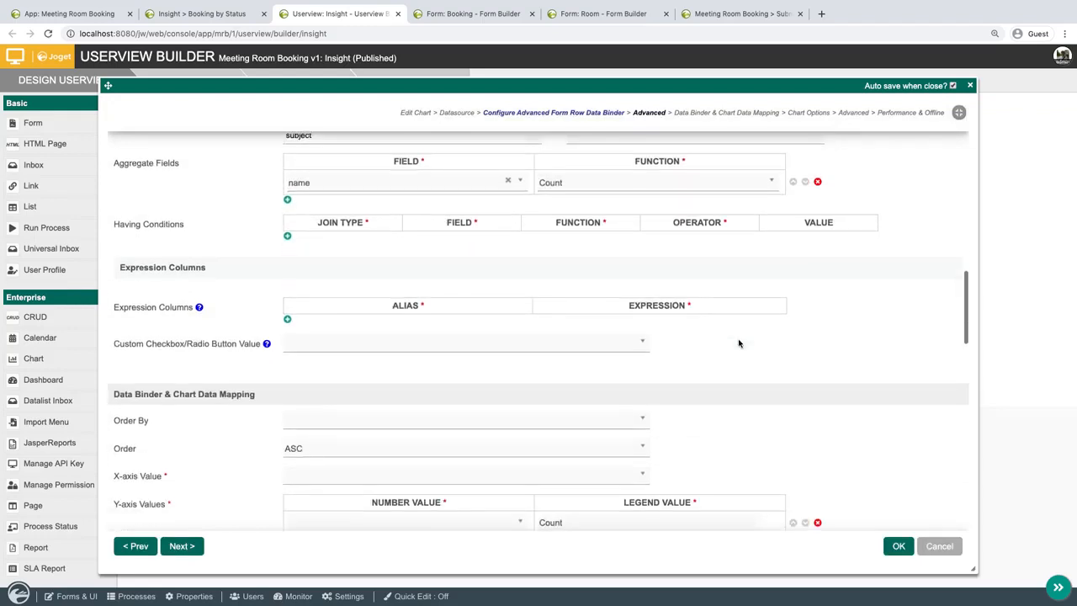
scroll(739, 343, down, 4)
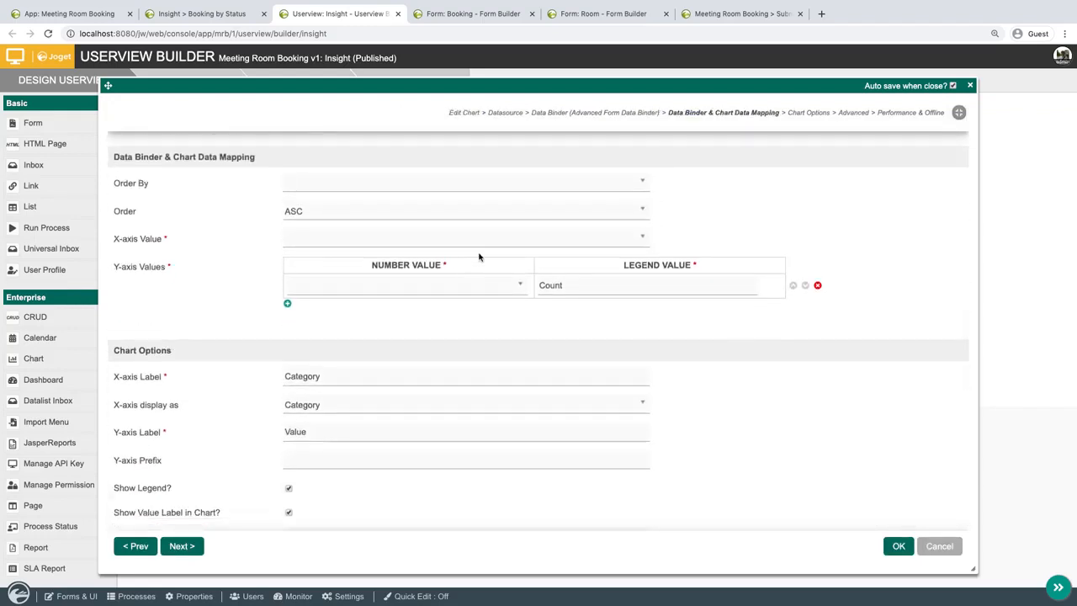
click(497, 249)
click(476, 280)
click(476, 285)
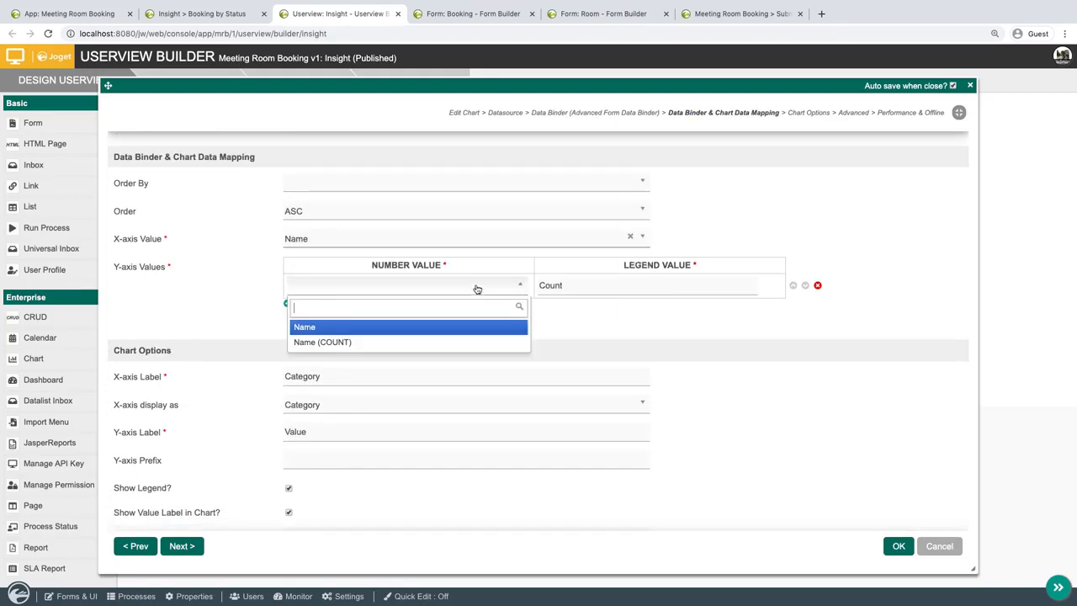
click(421, 342)
click(899, 547)
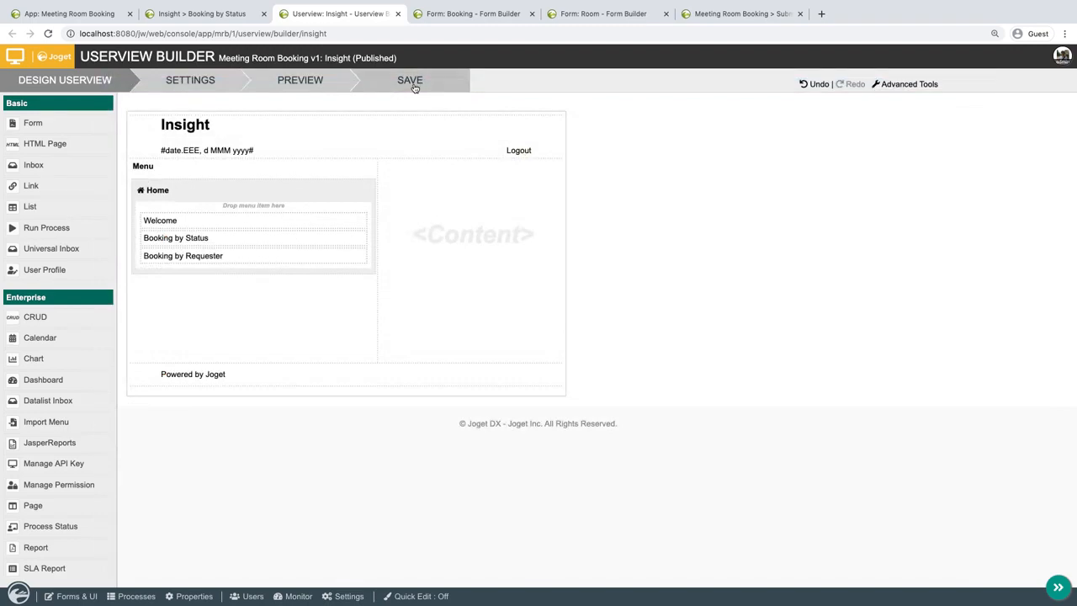
Save the userview and examine the Booking by Requester chart in the launched Insight userview.
click(412, 81)
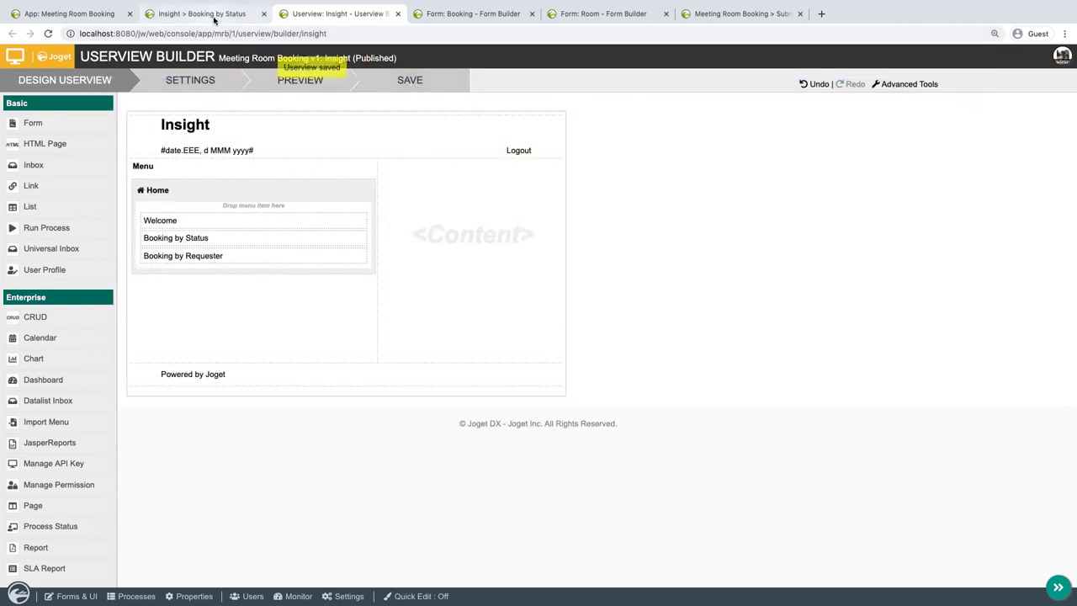
click(208, 14)
click(106, 201)
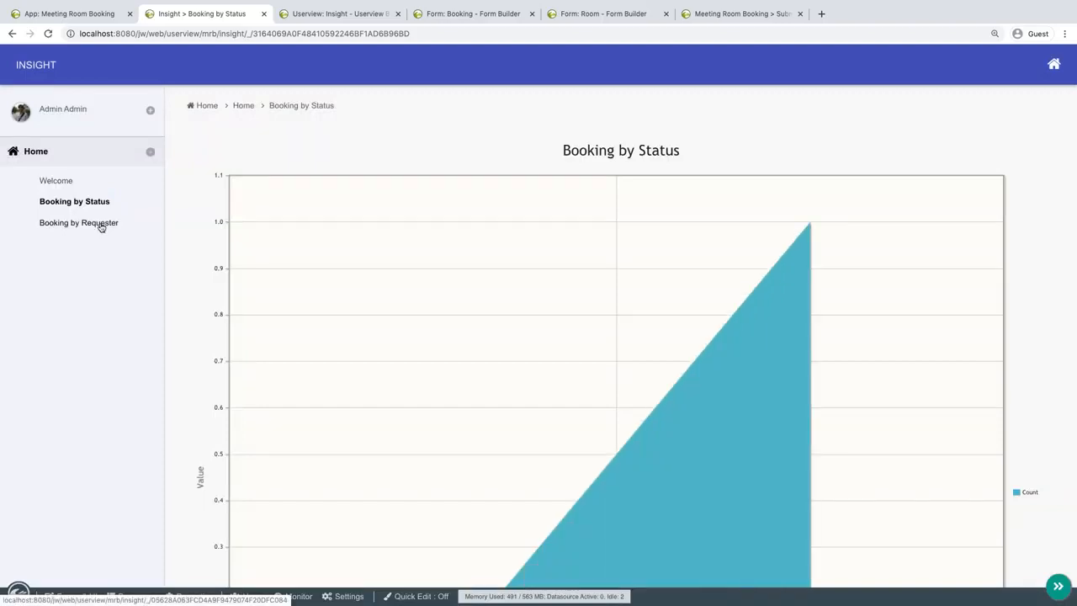
click(101, 226)
scroll(450, 359, down, 2)
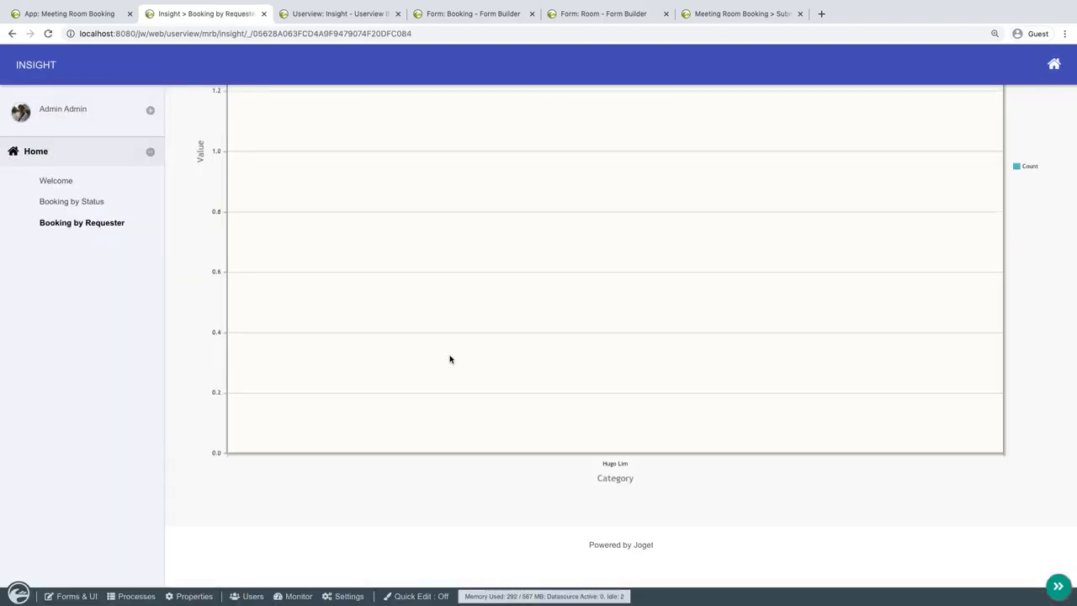
scroll(449, 359, up, 3)
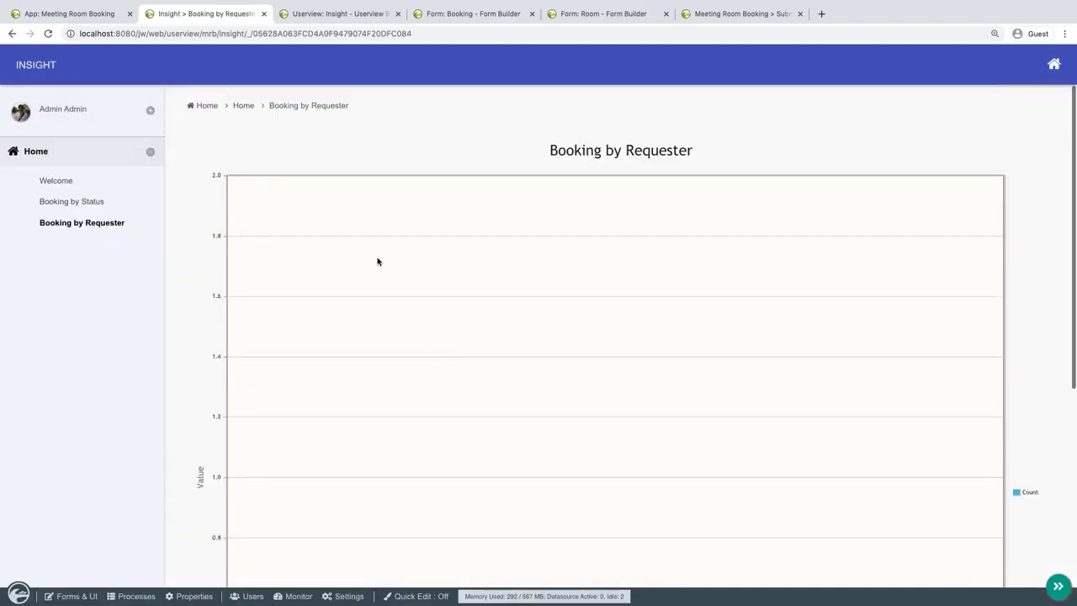
Duplicate the Booking by Requester chart within the Home category and open the copy's properties.
click(346, 14)
click(345, 256)
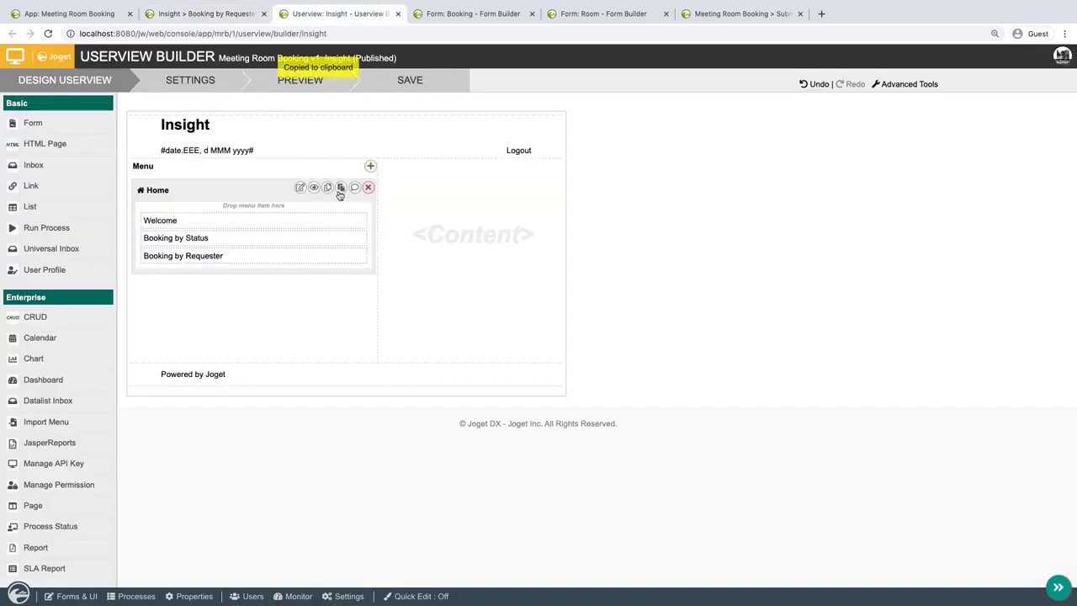
click(340, 186)
click(332, 274)
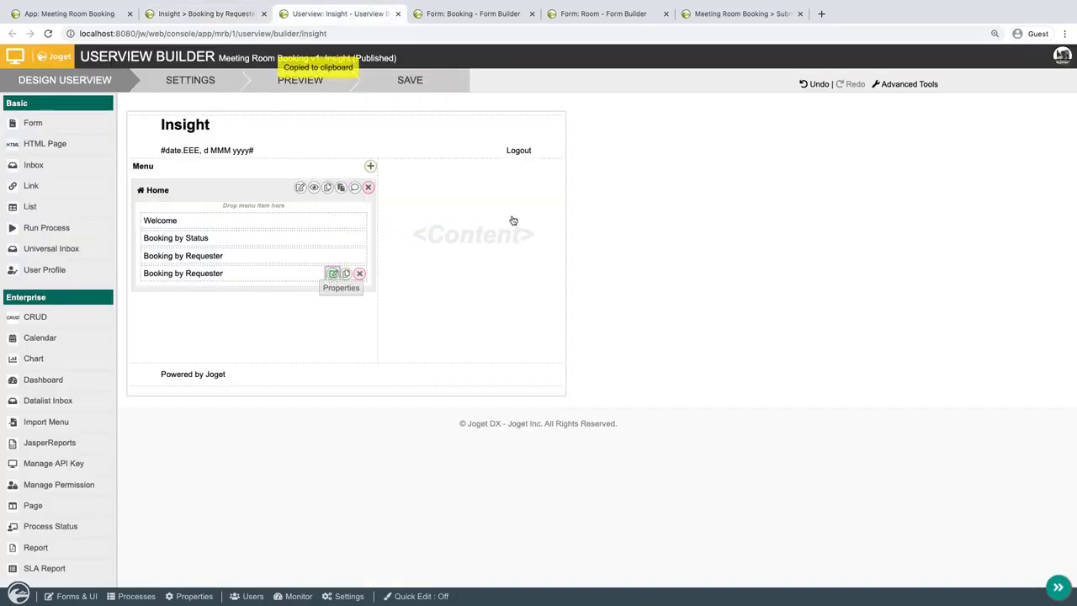
Change both the label and the chart title of the duplicated chart to Booking by Room.
double_click(353, 221)
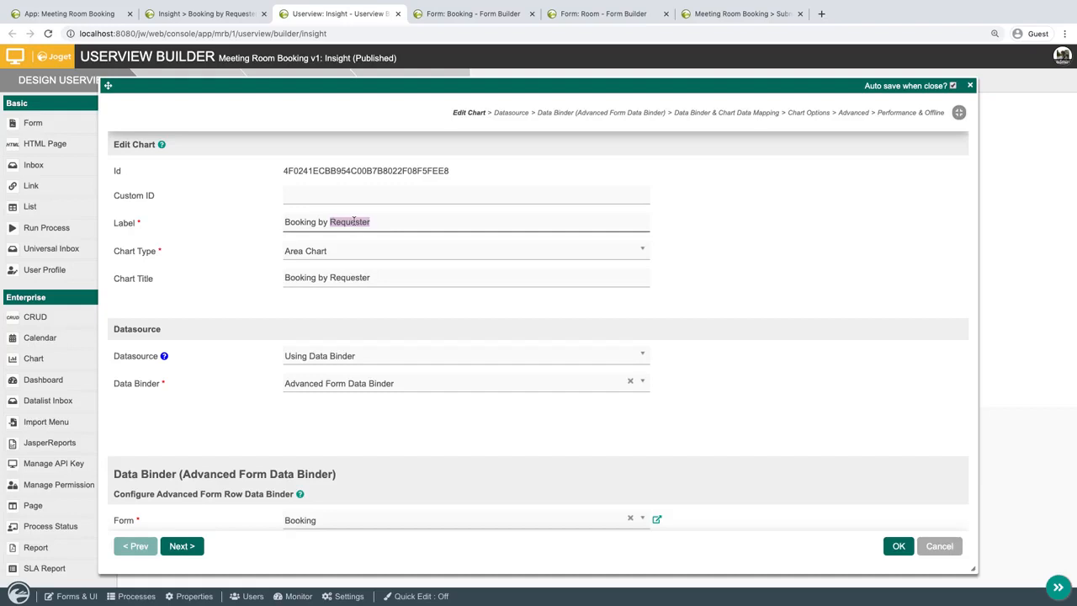
text(Room)
double_click(365, 276)
text(R)
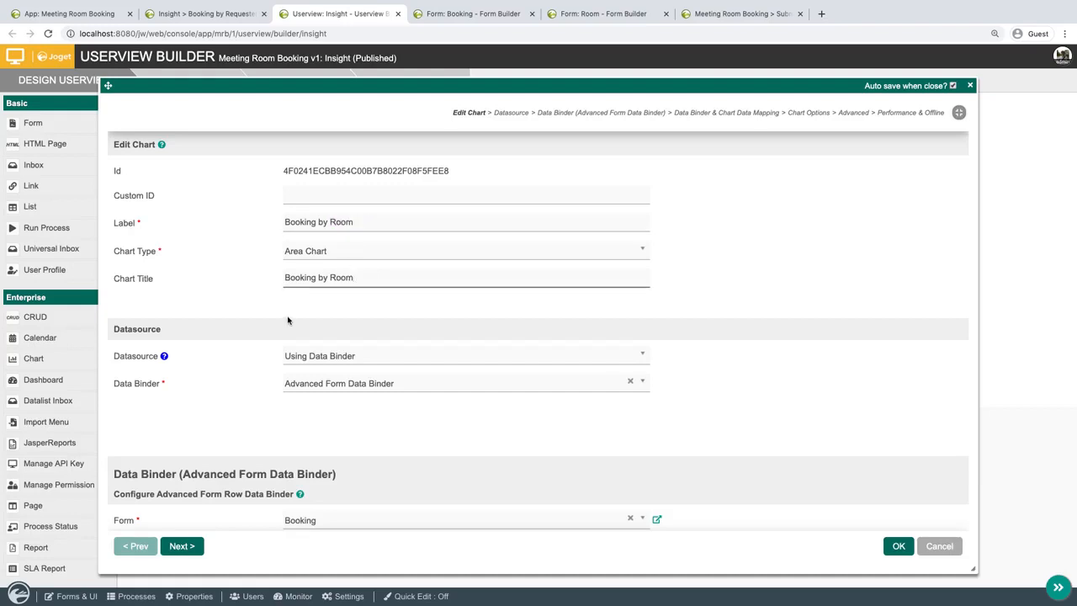
Replace name with room as the Group By field in the Booking by Room chart's aggregate query.
scroll(287, 319, down, 6)
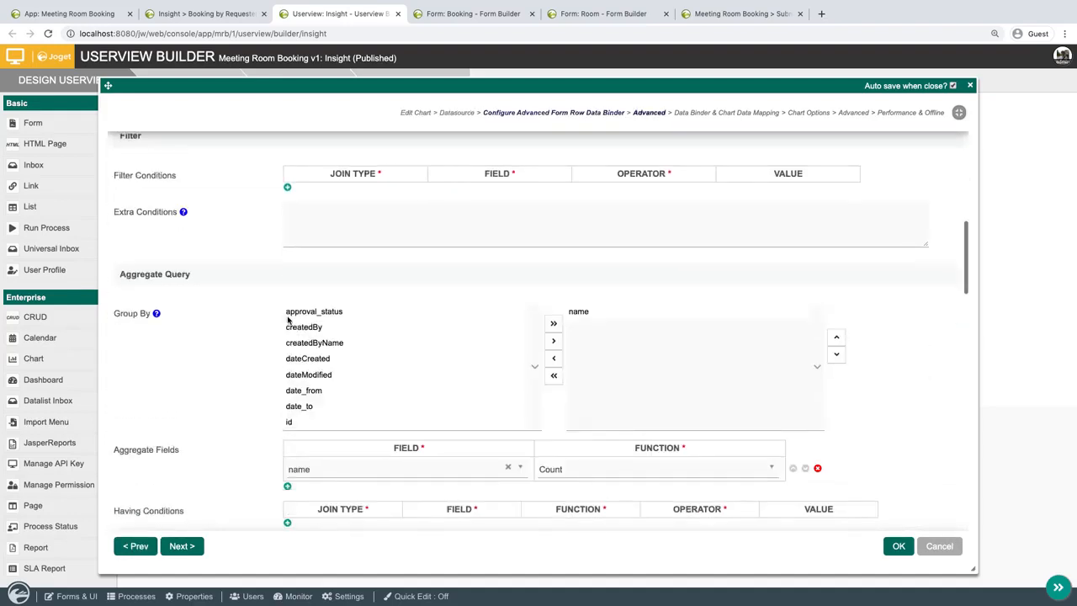
scroll(287, 319, down, 2)
scroll(289, 315, down, 1)
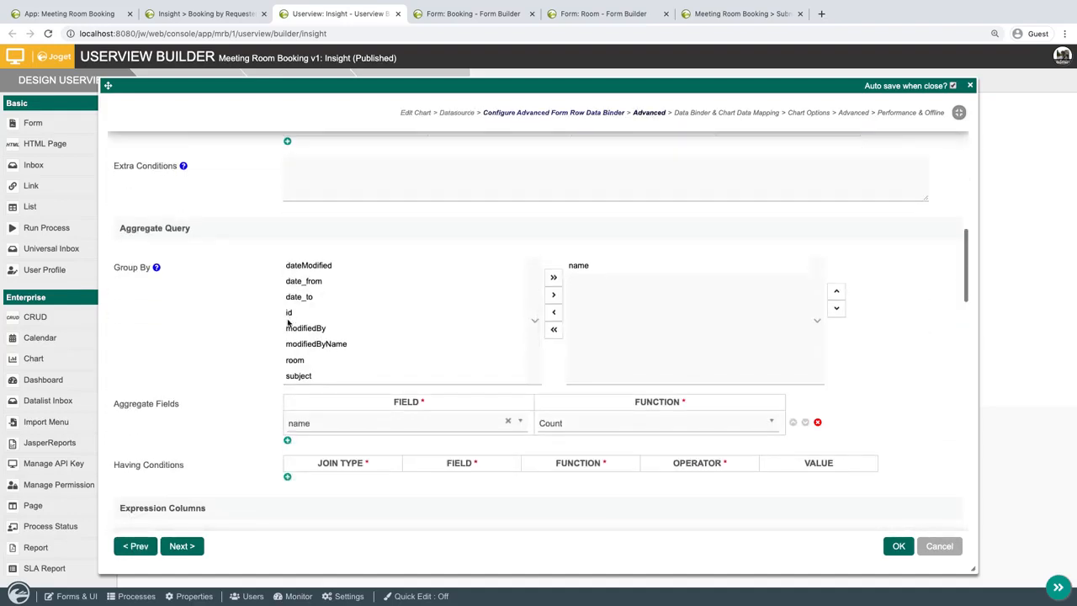
click(313, 362)
click(555, 311)
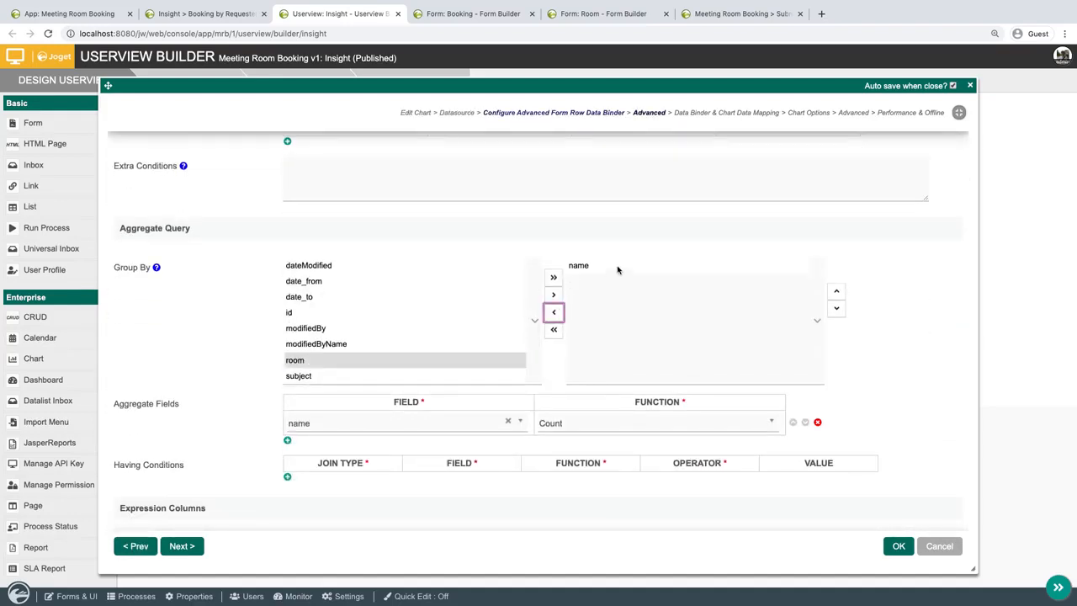
click(557, 295)
click(578, 266)
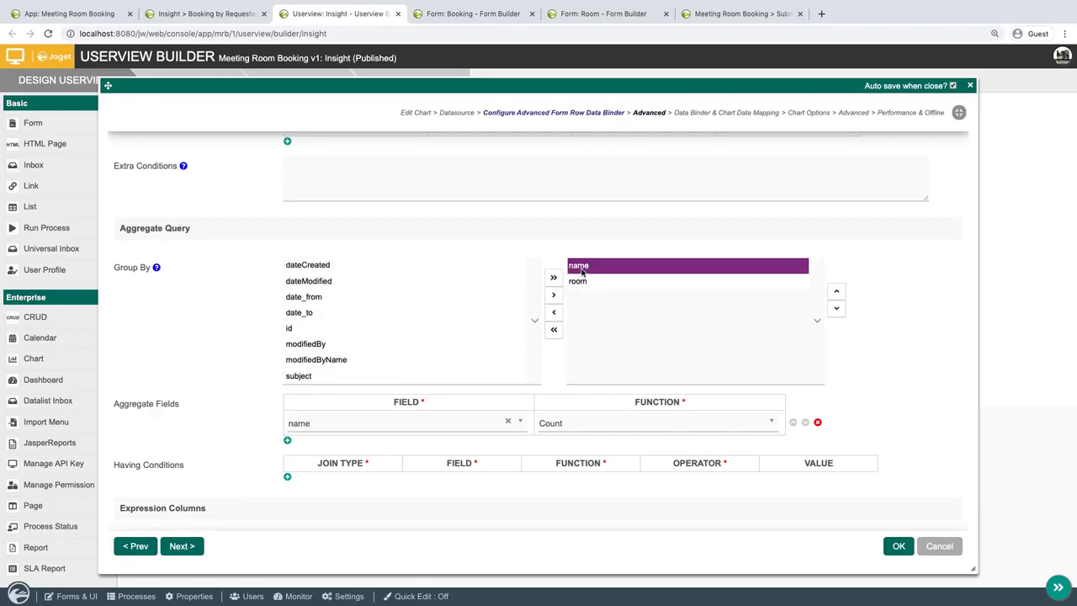
click(556, 313)
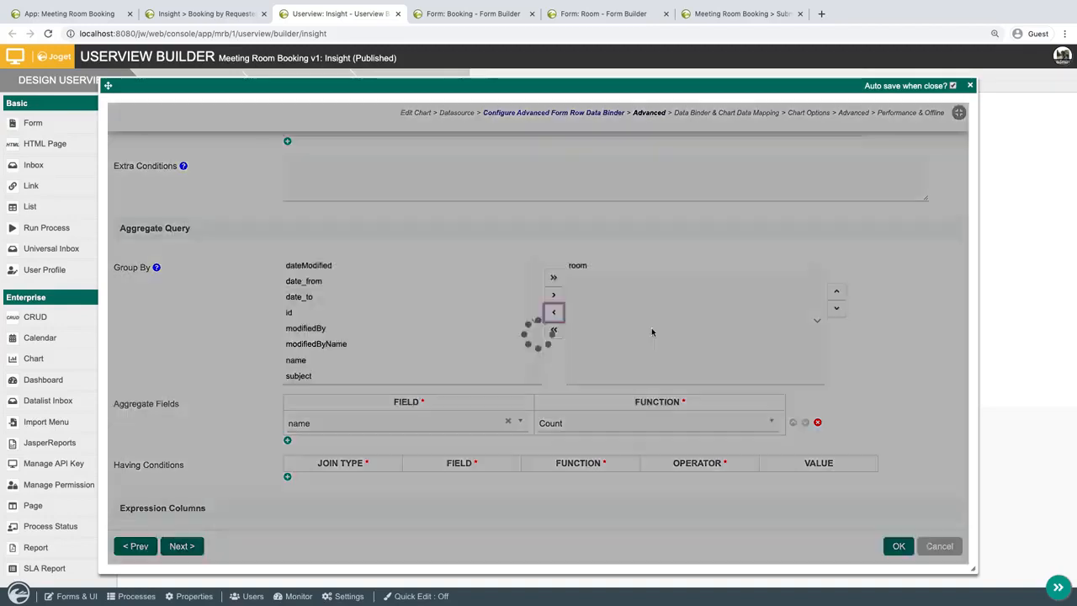
Change the counted aggregate field of the Booking by Room chart to room.
scroll(651, 328, down, 2)
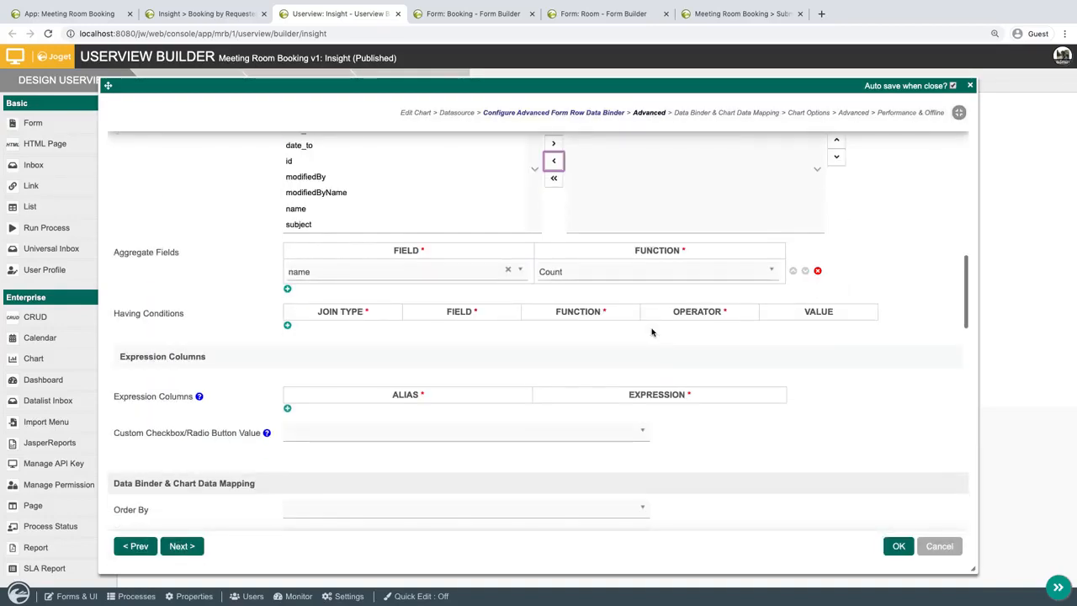
click(463, 272)
text(roo)
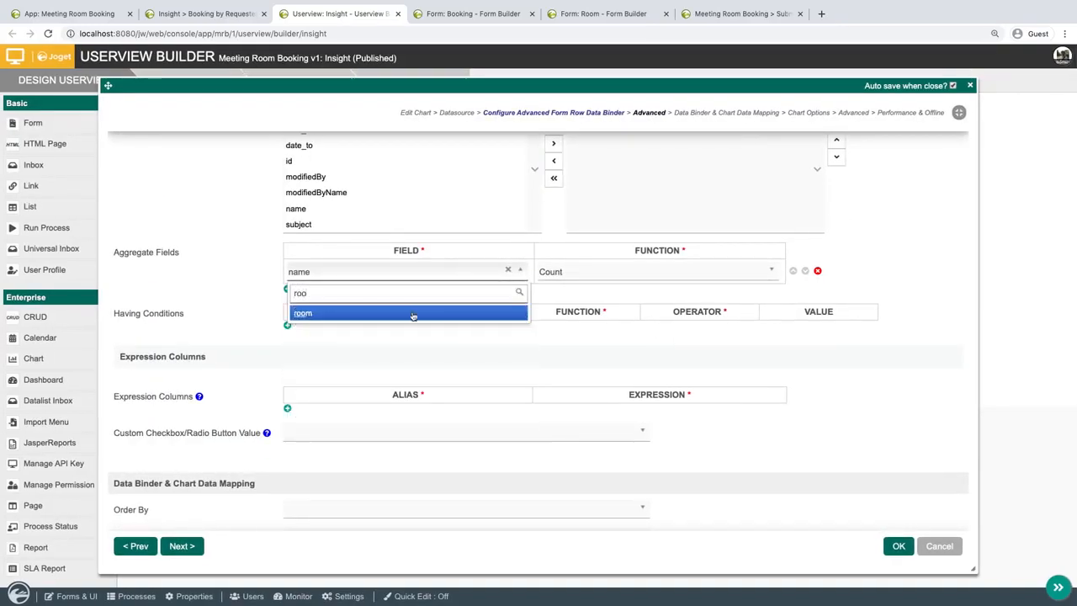
click(412, 312)
Map the room chart's X-axis value to Room and its Y-axis number value to Room (COUNT).
scroll(524, 344, down, 4)
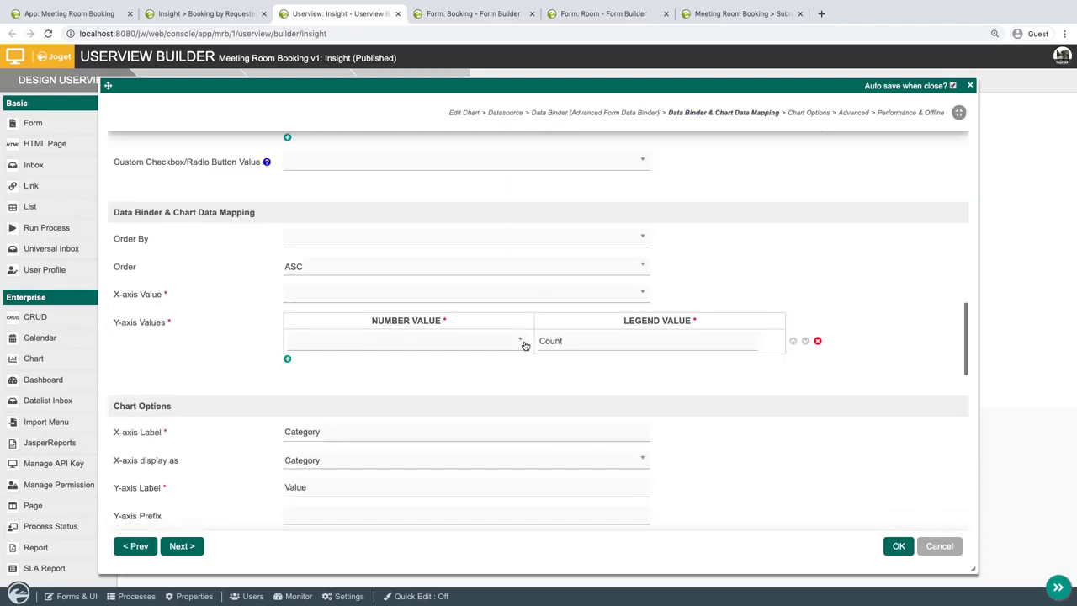
click(559, 241)
click(560, 244)
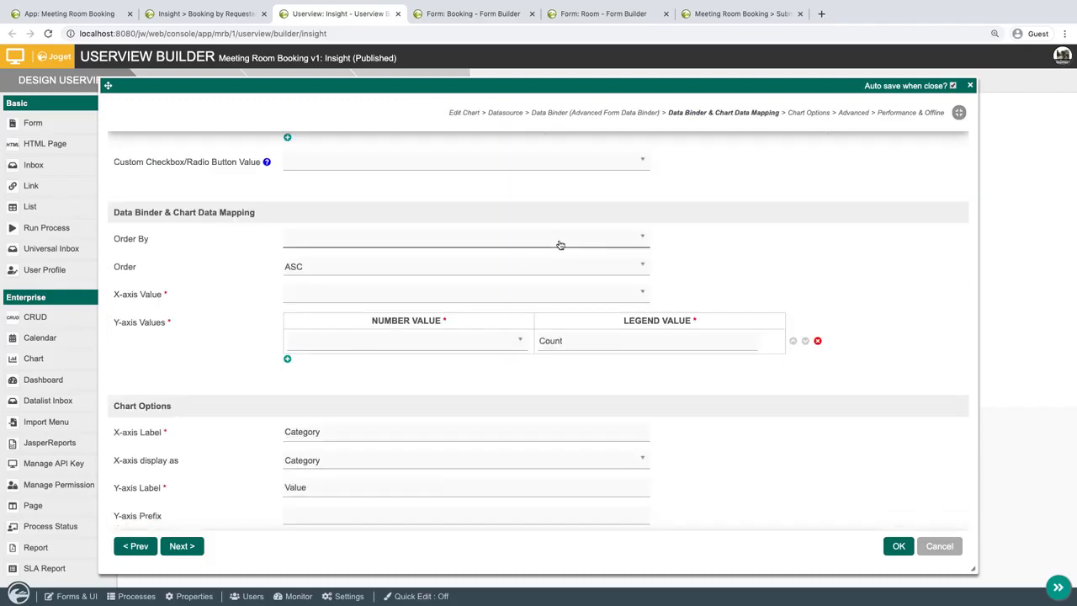
click(475, 296)
click(429, 334)
click(409, 341)
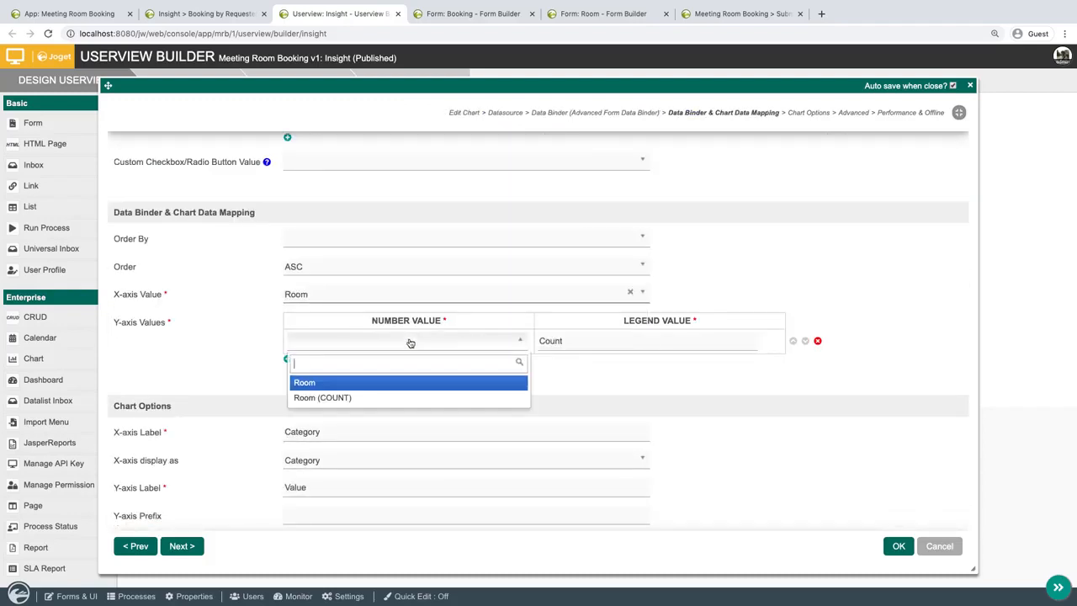
click(375, 399)
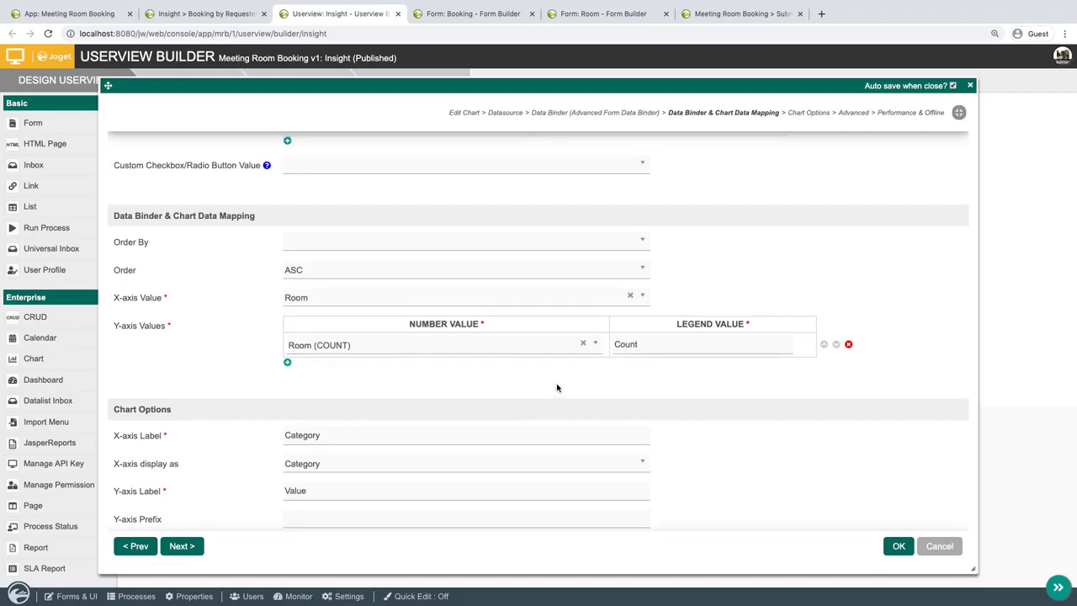
Set the Booking by Room chart type to Bar Chart and apply the chart properties.
scroll(538, 385, up, 5)
scroll(413, 275, up, 3)
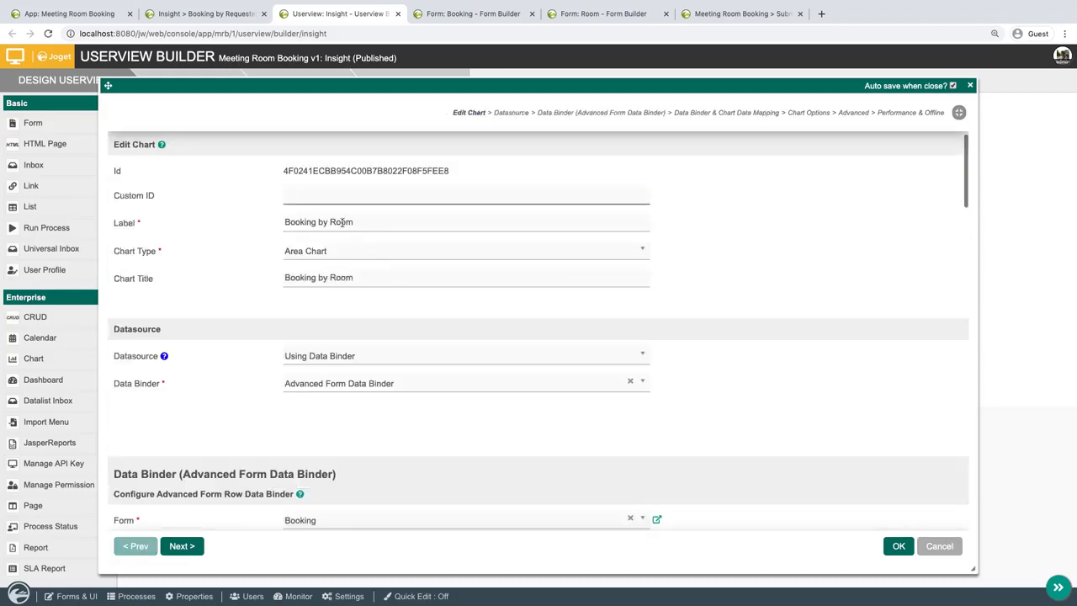
click(350, 254)
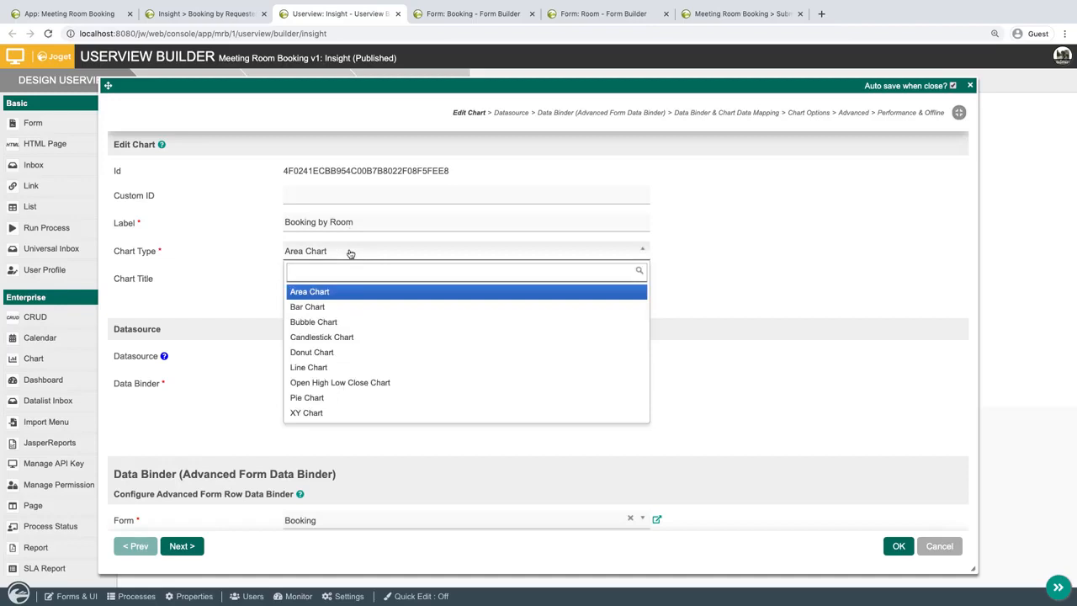
click(362, 308)
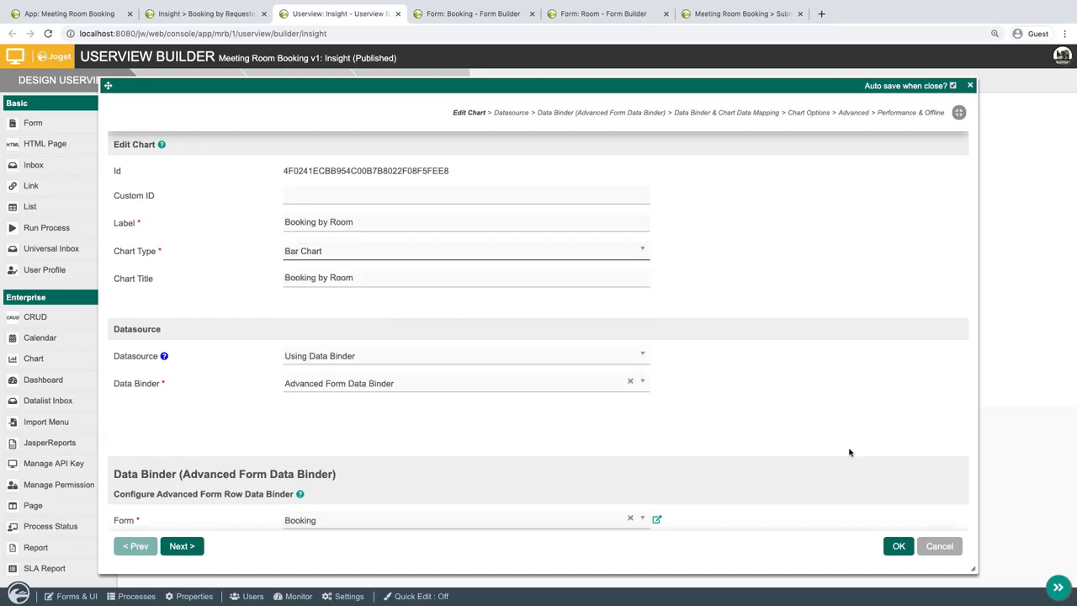
click(896, 545)
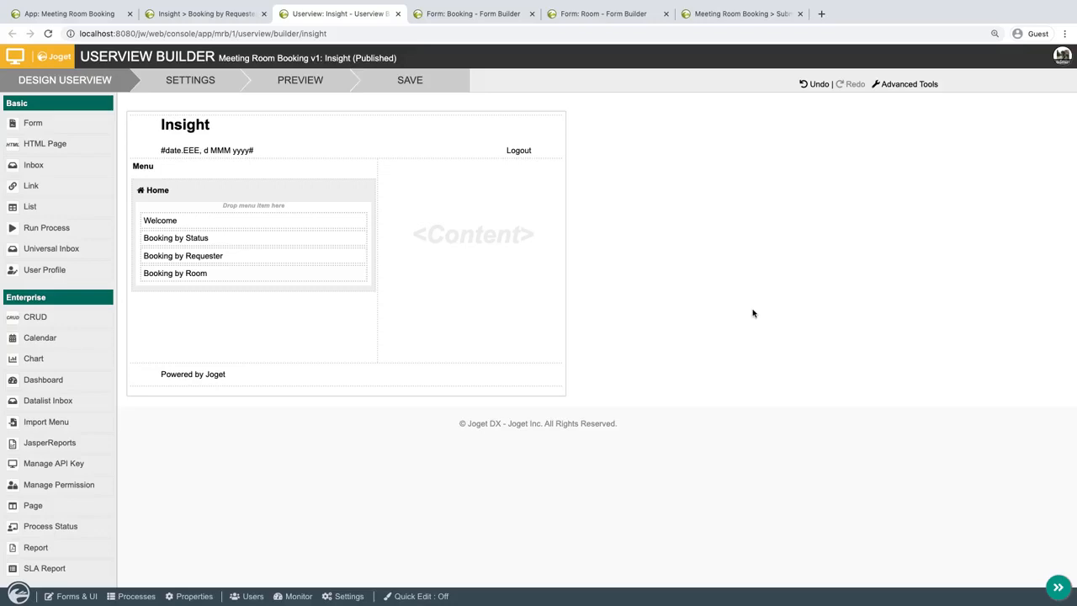
Save the Insight userview and examine the Booking by Room chart in the launched userview.
click(412, 84)
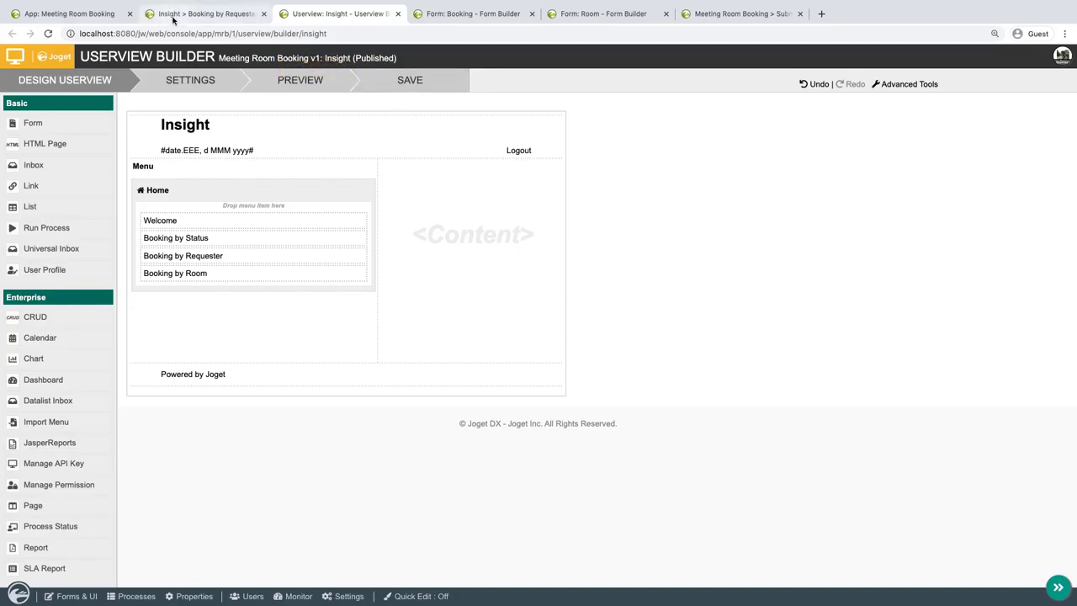
click(202, 13)
click(84, 224)
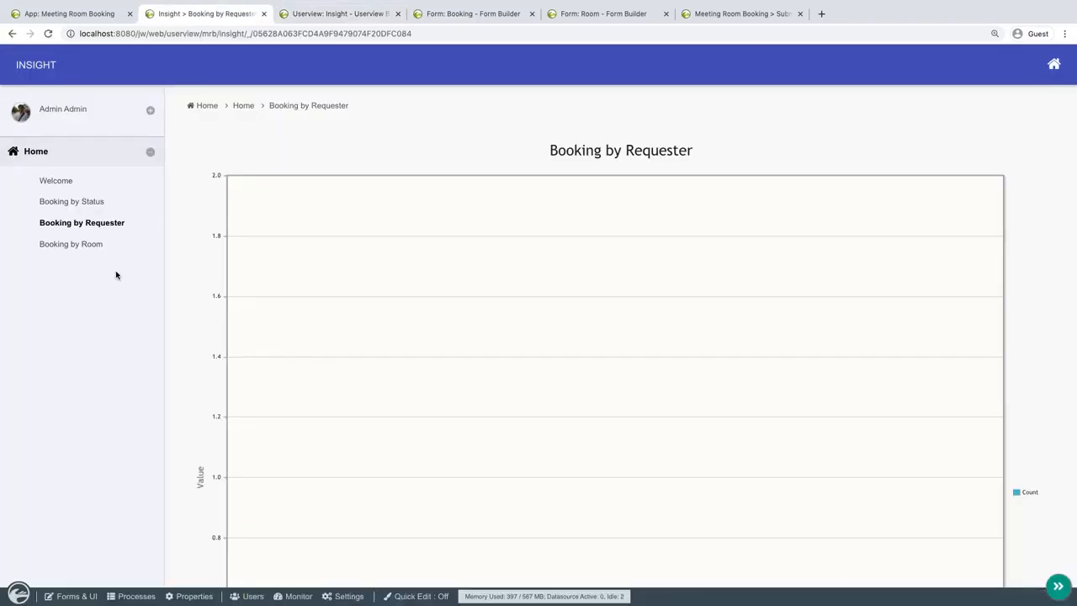
click(74, 243)
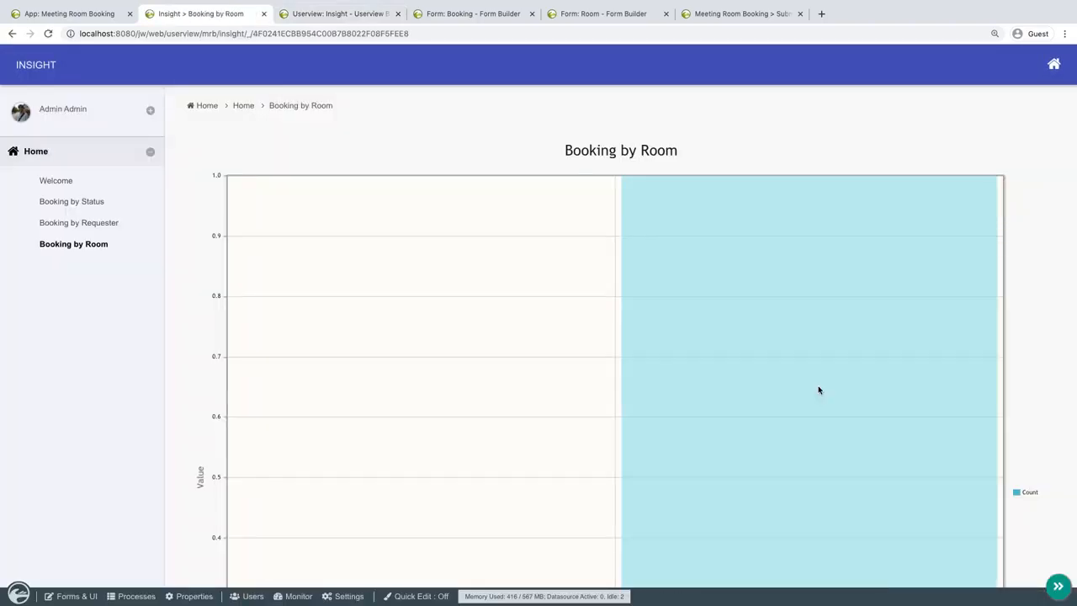
scroll(505, 427, down, 3)
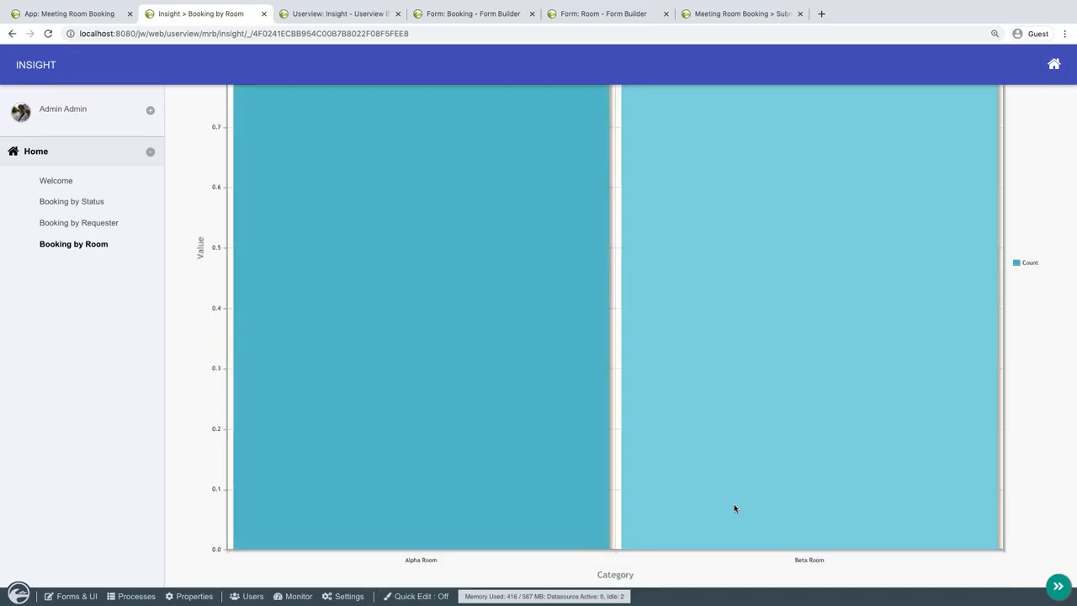
scroll(734, 508, up, 3)
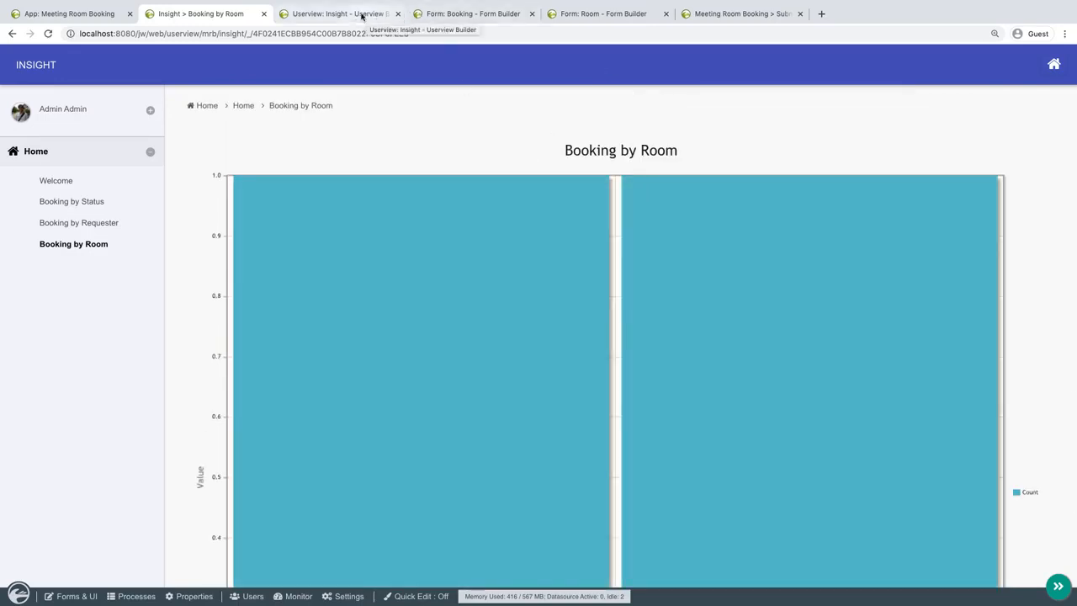
Open the Meeting Room Booking userview for design, add a Dashboard to its Home category, and open the Dashboard's properties.
click(96, 14)
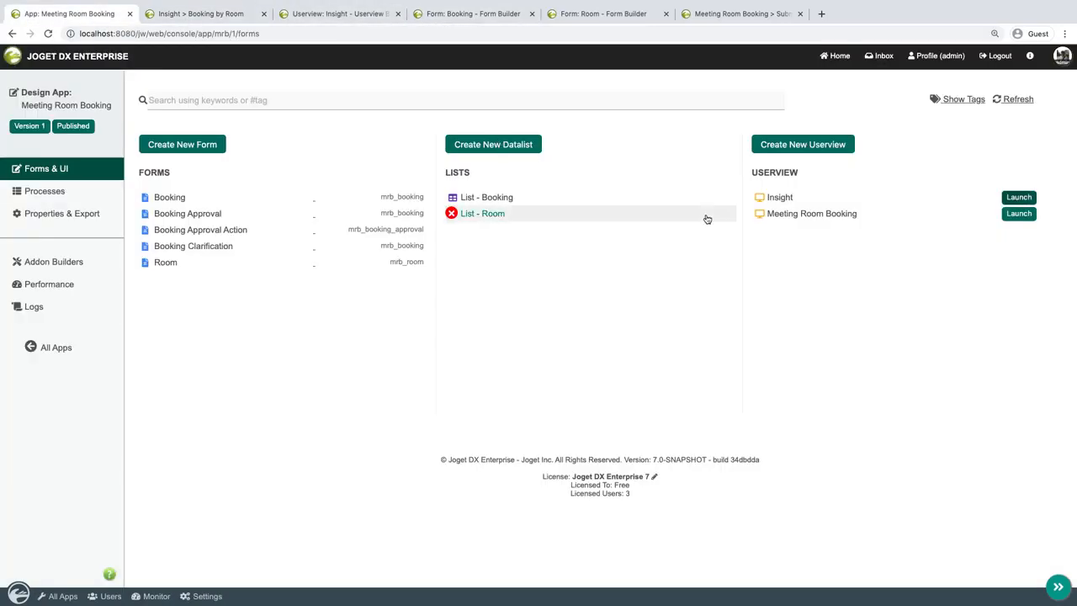
click(824, 213)
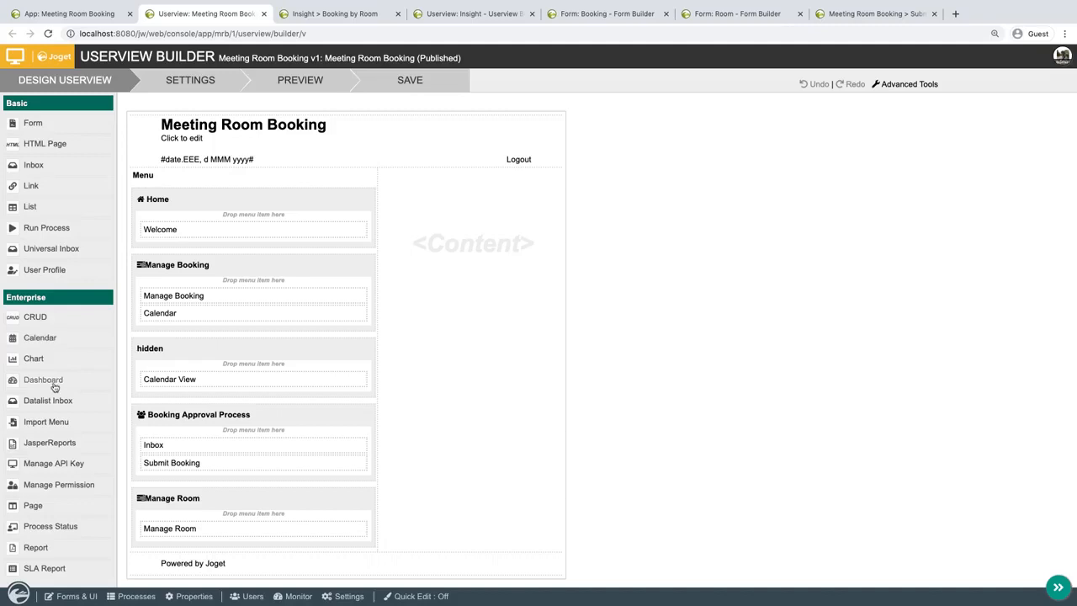
drag(54, 386, 243, 266)
click(333, 250)
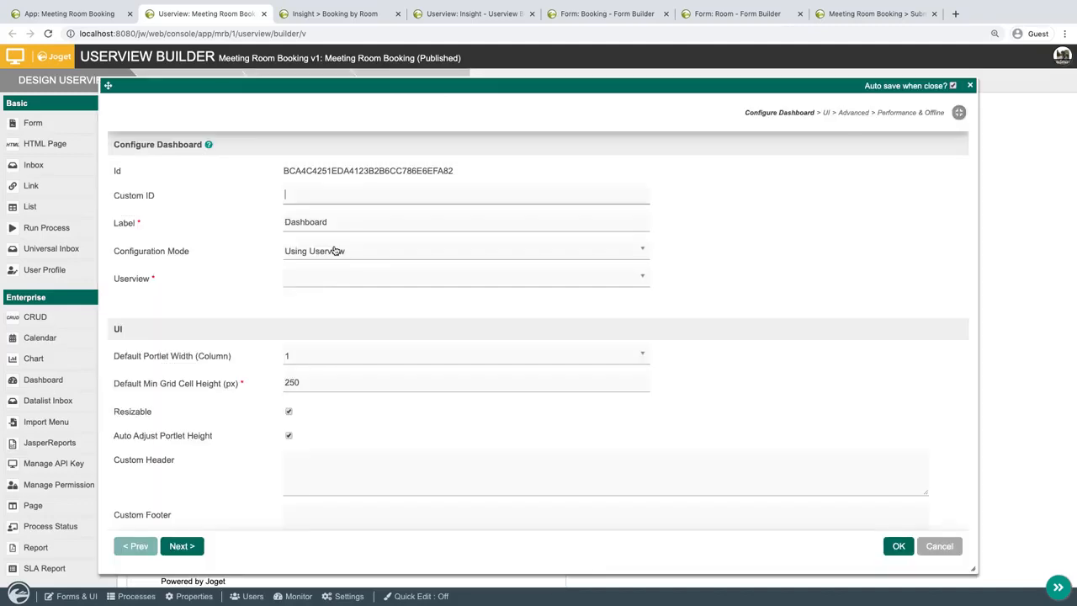
Configure the dashboard to use the Insight userview, label it Booking Insight, and apply the properties.
click(351, 252)
click(349, 255)
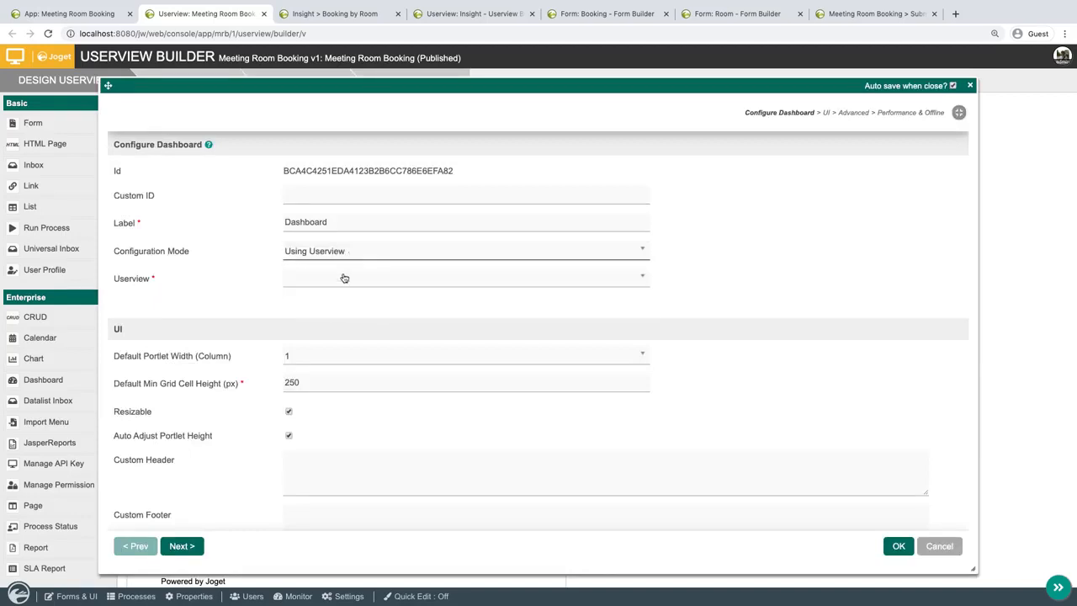
click(345, 278)
click(327, 320)
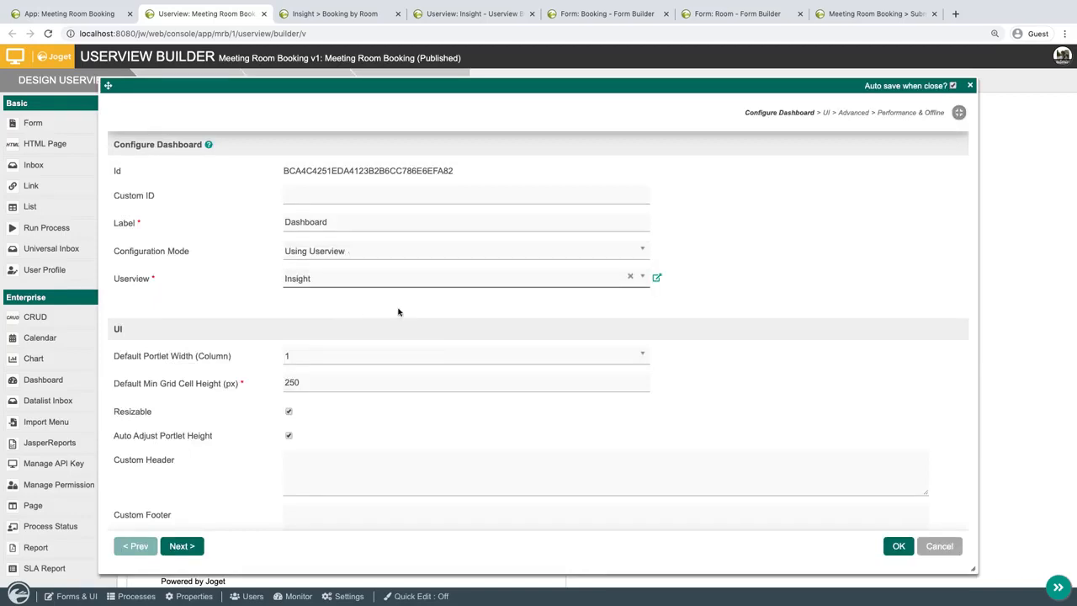
double_click(420, 217)
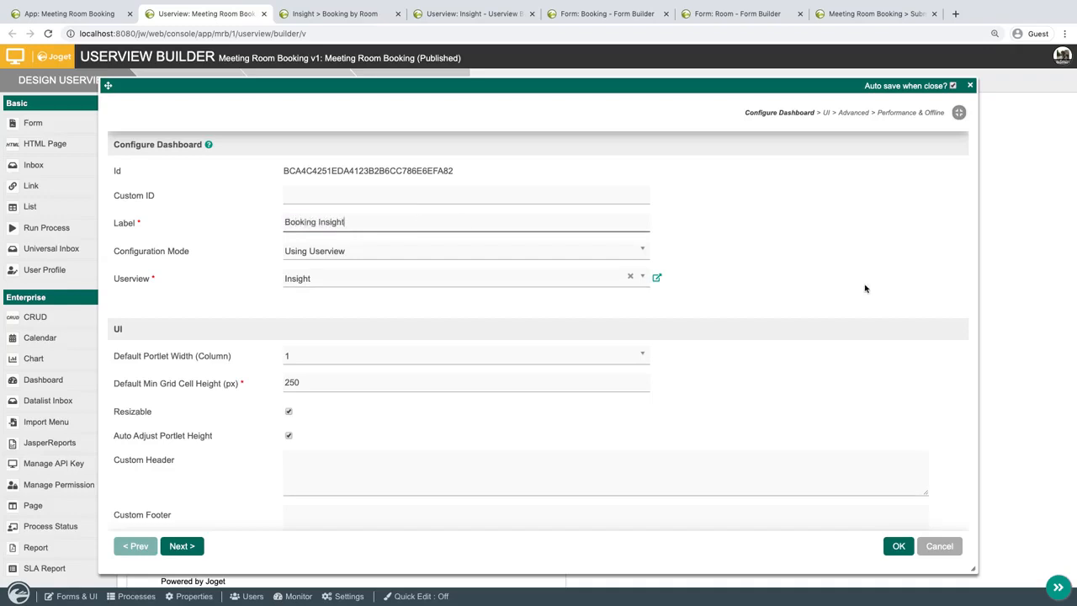
click(899, 548)
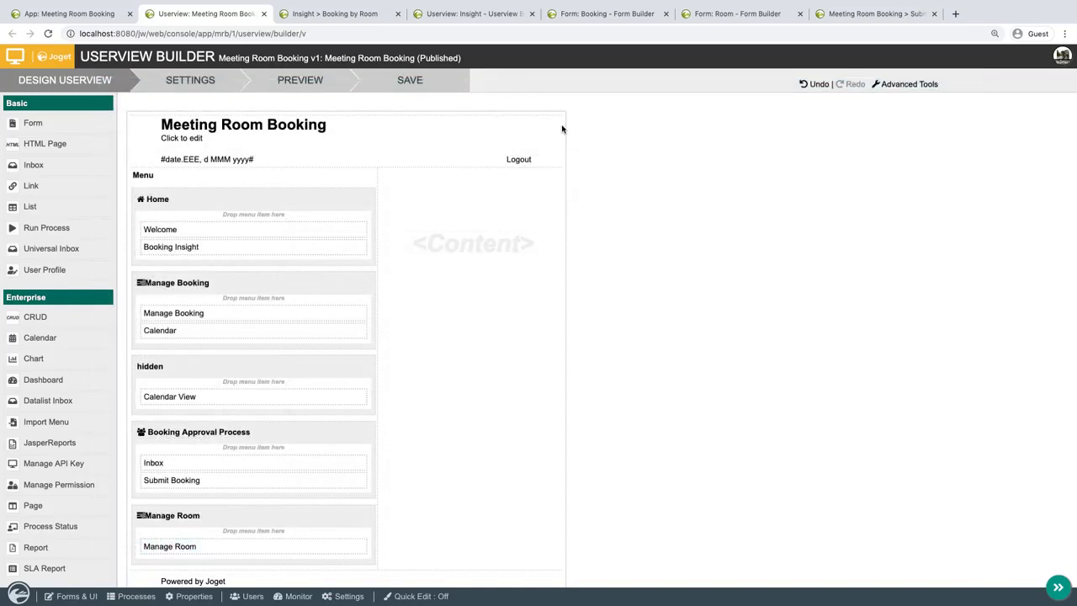
Save the Meeting Room Booking userview and close the Insight and form builder browser tabs.
click(437, 85)
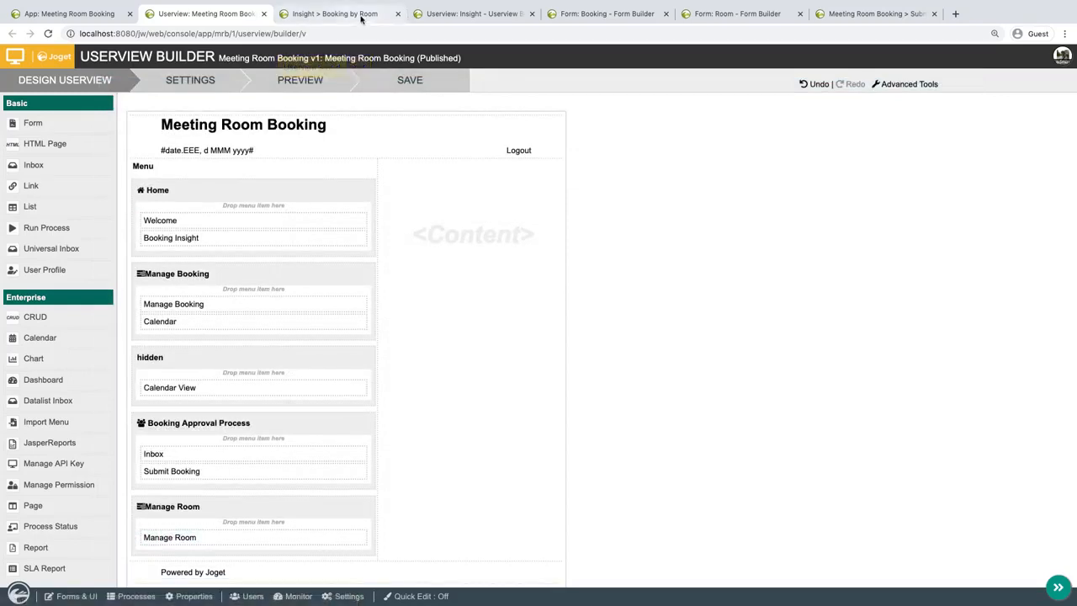
click(397, 15)
click(396, 14)
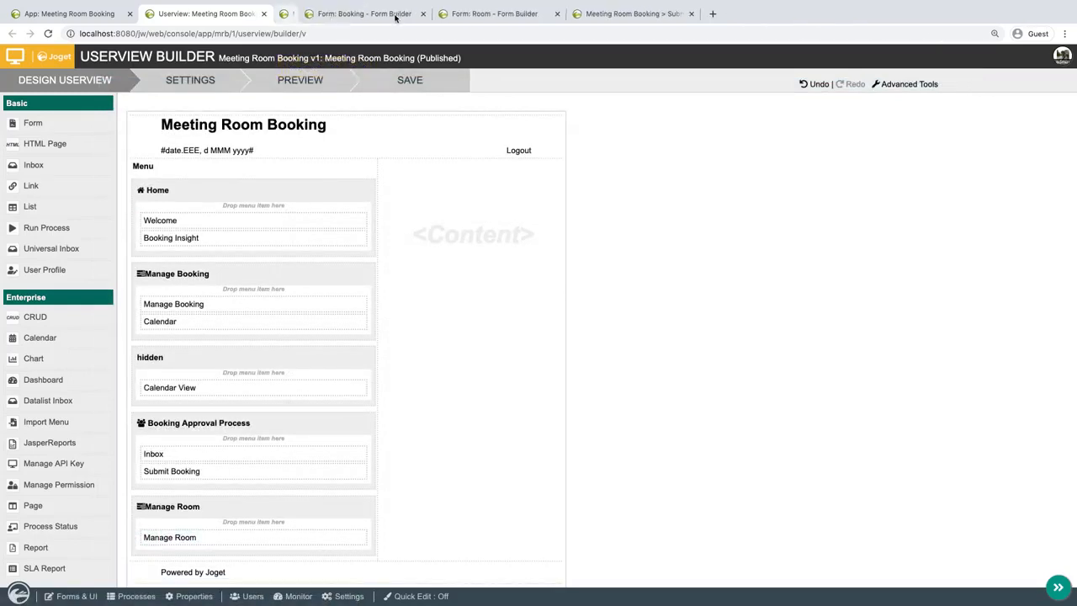
click(396, 14)
click(397, 15)
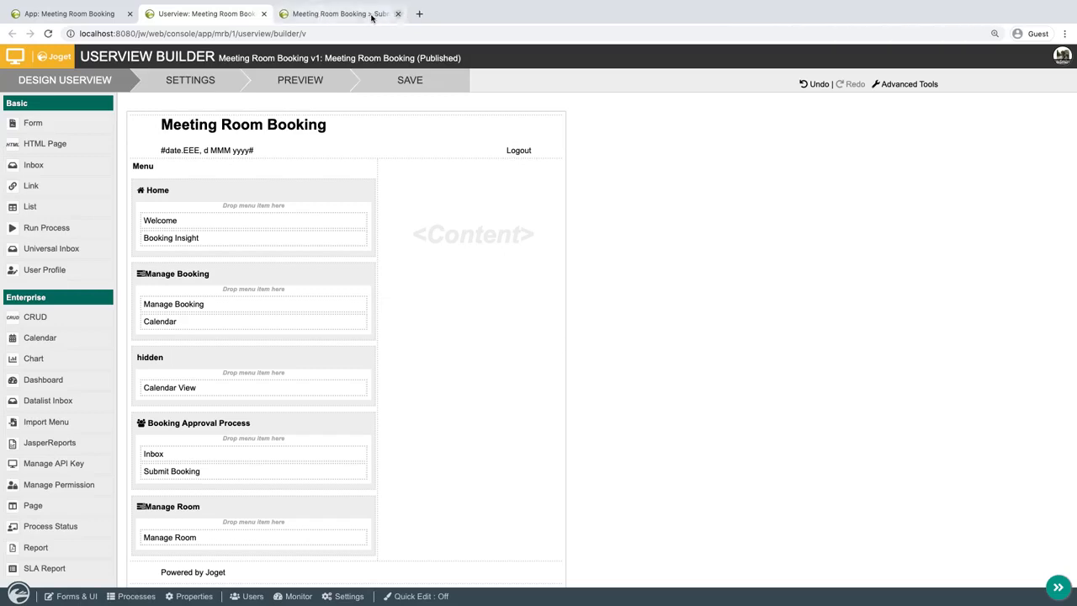
Reload the launched Meeting Room Booking app from its home page and examine the charts on the Booking Insight dashboard.
click(359, 16)
click(89, 67)
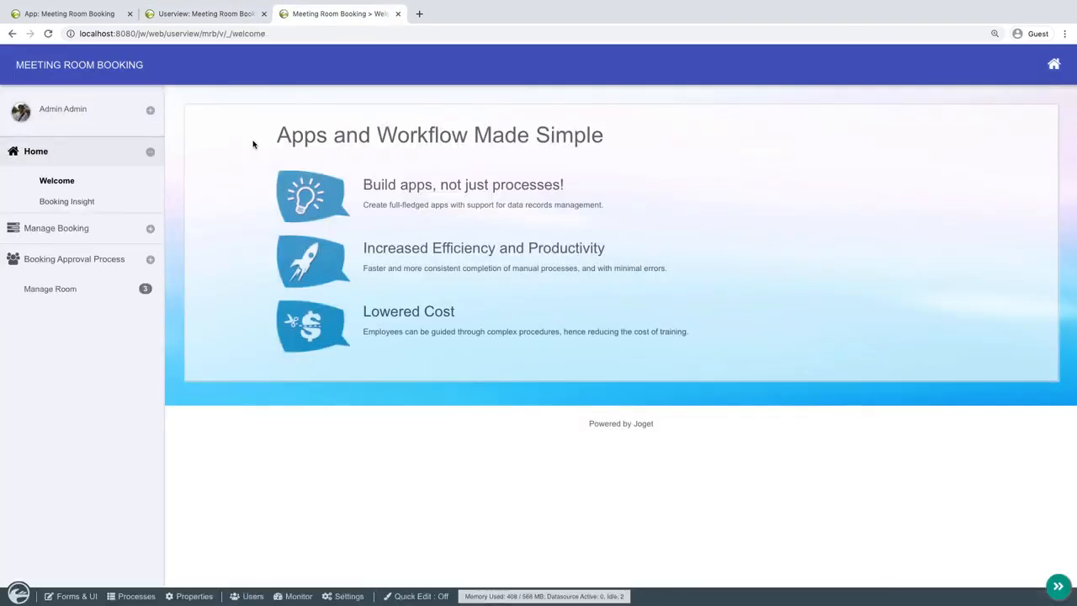
click(82, 203)
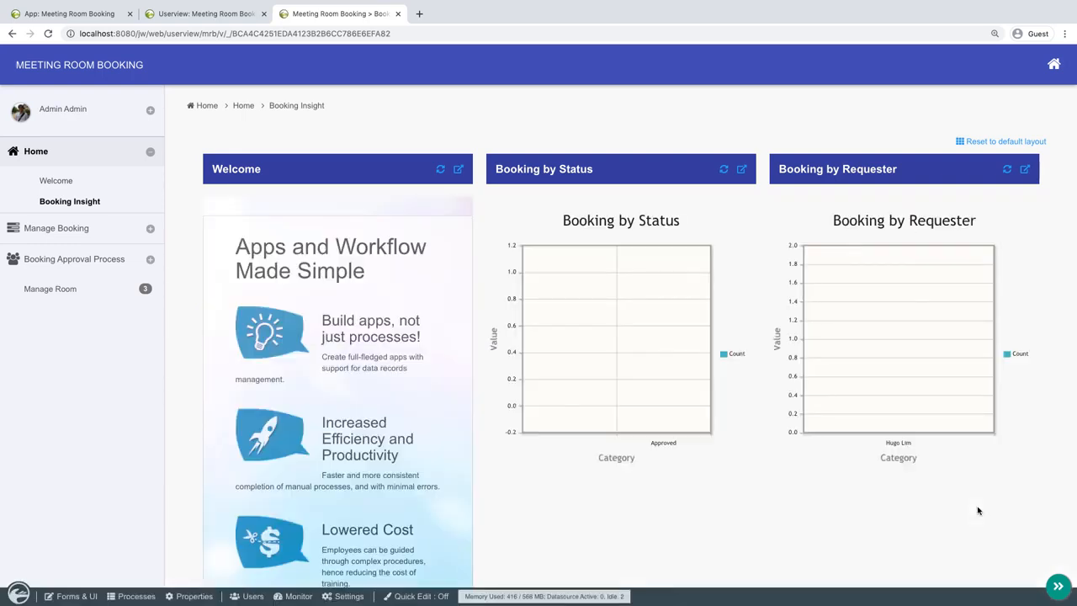
scroll(852, 493, down, 5)
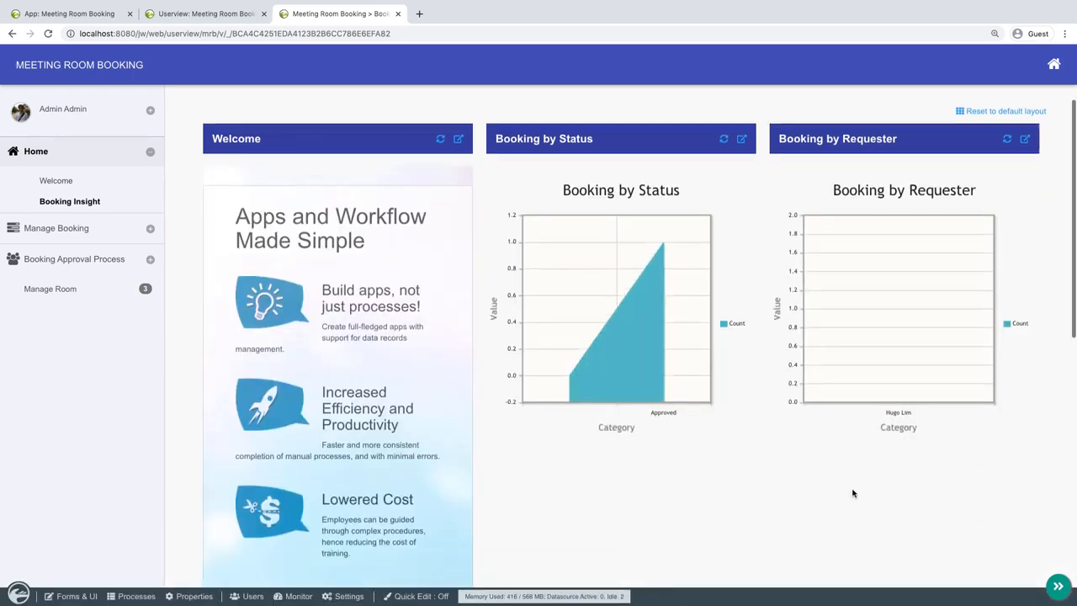
Open the Insight userview for design and close the Meeting Room Booking userview builder.
scroll(852, 492, down, 2)
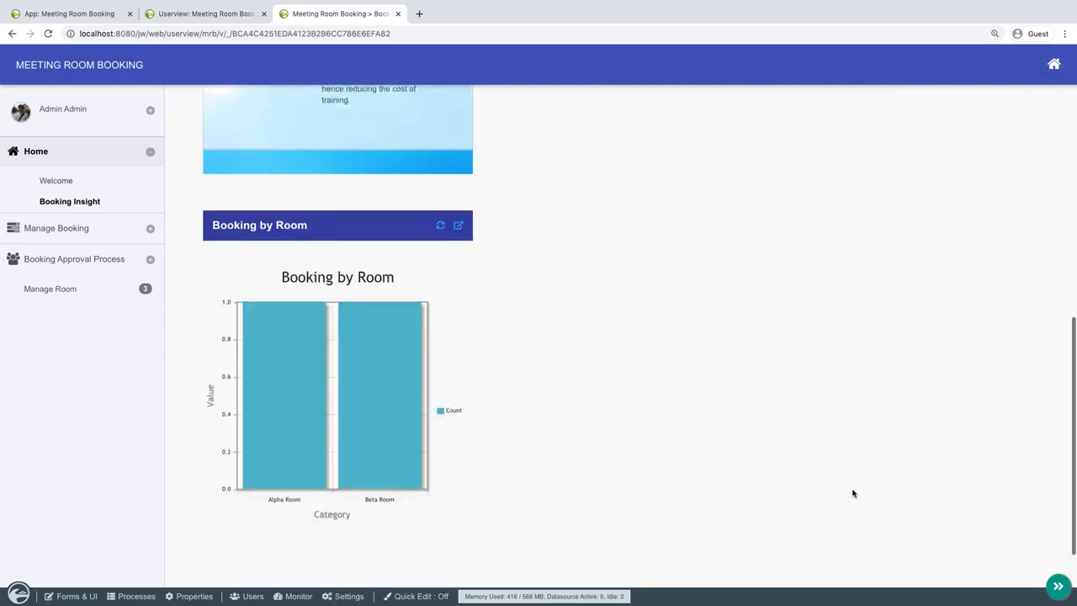
scroll(628, 309, up, 7)
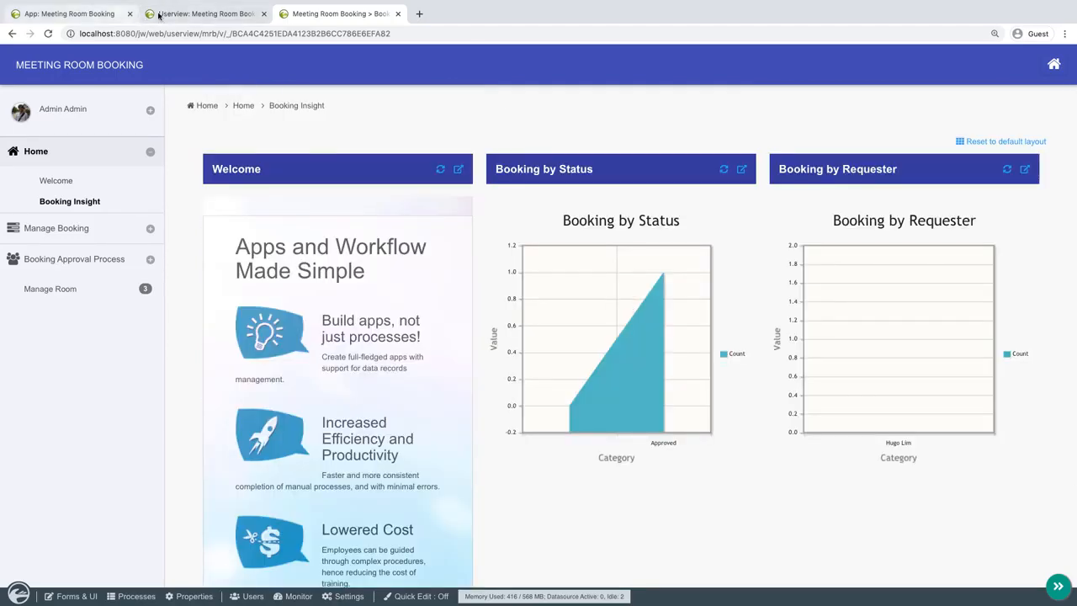
click(158, 15)
click(76, 15)
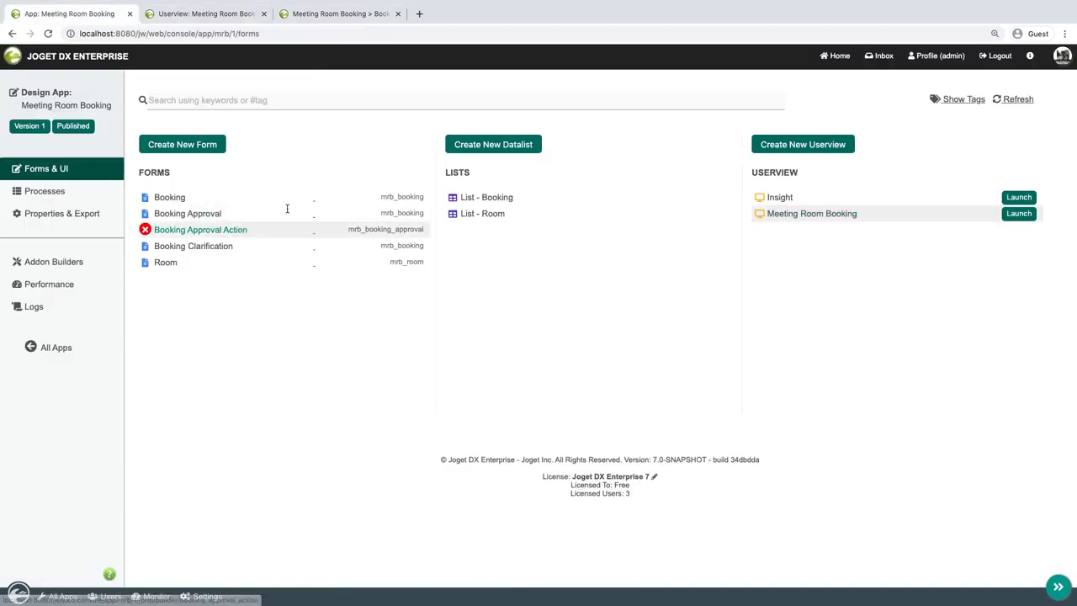
click(803, 196)
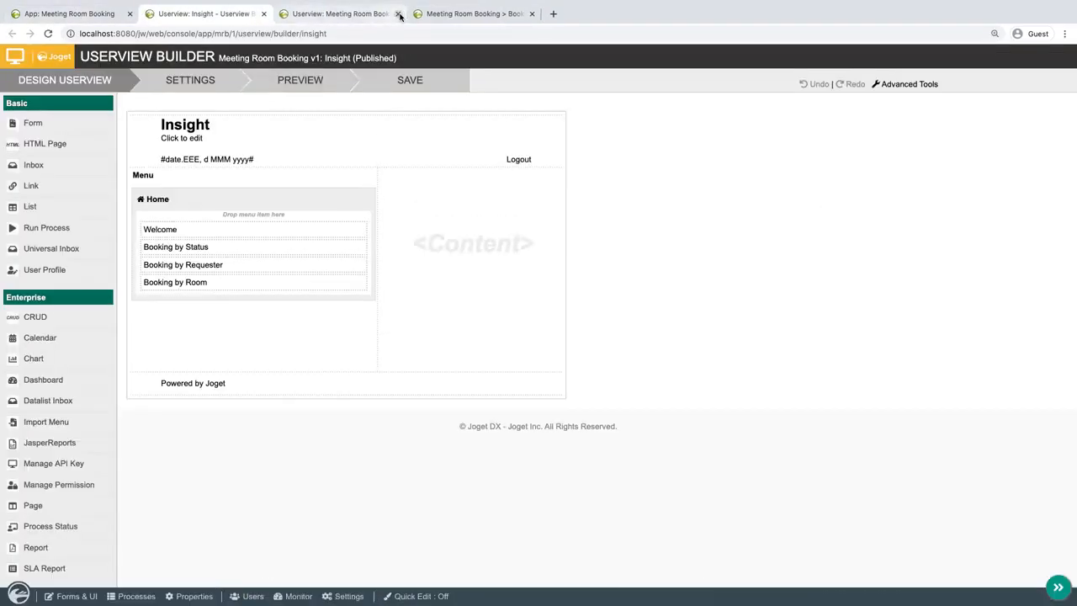
click(398, 14)
Delete the Welcome menu from the Insight userview's Home category, save the userview, and close its builder.
click(360, 228)
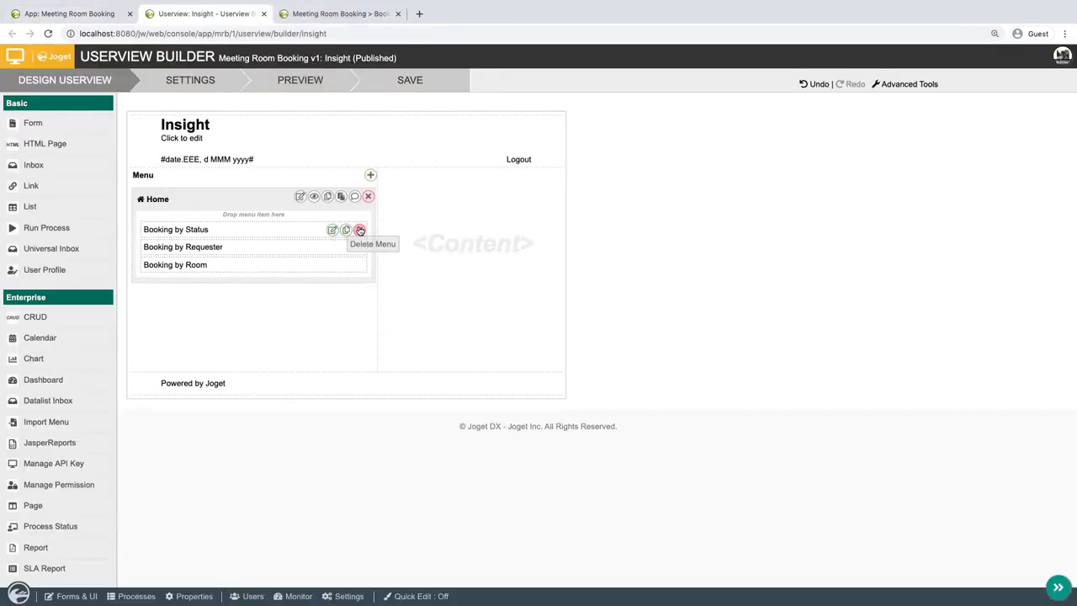
click(411, 80)
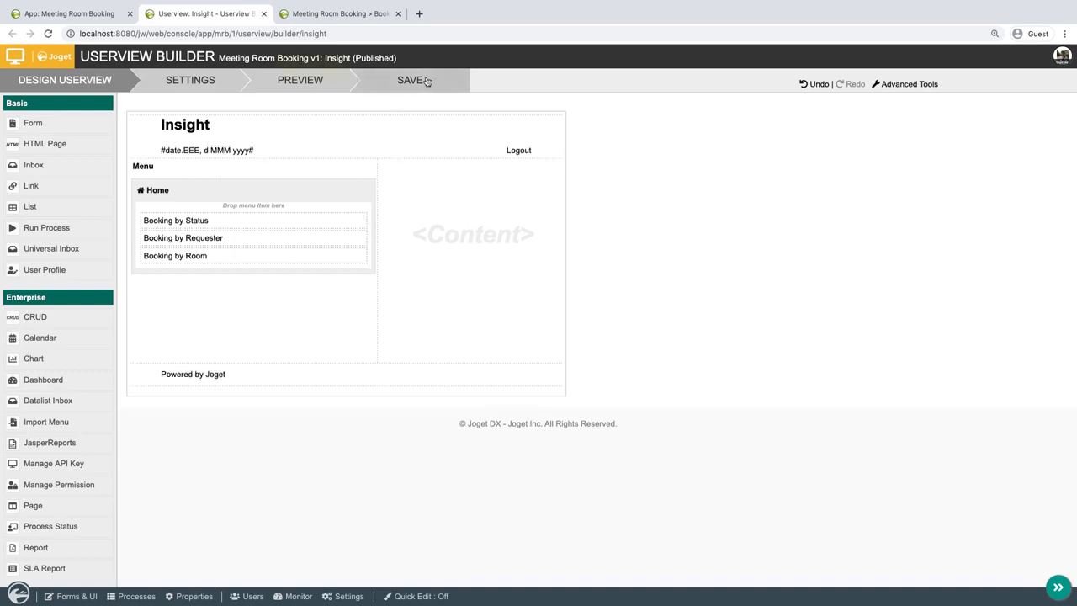
click(263, 15)
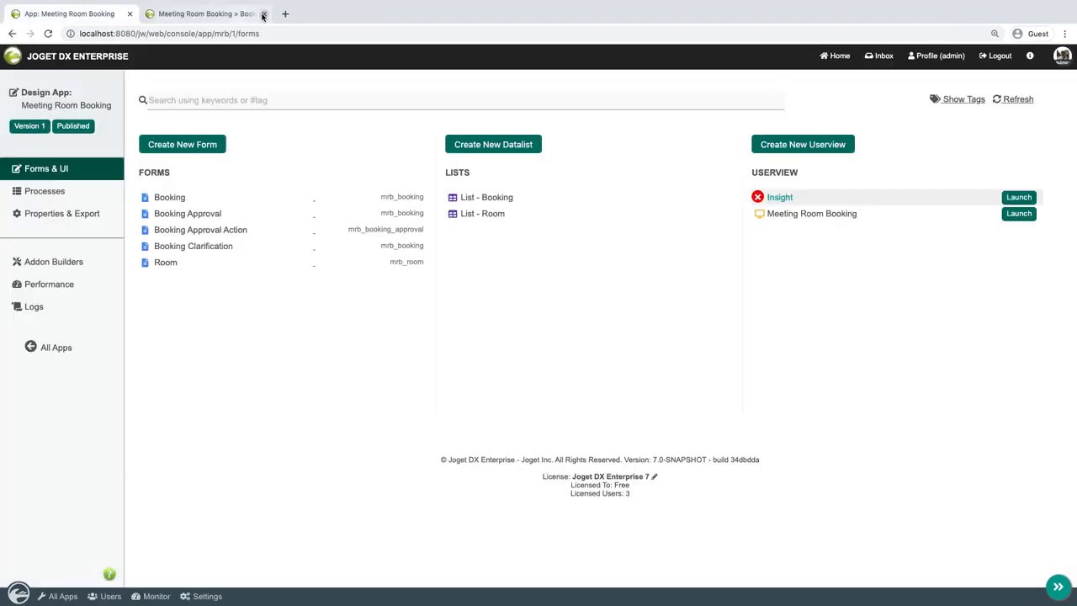
Switch to the launched Meeting Room Booking app and examine the Booking Insight dashboard's charts in the phone browser view.
click(229, 18)
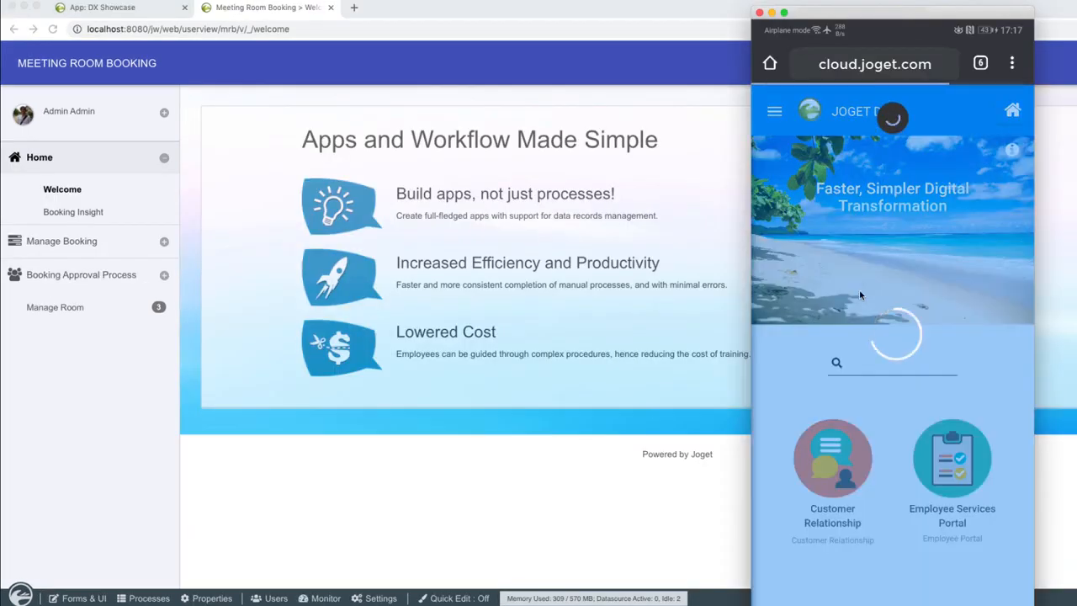
scroll(860, 295, down, 5)
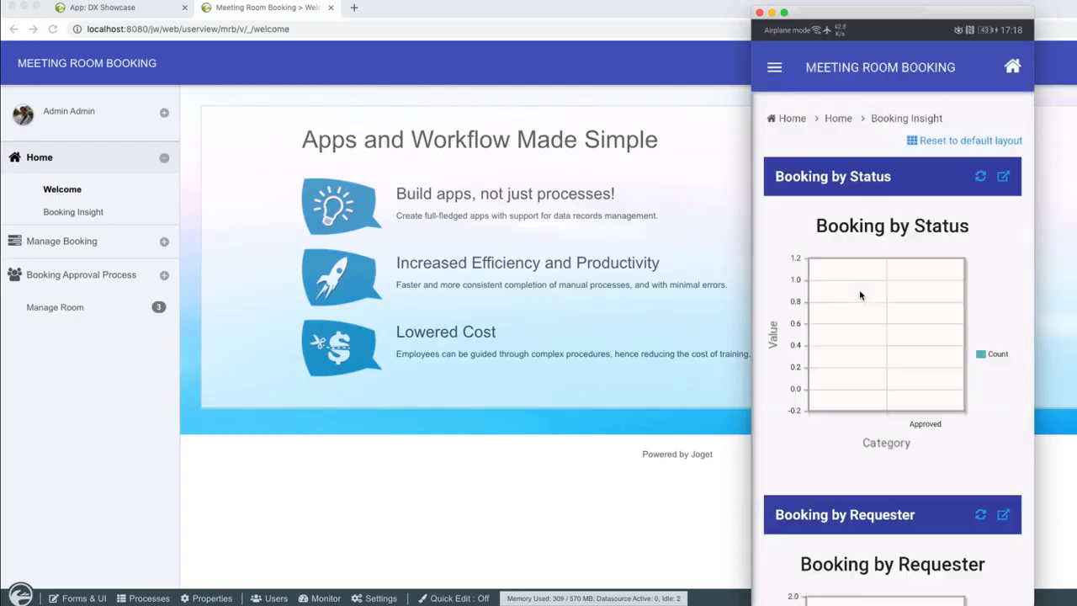
scroll(858, 294, down, 8)
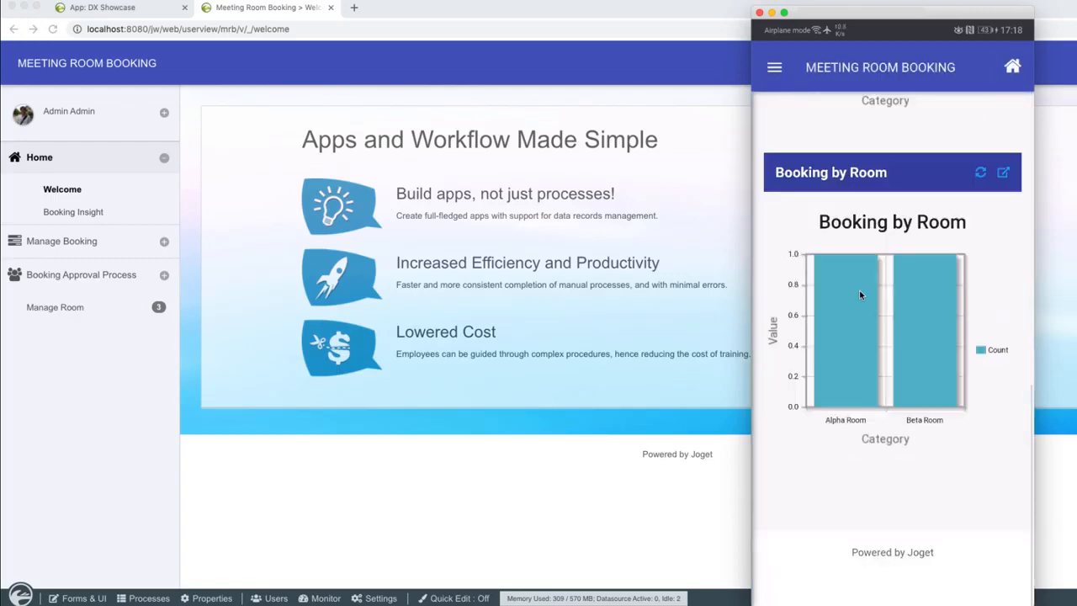
scroll(859, 295, up, 7)
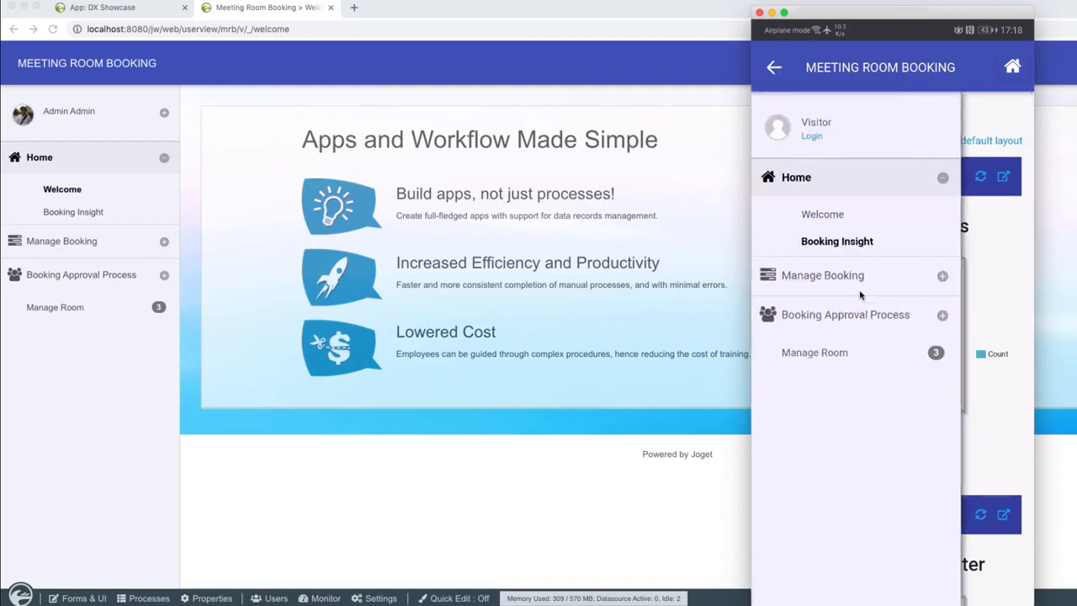